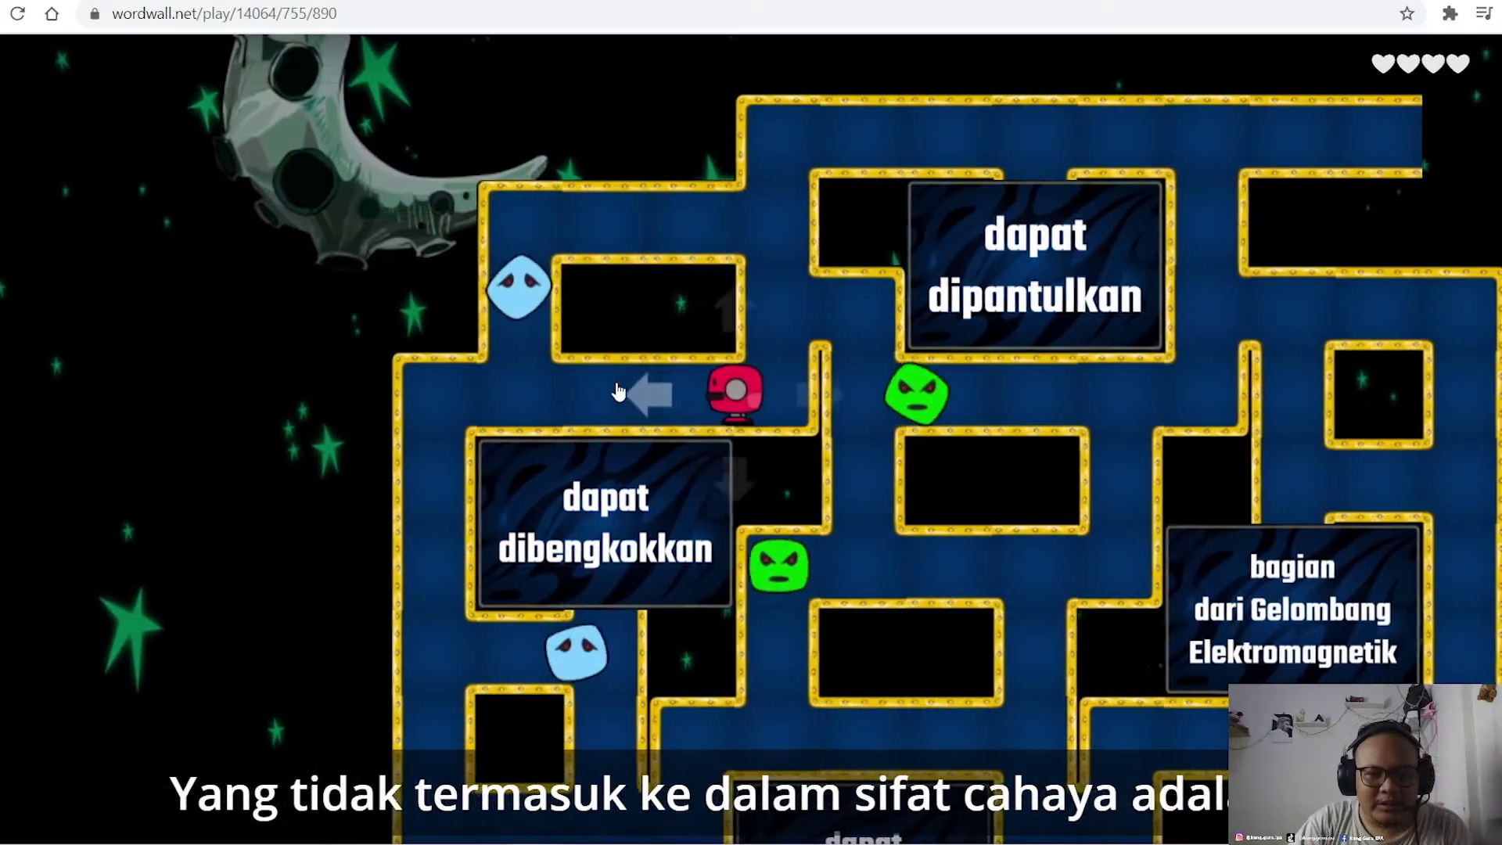
left_click(618, 391)
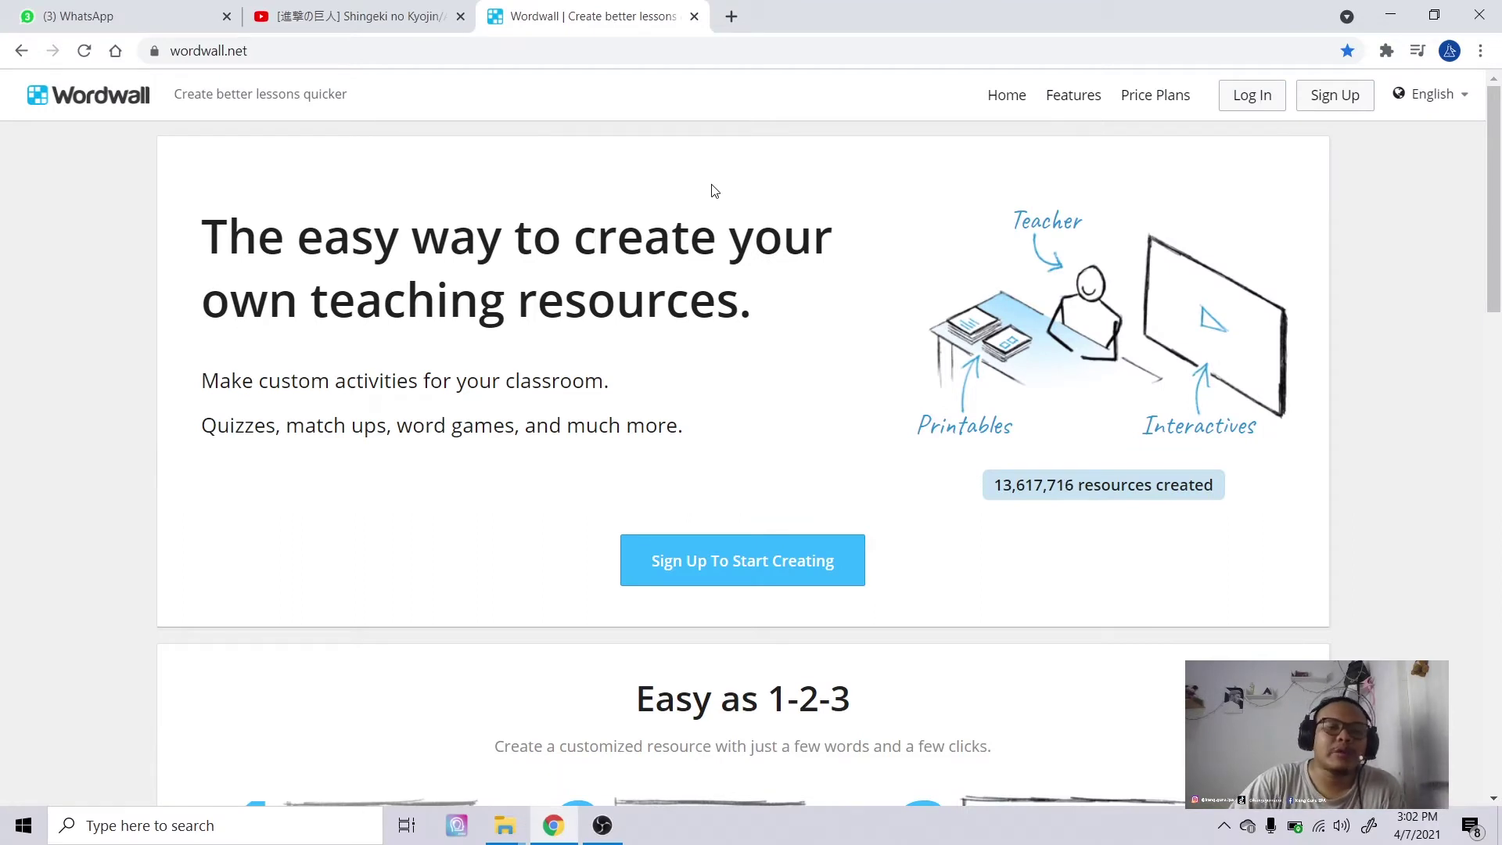
- Look through the activity templates presented on the Wordwall home page, from Match up to Flip tiles
scroll(902, 291, "down", 5)
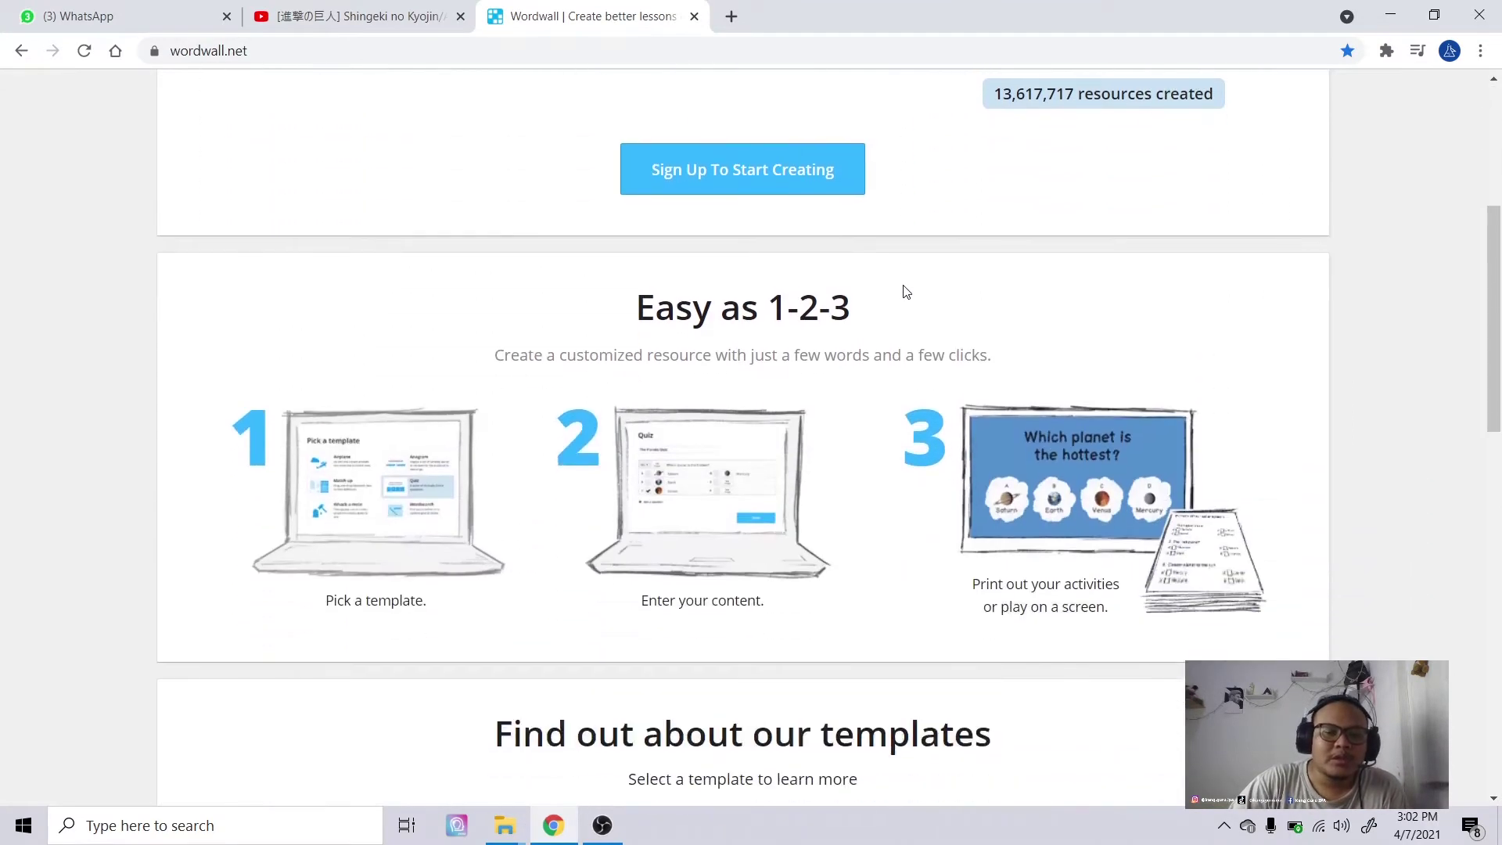
scroll(903, 291, "down", 3)
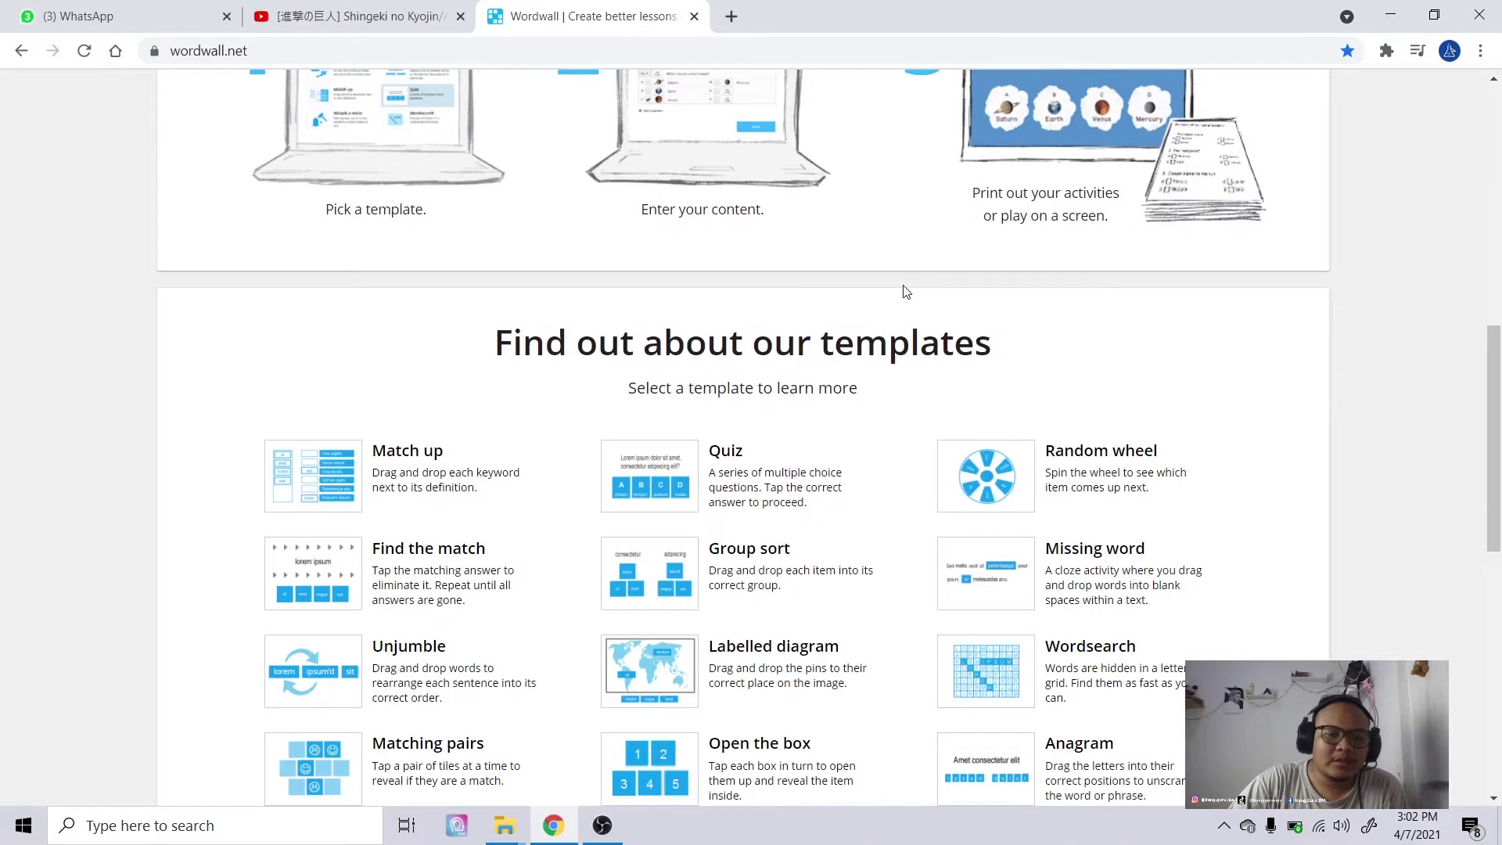
scroll(906, 291, "down", 5)
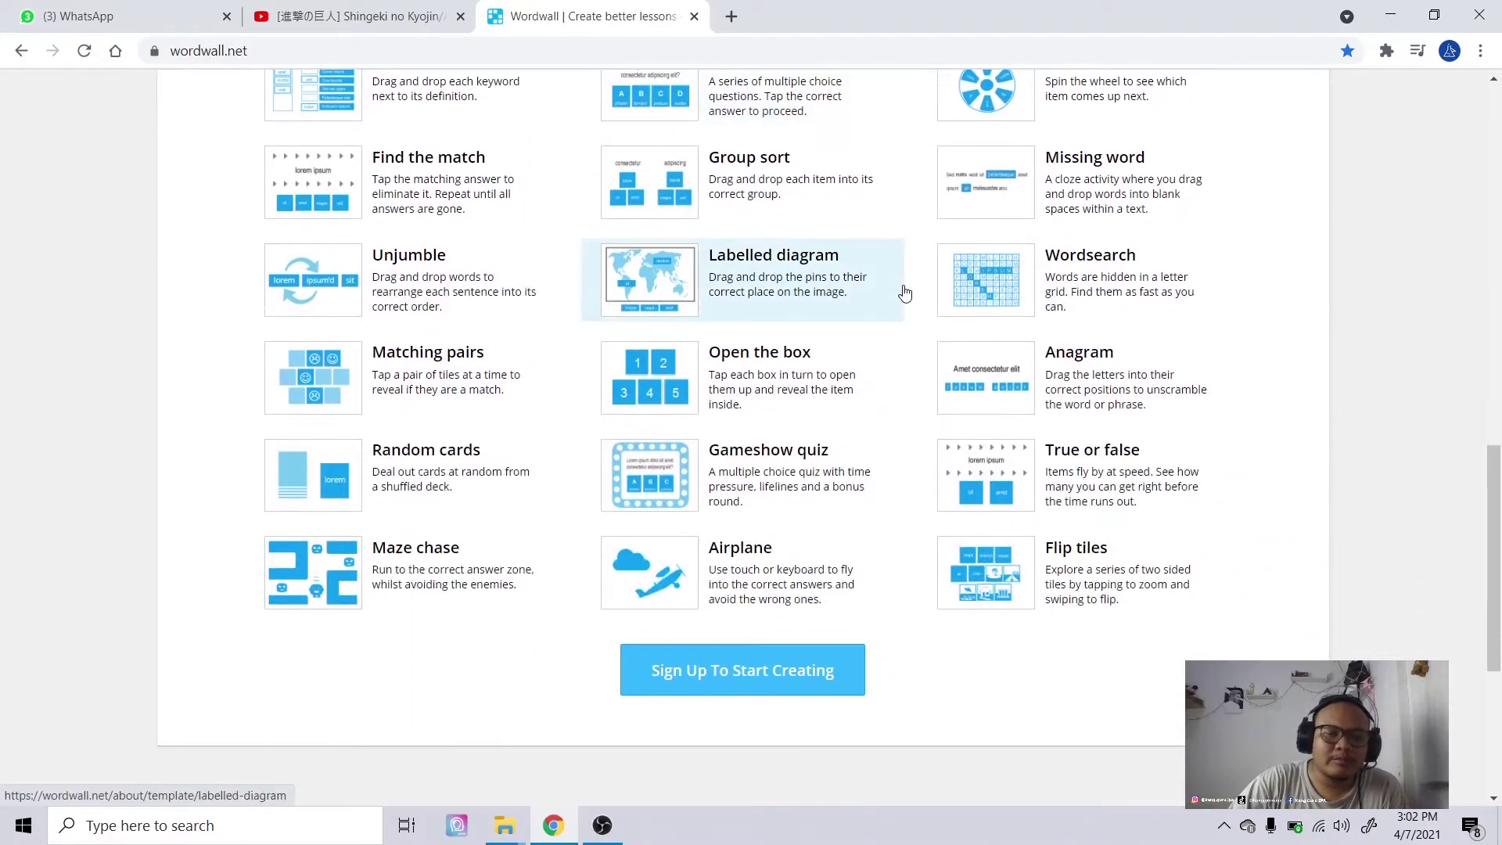
scroll(905, 291, "down", 5)
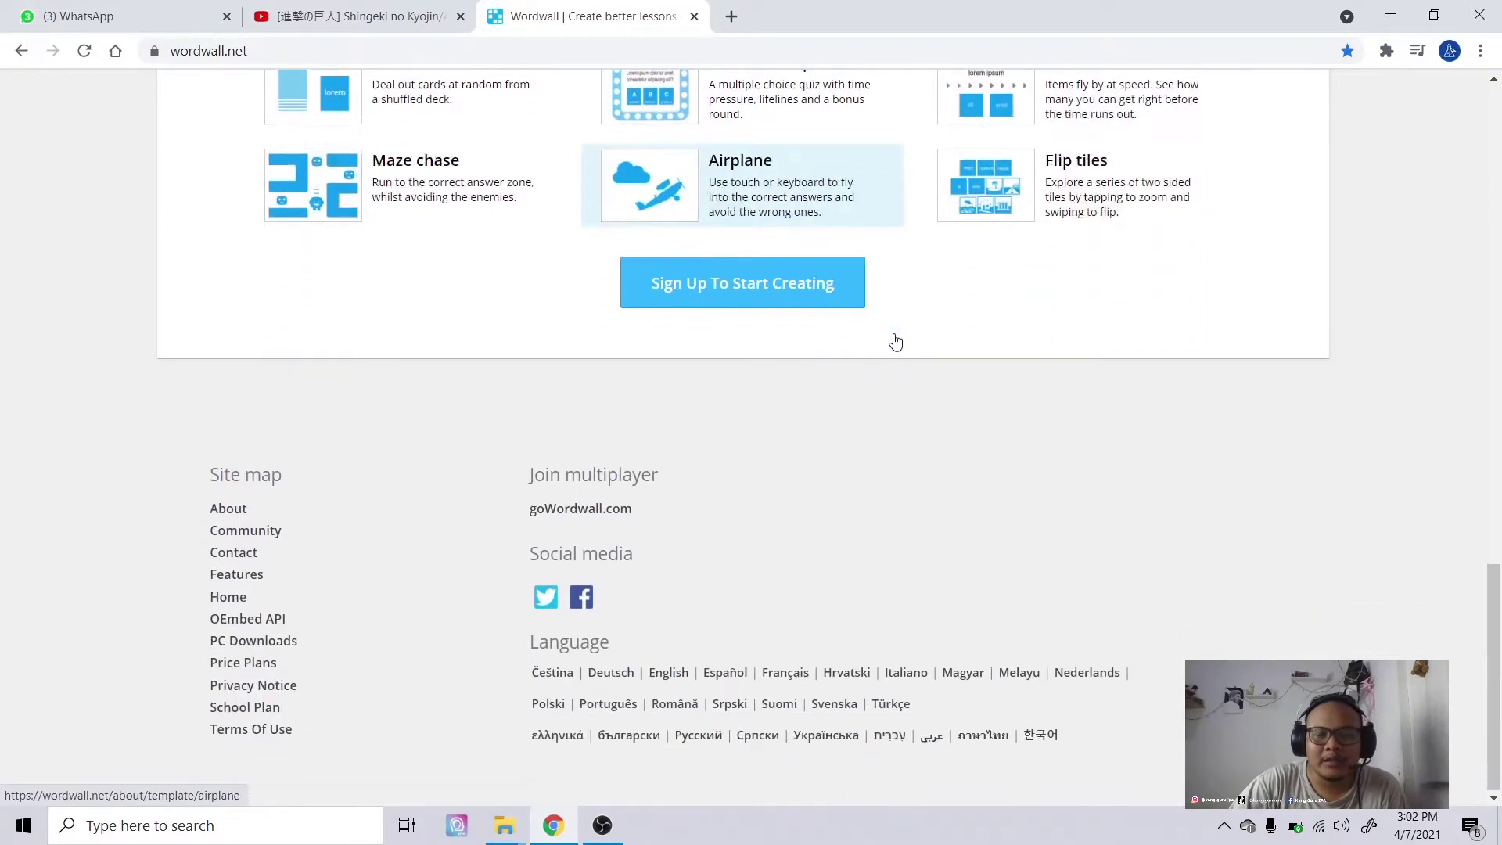
scroll(932, 365, "up", 2)
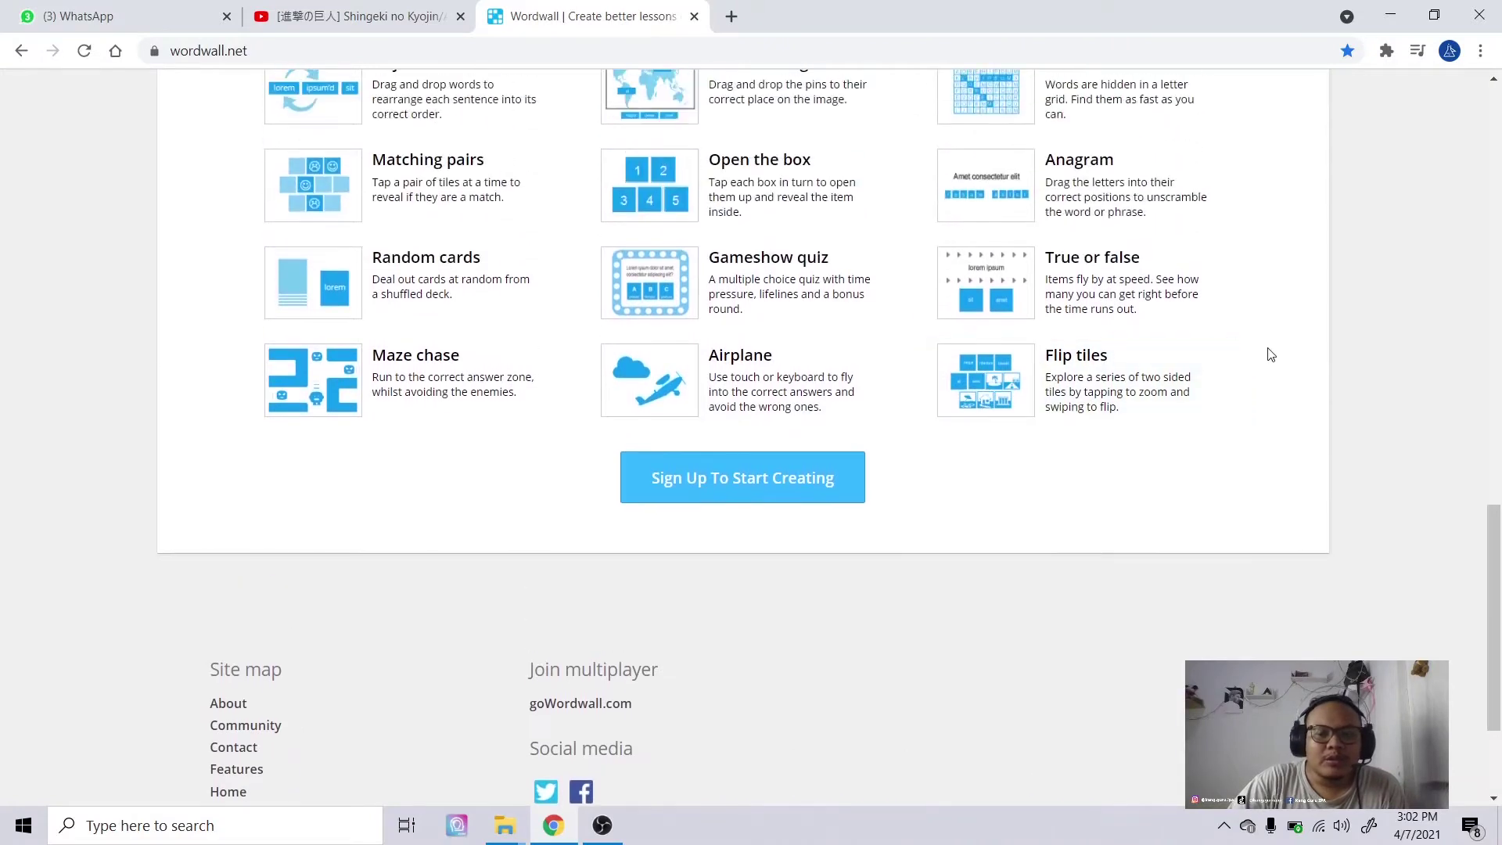
scroll(1299, 371, "up", 3)
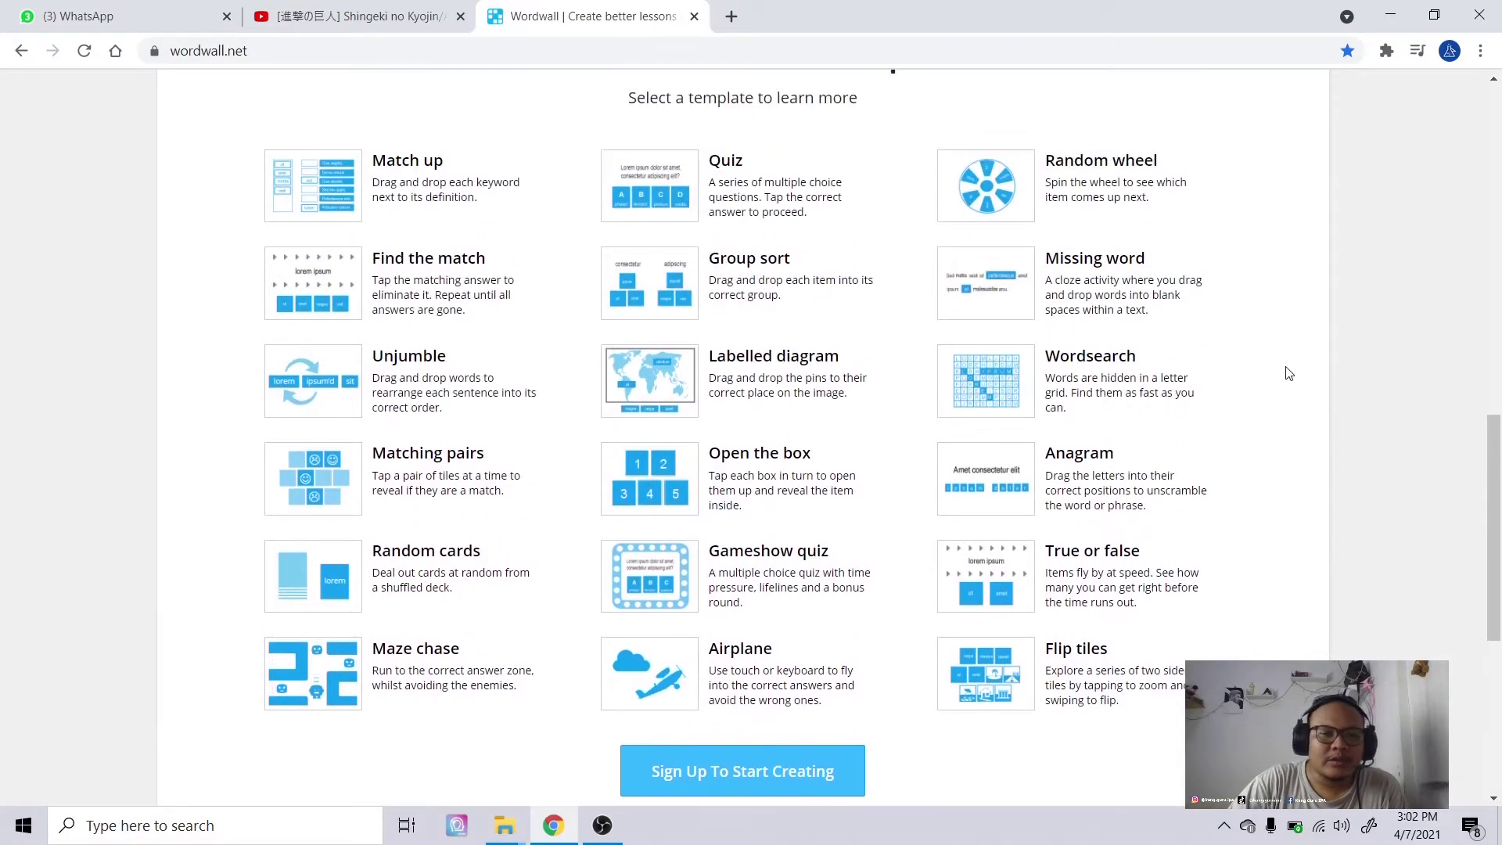
scroll(1290, 373, "up", 1)
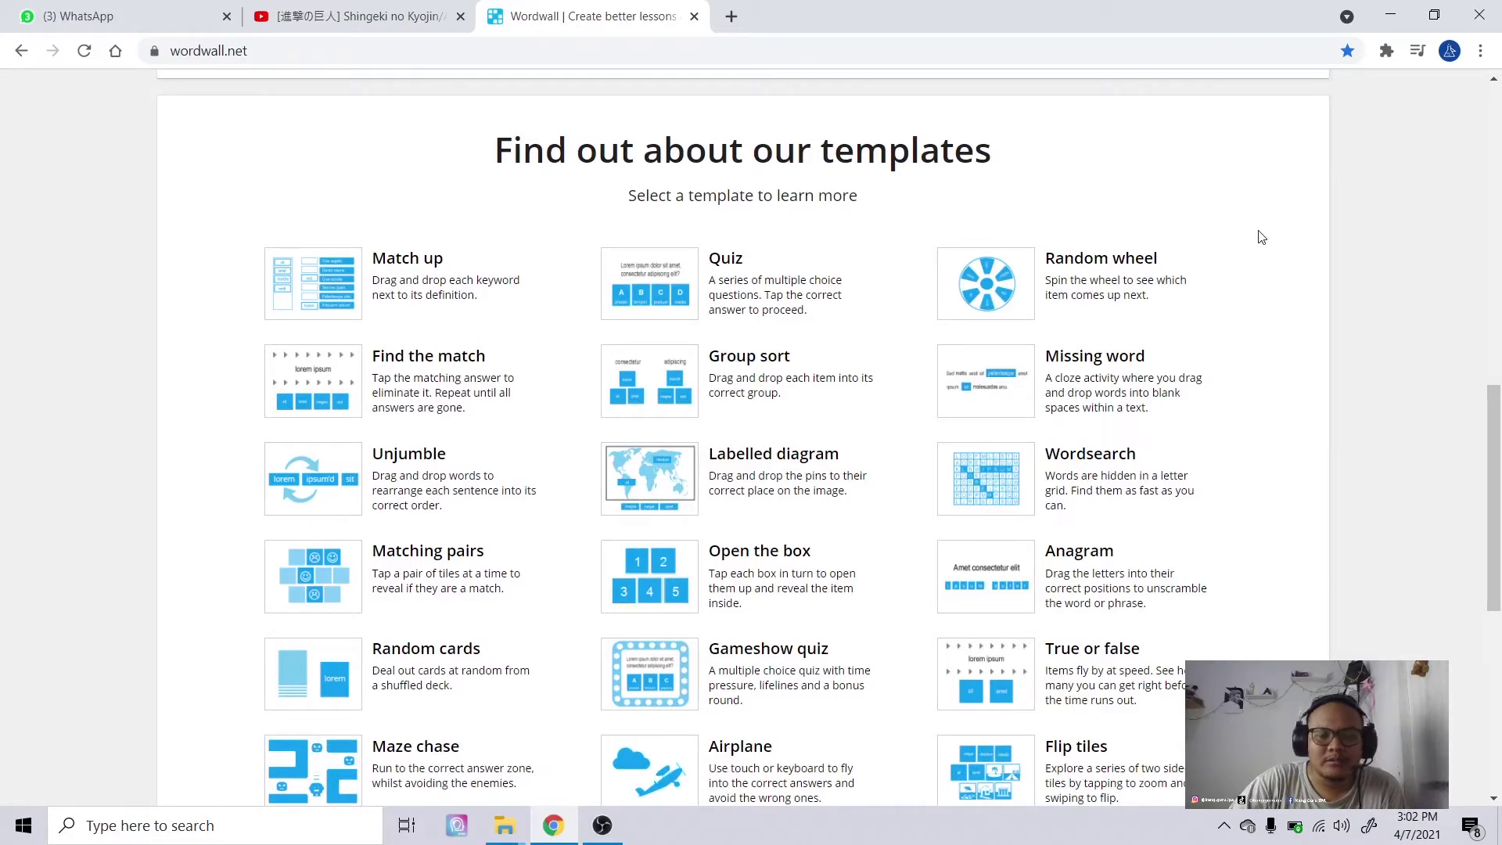
scroll(1261, 237, "down", 2)
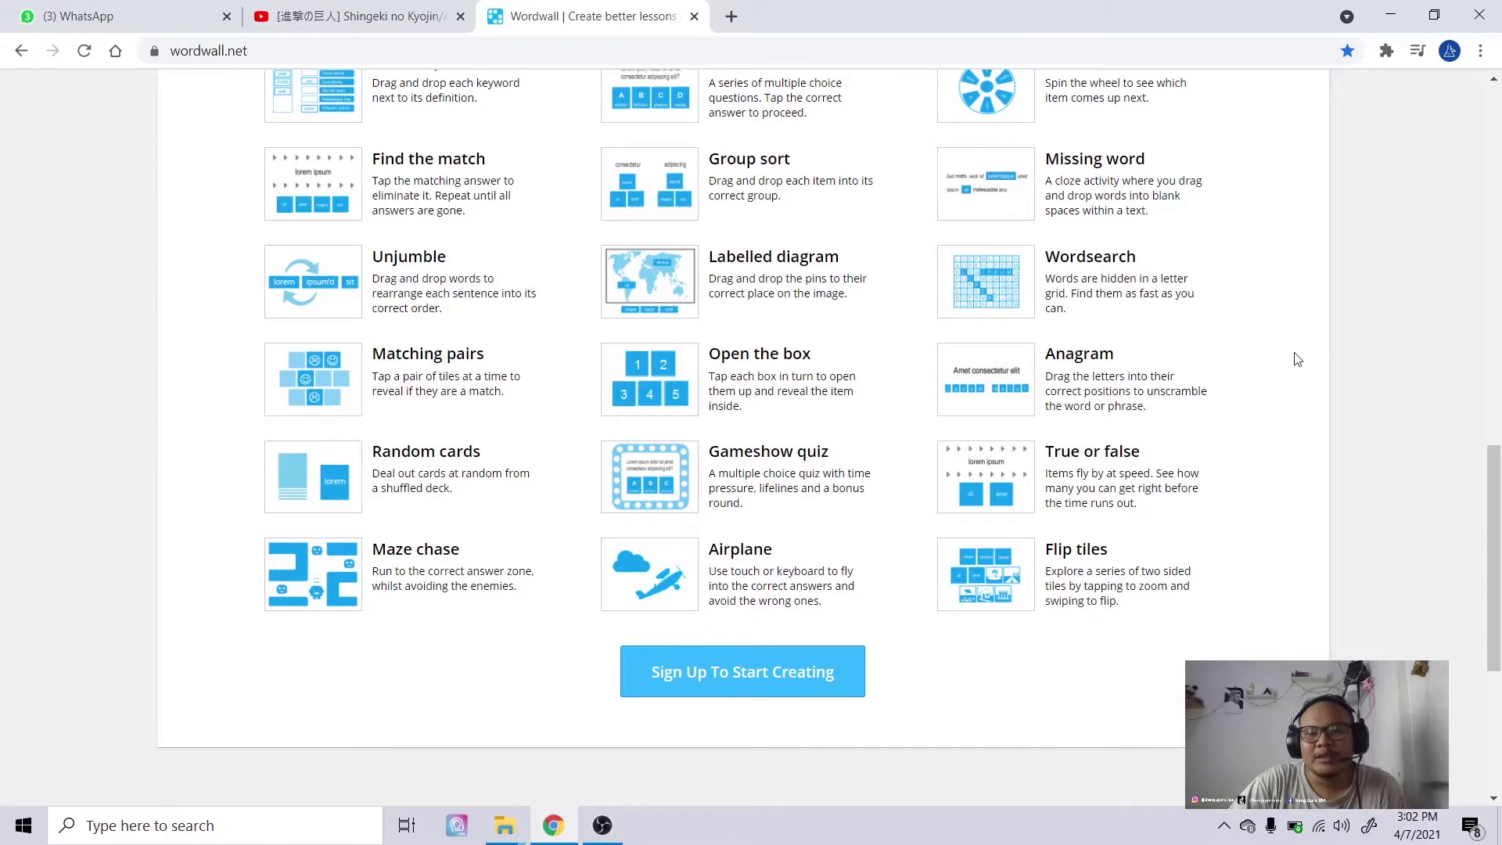
scroll(1296, 356, "down", 1)
scroll(1297, 359, "up", 1)
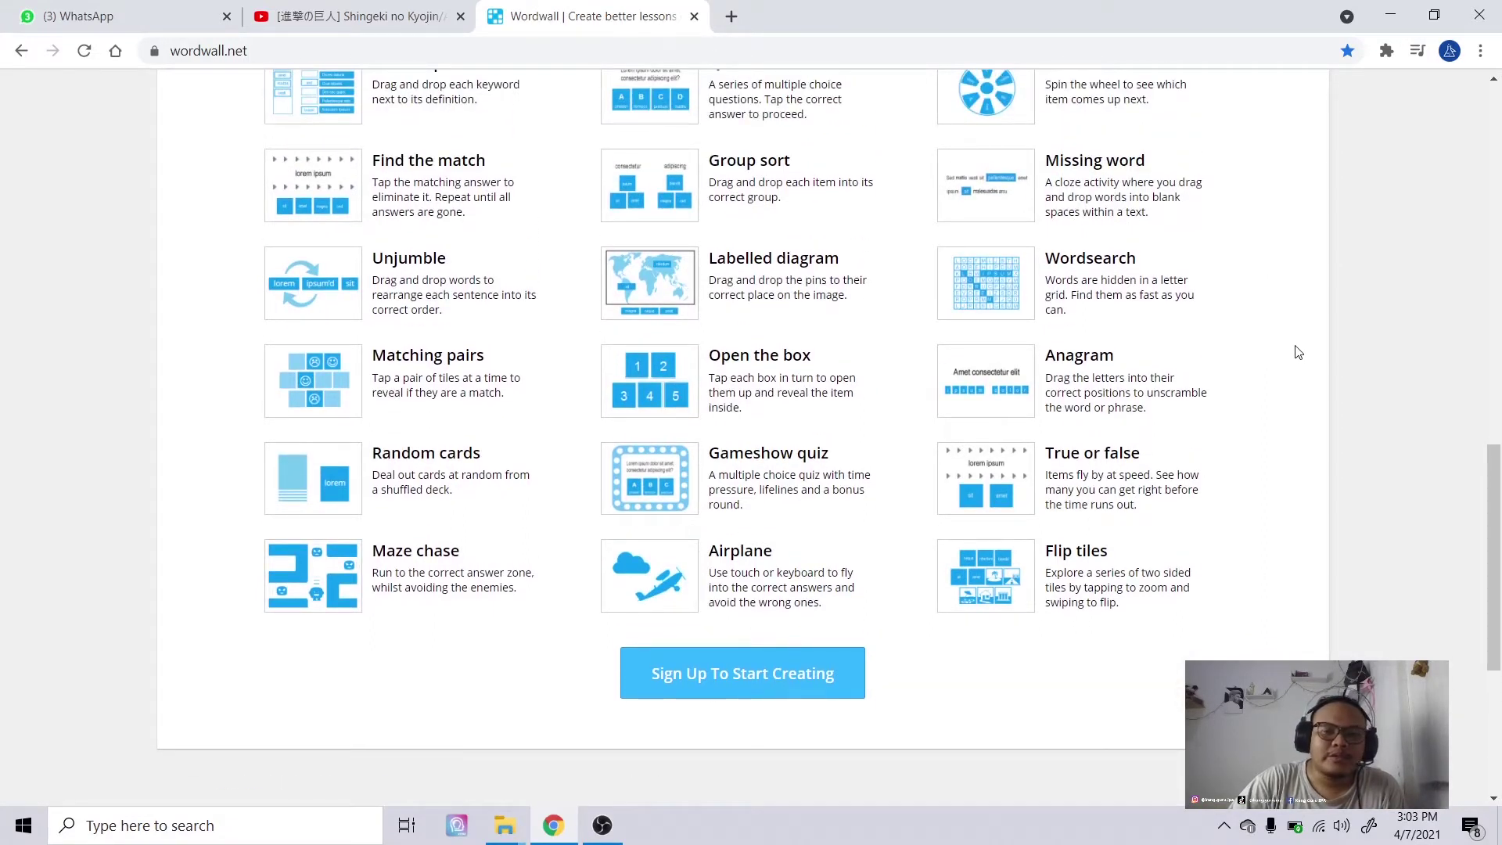
scroll(1296, 354, "up", 1)
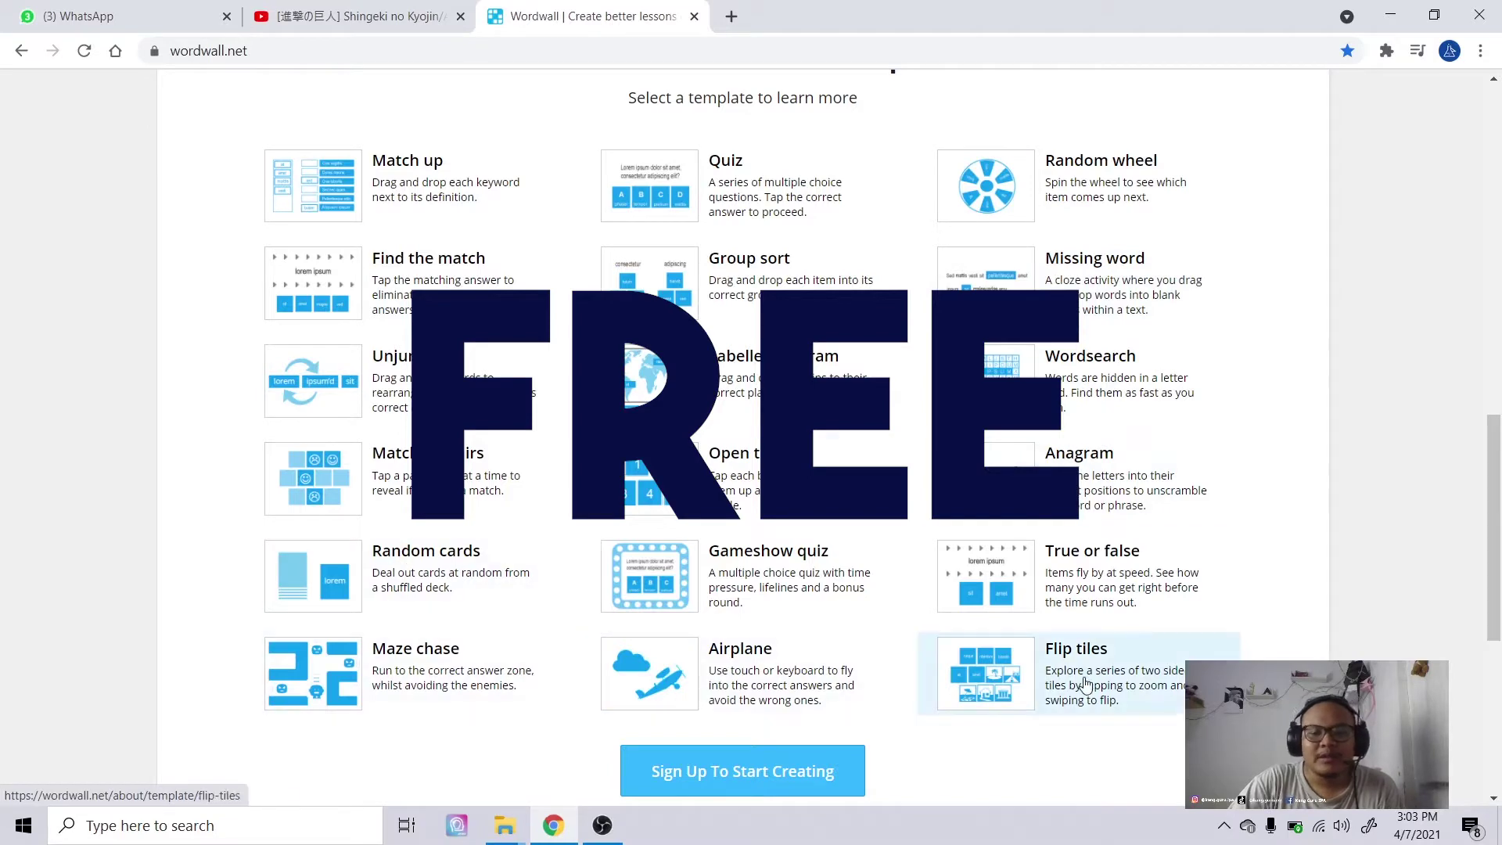
- Review the home page's Easy as 1-2-3 overview, template list and account options
scroll(1252, 392, "up", 5)
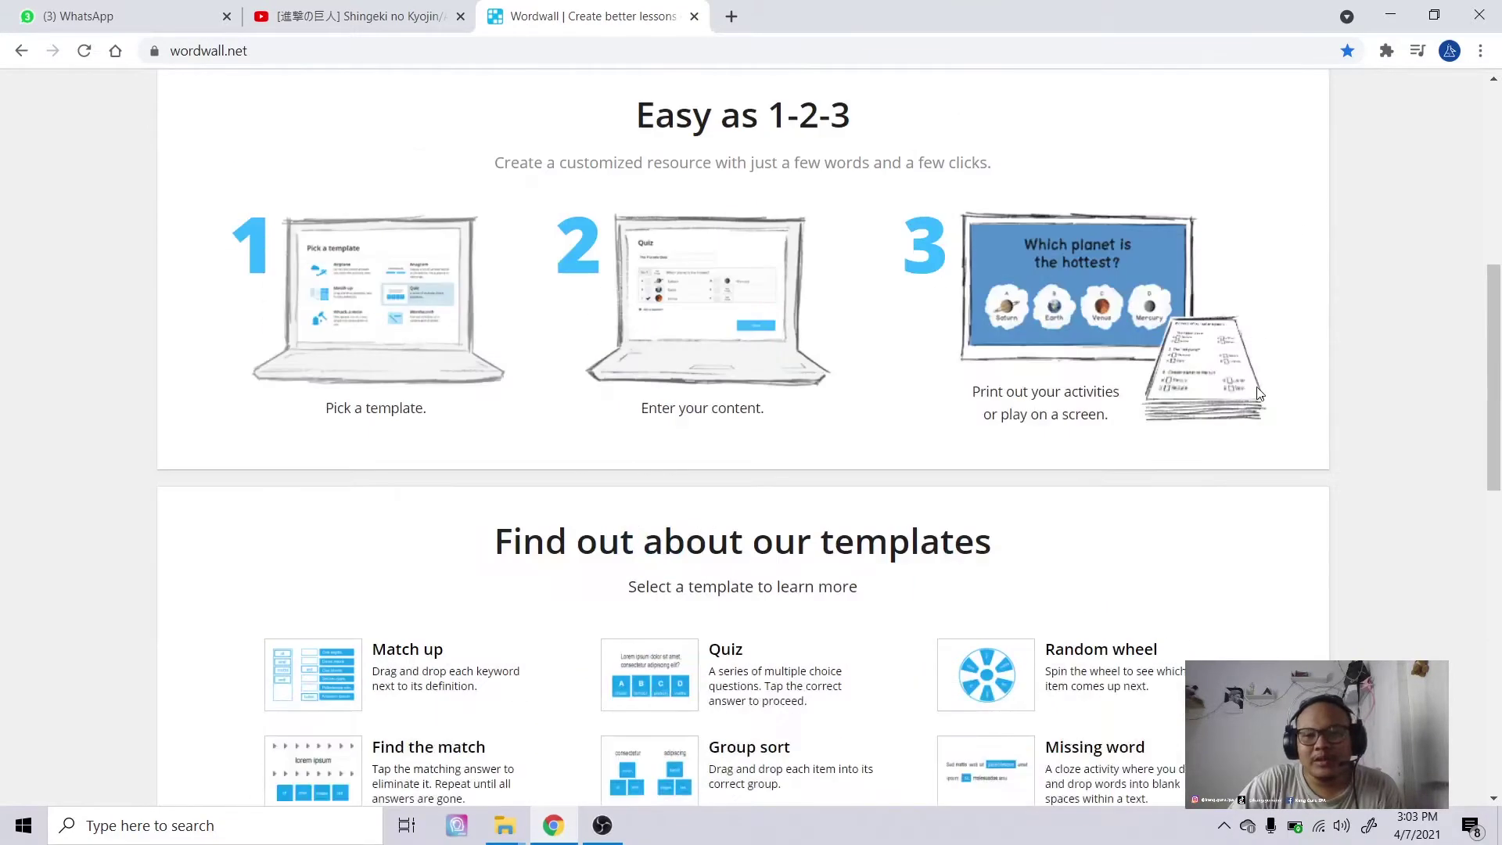
scroll(1244, 439, "up", 6)
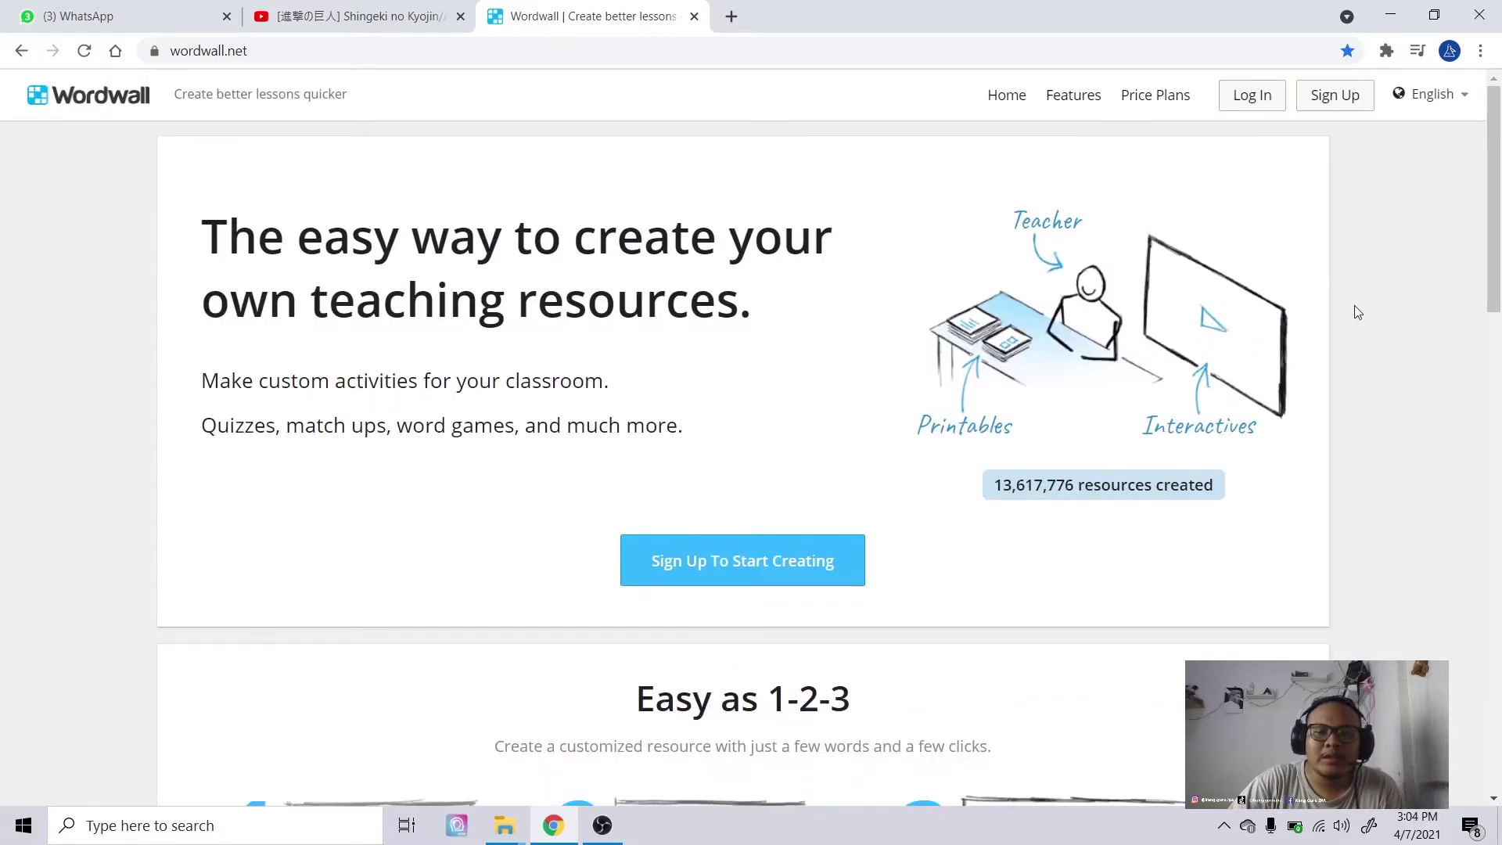
scroll(1358, 321, "down", 10)
scroll(1365, 336, "up", 4)
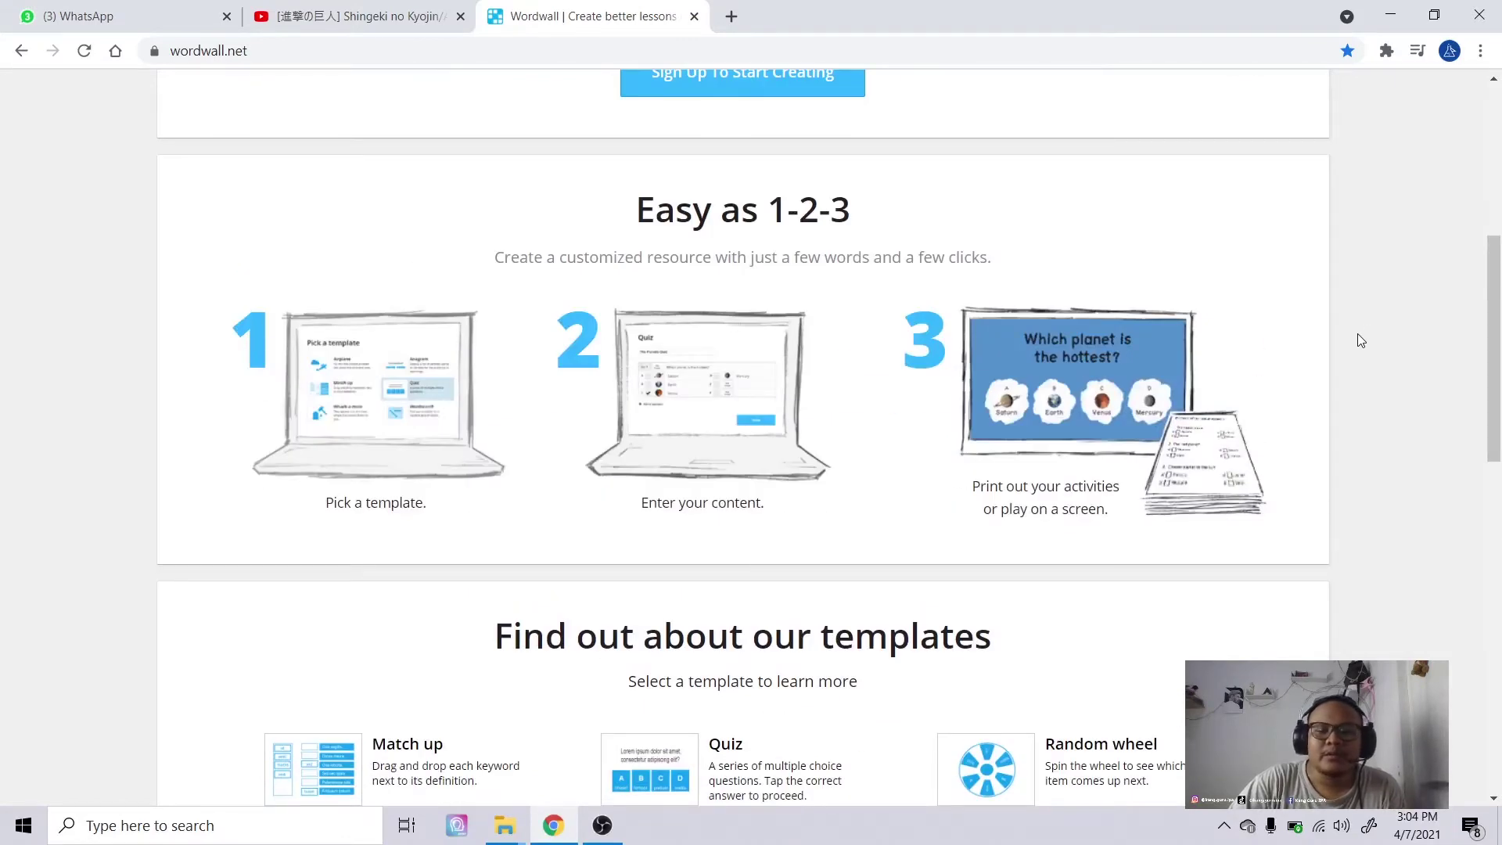
scroll(1356, 343, "up", 6)
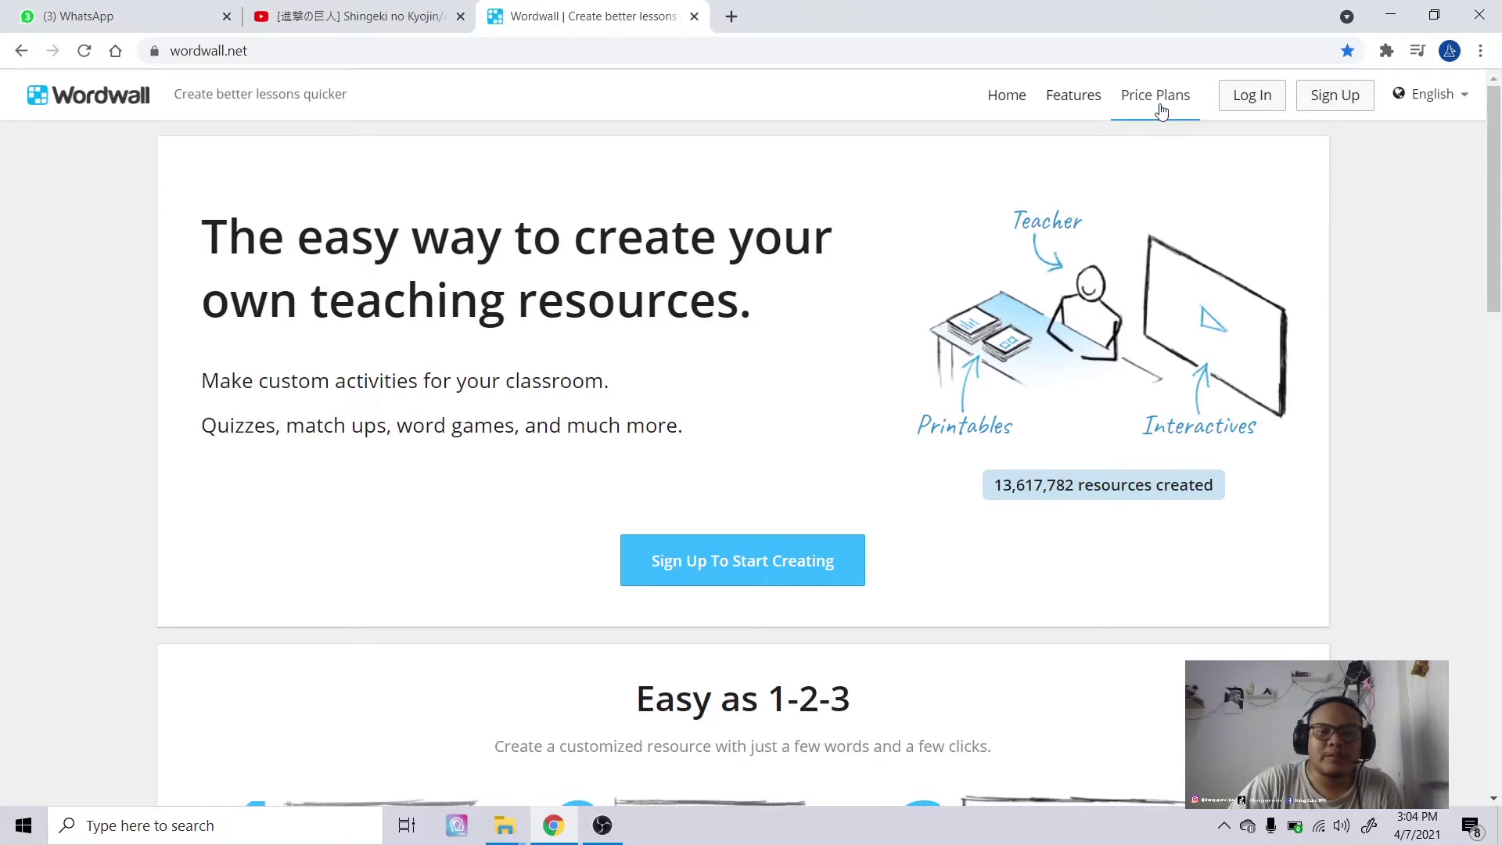
scroll(1391, 322, "down", 18)
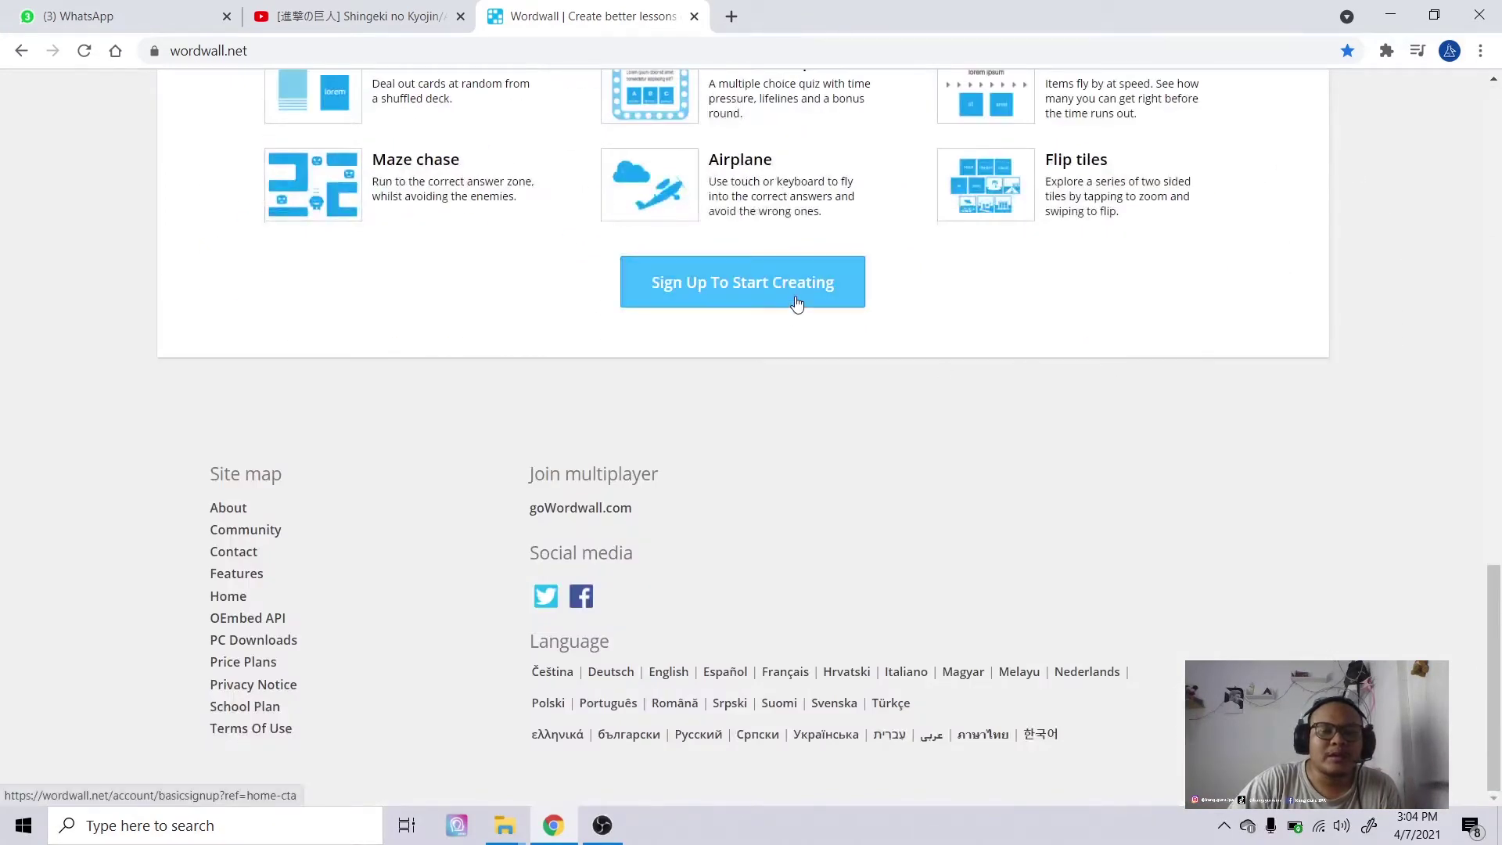
scroll(876, 293, "up", 6)
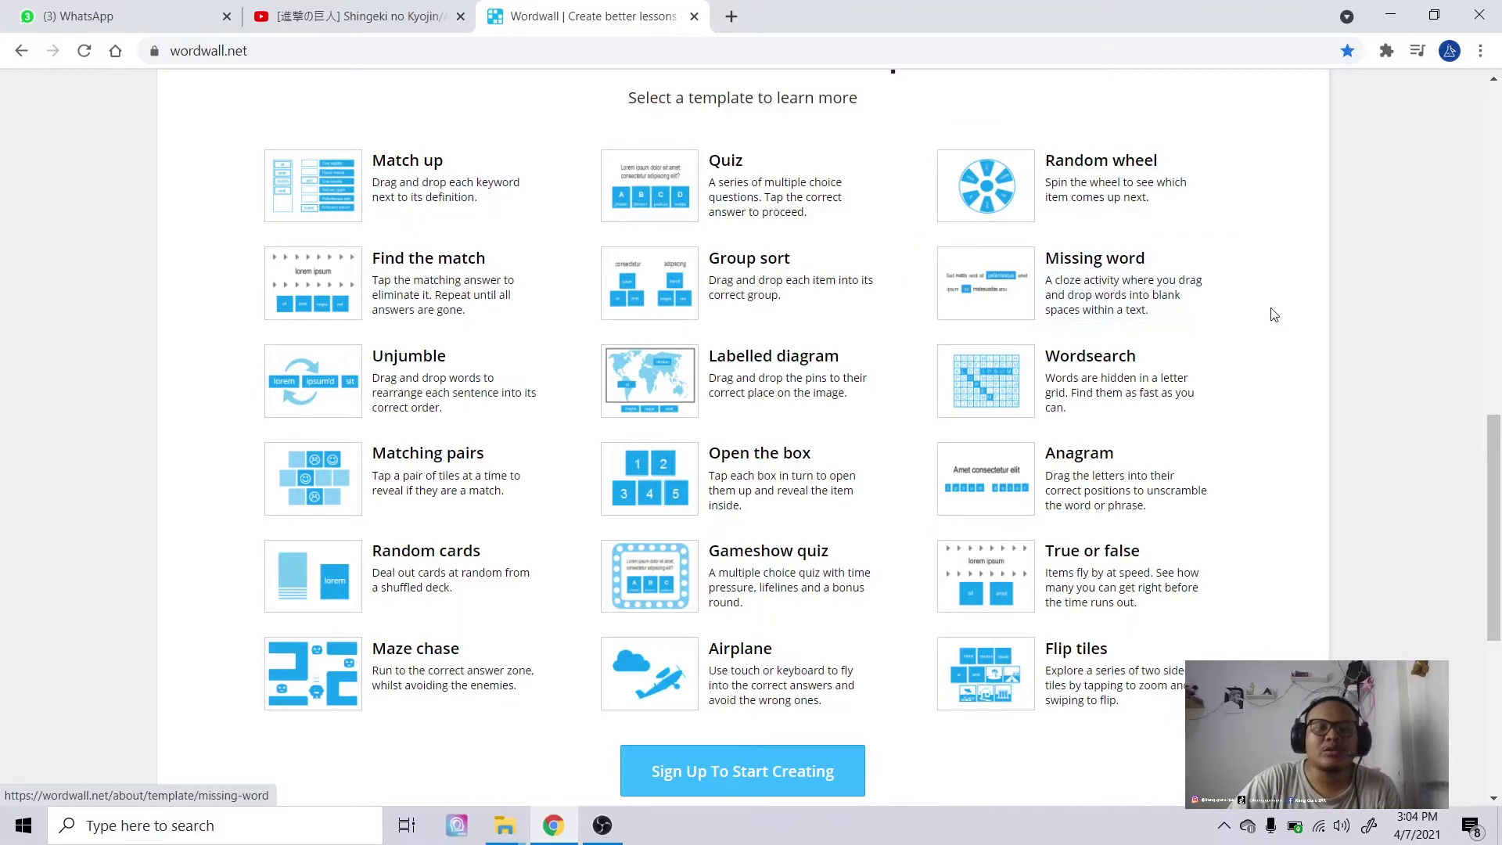
scroll(1350, 377, "up", 6)
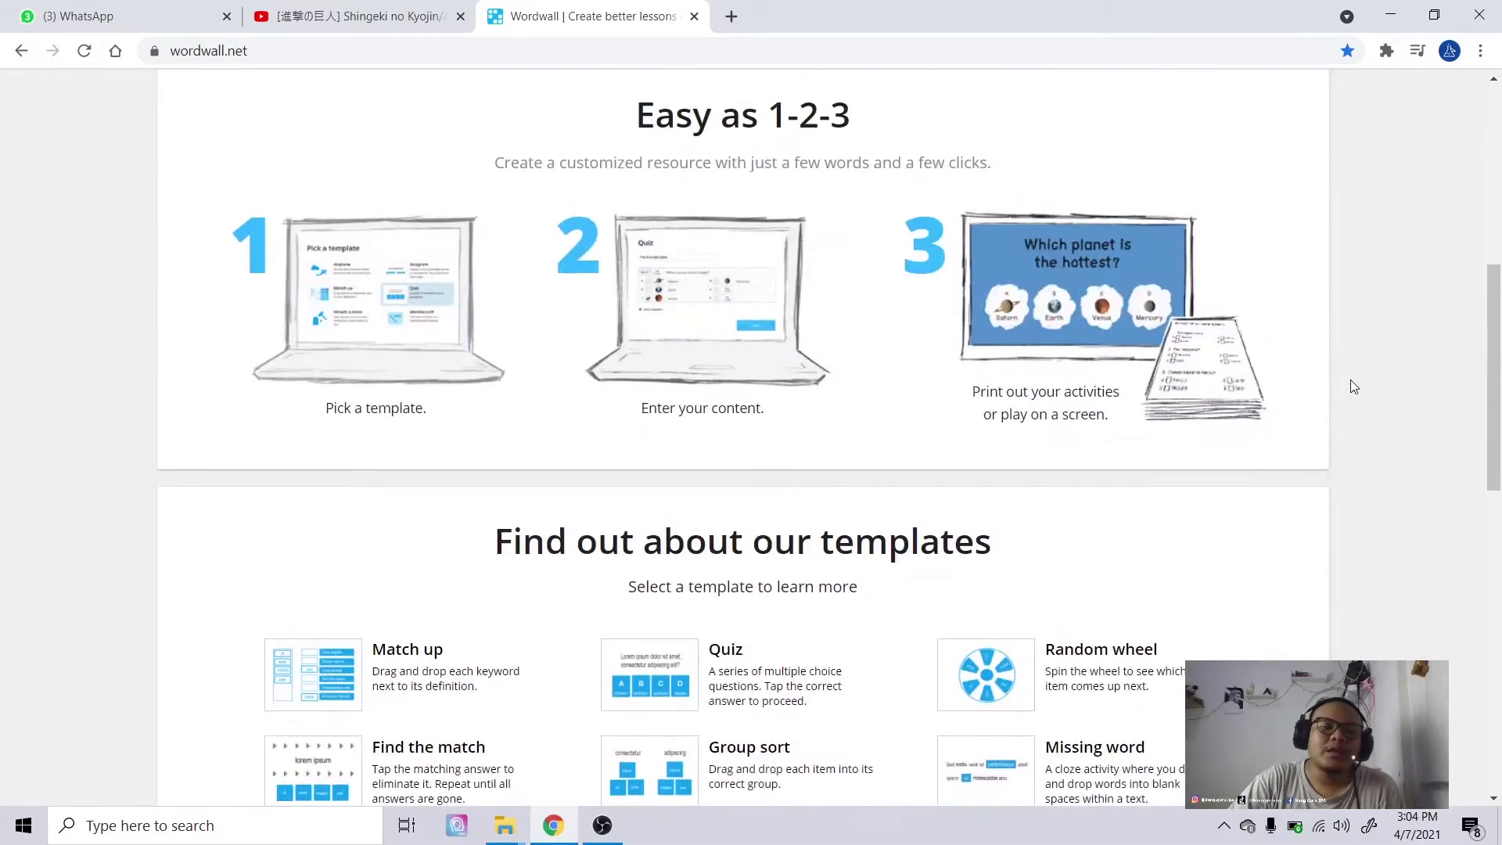
scroll(1354, 387, "up", 6)
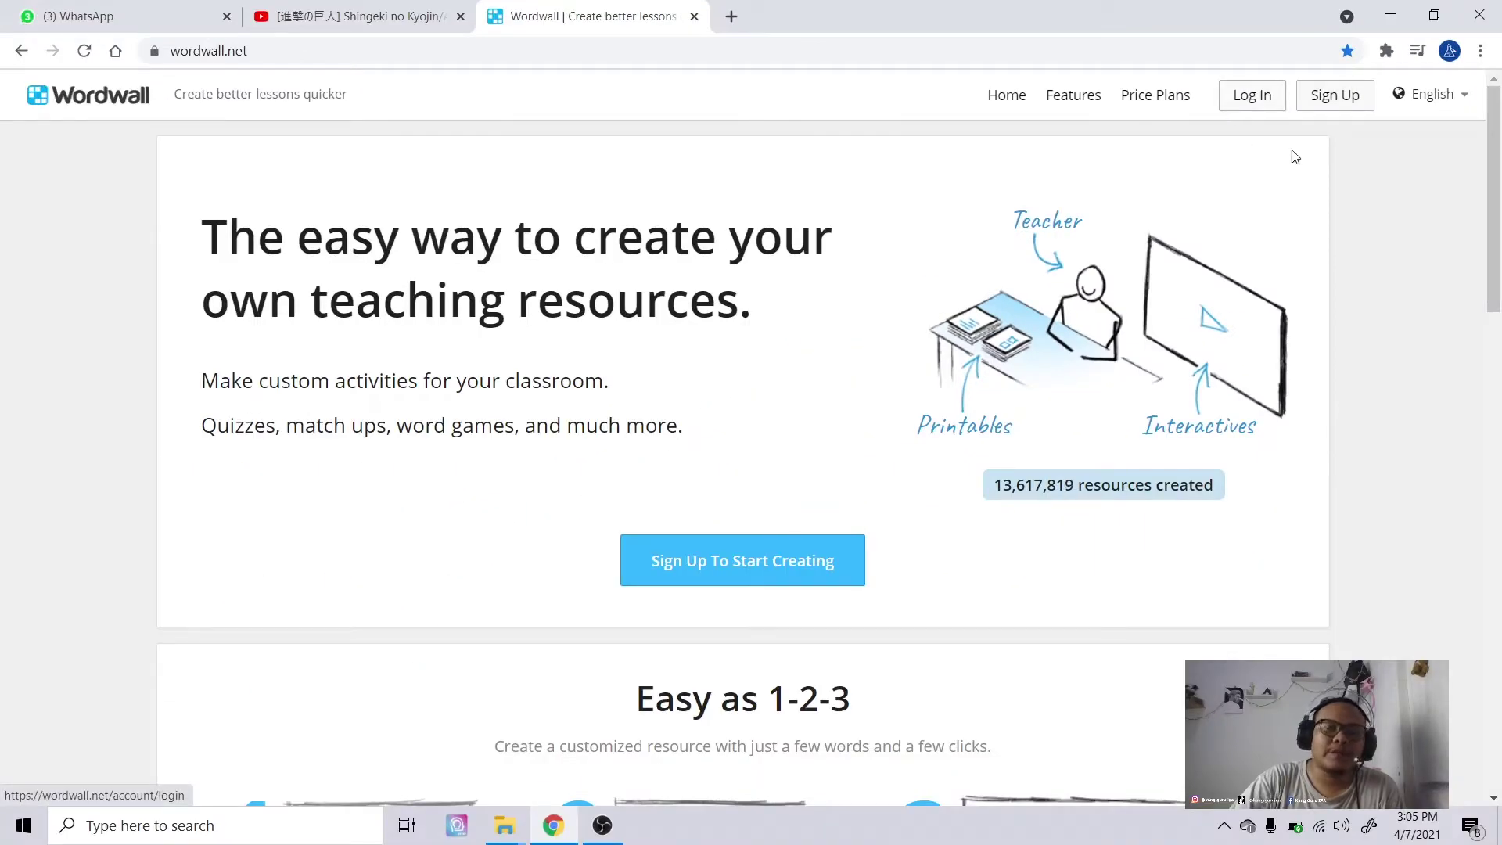
- View the sign-up form for a Basic account, and log in to Wordwall with an existing Google account
left_click(1343, 108)
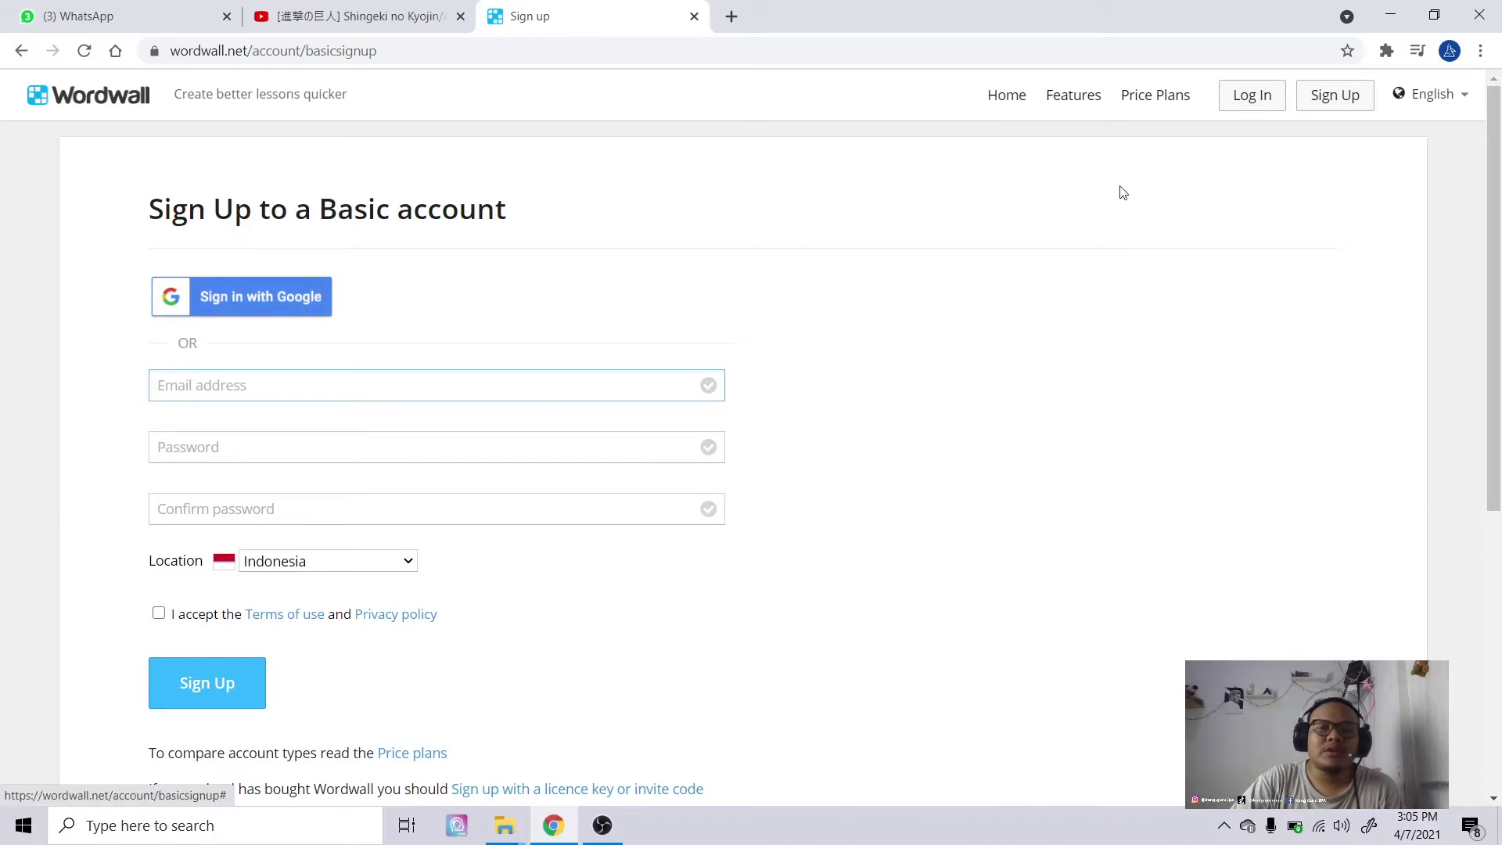
left_click(1258, 103)
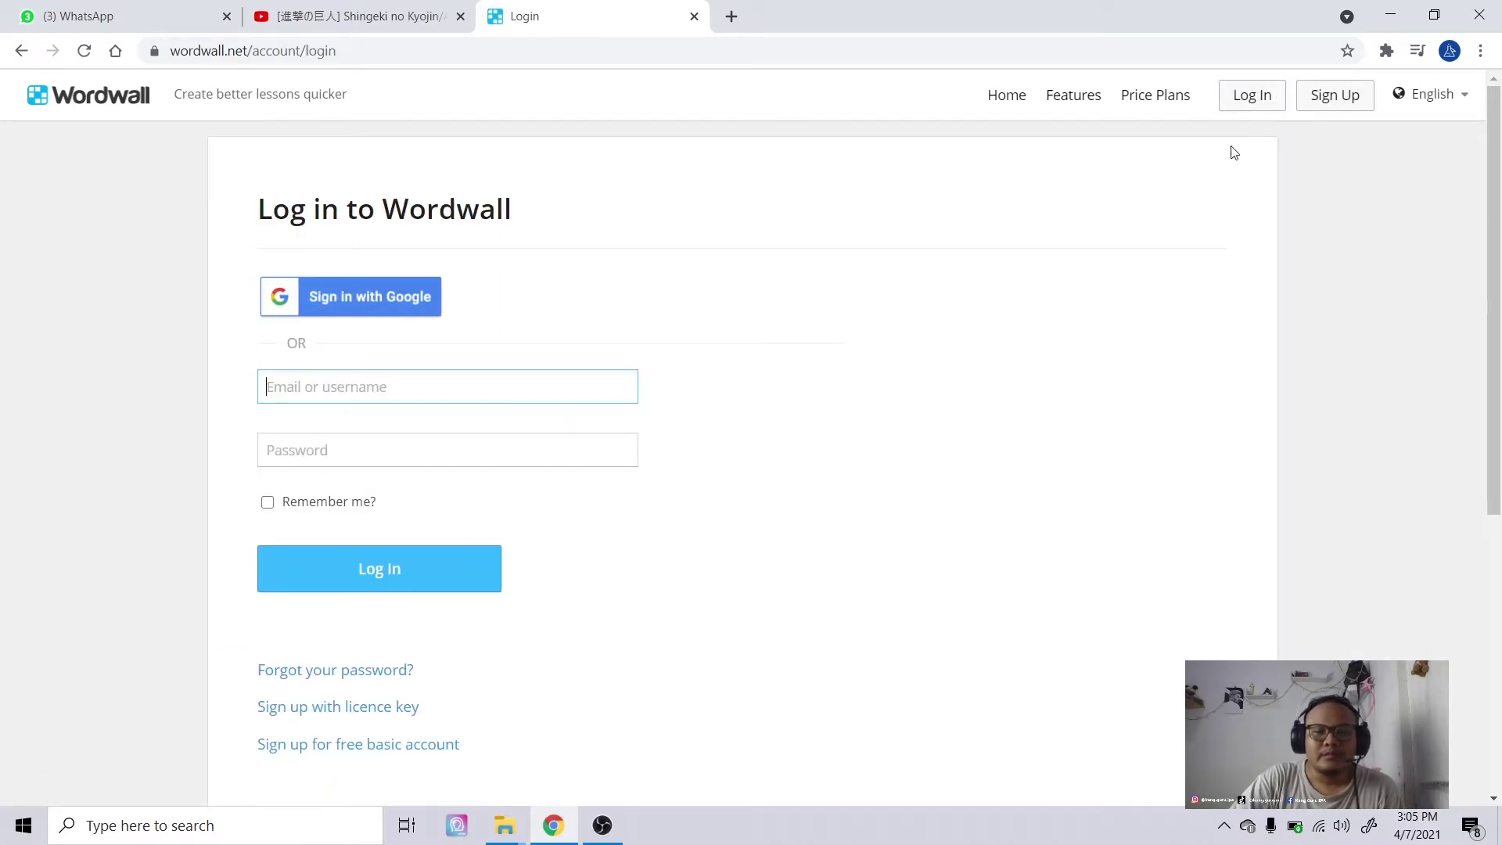
left_click(1248, 100)
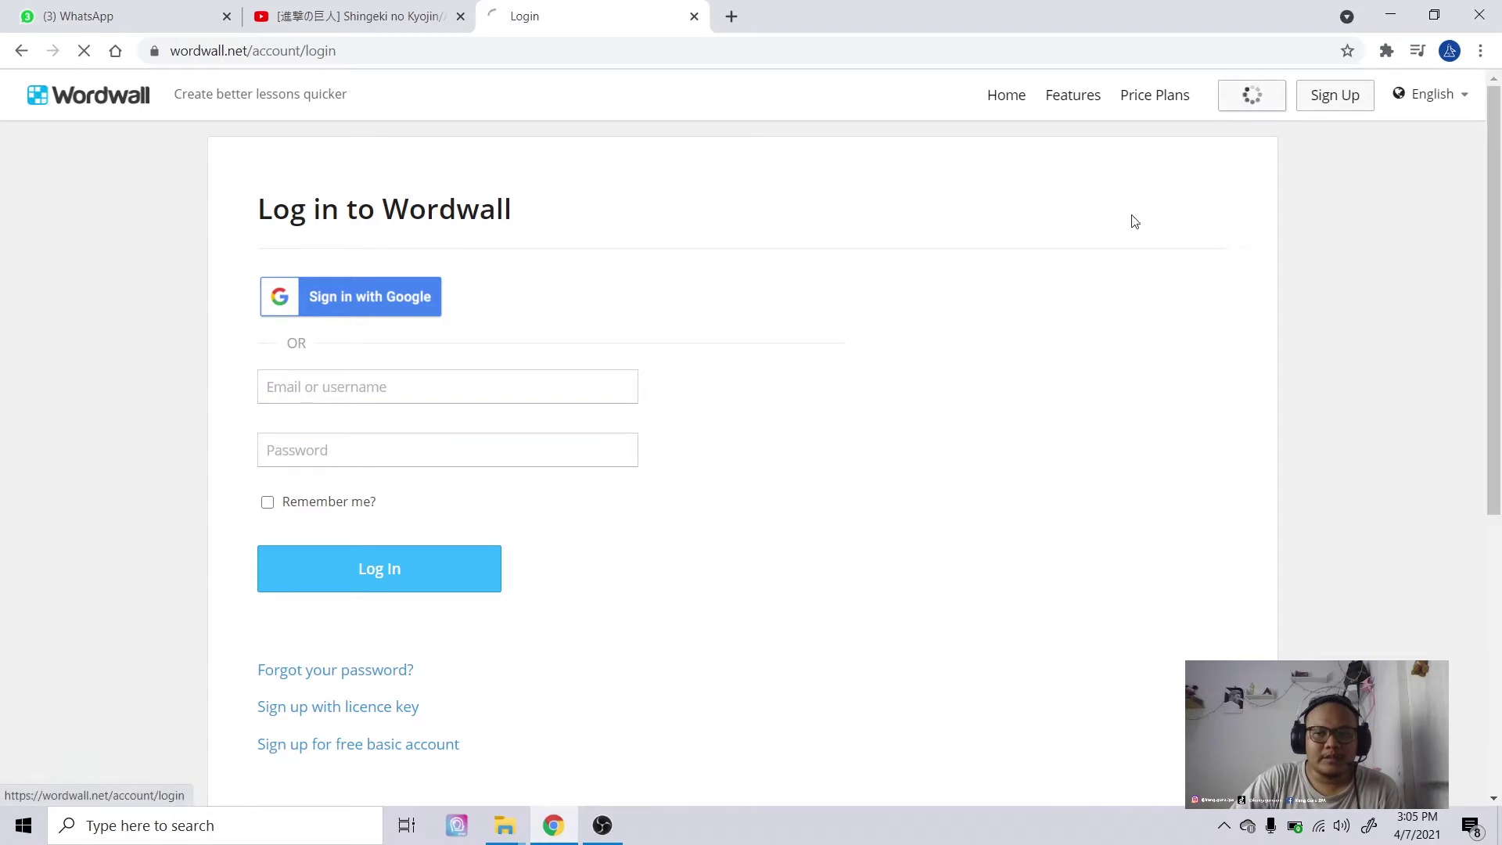
left_click(376, 296)
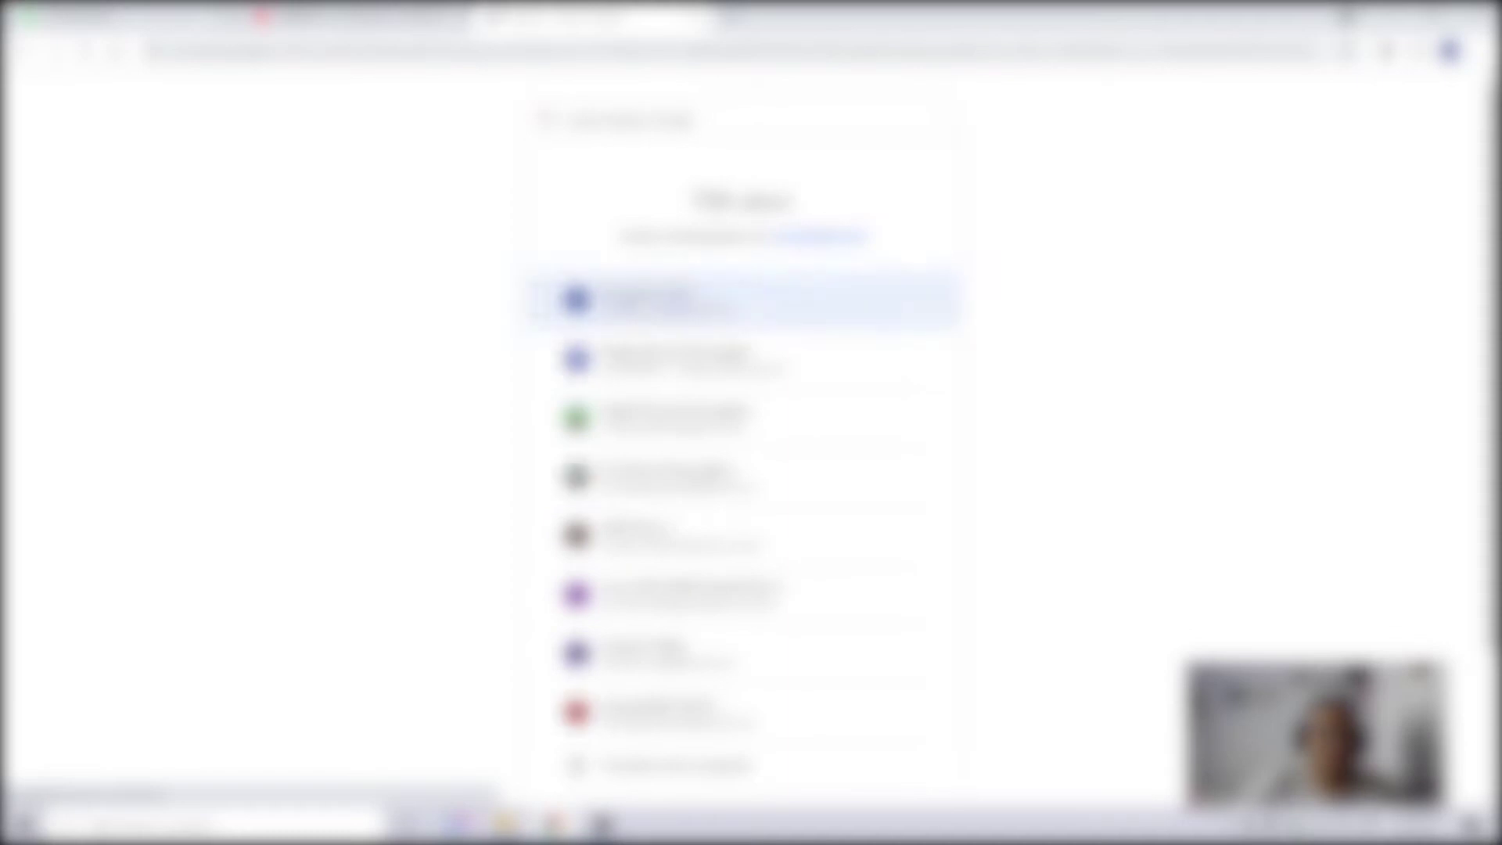
scroll(1093, 242, "down", 1)
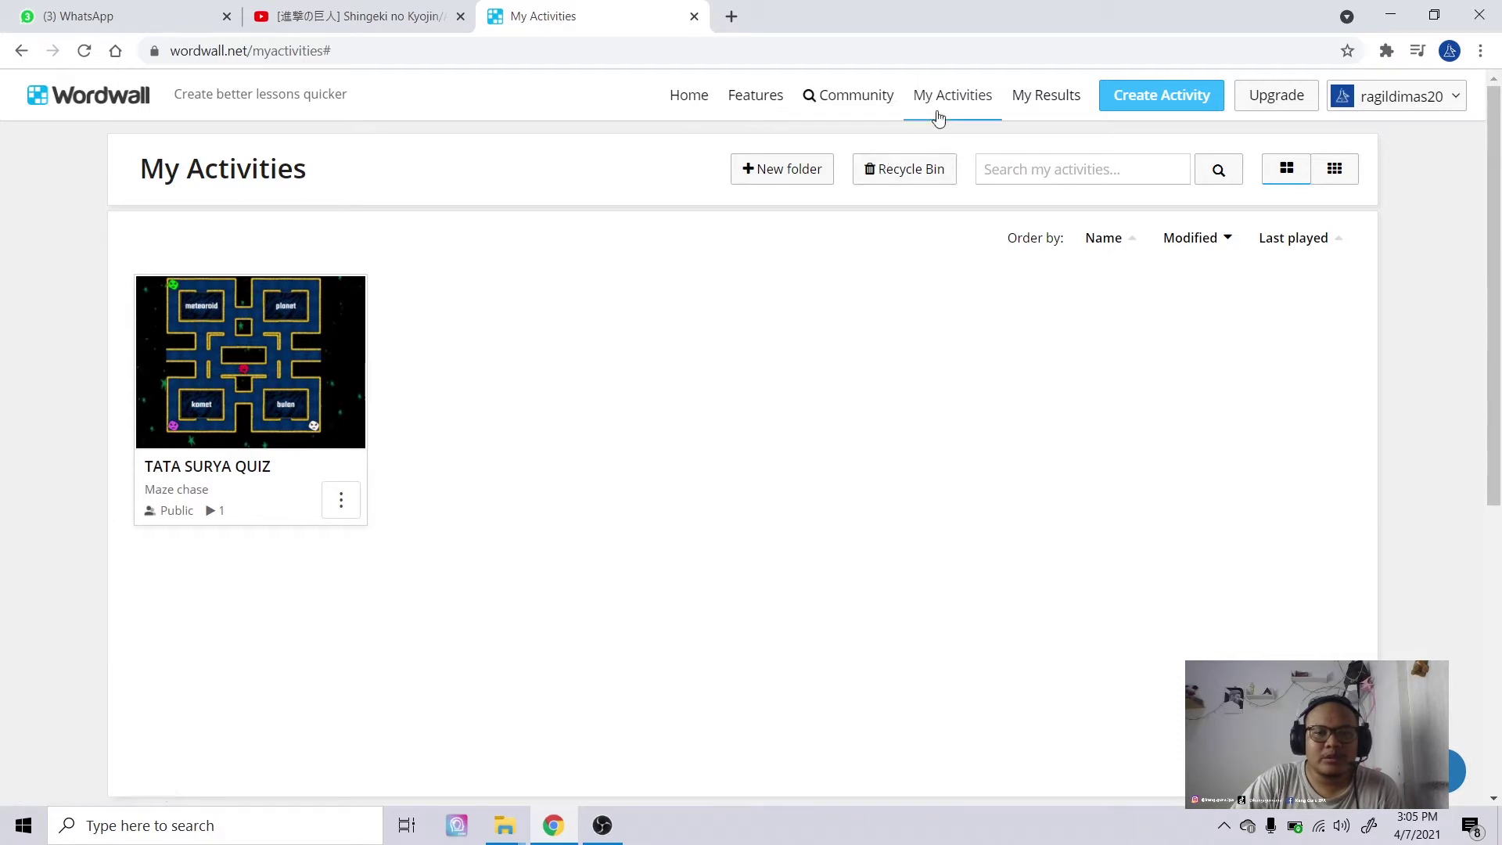
- Go from My Activities to the home page and start creating a new activity
left_click(684, 108)
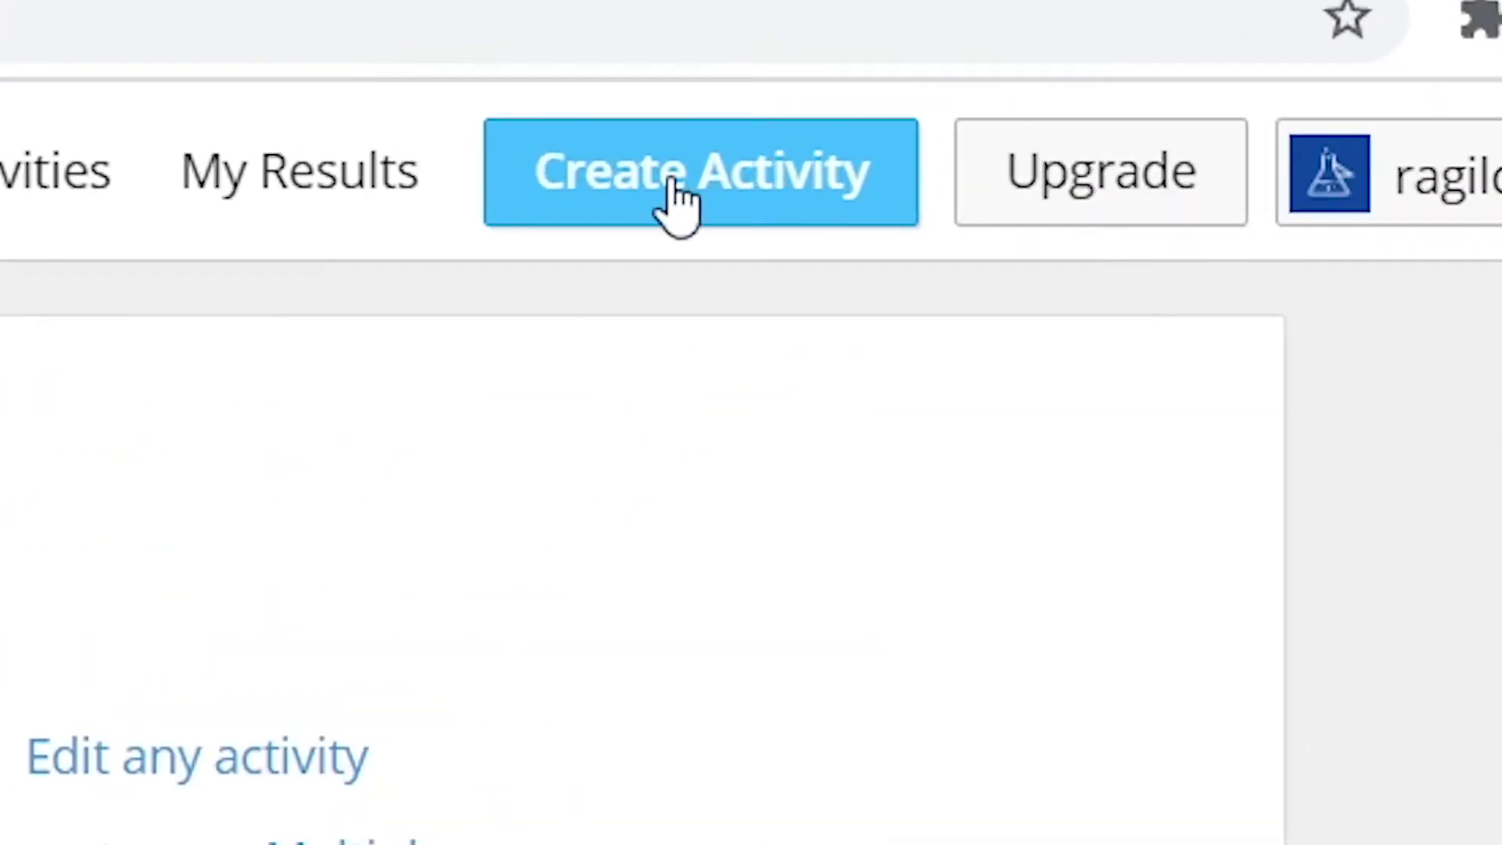
left_click(680, 205)
- Examine the free interactive templates and the Pro templates available for the new activity
scroll(751, 307, "down", 5)
scroll(751, 307, "down", 2)
scroll(861, 278, "up", 7)
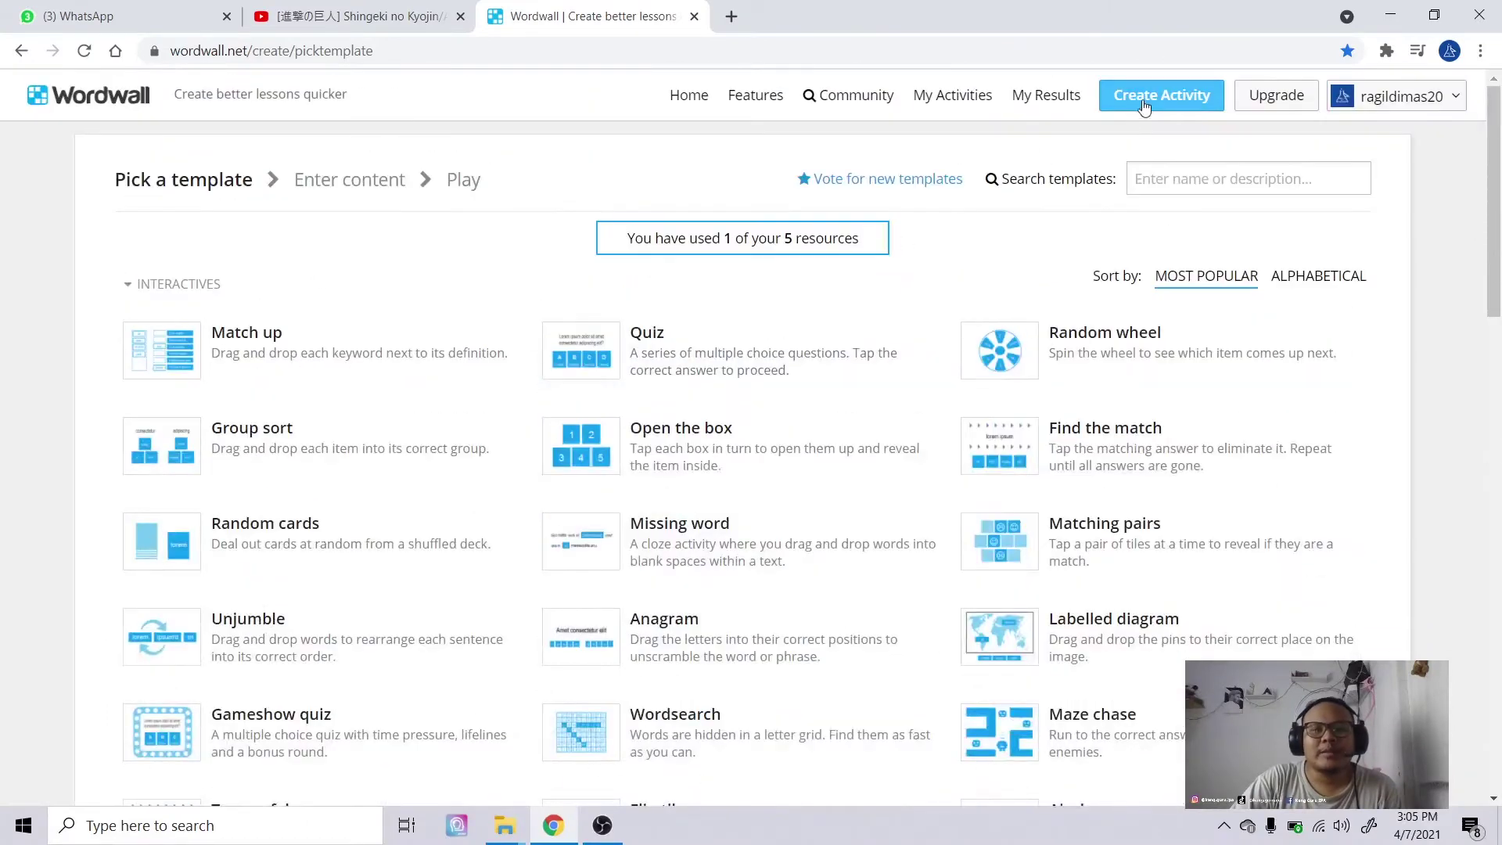
scroll(920, 266, "down", 6)
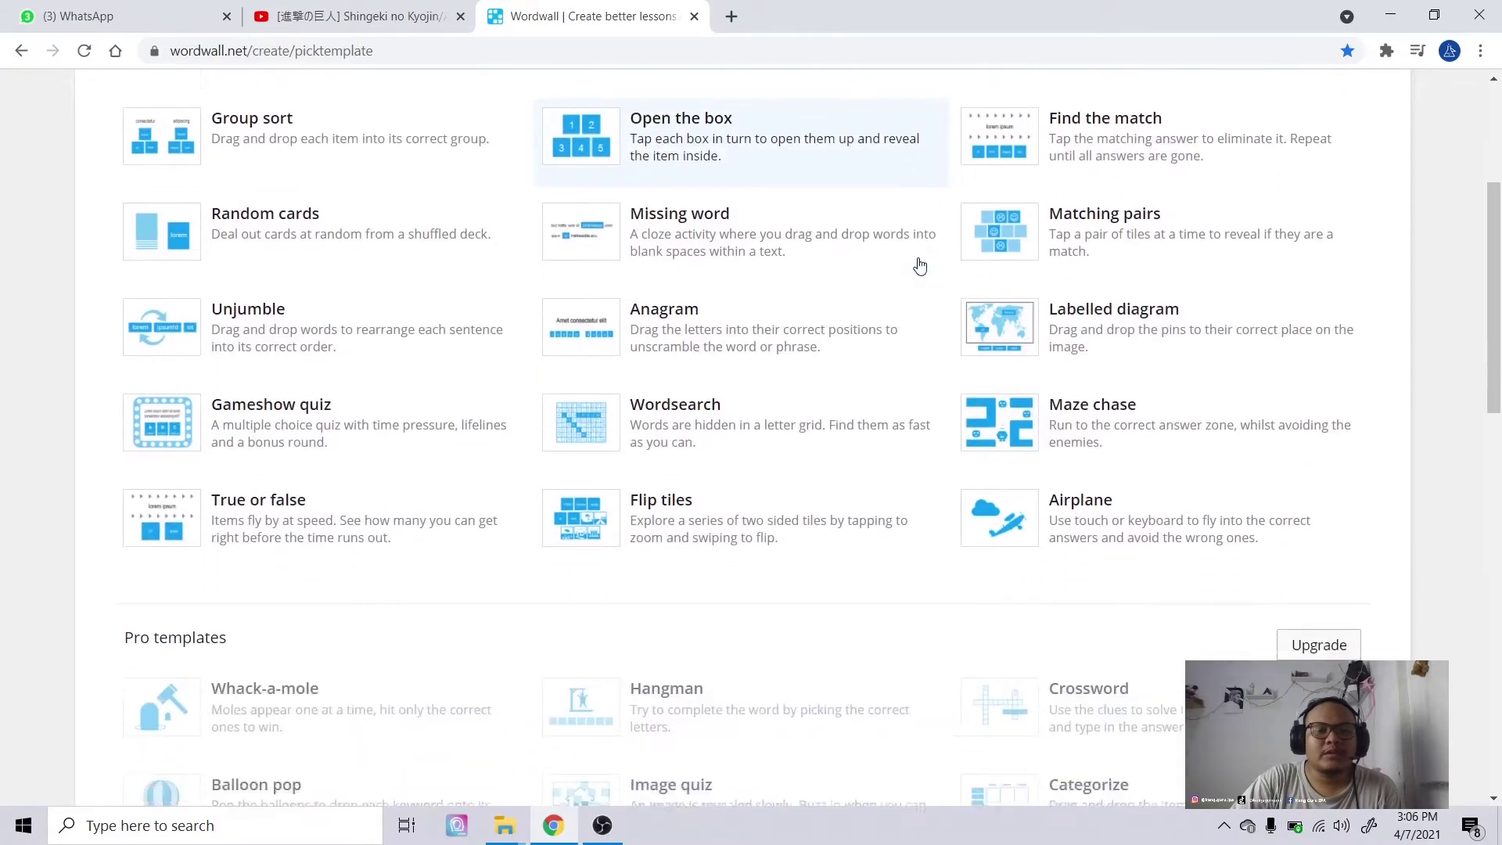
scroll(920, 266, "down", 3)
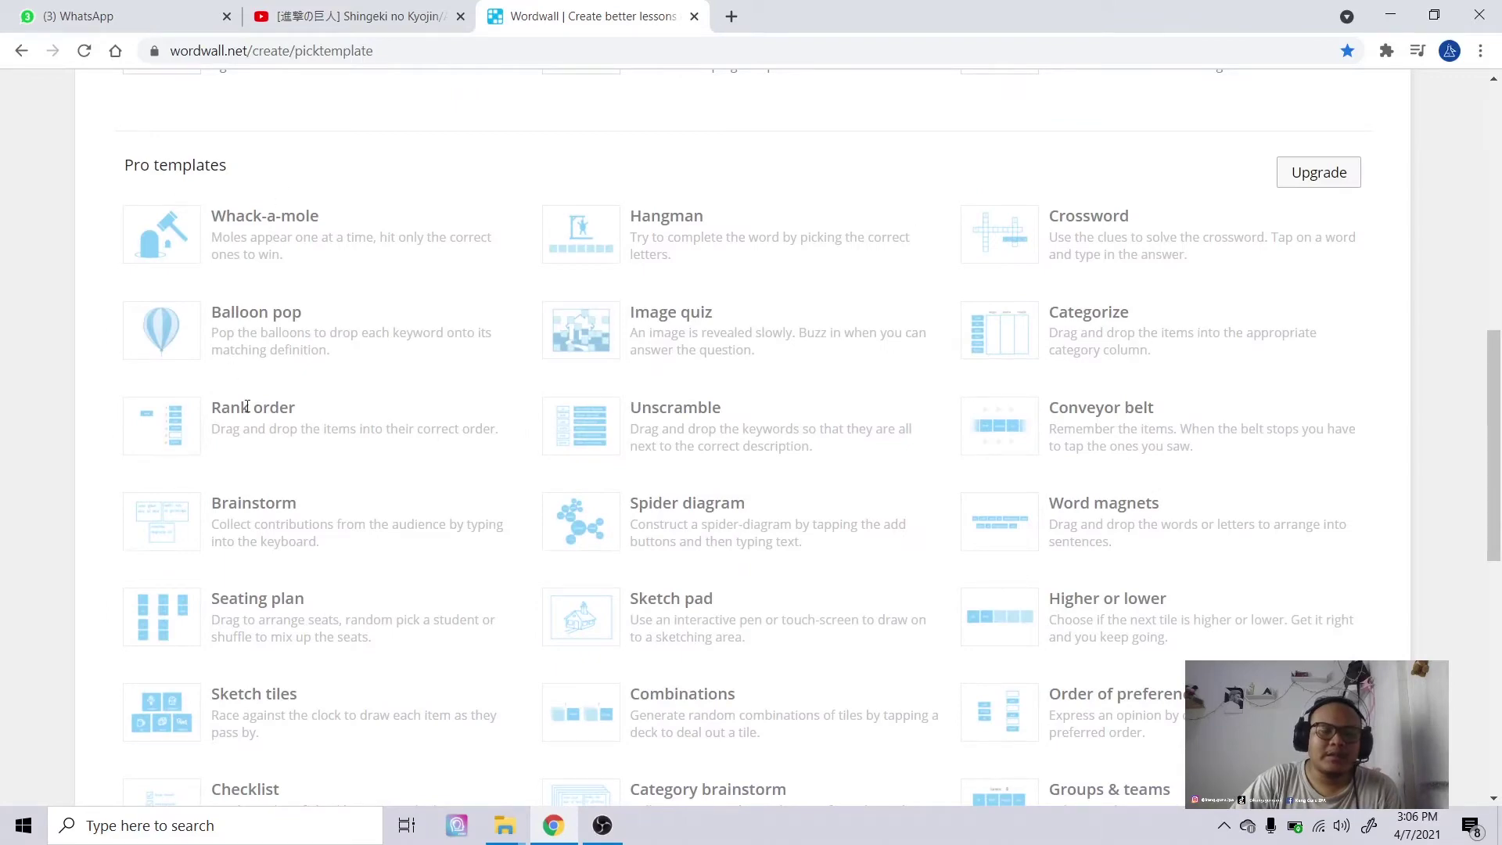
scroll(1173, 461, "down", 5)
scroll(1187, 466, "up", 5)
scroll(1187, 466, "down", 2)
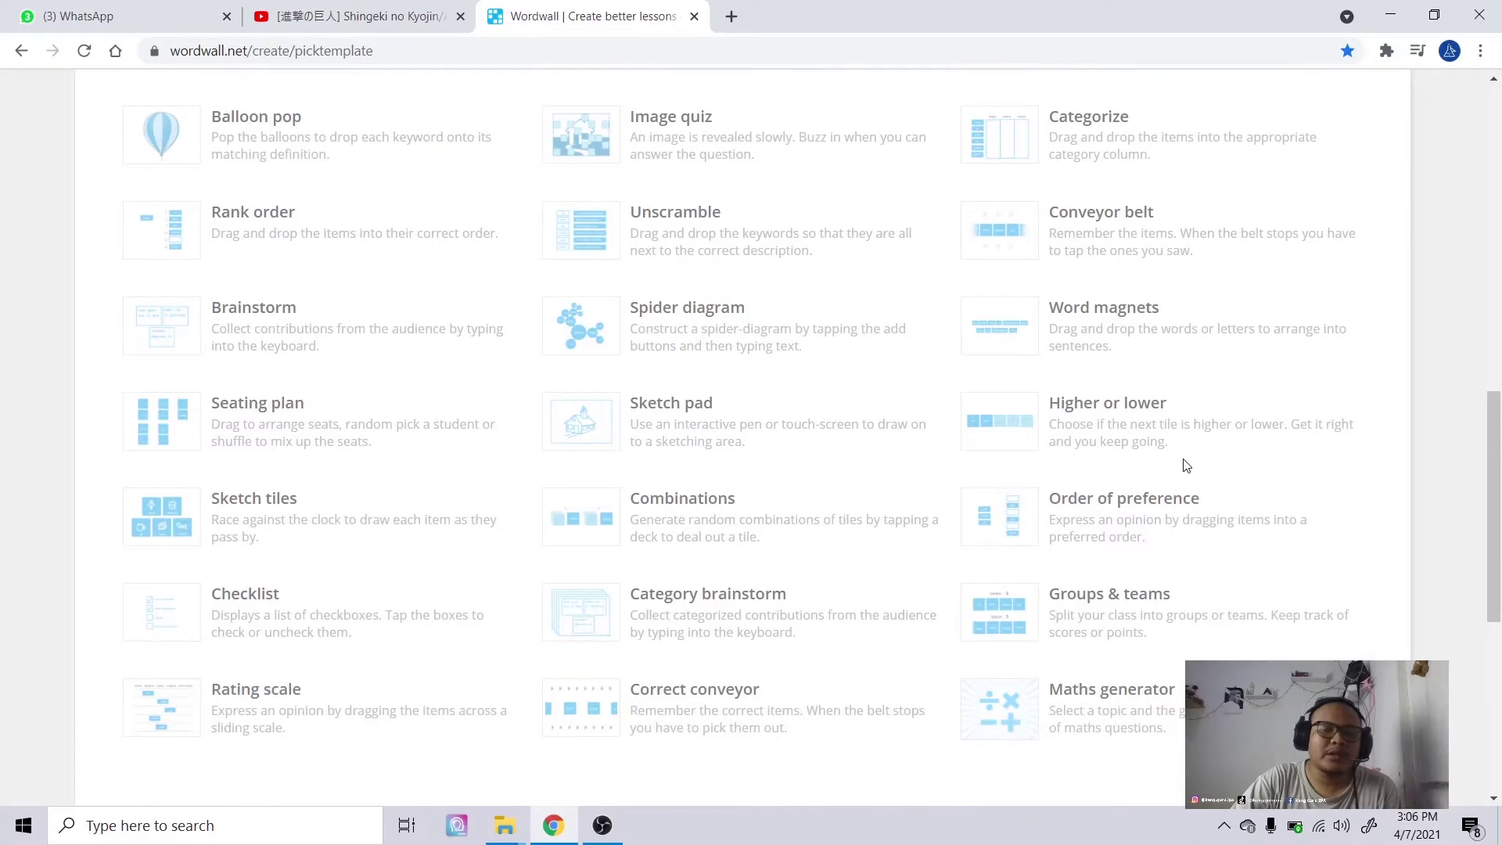
scroll(931, 352, "up", 1)
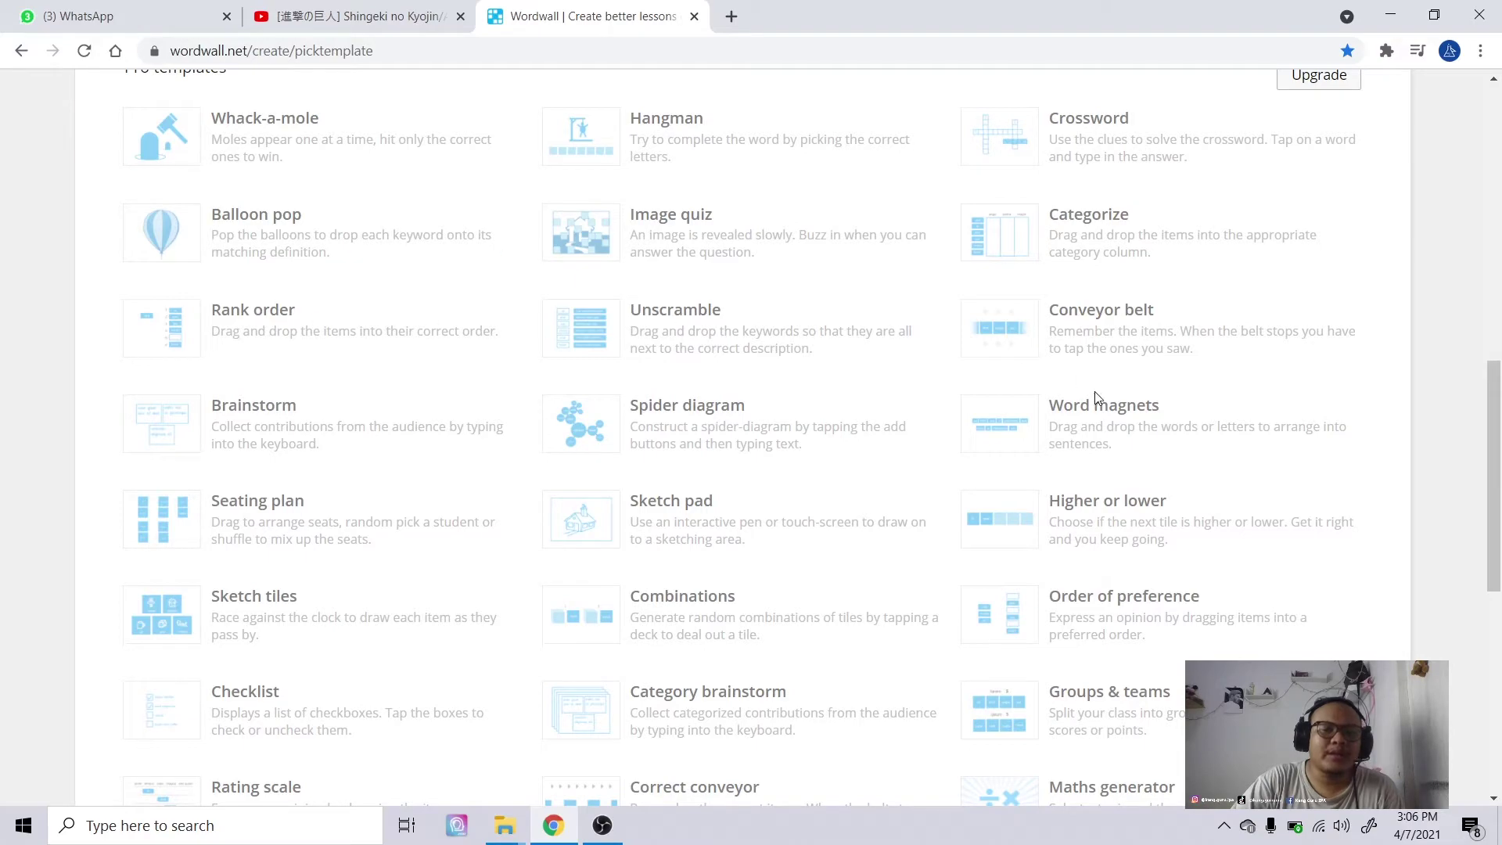
scroll(1072, 582, "down", 3)
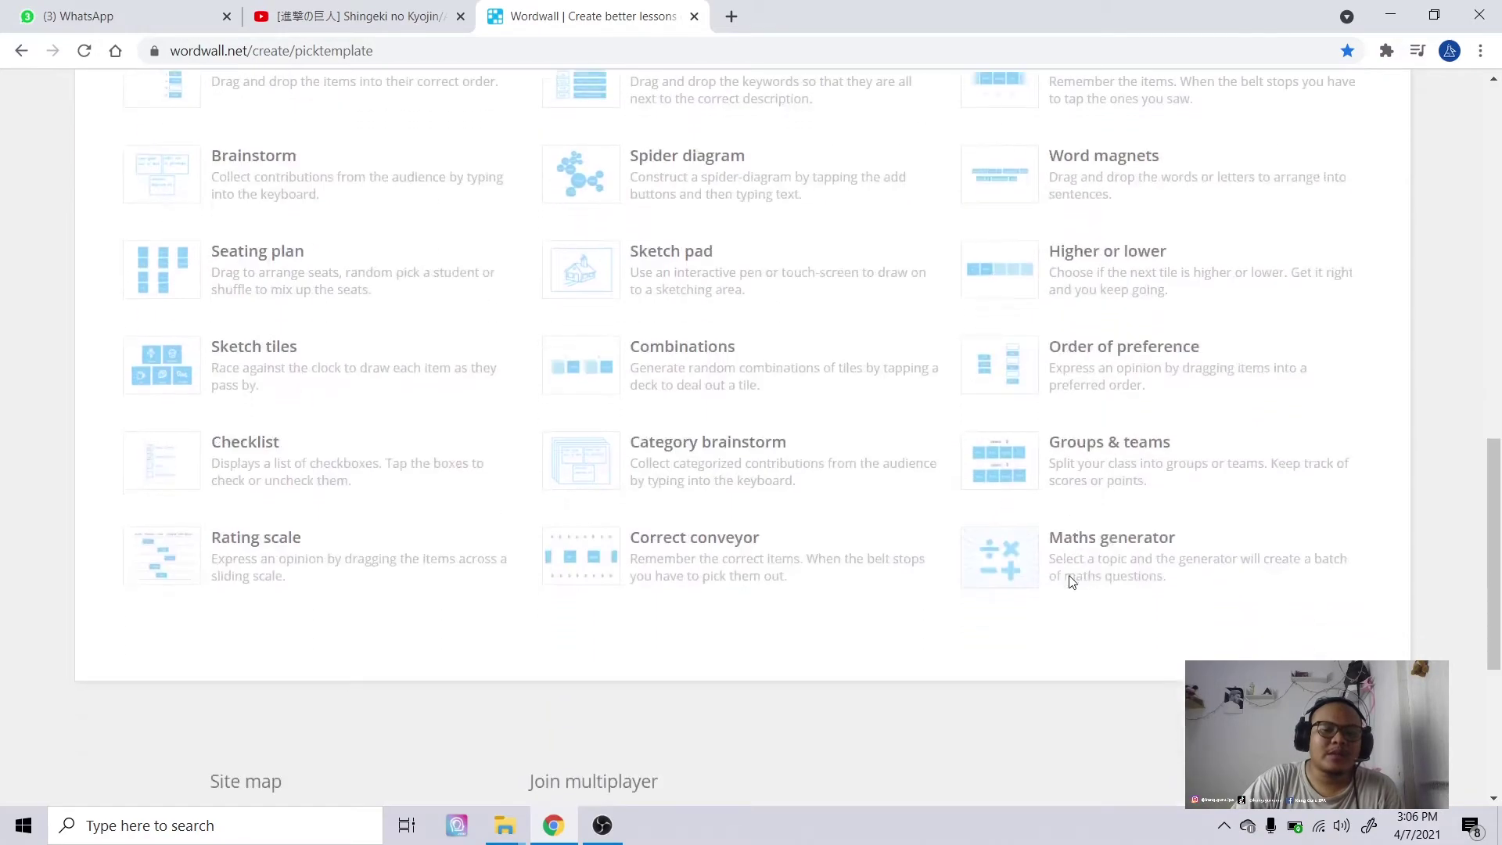
scroll(1072, 582, "up", 12)
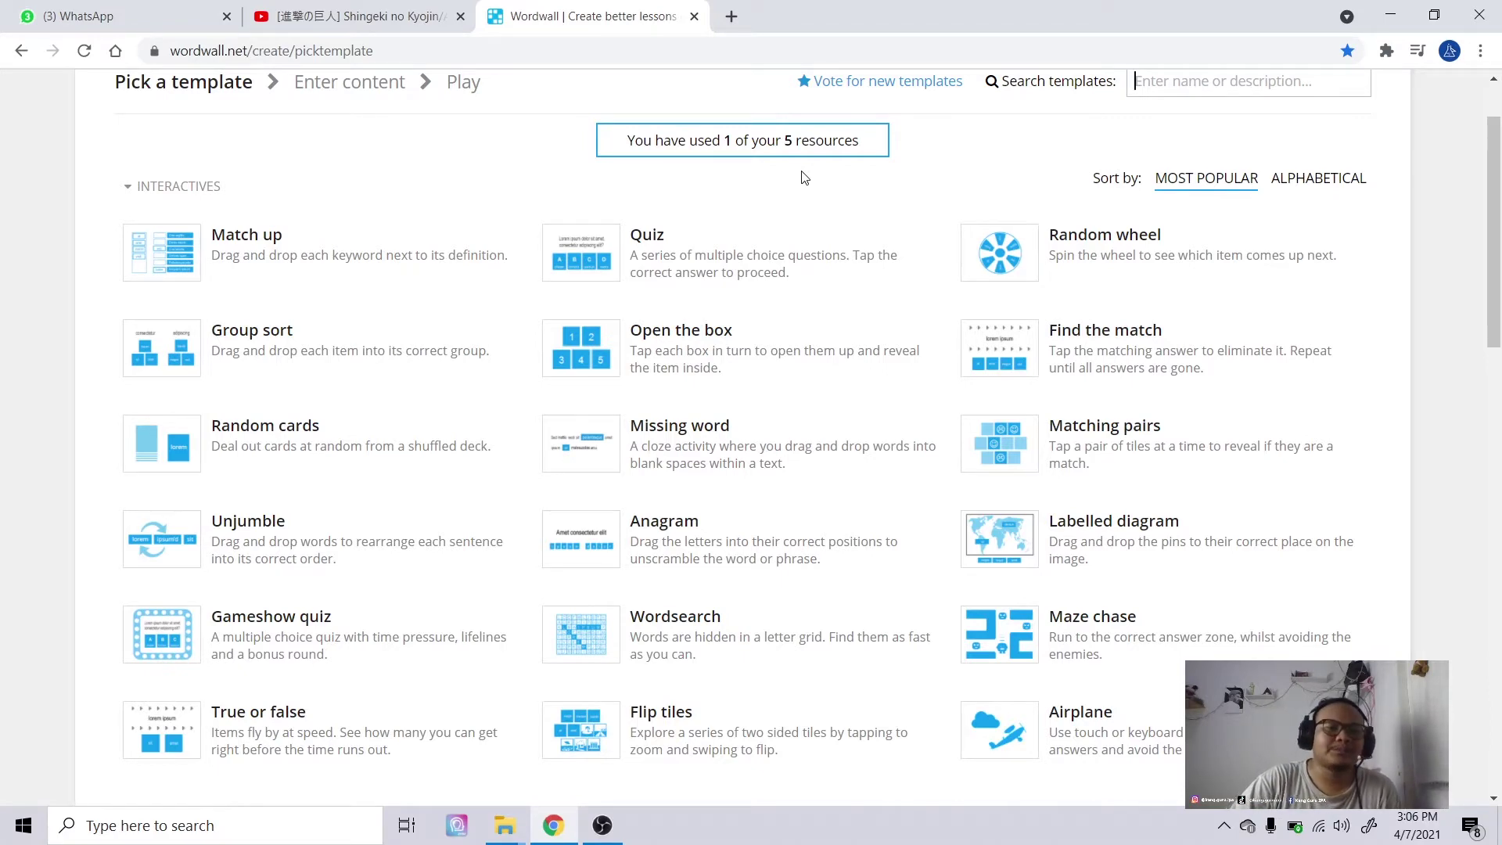
scroll(804, 177, "down", 1)
scroll(804, 177, "up", 3)
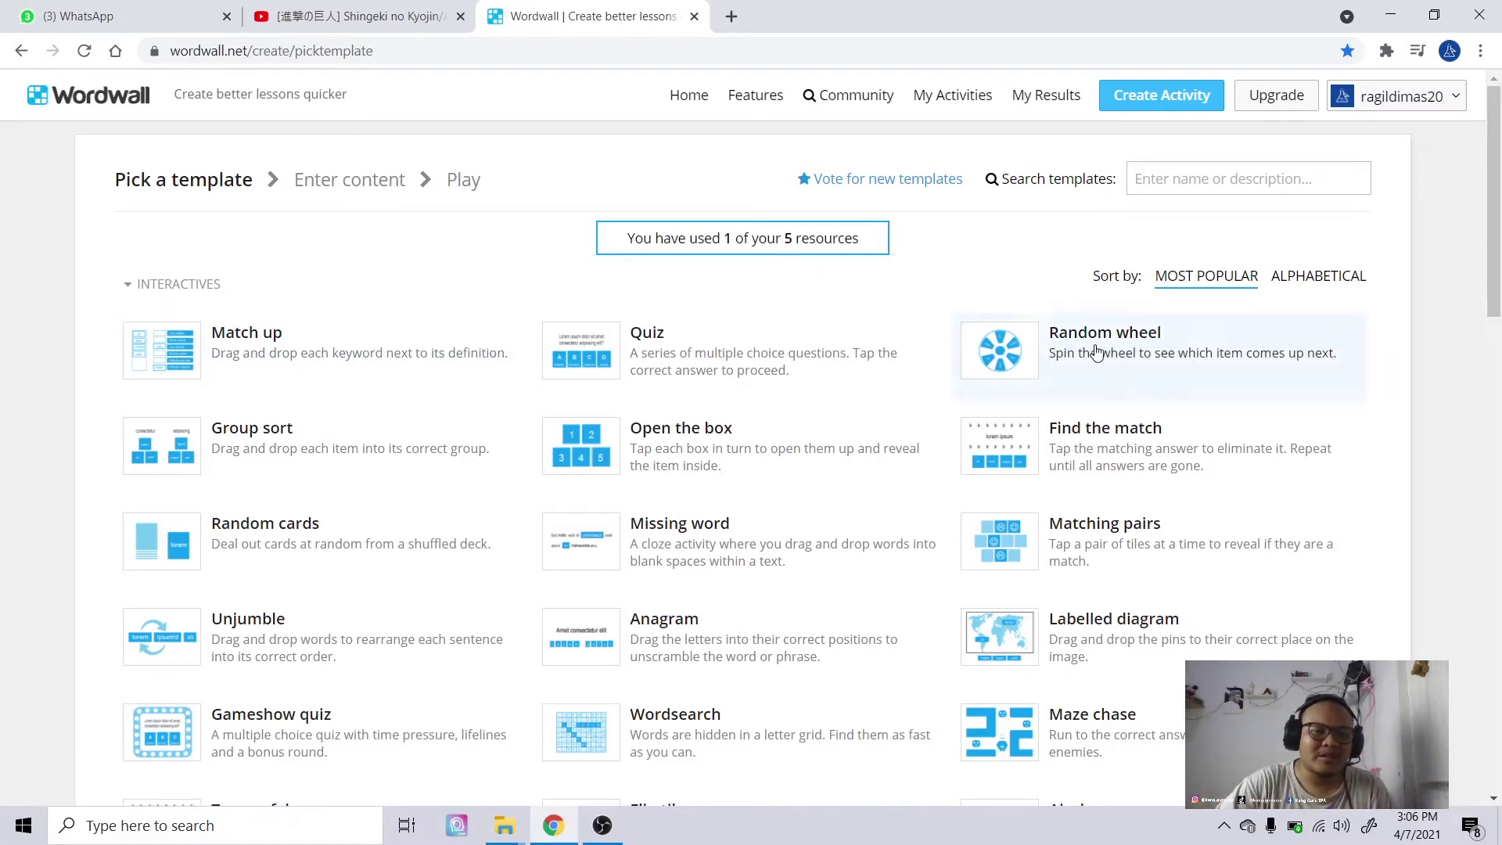
scroll(978, 407, "down", 4)
scroll(959, 424, "up", 4)
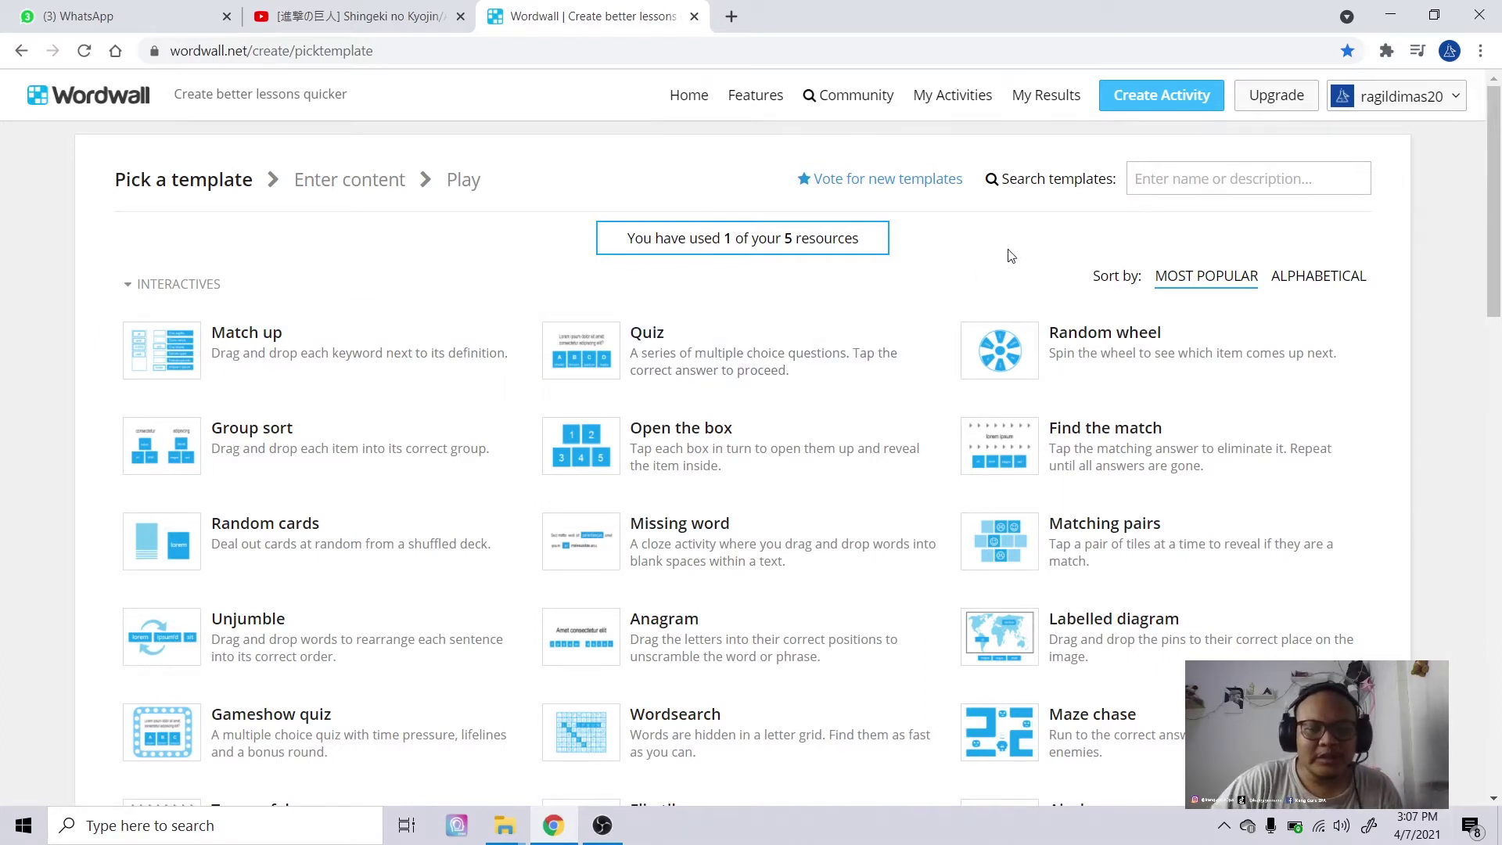
scroll(1009, 256, "down", 1)
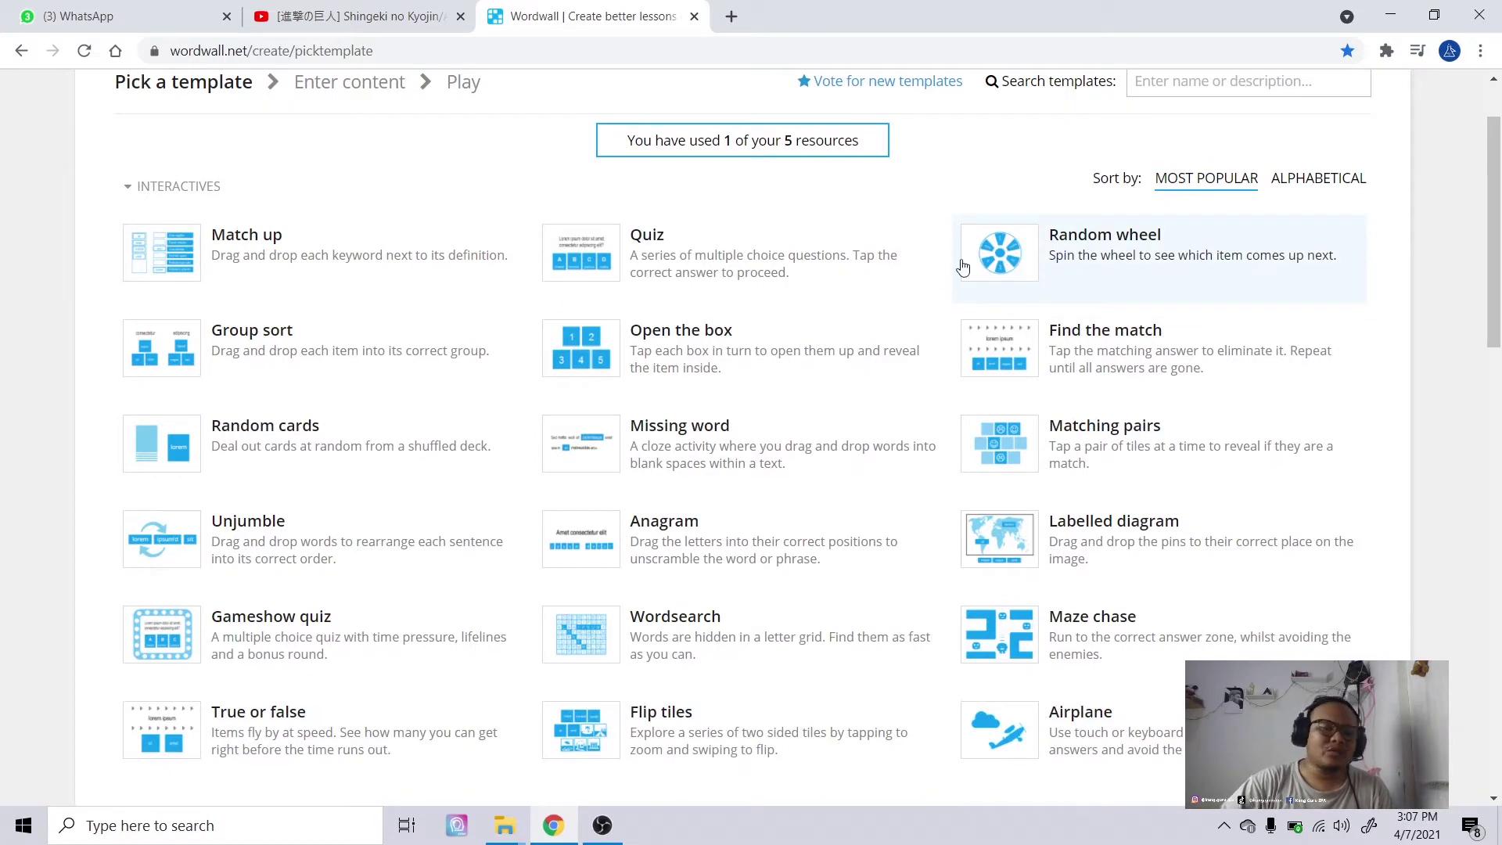
- Choose the Maze chase template and title the activity "CAHAYA DAN OPTIK"
scroll(962, 268, "down", 2)
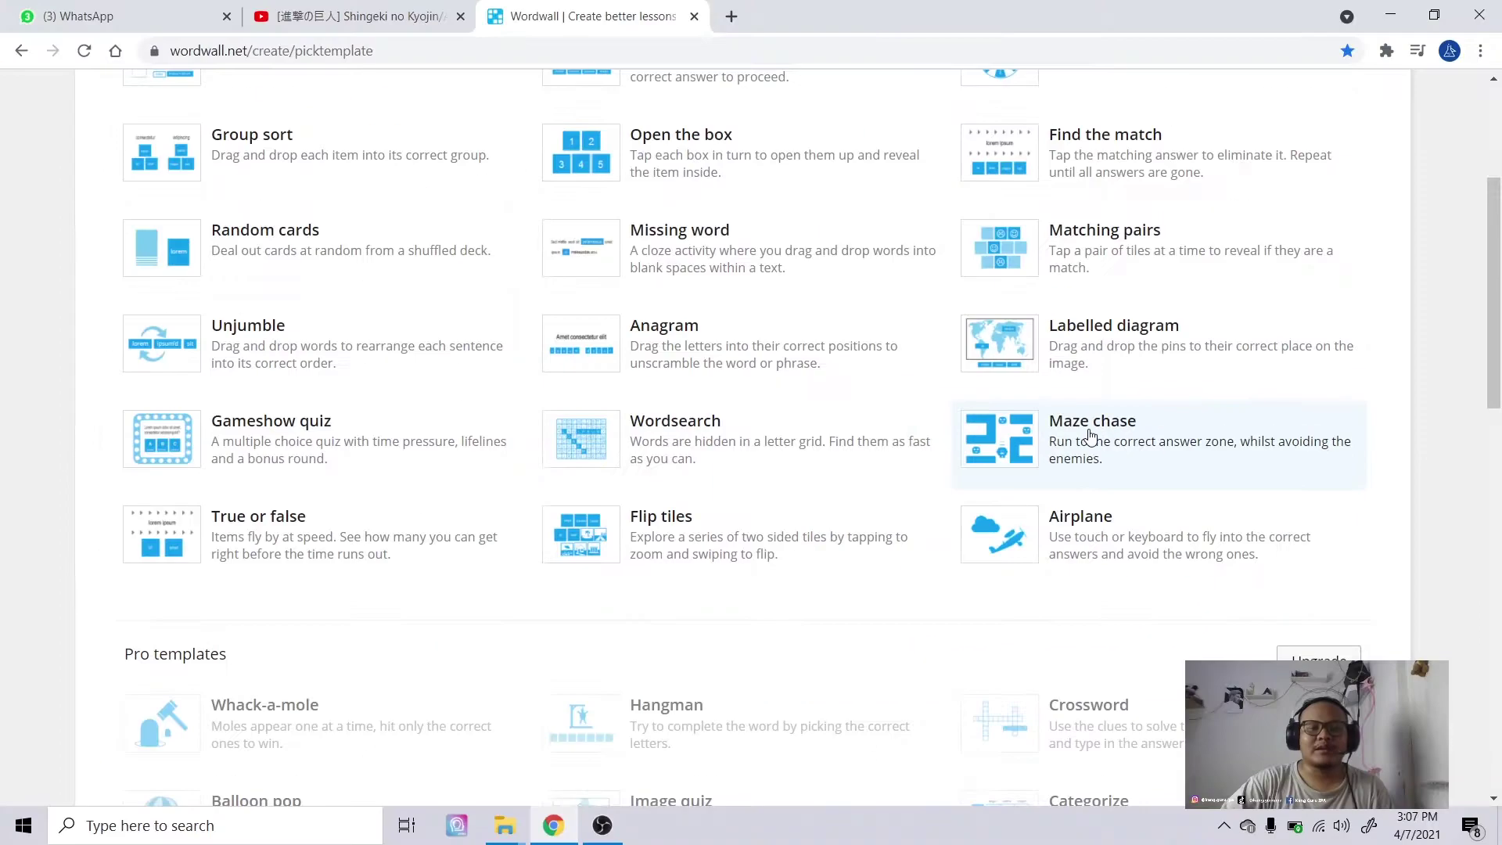
left_click(626, 415)
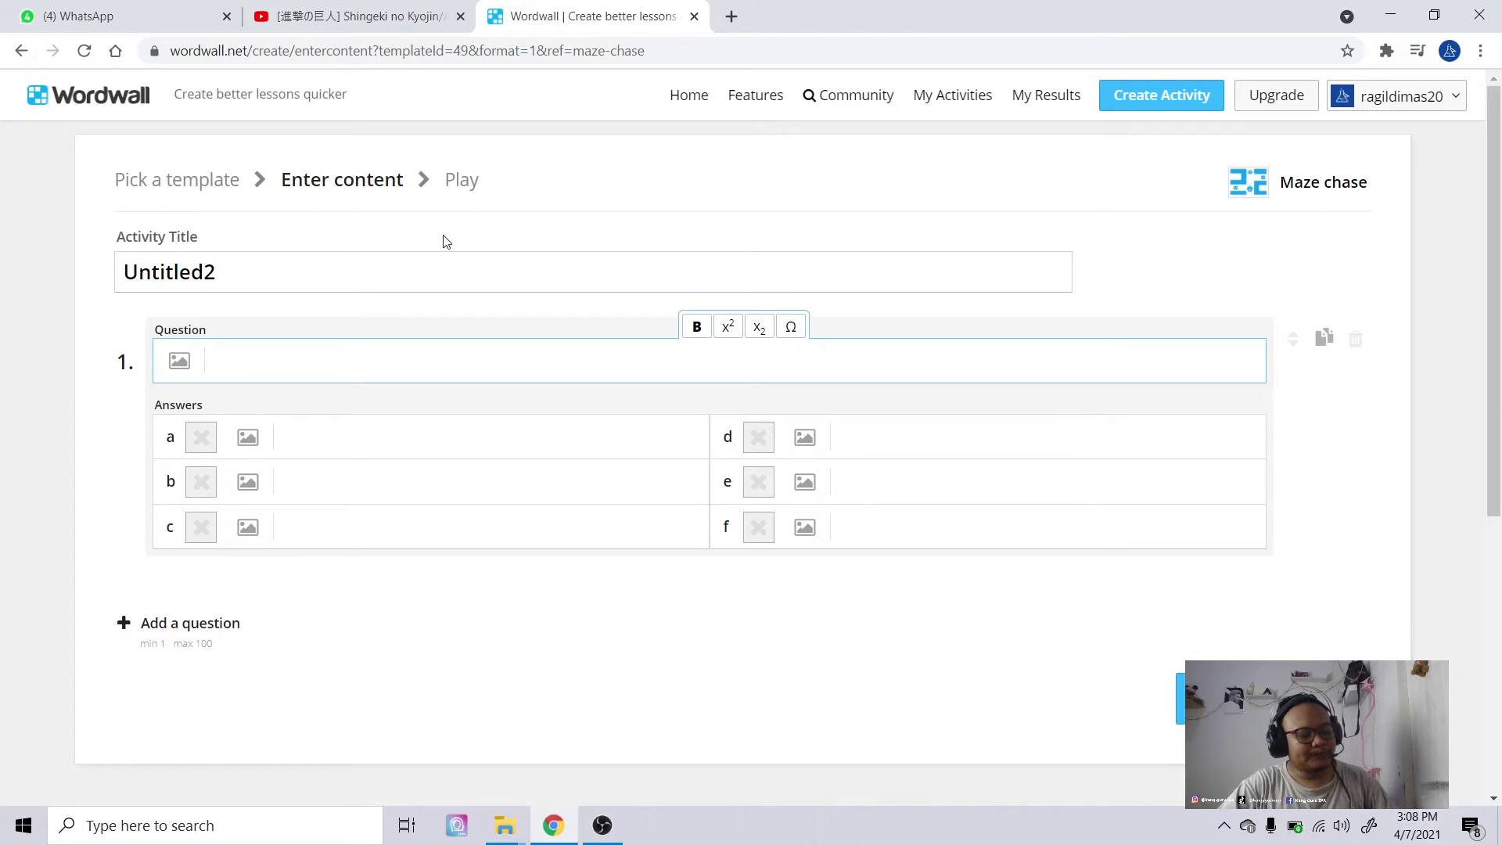
double_click(440, 274)
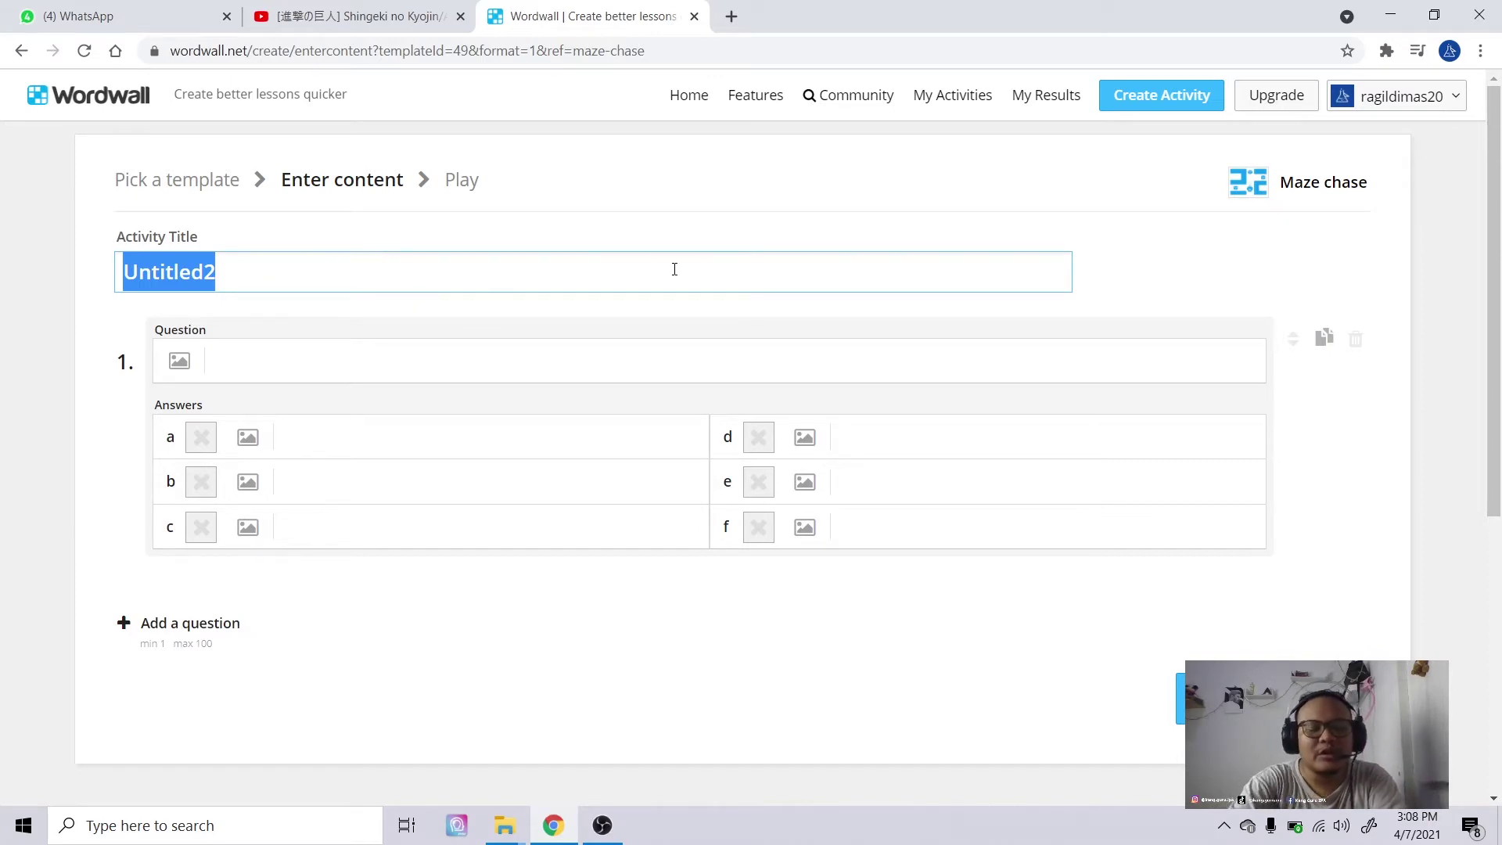
type("CAHAYA")
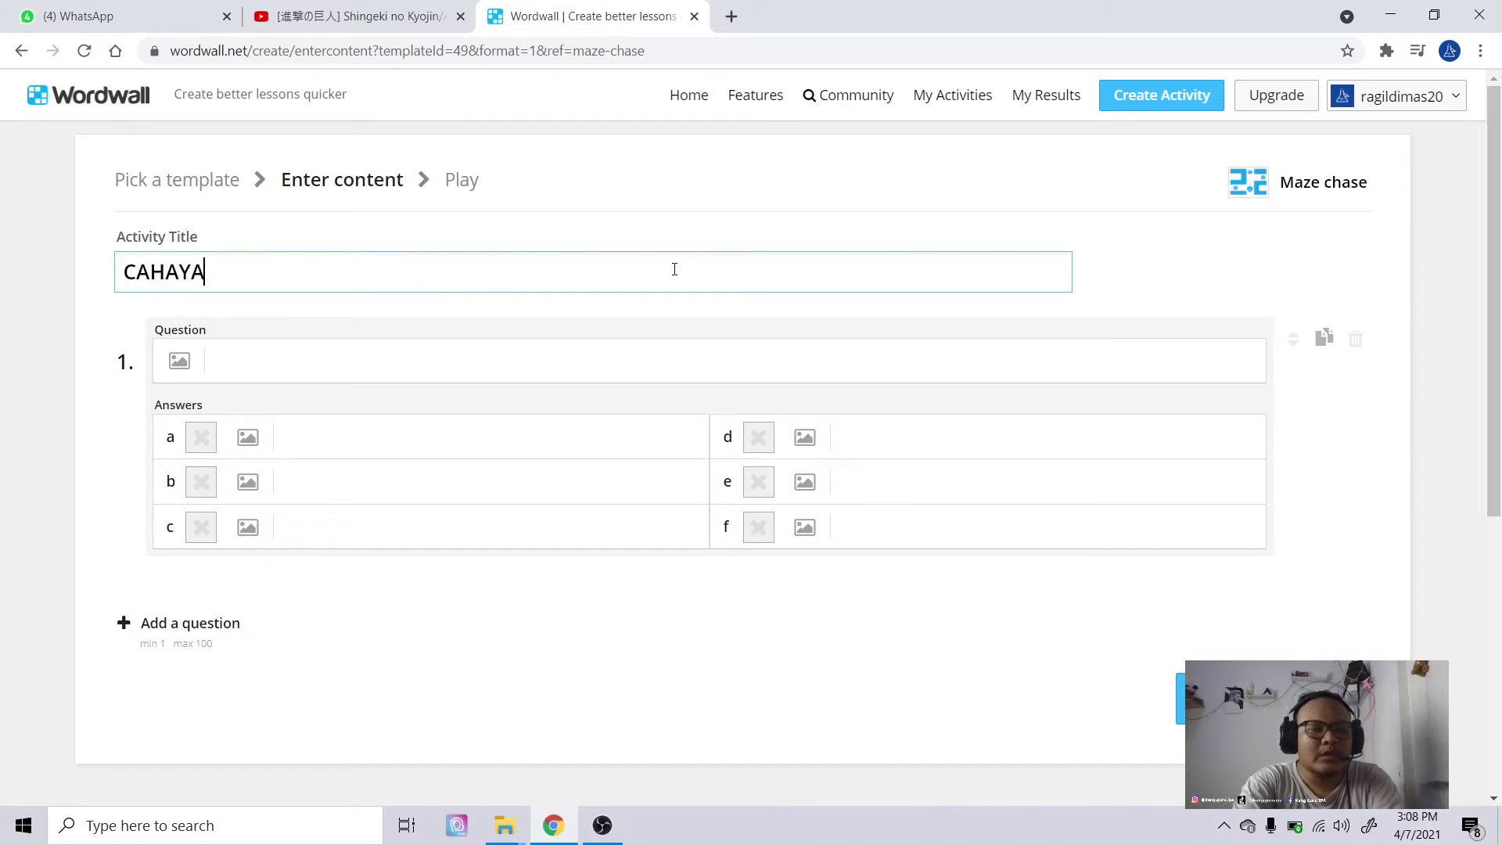
type(" DAN OPTIK")
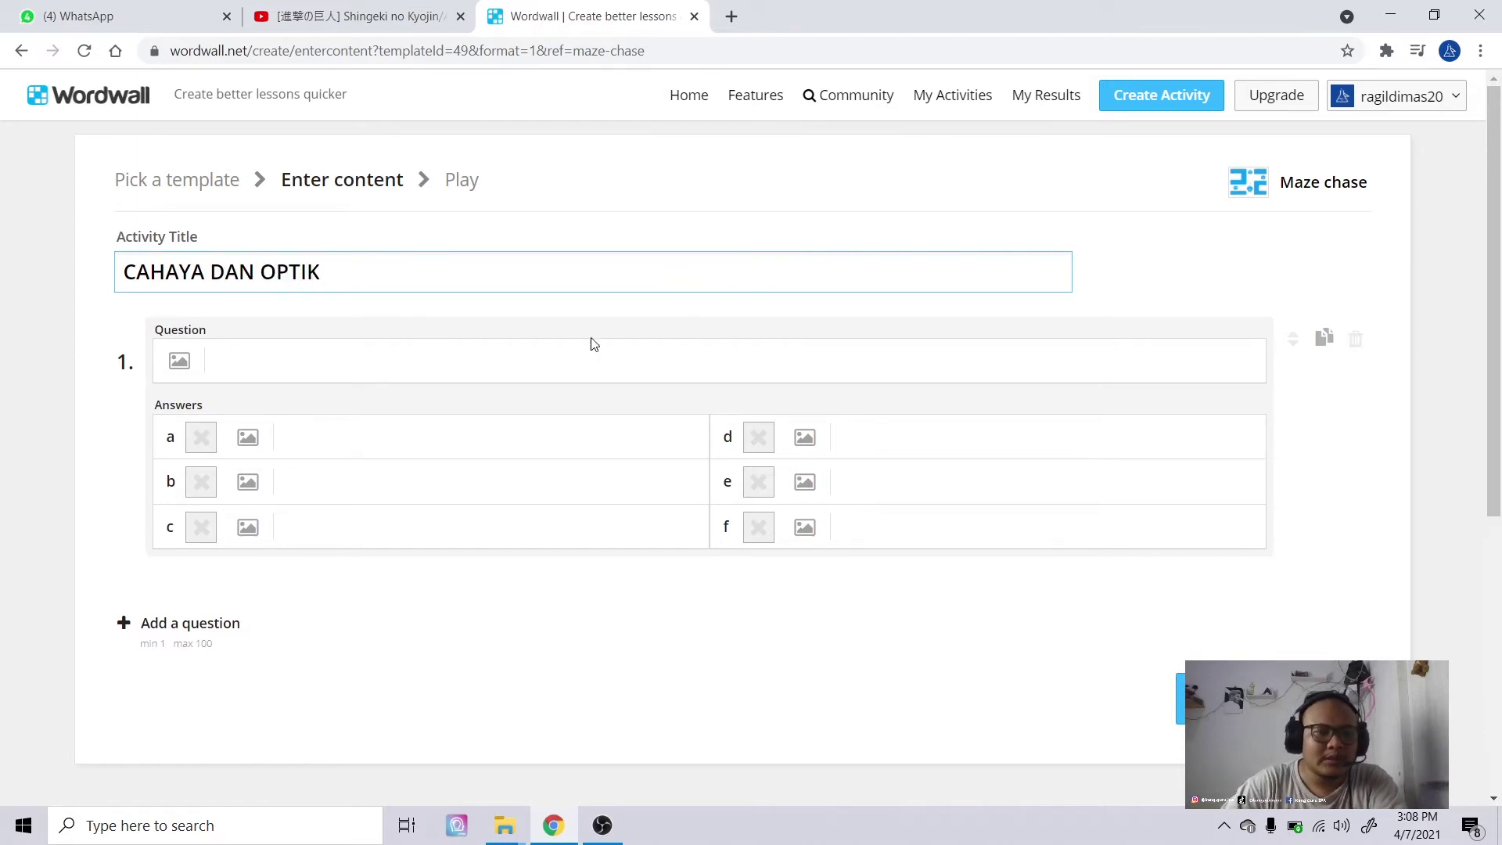
- Write question 1 as "Di bawah ini yang tidak termasuk ke dalam sifat cahaya adalah...."
left_click(580, 362)
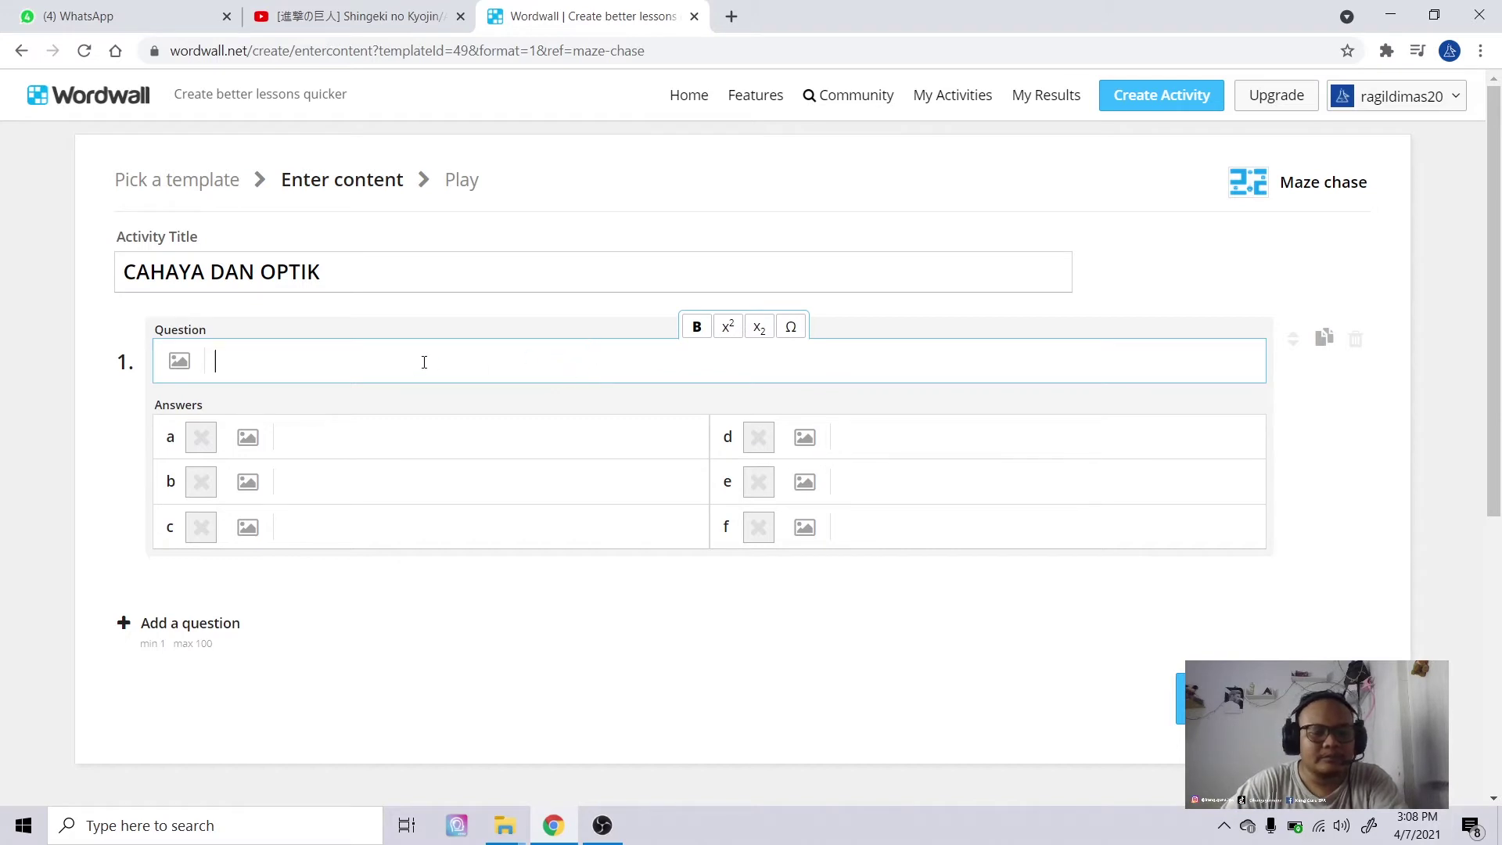
type("Di hawa")
key("BackSpace")
key("BackSpace")
key("BackSpace")
type("bawah ini")
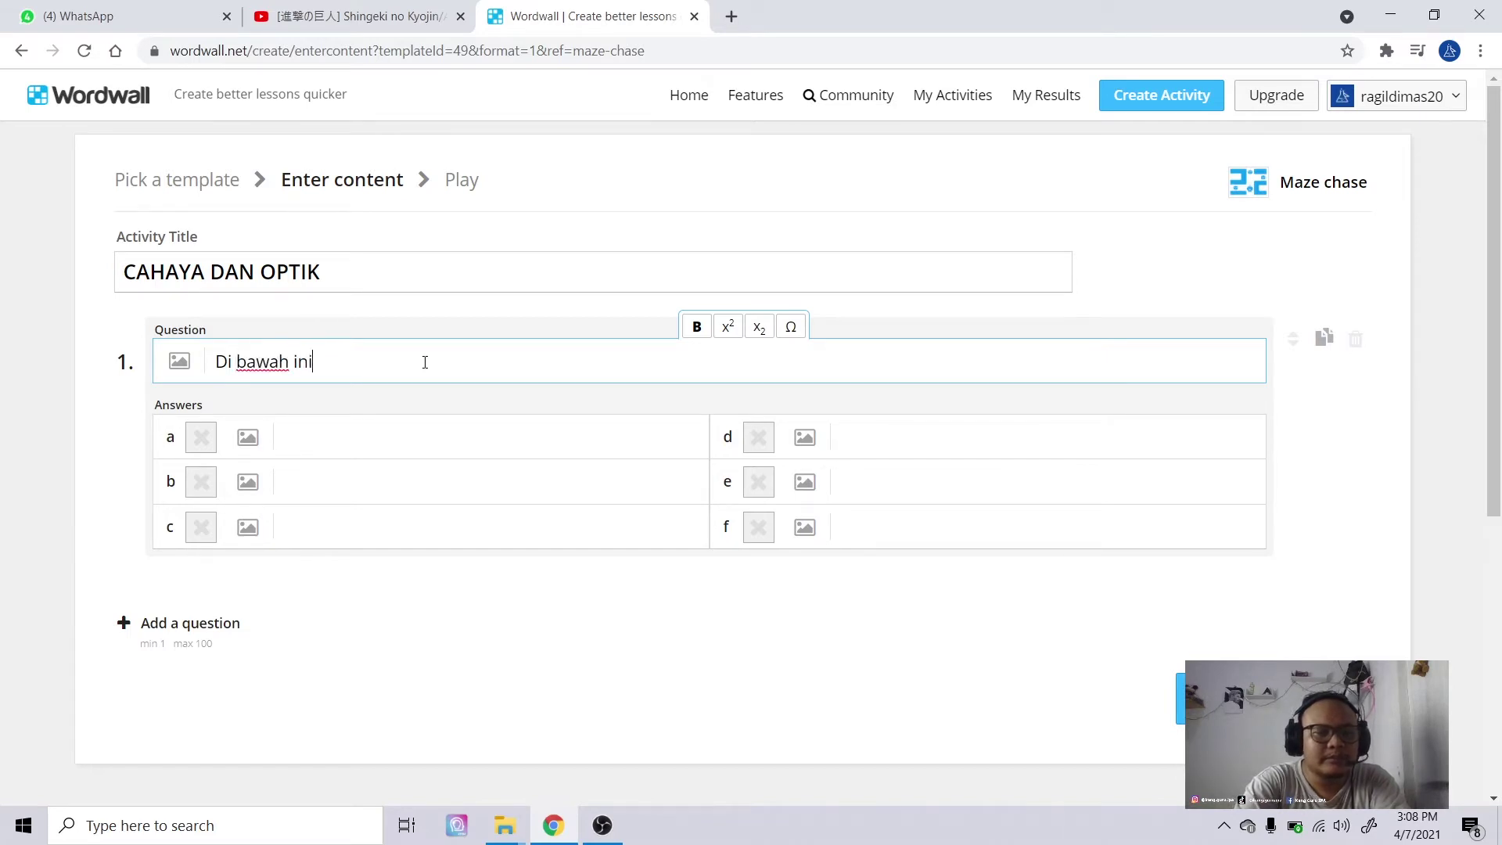
type(" yang tidak t")
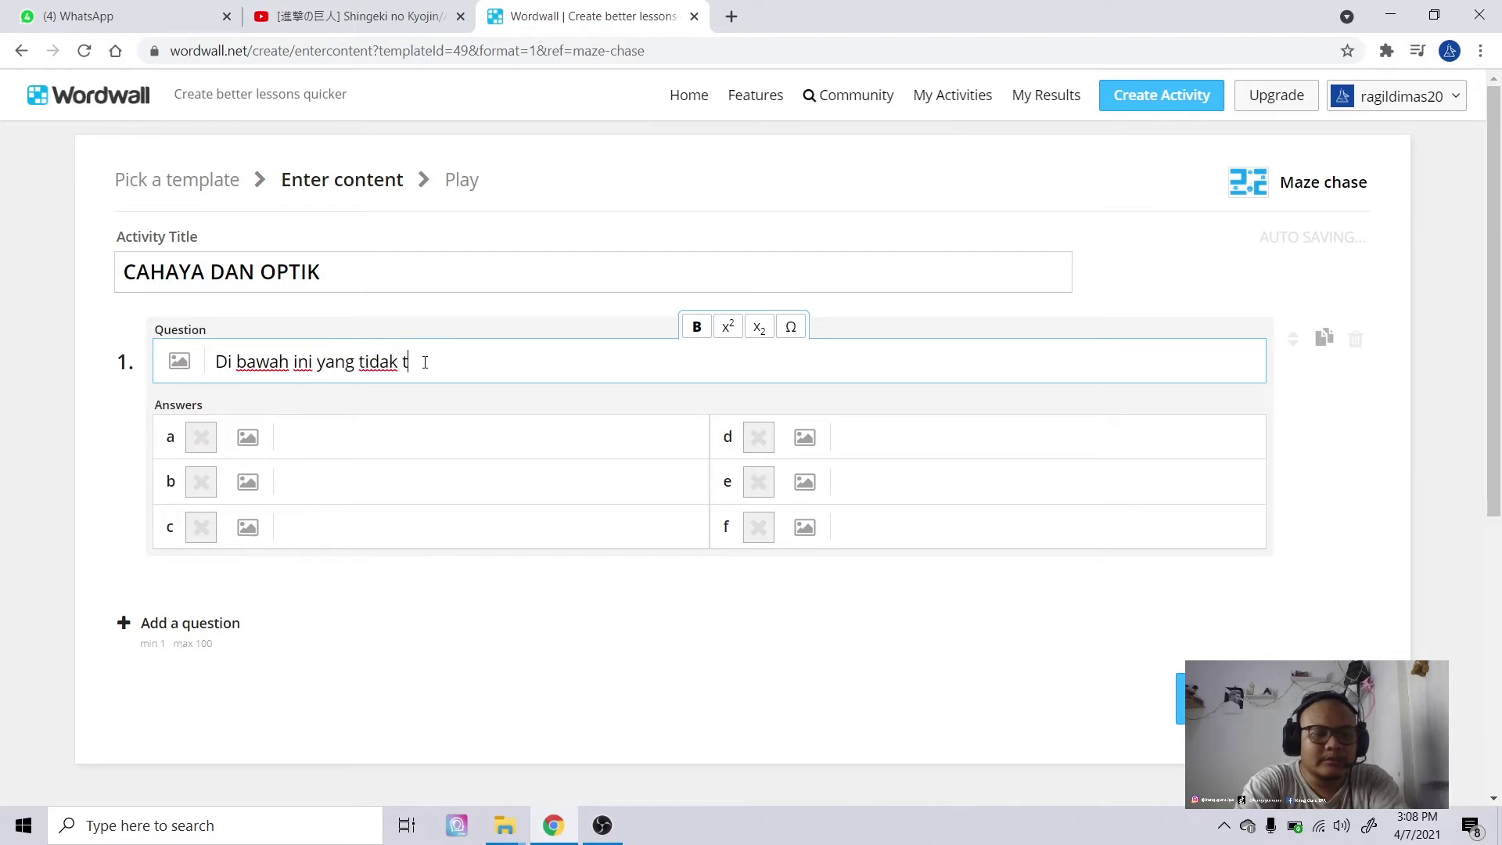
type("ermasuk ke dalam si")
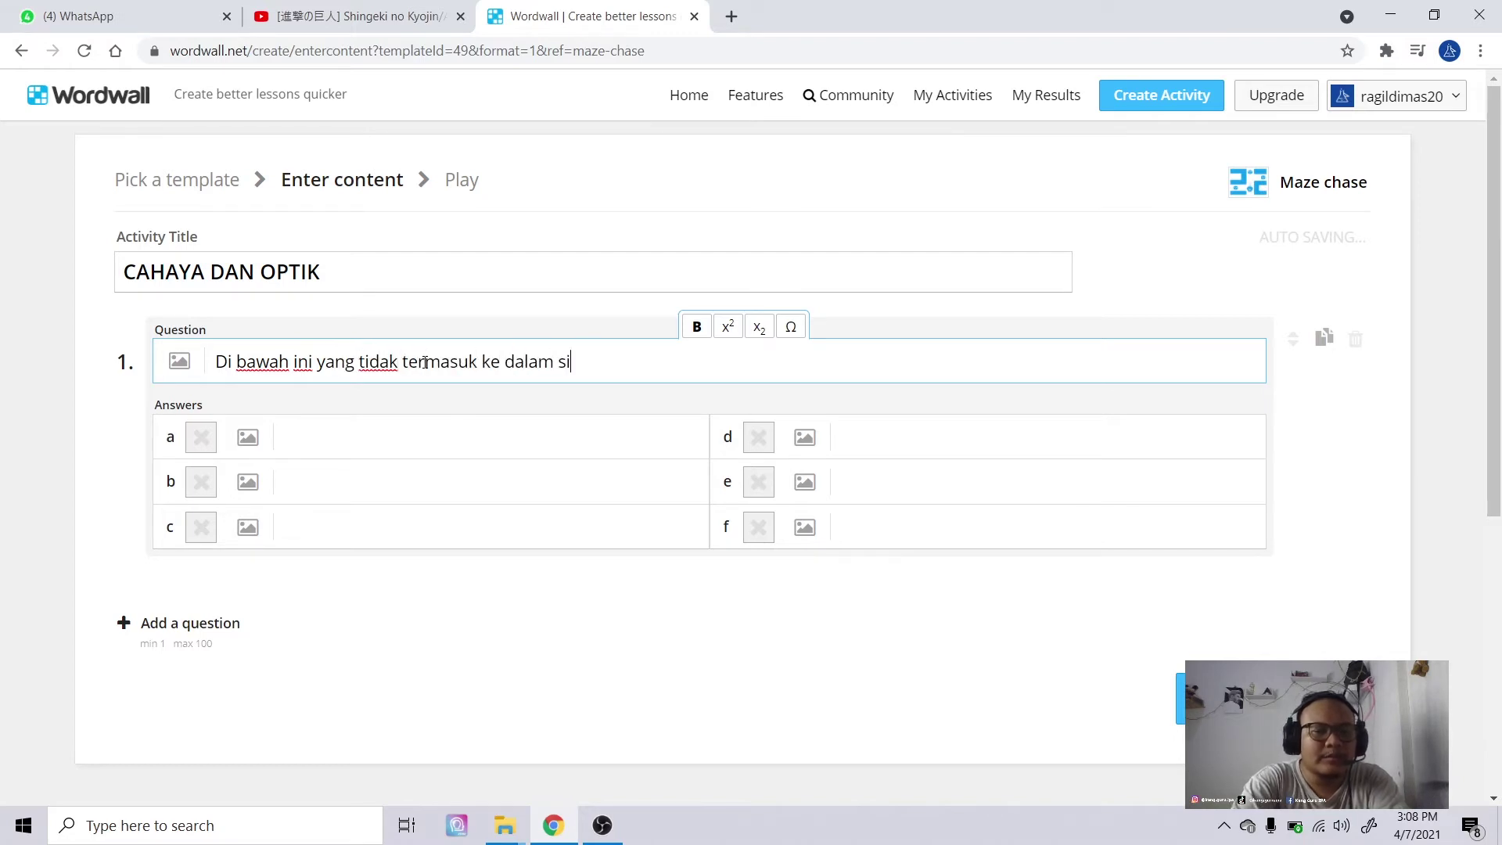
type("fat cahay")
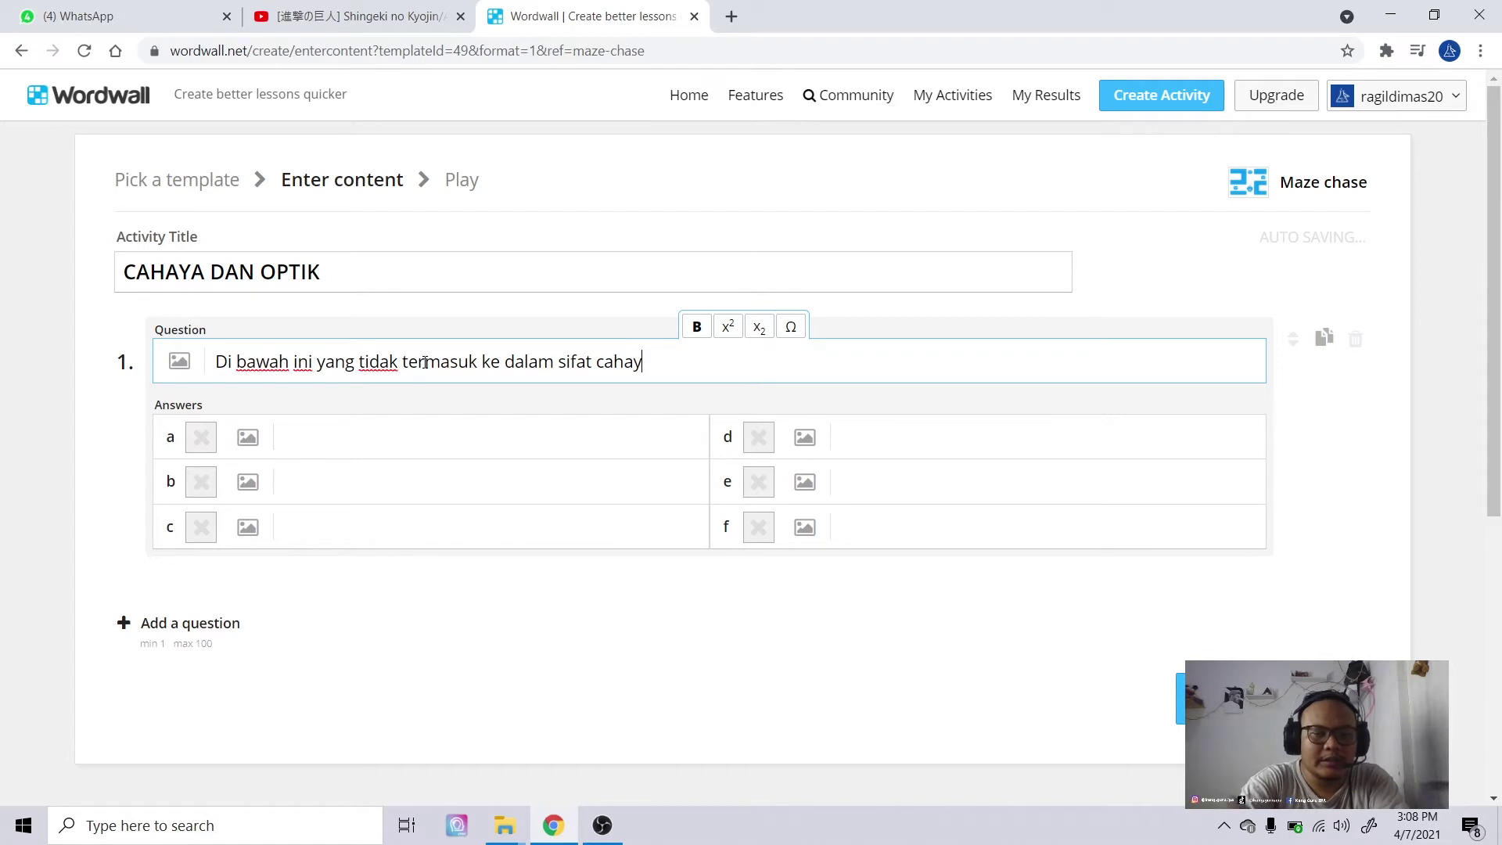
type("a adal")
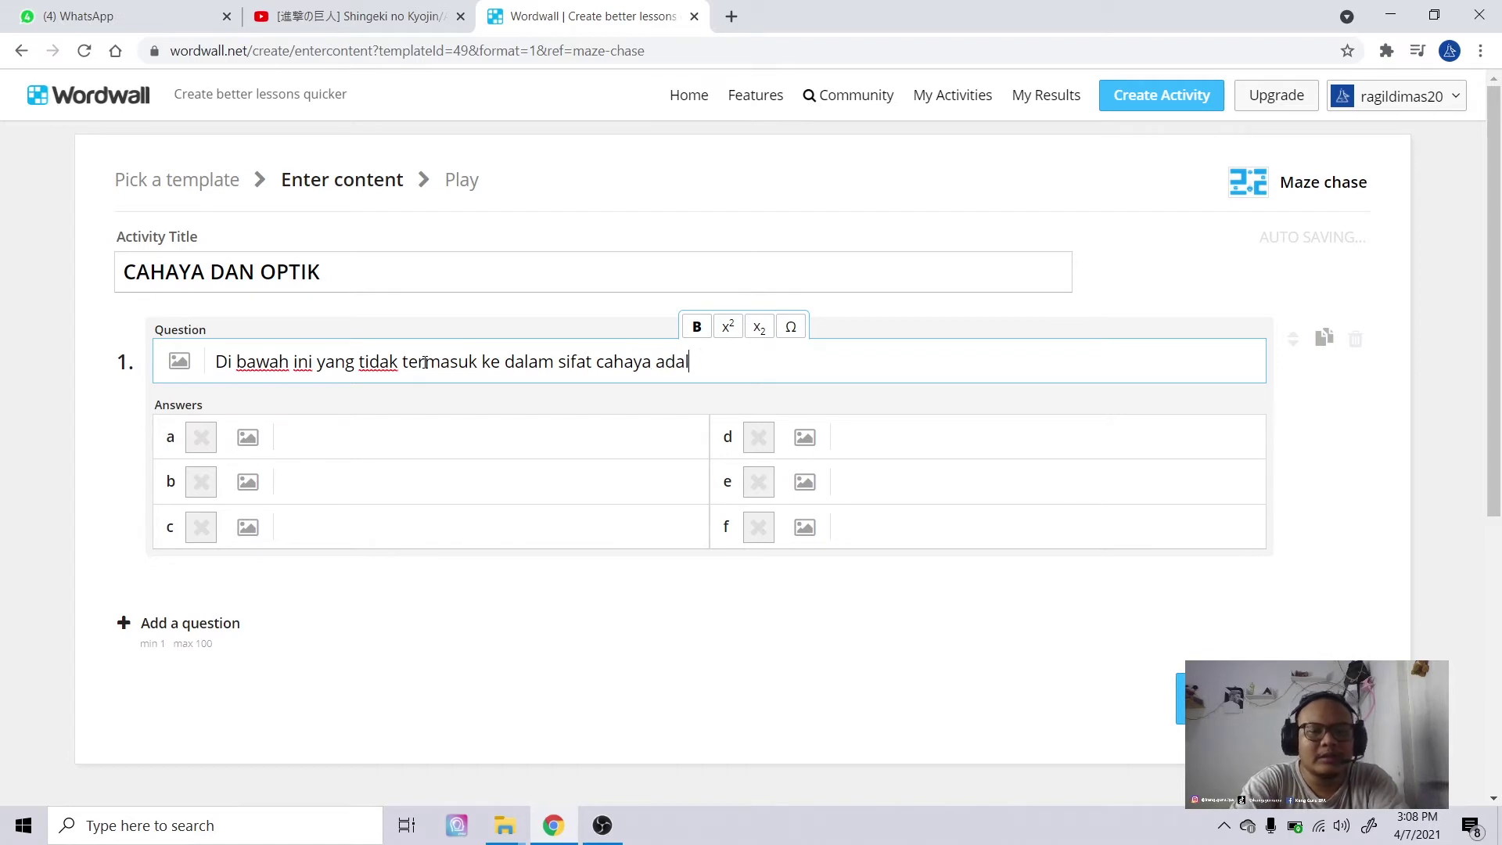
type("ah...")
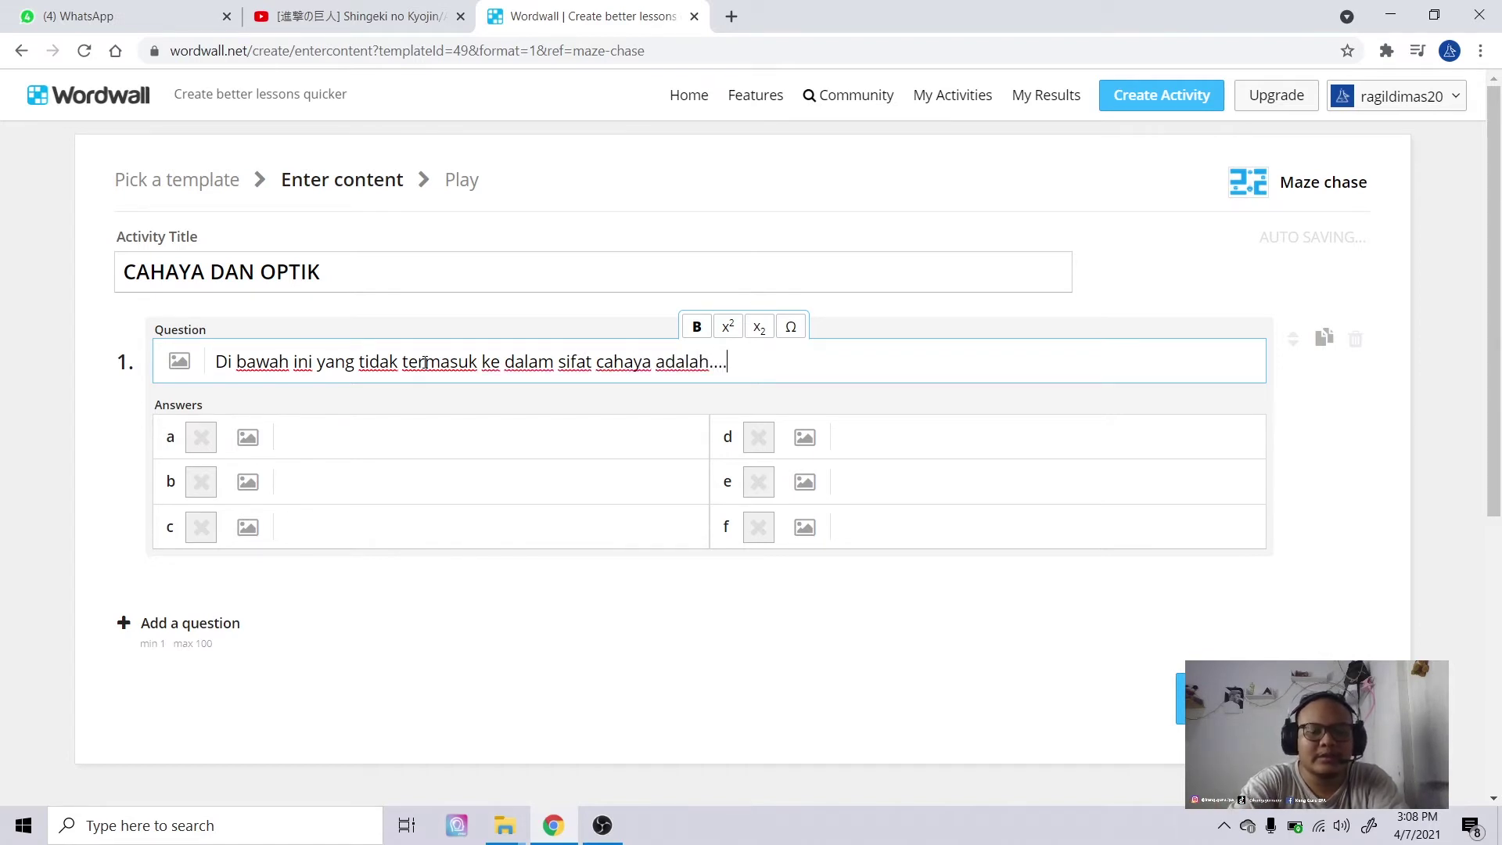
type(".")
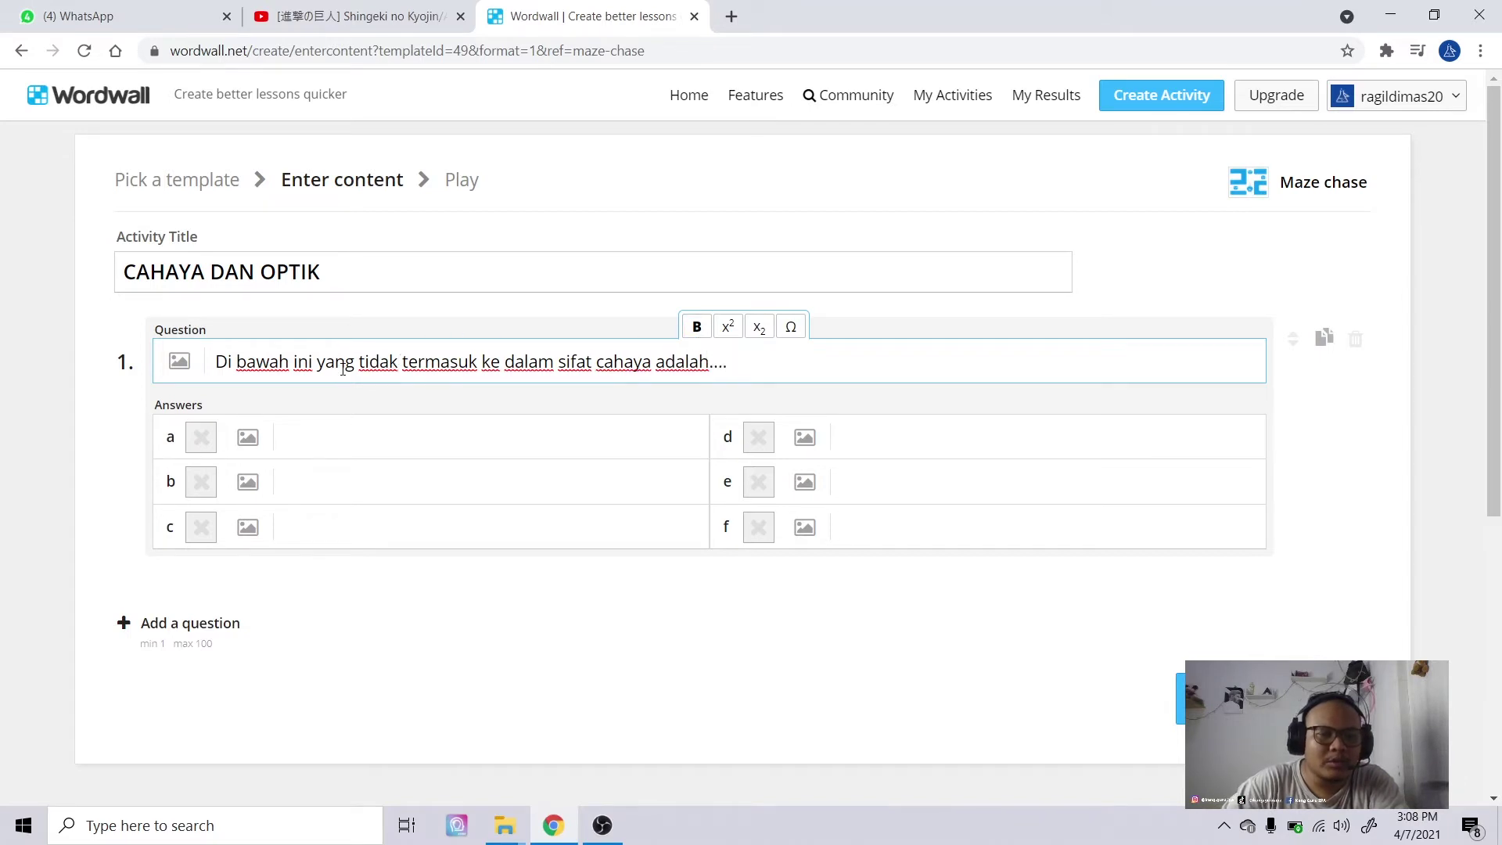
- Make the word "tidak" in question 1 bold
double_click(370, 361)
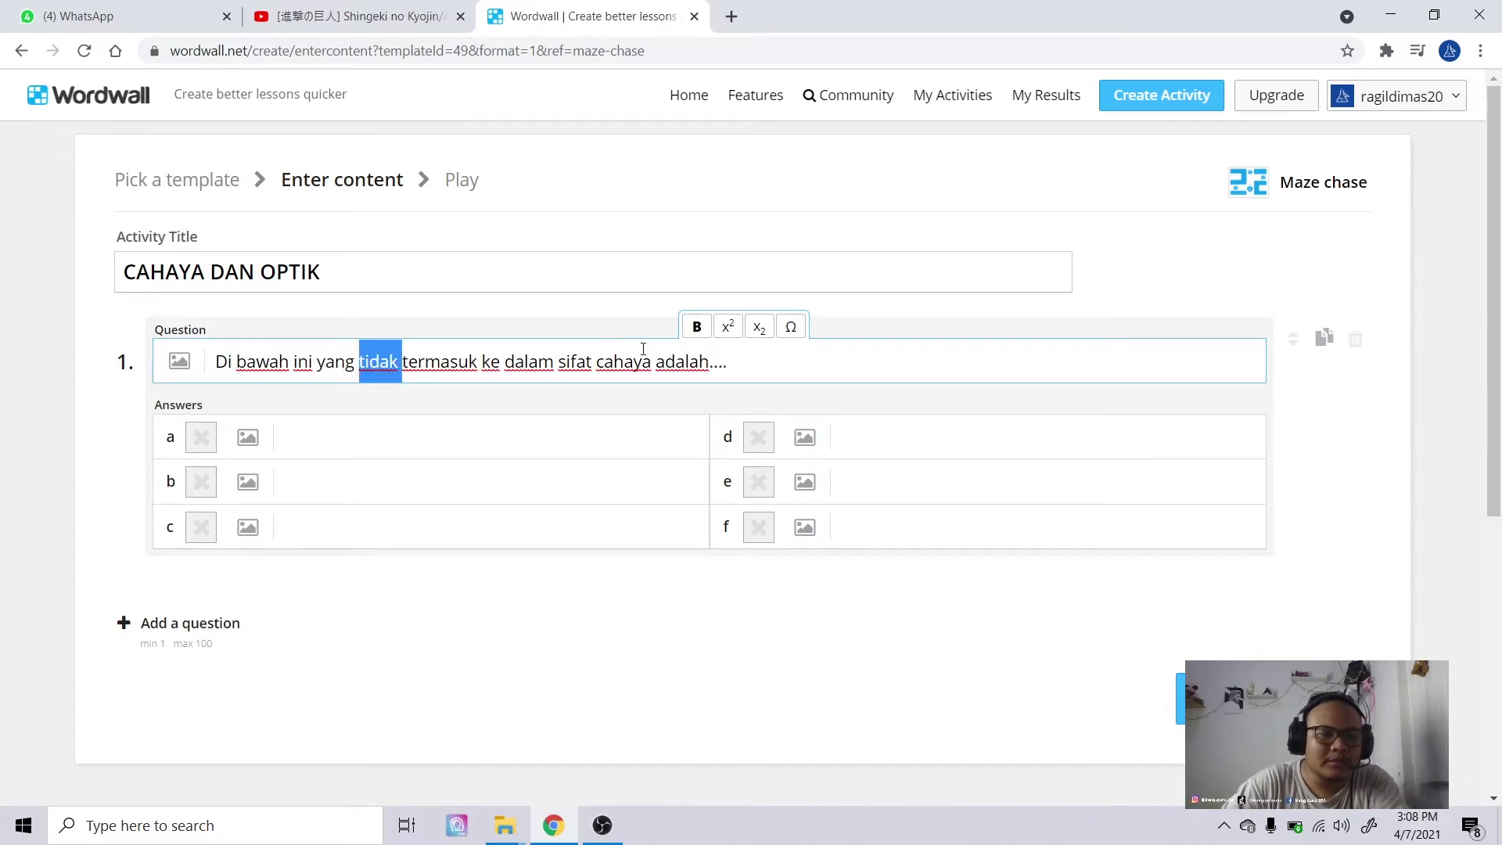
left_click(697, 328)
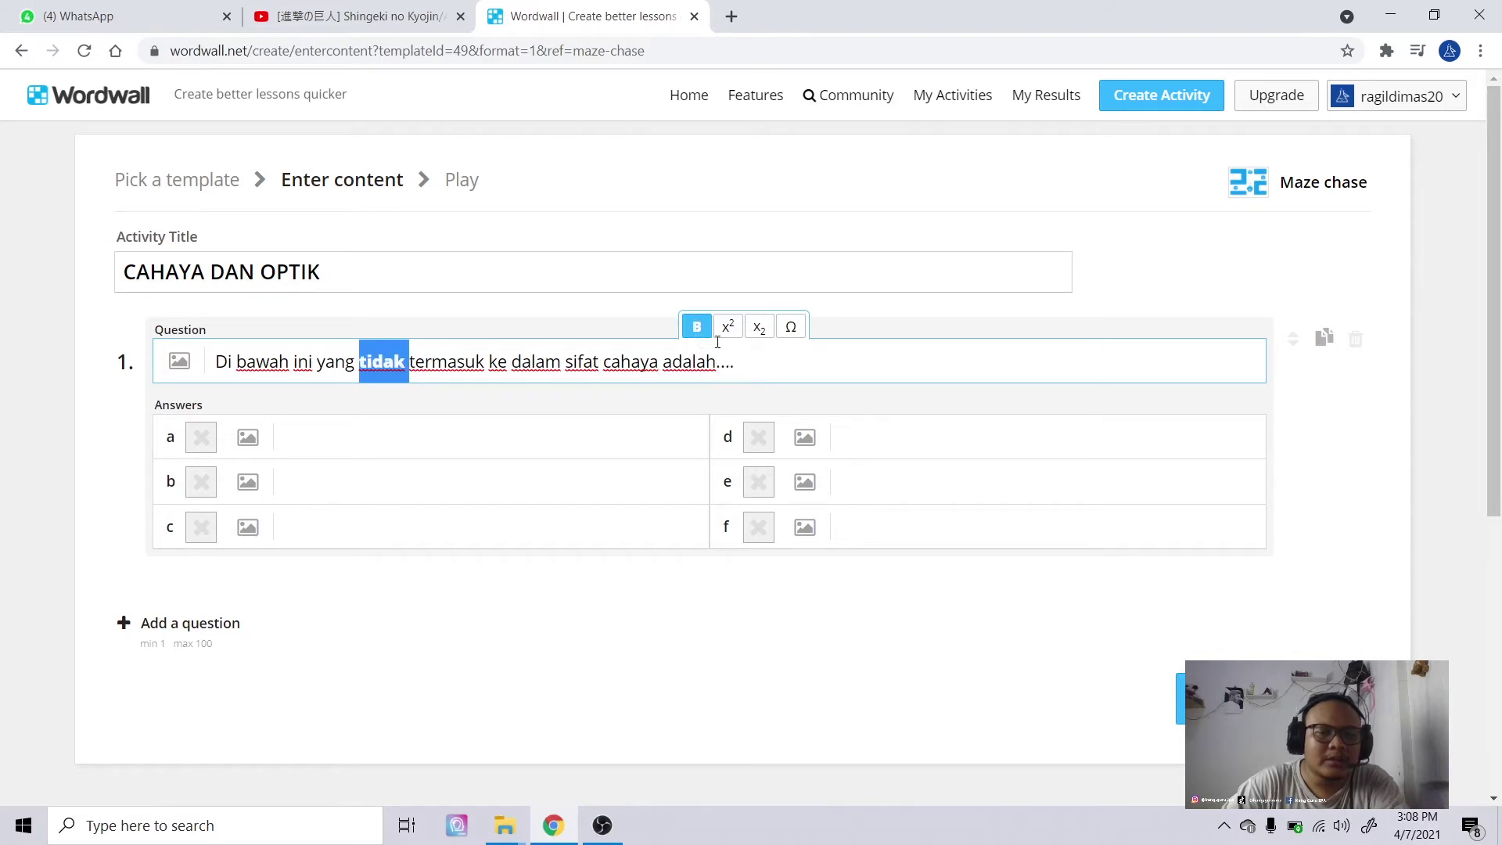
left_click(739, 362)
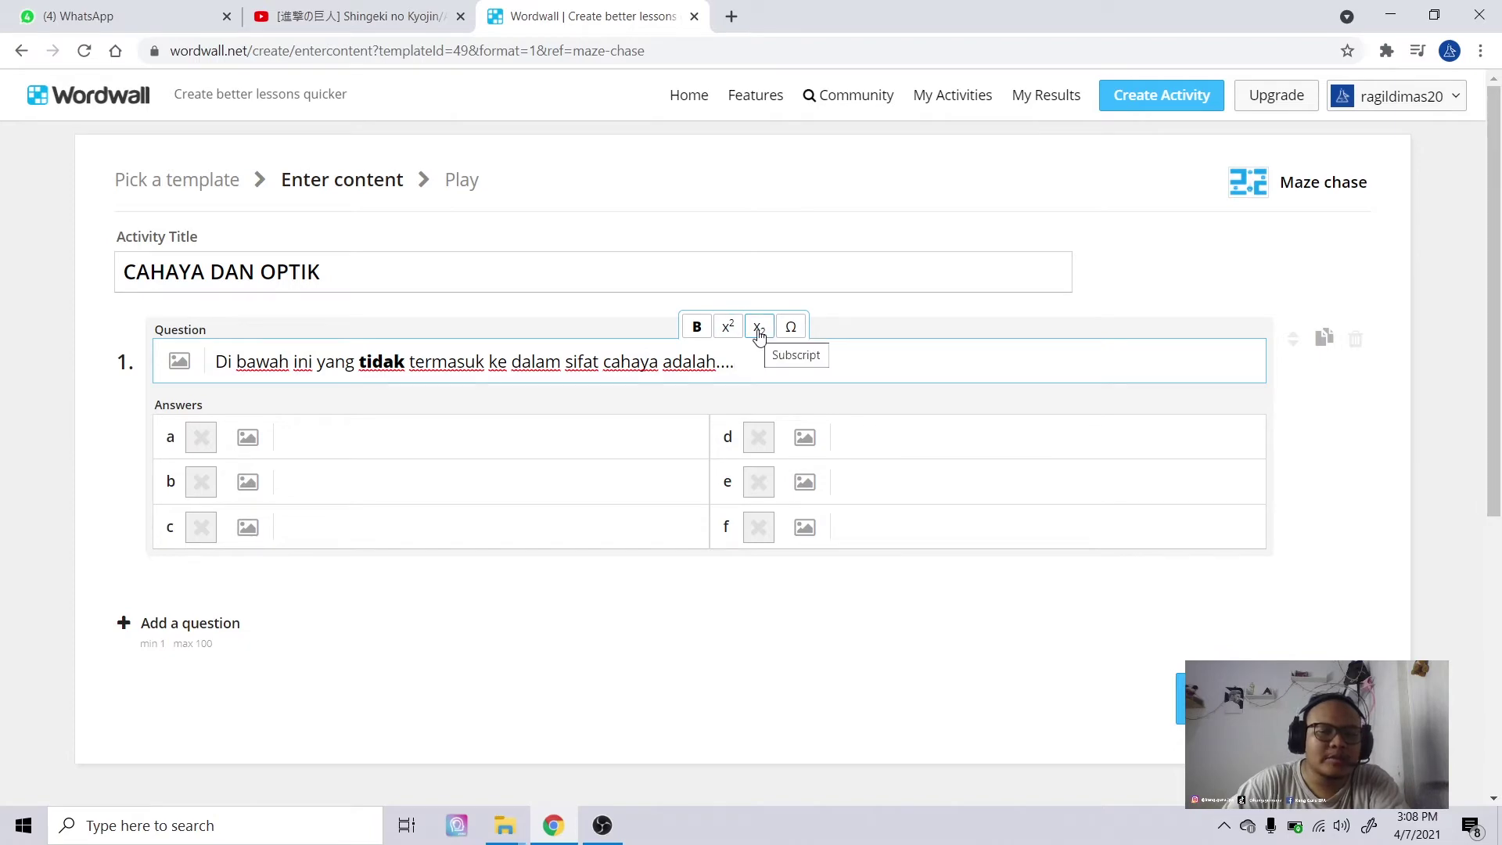
- Browse the Latin, Dingbats and other symbol sets offered for question text, and close the symbol picker without inserting anything
left_click(790, 335)
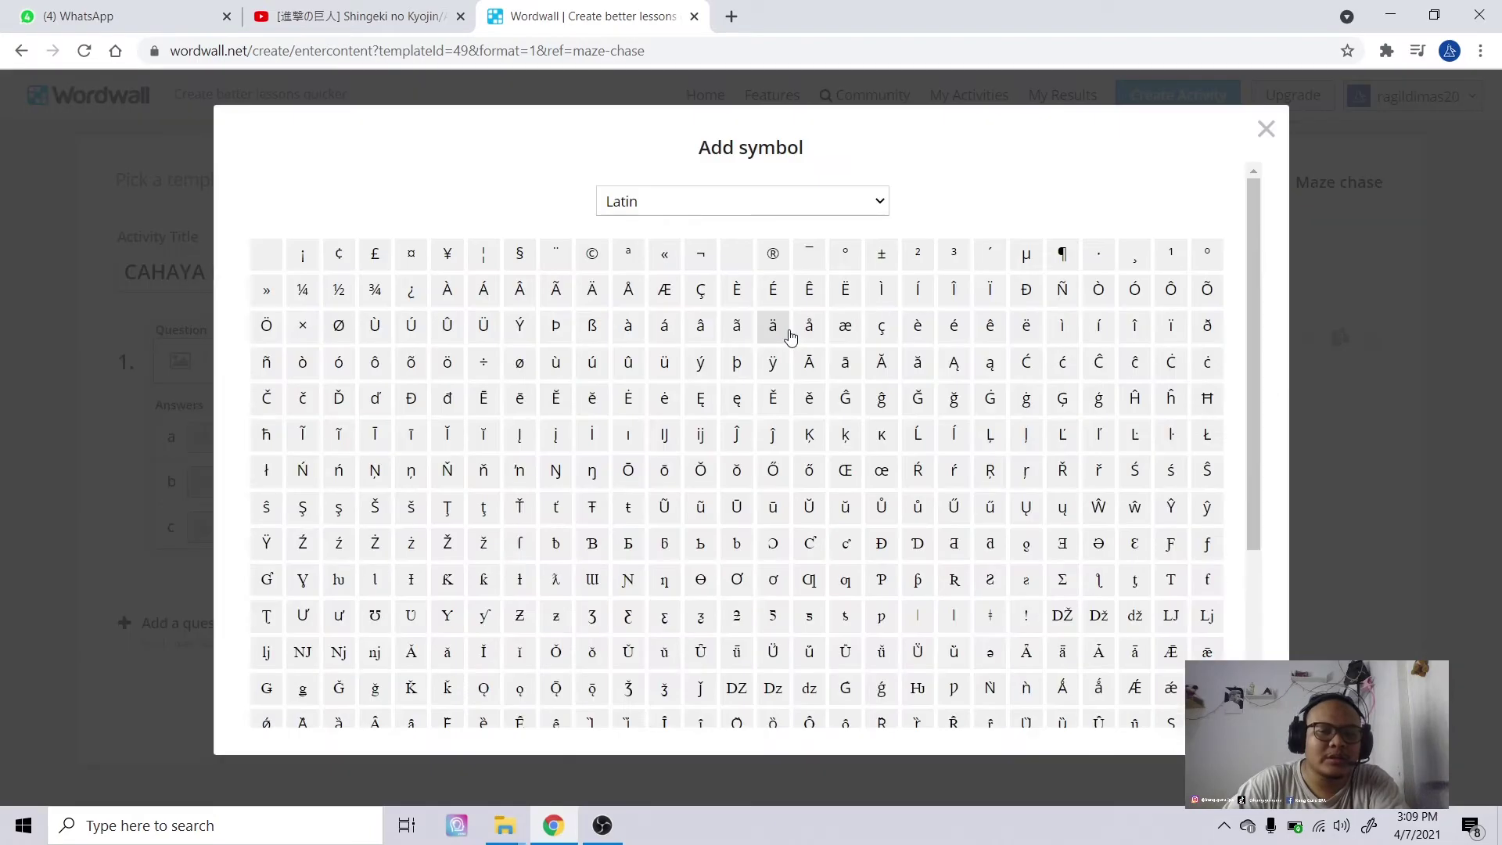
scroll(764, 438, "down", 3)
scroll(767, 450, "up", 3)
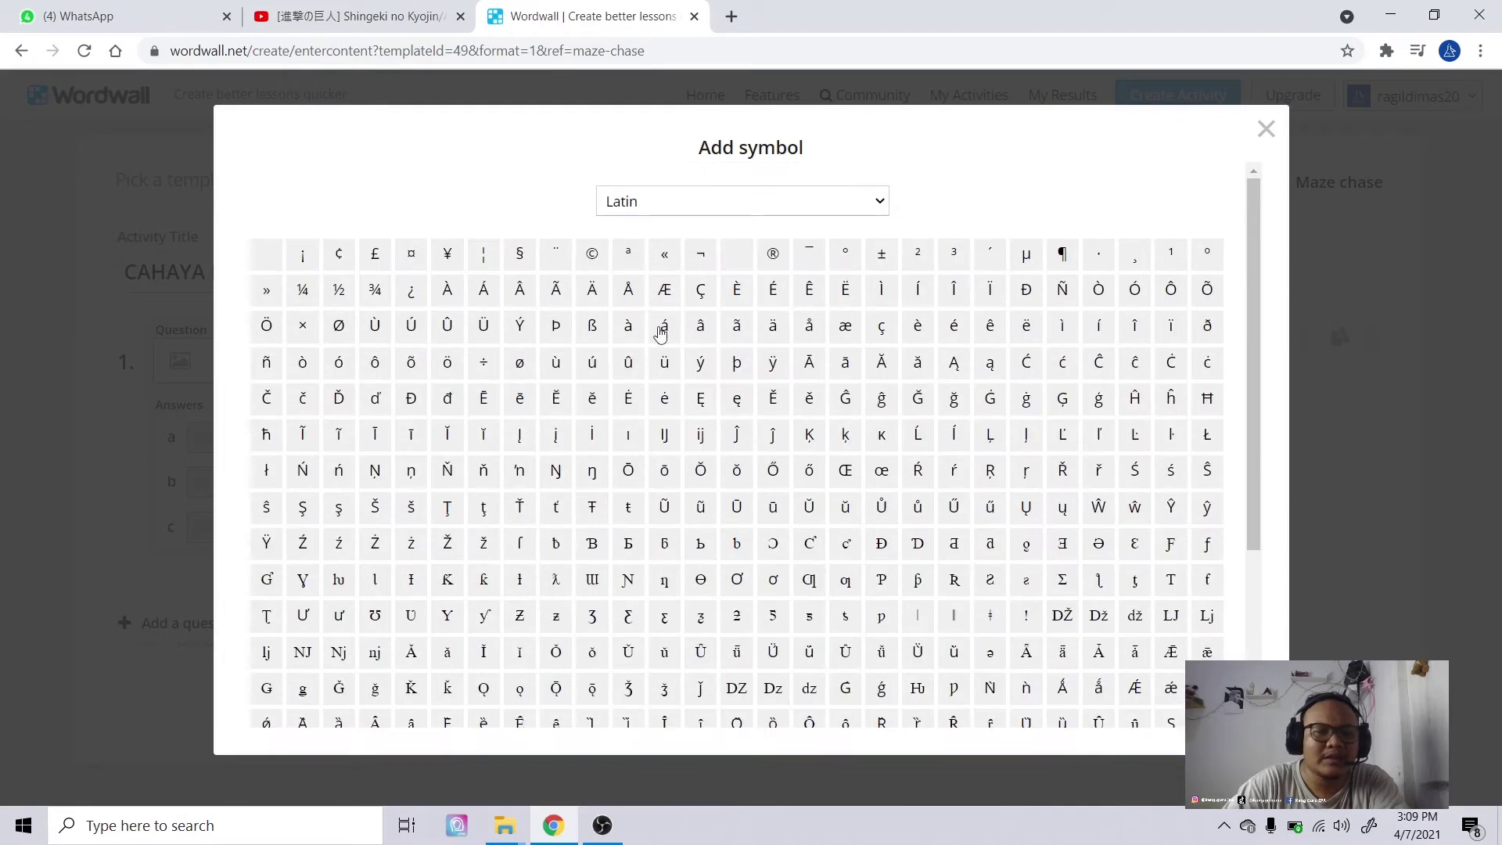
left_click(879, 203)
left_click(756, 243)
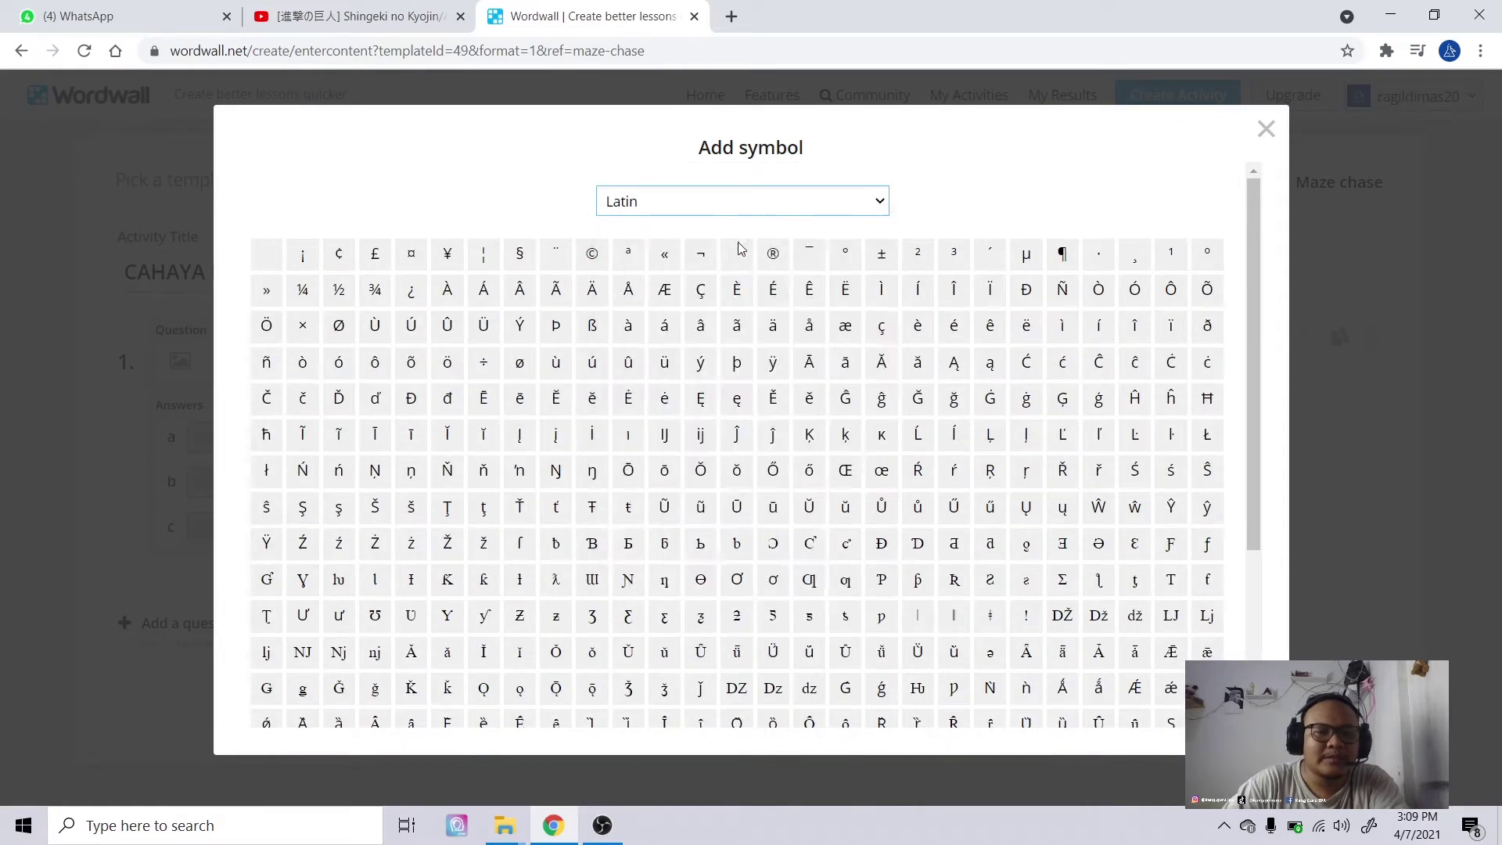
left_click(885, 278)
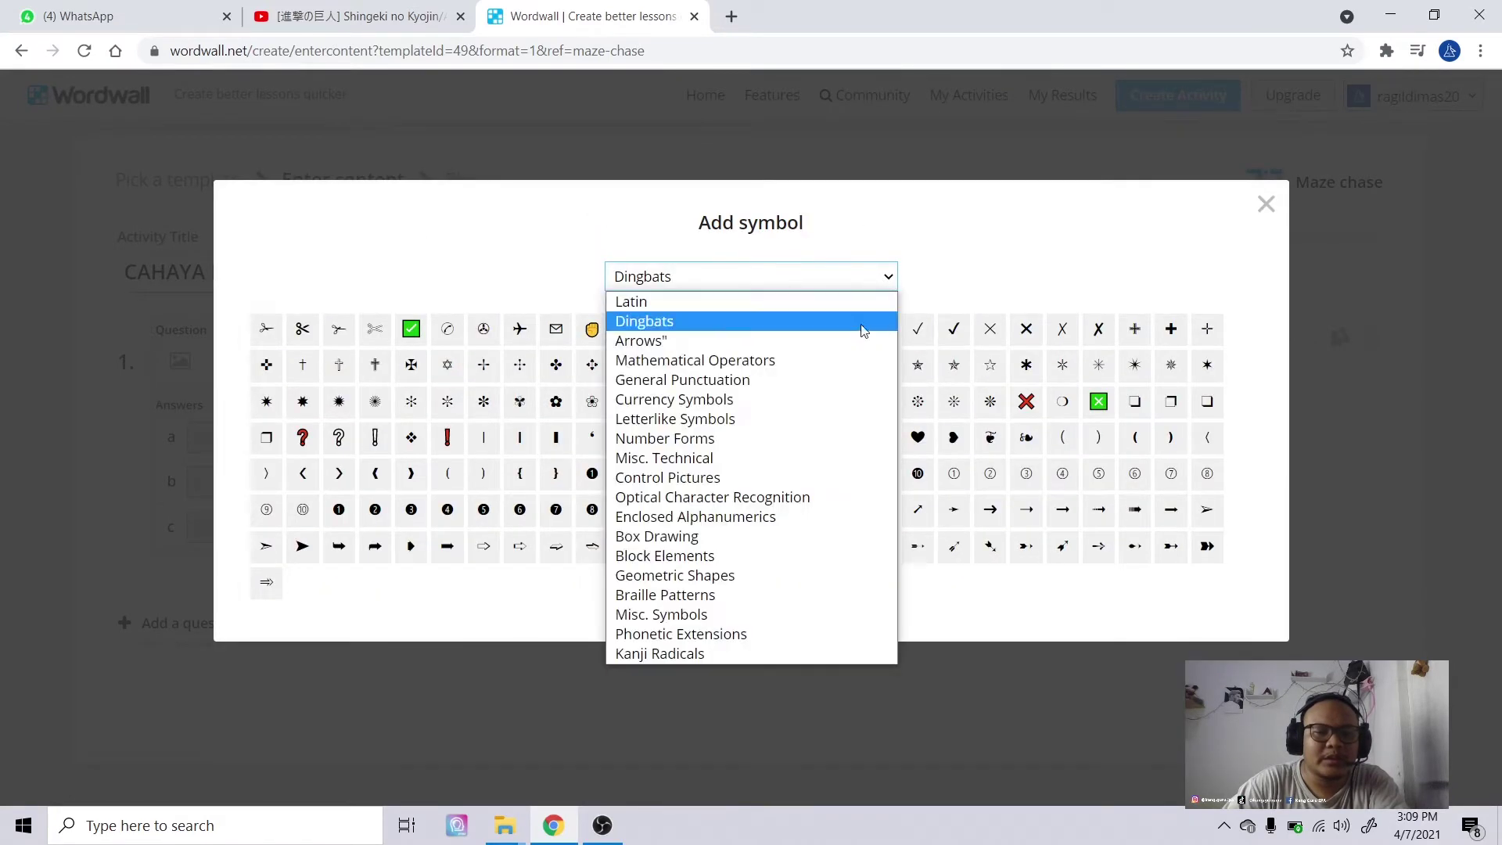
left_click(774, 400)
left_click(1263, 308)
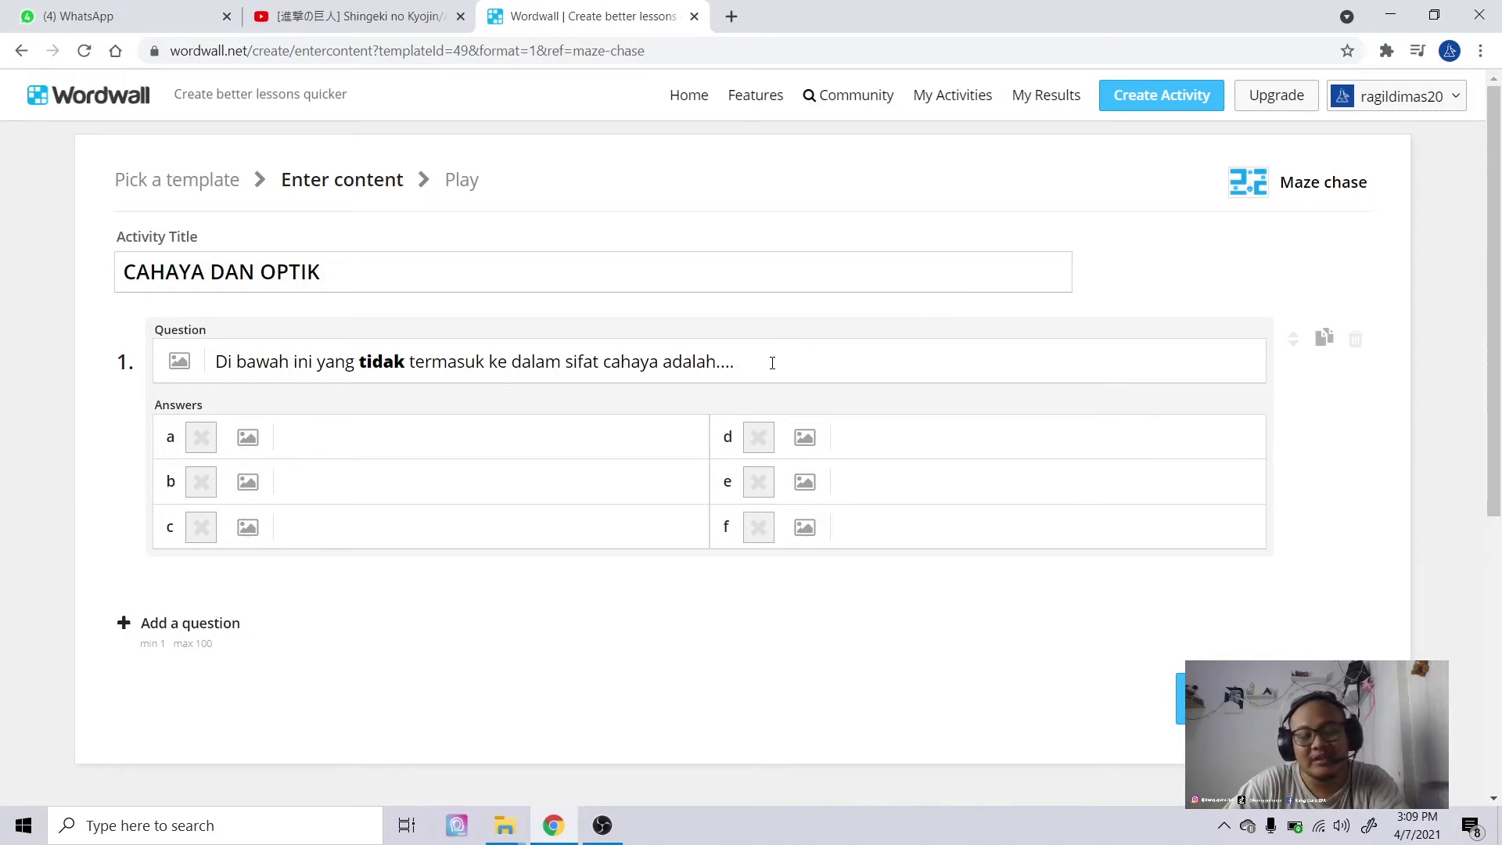
- Enter "dapat merambat lurus" as answer a and "dapat dipantulkan" as answer b of question 1
left_click(319, 434)
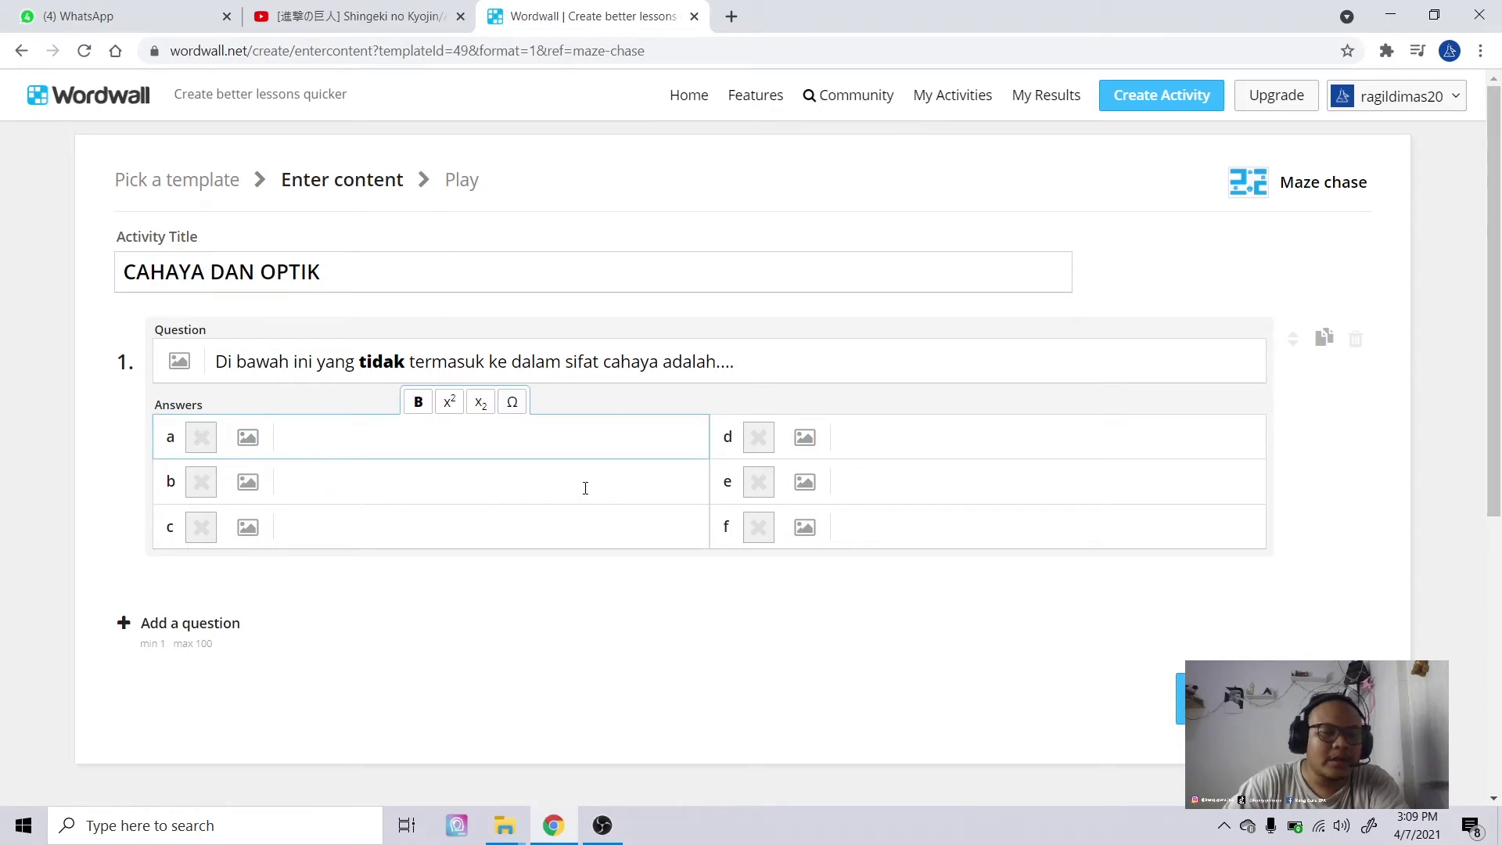
scroll(526, 485, "down", 2)
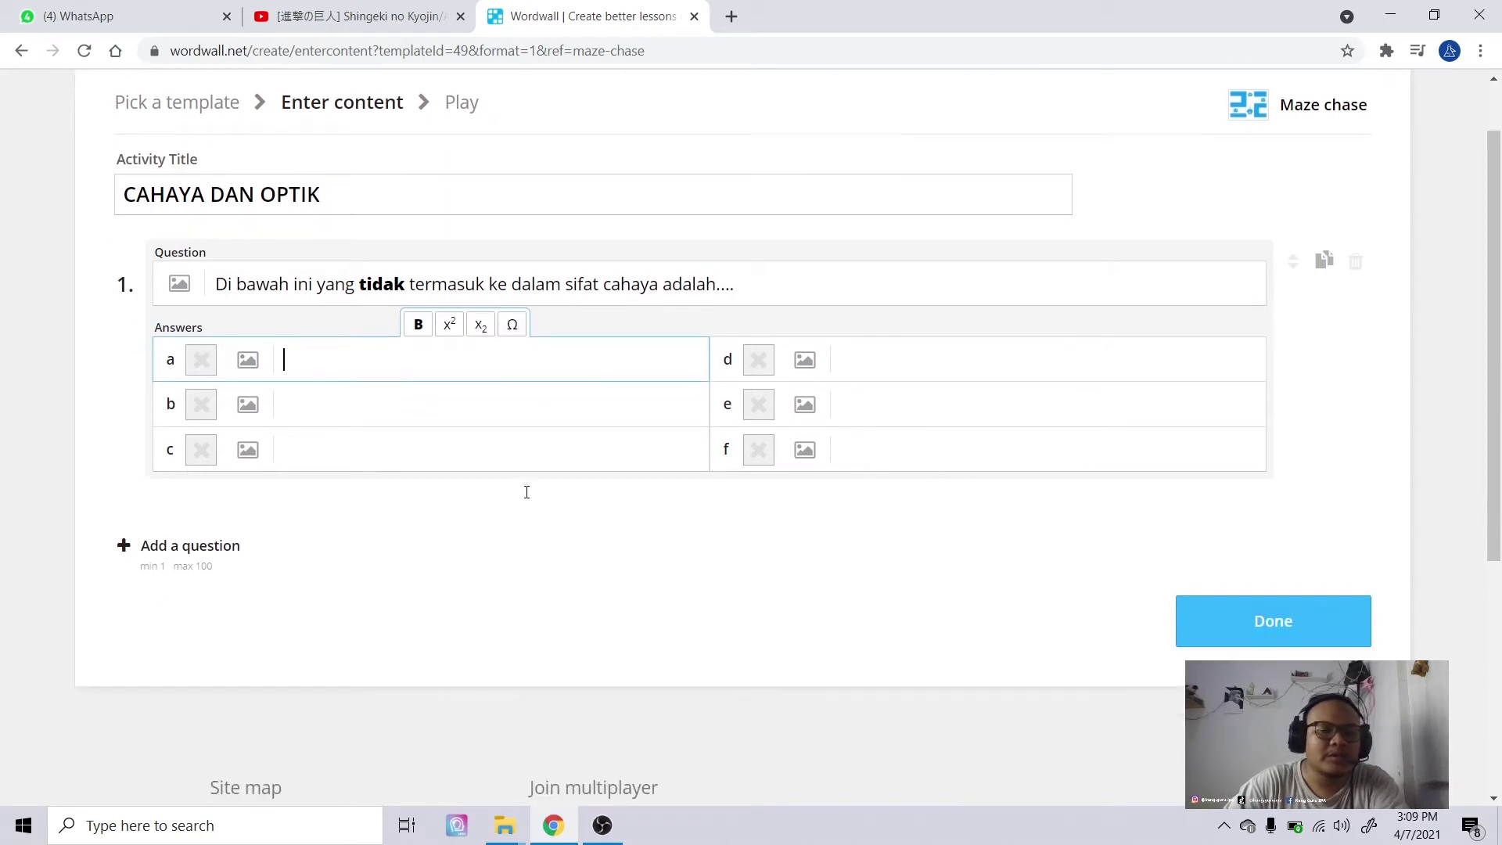
scroll(527, 481, "up", 2)
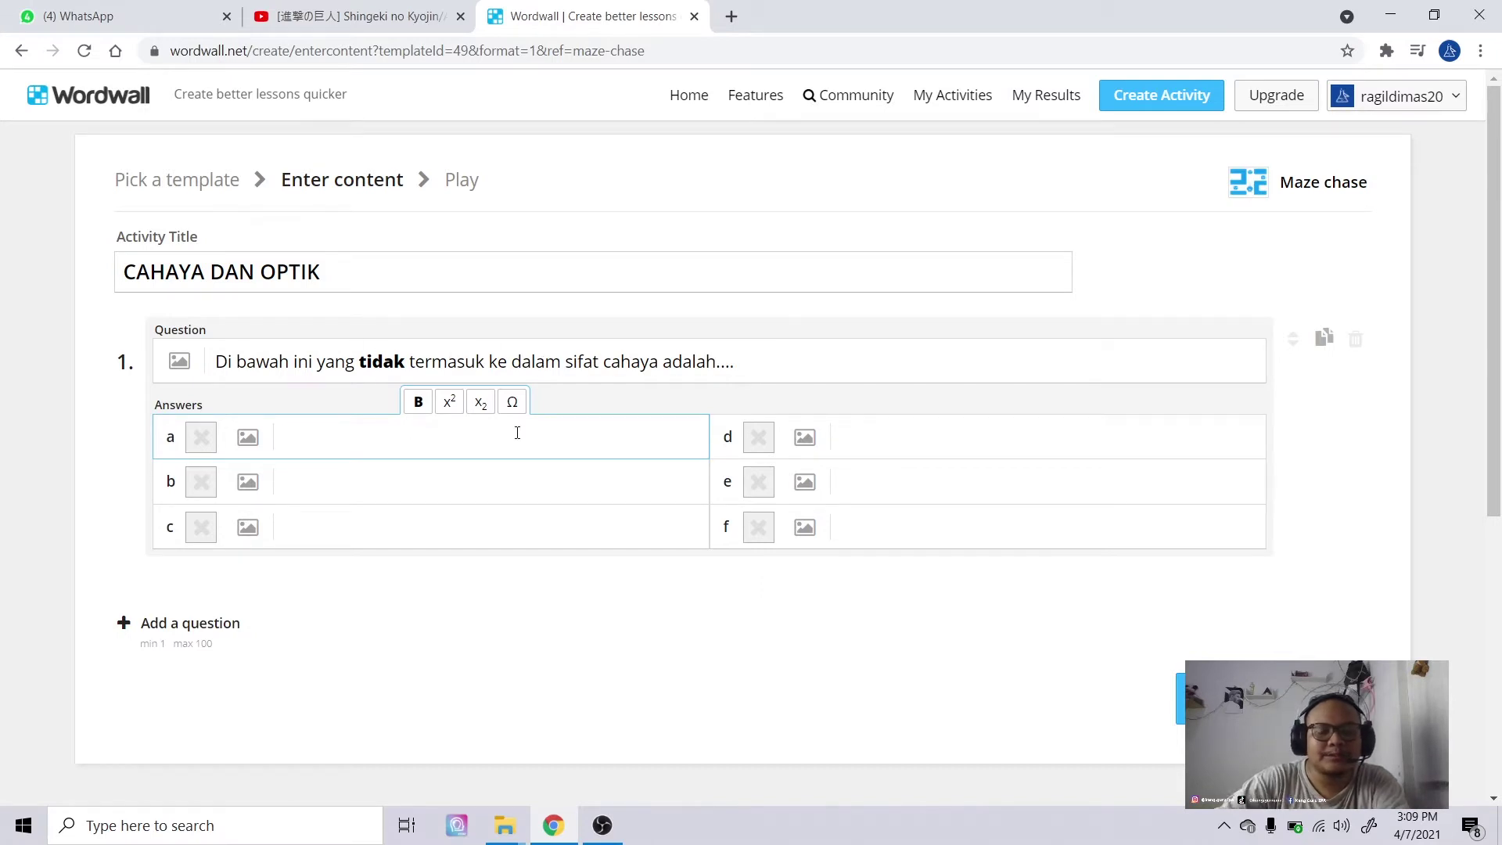
type("dapat merambat lurus")
key("Tab")
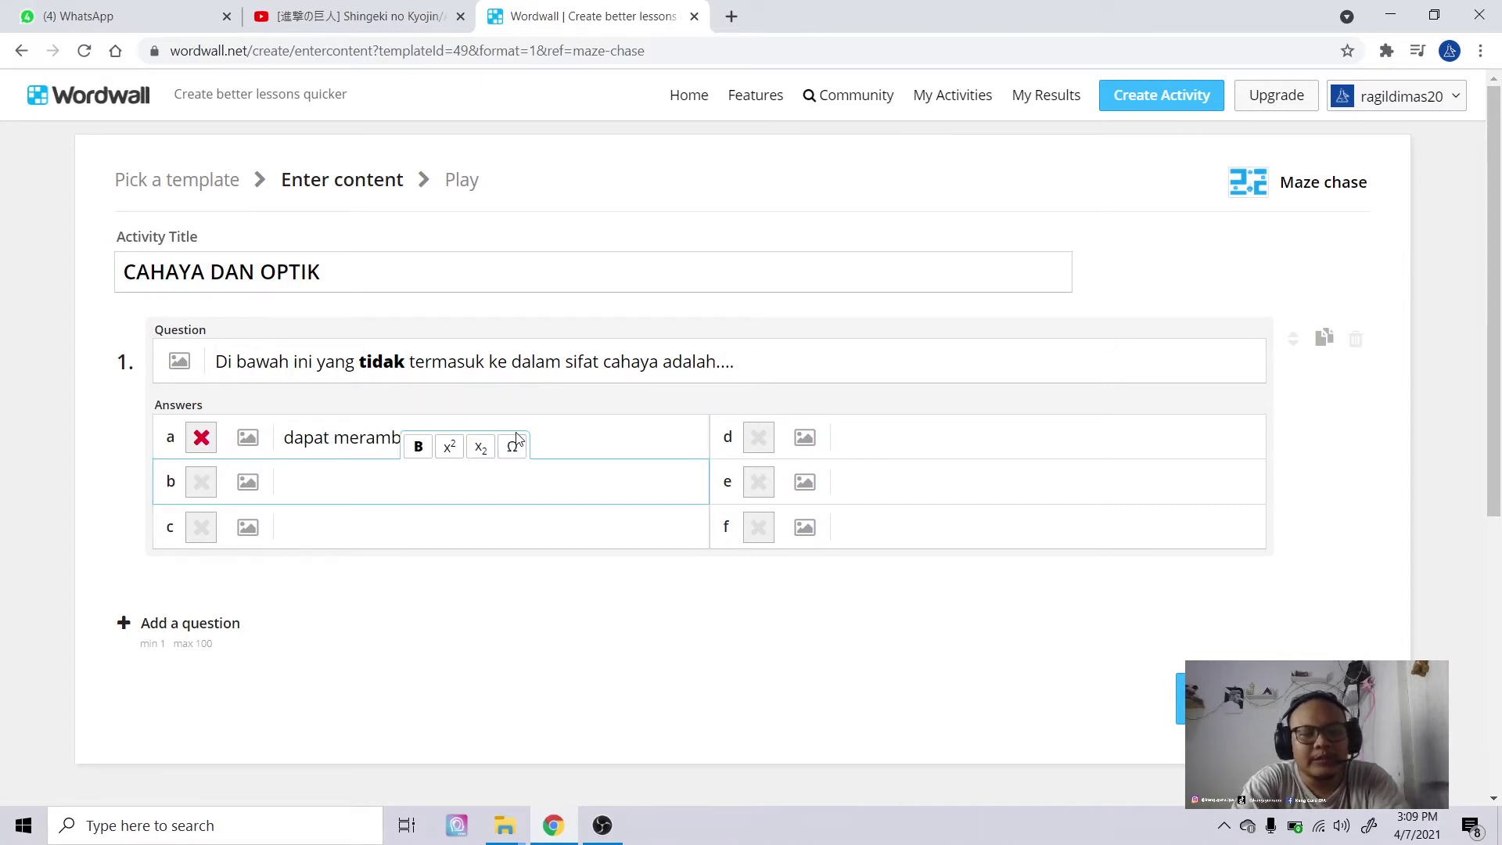
type("dapat ")
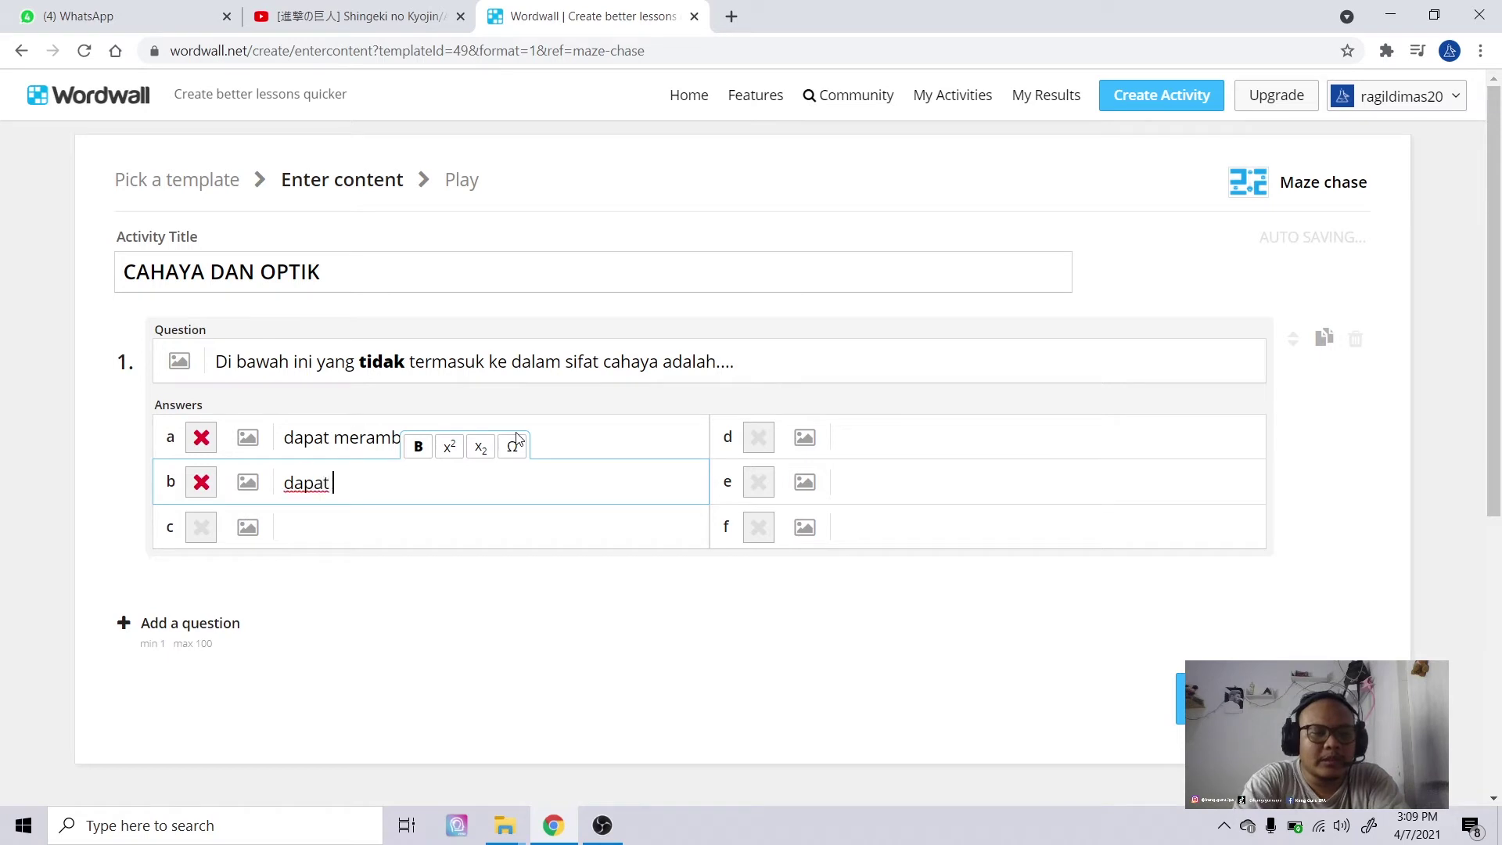
type("dipantulkan")
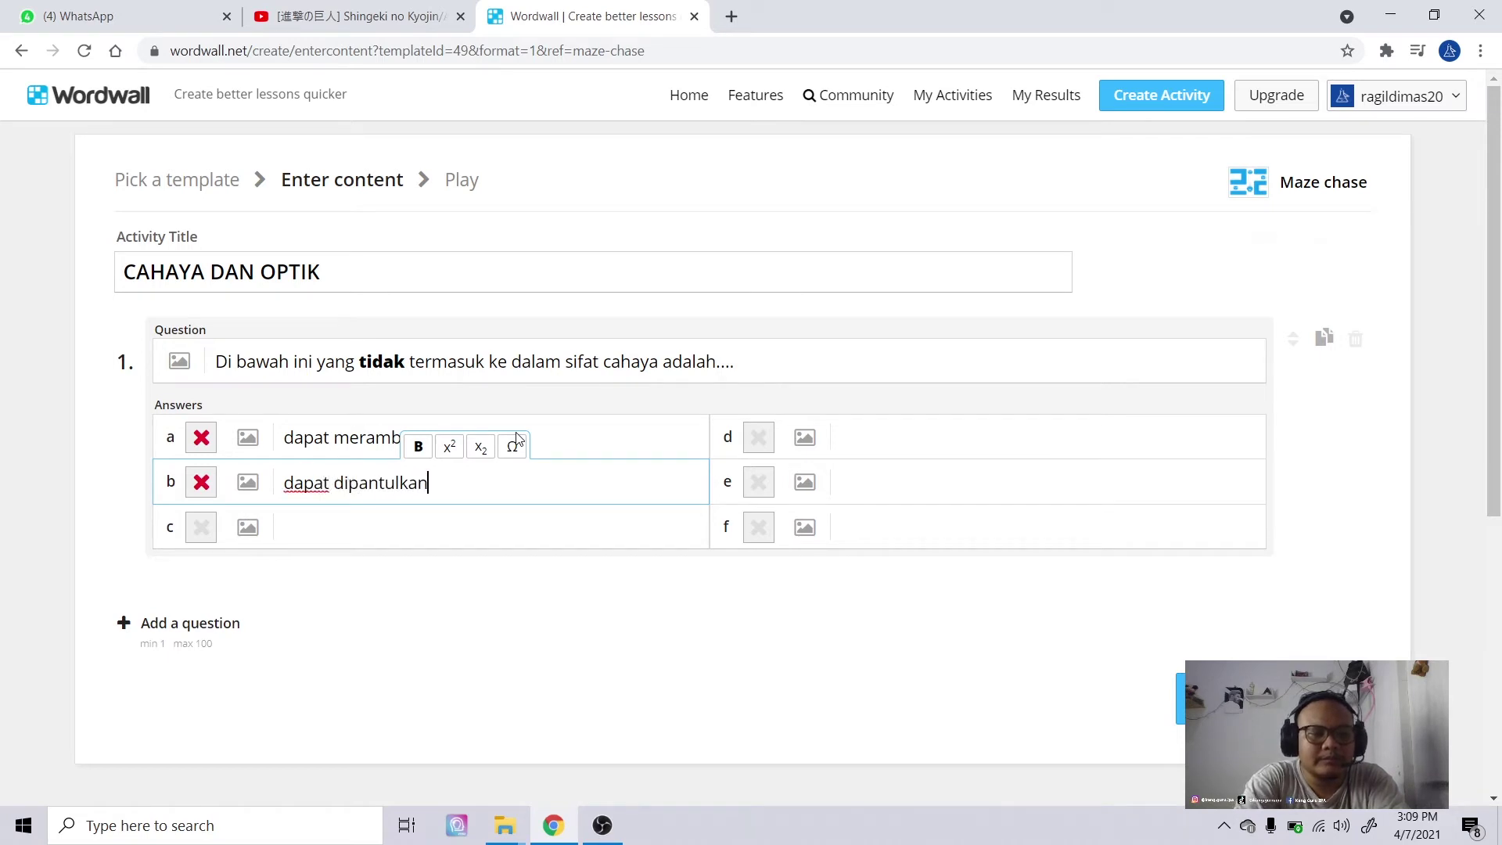
- Enter "bagian dari Gelombang Elektromagnetik" as answer c and "dapat dibengkokkan" as answer d of question 1, marking d as correct
key("Tab")
type("bagian dari Gelombang Elektromagnetik")
key("Tab")
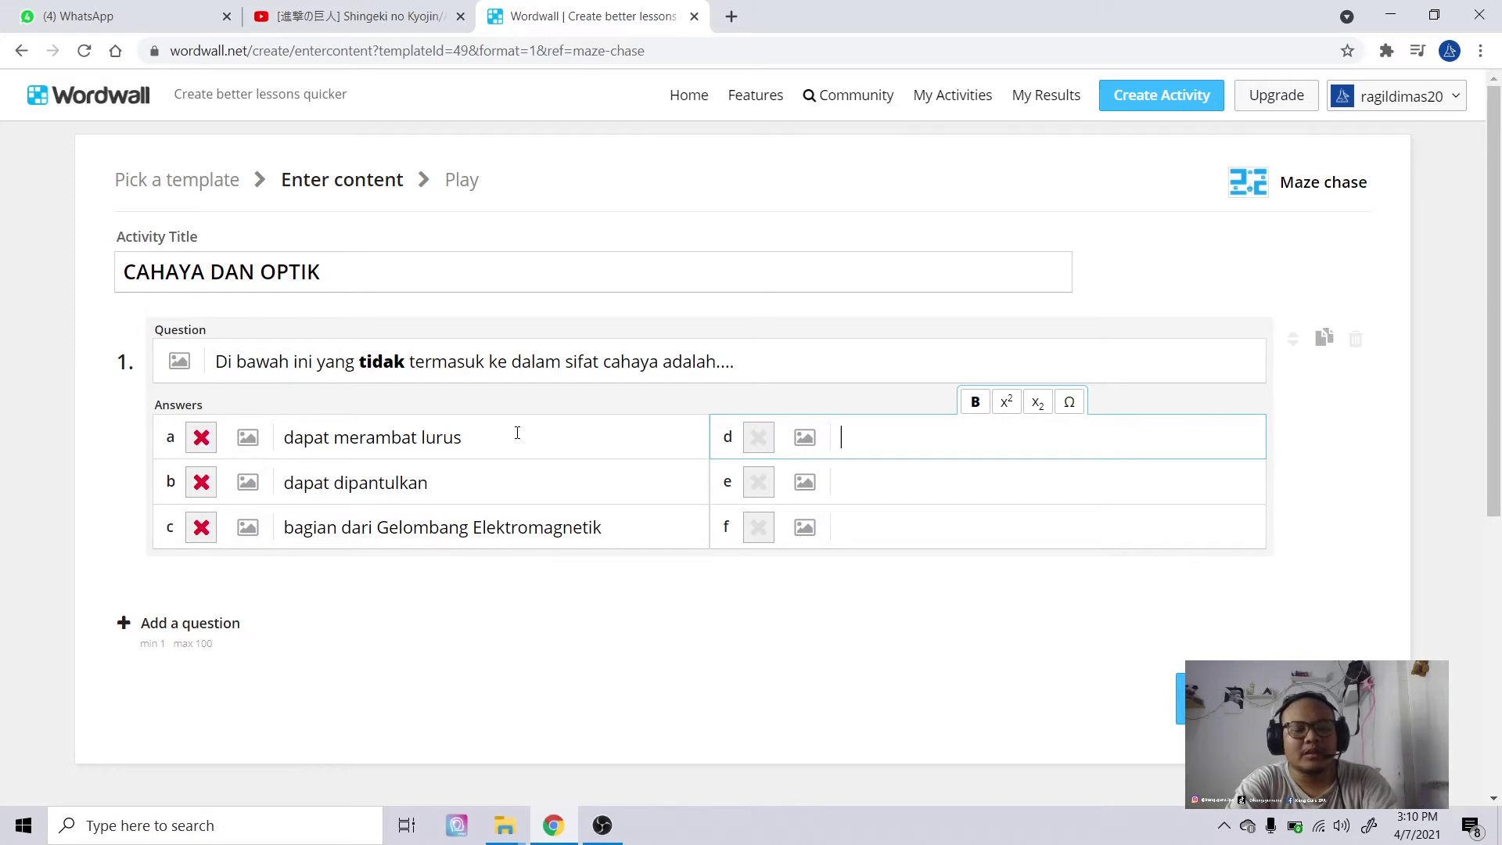
type("dapat dibengkokkan")
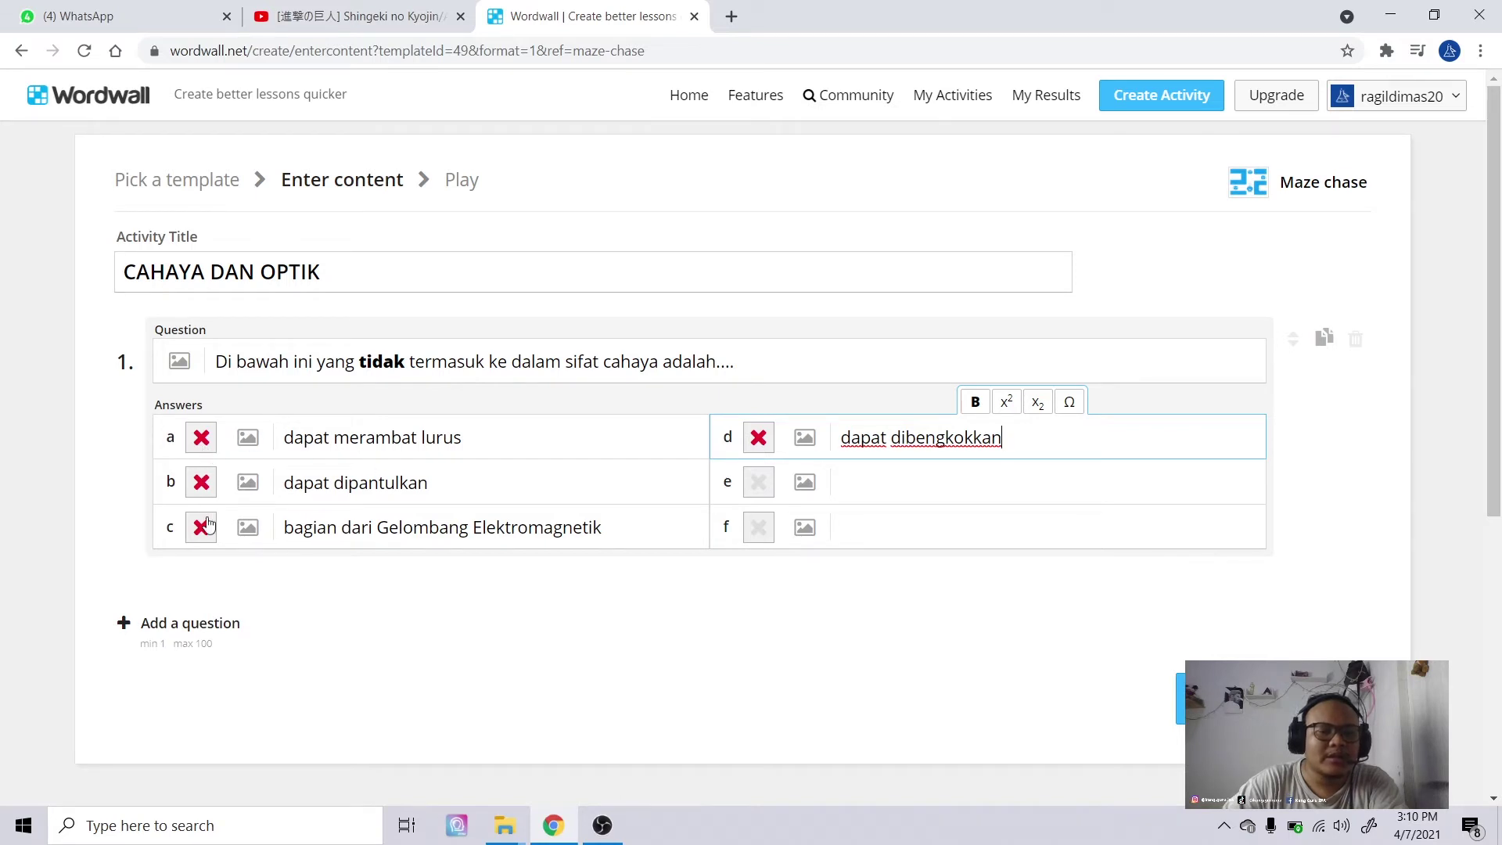
left_click(758, 438)
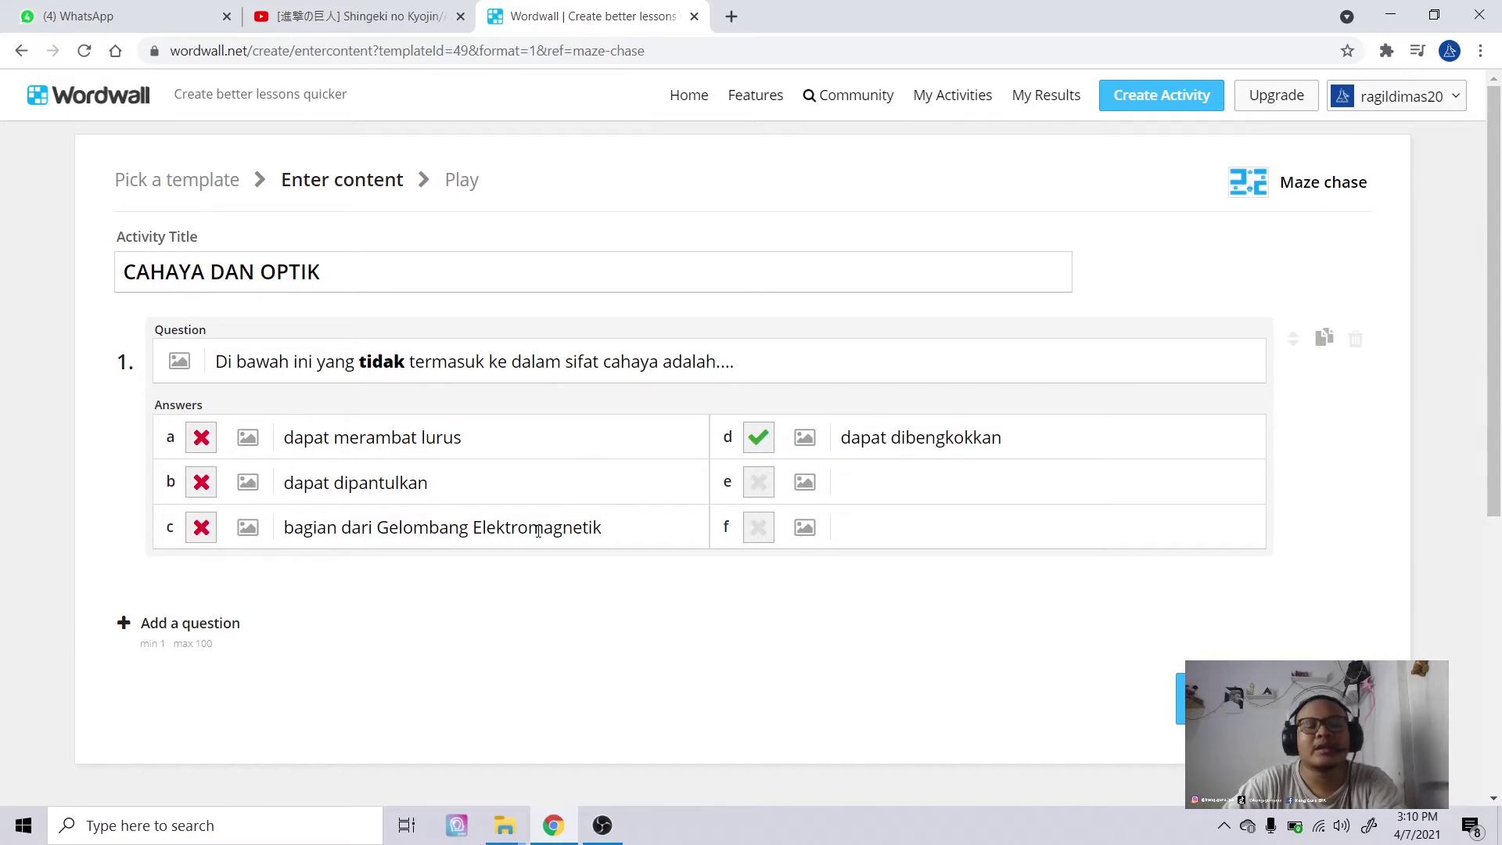
- Add a second question and shorten question 1 to "Yang tidak termasuk ke dalam sifat cahaya adalah...."
left_click(199, 626)
scroll(549, 531, "down", 1)
scroll(552, 537, "up", 1)
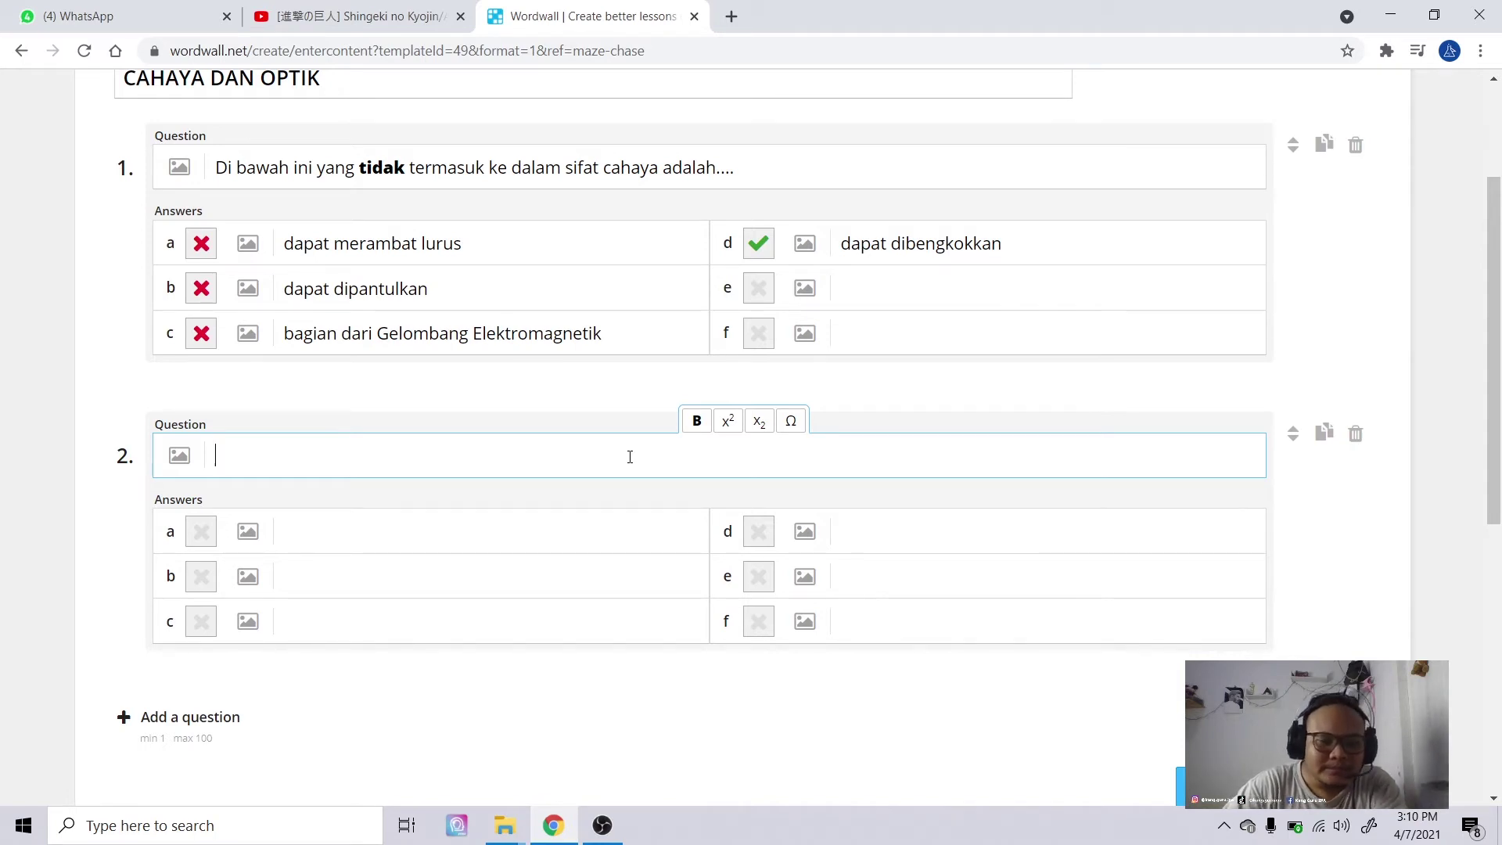
type("Di bawah ini yang")
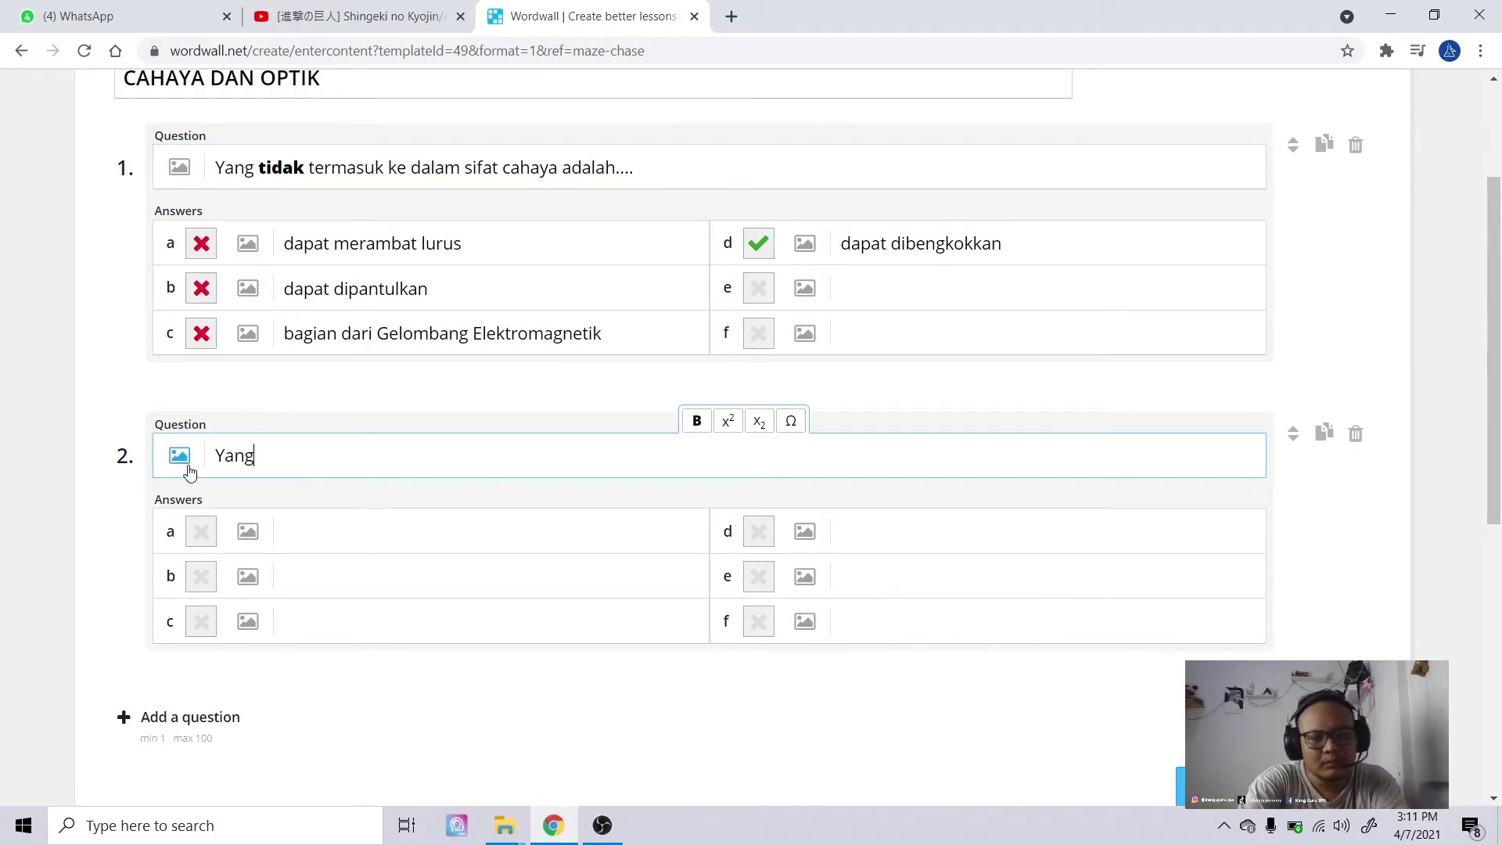
key("BackSpace")
key("BackSpace")
key("BackSpace")
key("BackSpace")
- Write question 2 as "Pernyataan yang tidak sesuai dengan Hukum Snellius tentang pemantulan cahaya adalah...." with "tidak" in bold
type("Pernyataan yang tidak sesuai dengan Hukum Snellius tentang pemantulan cahaya adalah....")
double_click(372, 455)
key("ctrl+b")
- Give question 2 the answers "sinar datang, sinar pantul, dan garis normal terletak pada bidang datar" and "garis normal tegak lurus dengan bidang datar"
left_click(440, 524)
type("sinar datang, sinar pantul, dan garis normal terletak pada bidang datar")
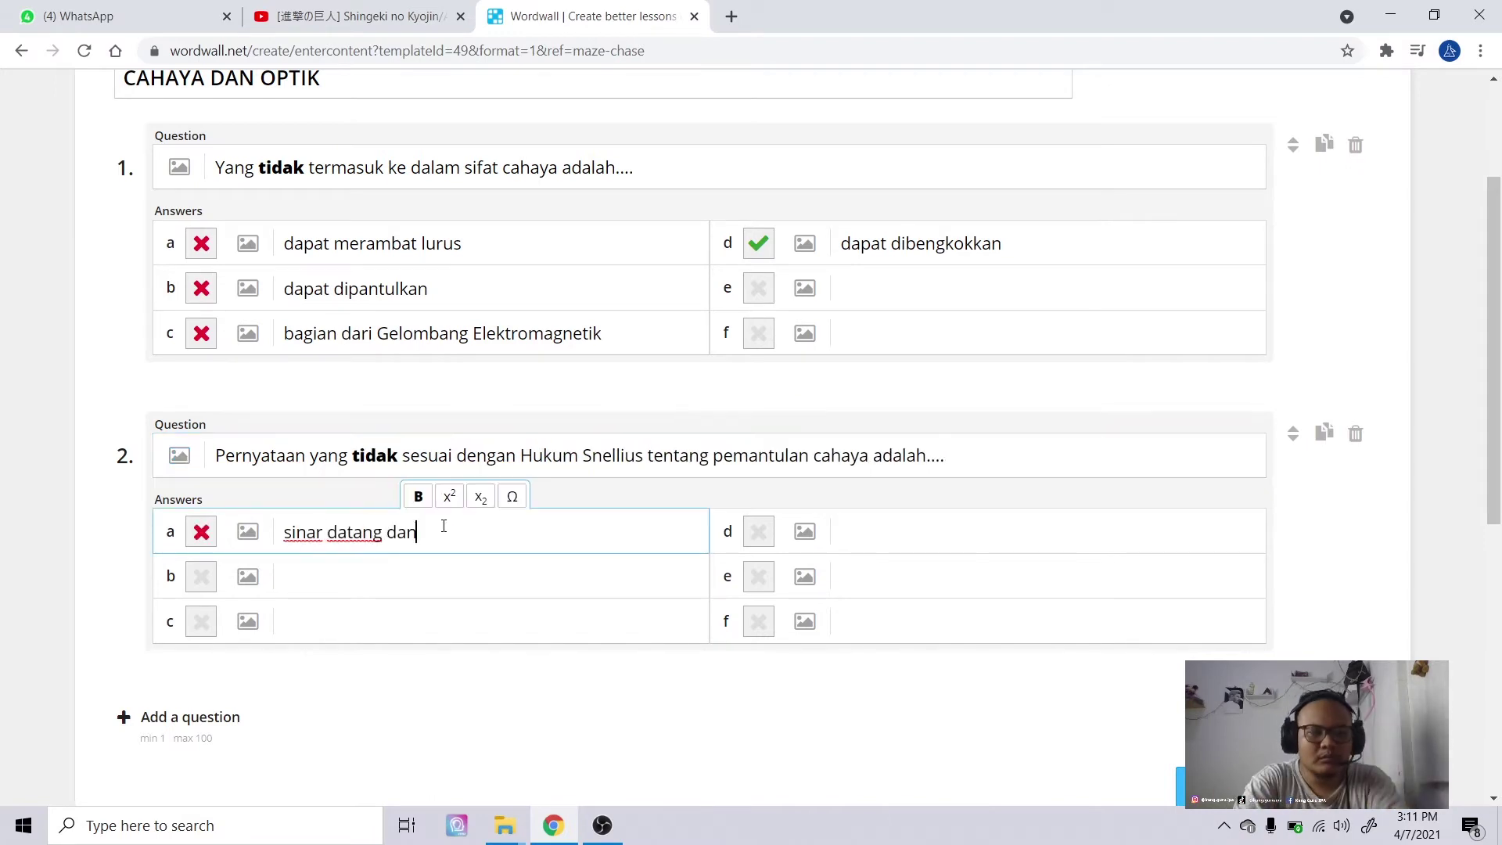
key("Return")
type("garis normal tegak lurus dengan bidang datar")
key("Return")
- Add the answers "garis normal tegak lurus dengan sinar pantul" and "sudut sinar pantul = sudut sinar datang" to question 2
type("garis normal tegak lurus dengan sinar pantul")
key("Return")
type("sudut sinar pantul = sudut datang")
key("ctrl+Left")
type("sinar")
- Mark answer c of question 2 as correct and add a third question reading "Yang tidak termasuk cermin adalah"
left_click(190, 717)
left_click(201, 622)
left_click(331, 451)
type("Yang tidak termasuk cermin adalah")
- Search for "cermin datar" images for question 3 and pick one of them
left_click(180, 457)
type("cermin datar")
key("Return")
left_click(824, 285)
- Search for "cermin cekung" and "cermin cembung" images for answers b and c of question 3
left_click(249, 578)
type("cermin cekung")
key("Return")
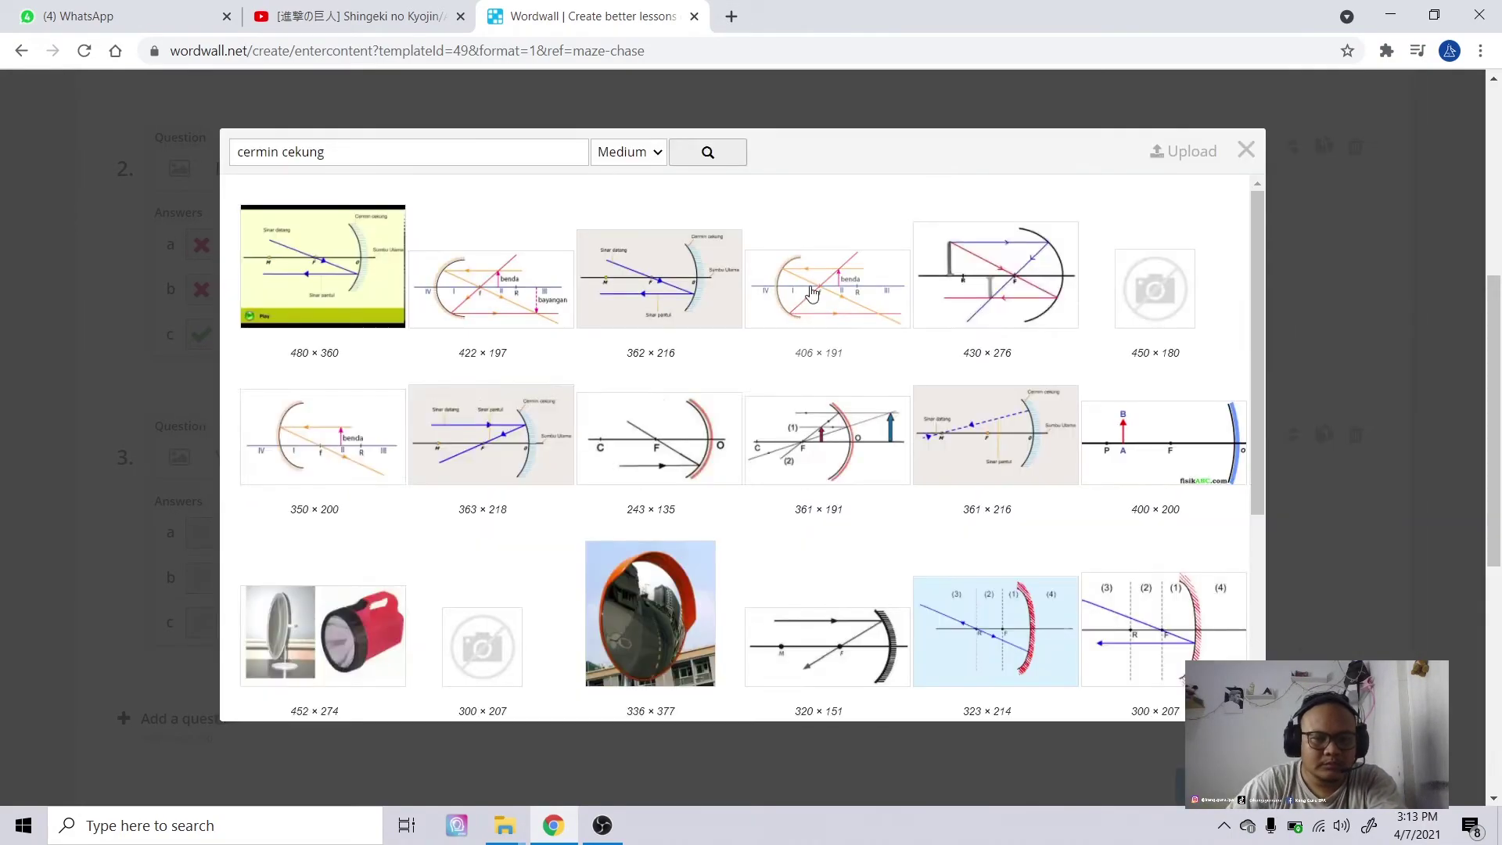
left_click(249, 623)
type("cermin cembung")
- Search for "cermin cekung" and "kacamata" images and pick the mirror-and-flashlight picture and a pair of glasses as answers to question 3
left_click(624, 174)
type("cermin datar")
left_click(715, 286)
type("cermin cekung")
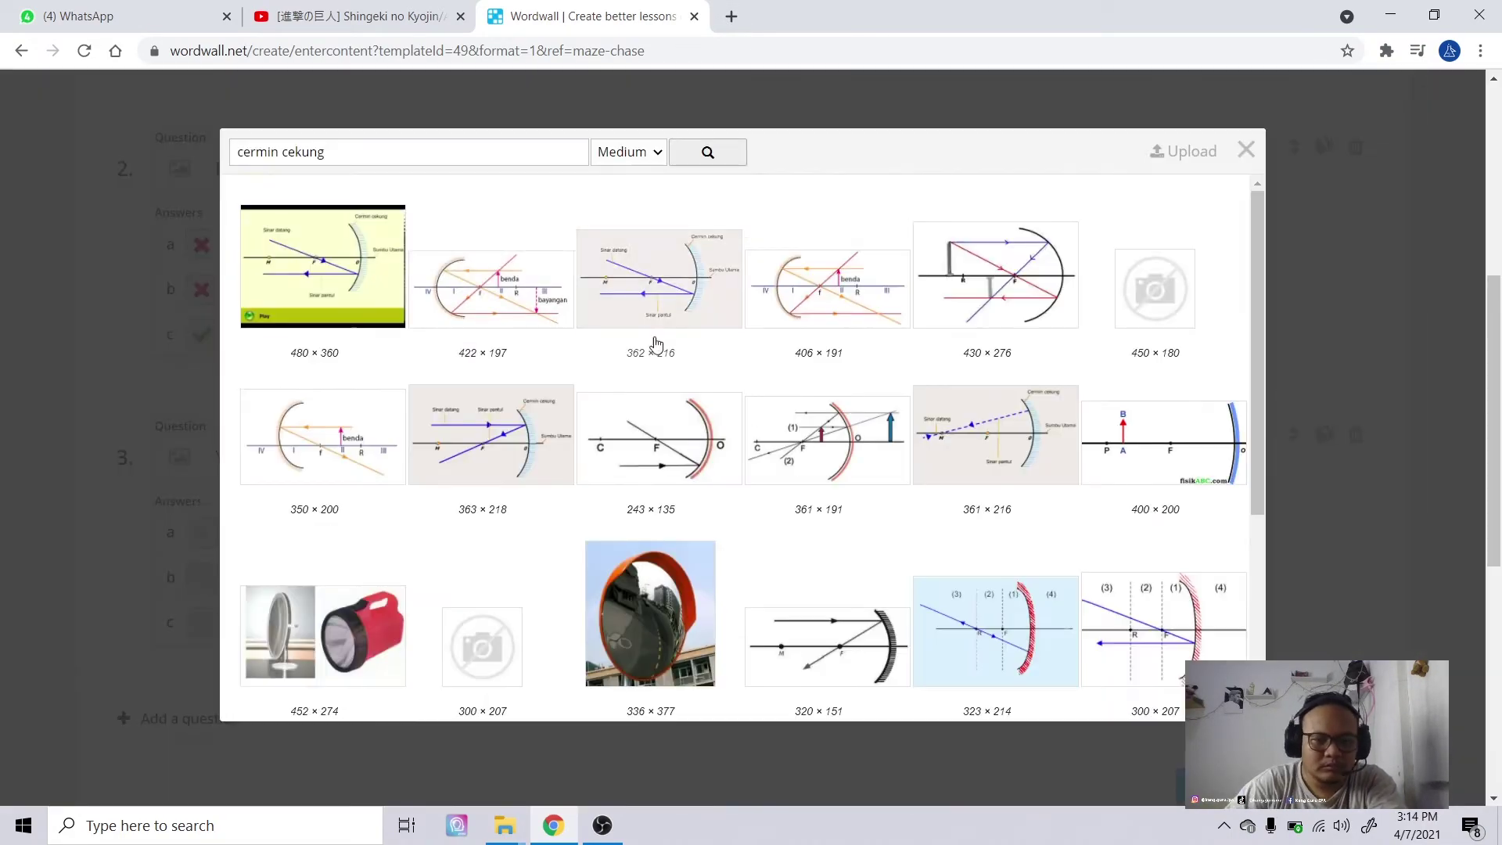
left_click(325, 618)
type("kacamata")
left_click(829, 288)
- Add a fourth question reading "Proses pembentukan bayangan pada cermin datar yang benar adalah...."
left_click(190, 717)
scroll(427, 408, "down", 1)
type("Di bawah ini proses pembentukan bayangan pada cermin datar")
key("ctrl+a")
type("Proses pembentukan bayangan pada cermin datar yang benar adalah....")
- Pick a "cermin datar" image for answer a of question 4 and search for "cermin cekung" images for answer b
left_click(248, 434)
left_click(477, 283)
type("cermin datar")
left_click(248, 479)
type("cermin cekung")
key("Return")
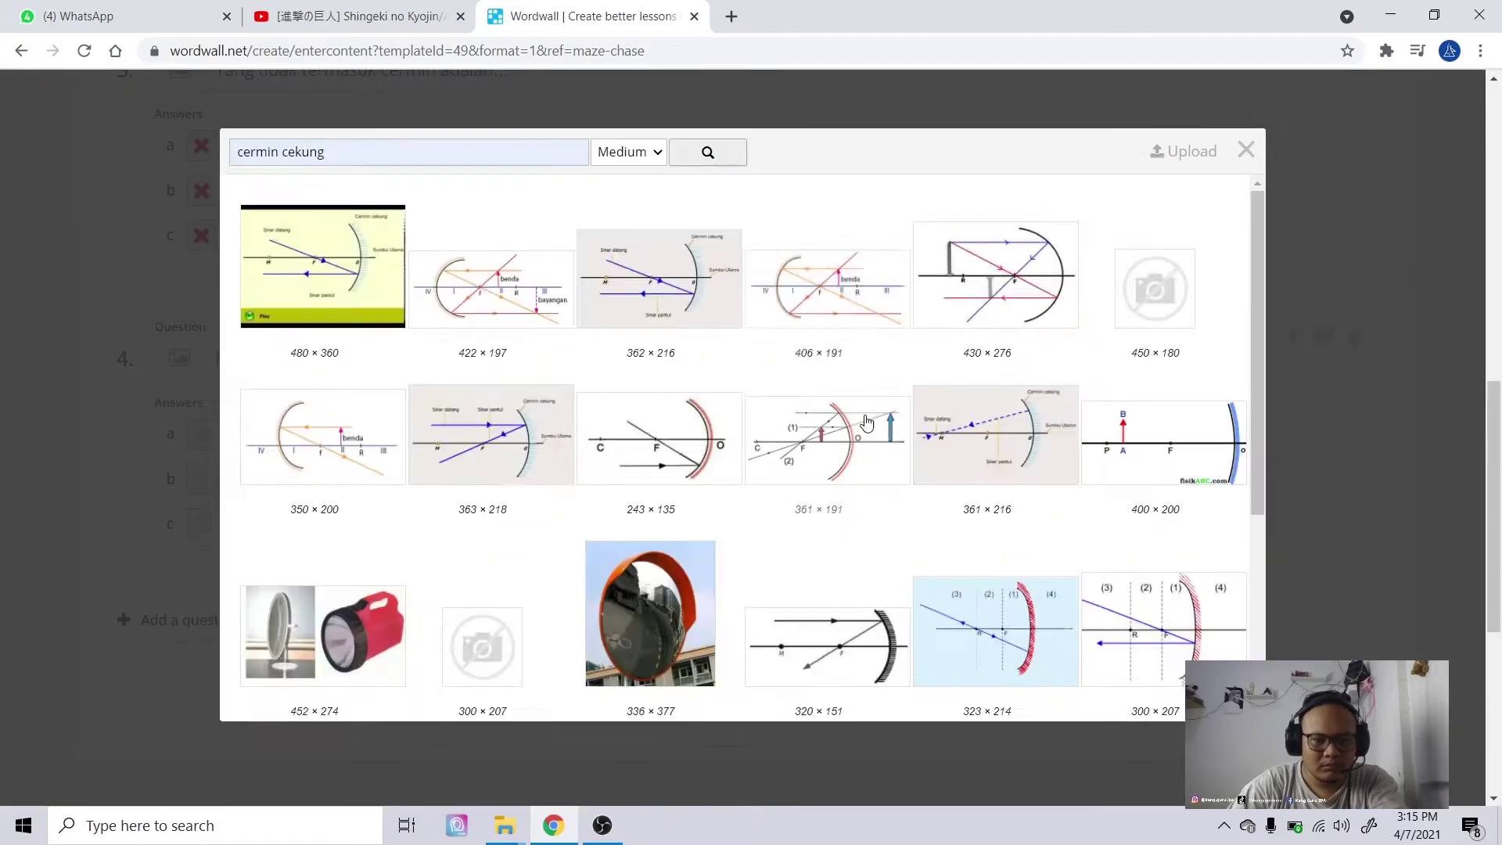
- Search for "cermin cembung" images and pick a ray diagram as another answer to question 4
left_click(876, 321)
type("cermin cembung")
key("Return")
left_click(563, 493)
- Mark answer a of question 4 as correct and add a fifth question
left_click(201, 434)
left_click(191, 620)
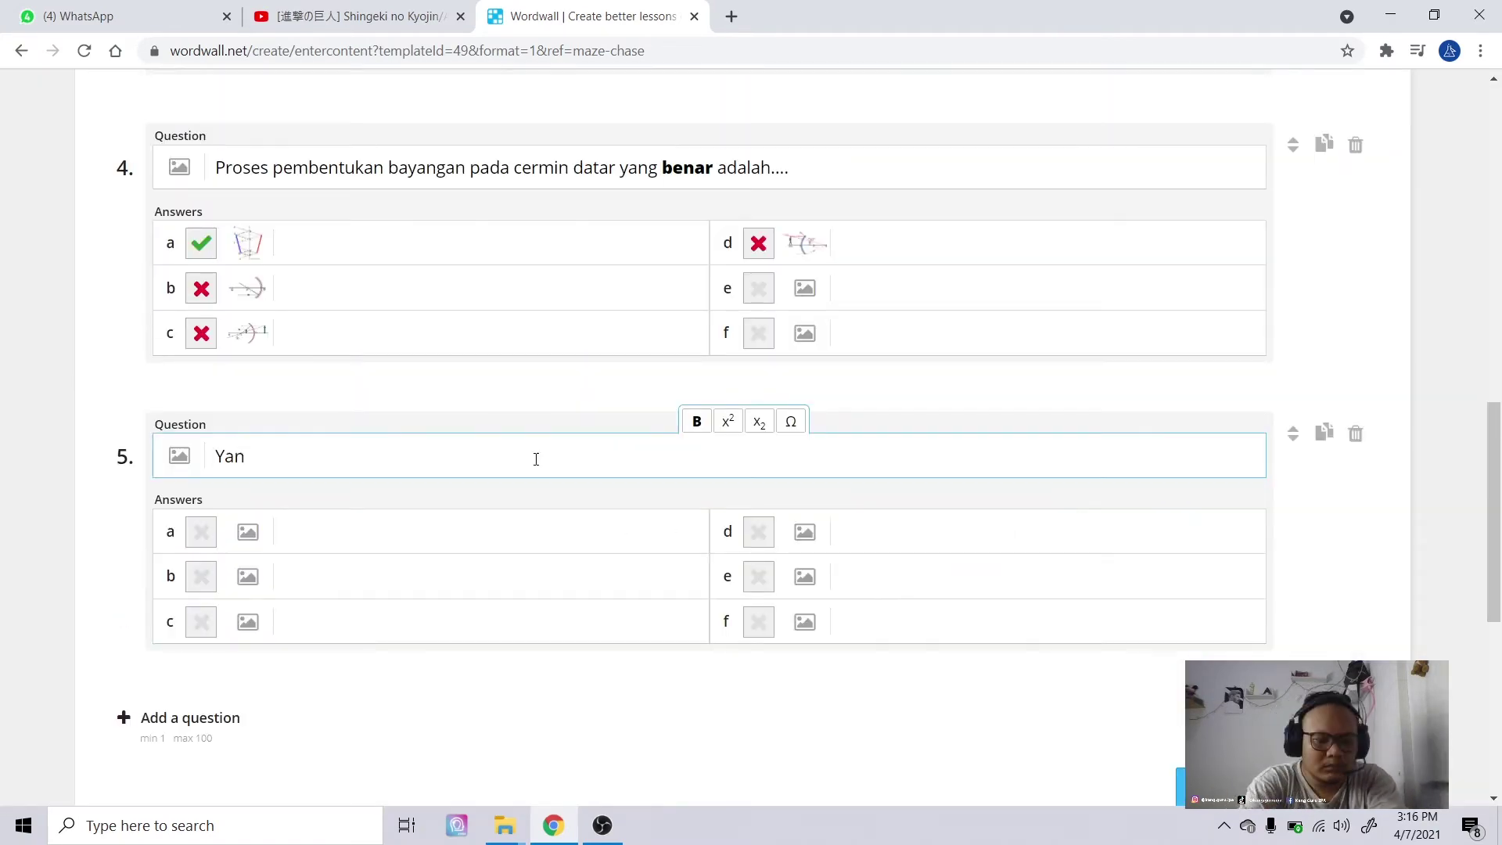
- Draft question 5 with "prinsip sinar-sinar istimewa pada cermin cembung adalah...." and start answer a with "jika sinar datang"
key("BackSpace")
key("BackSpace")
key("BackSpace")
key("BackSpace")
key("BackSpace")
key("BackSpace")
key("BackSpace")
key("BackSpace")
key("BackSpace")
key("BackSpace")
key("BackSpace")
type("prinsip sinar-sinar istimewa pada cermin cembung adalah....")
double_click(286, 456)
left_click(696, 421)
left_click(359, 529)
type("jika sinar datang")
- Replace the text of question 5 with "Pada cermin cembung, jika sinar datang sejajar sumbu utama, maka sinar pantulnya...."
triple_click(400, 461)
type("Pada cermin cem")
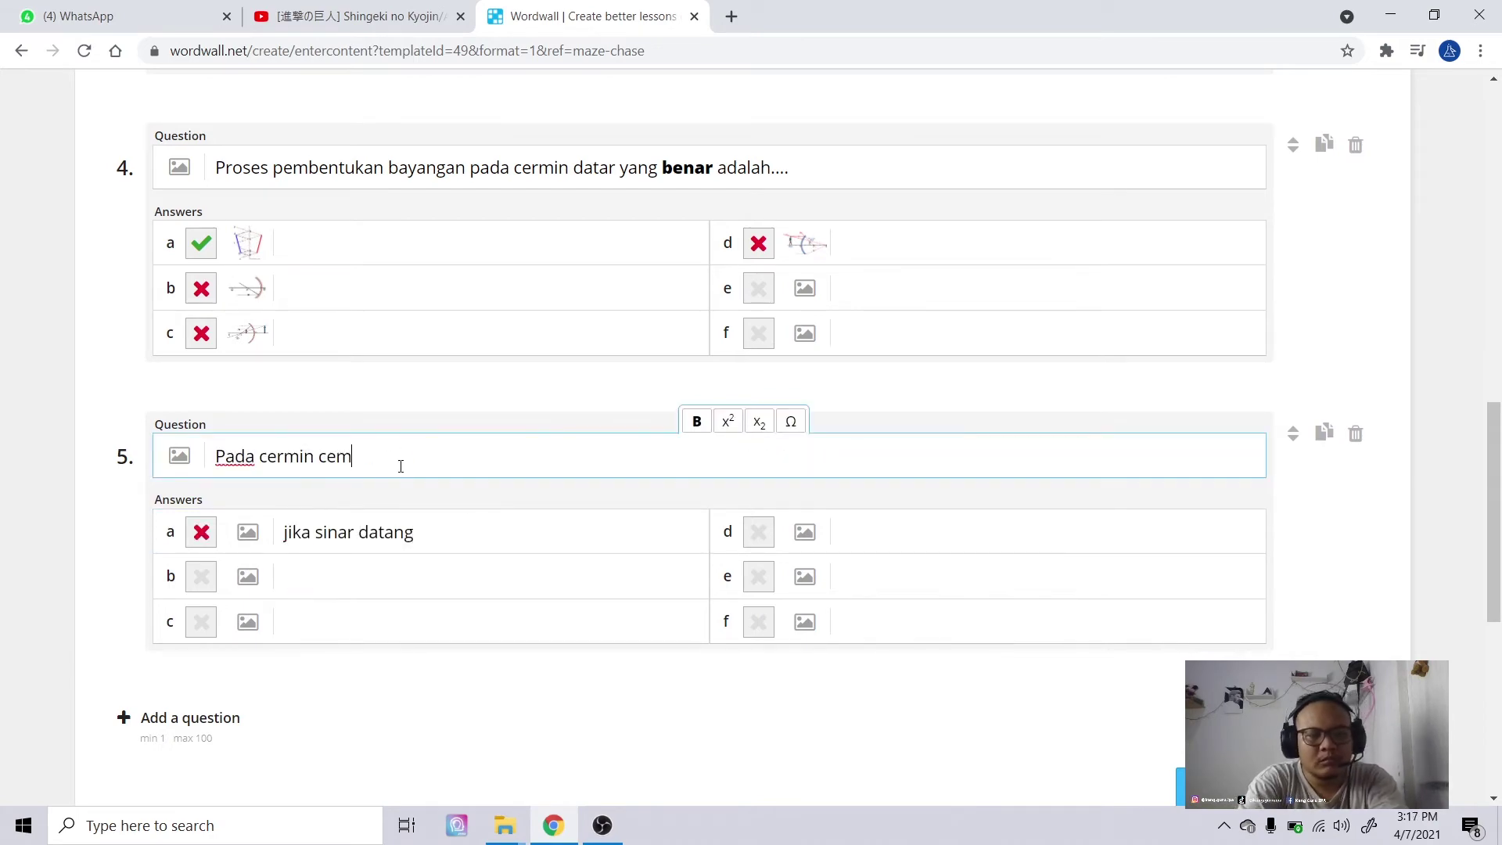
type("tulnya....")
- Give question 5 the answers "melalui titik fokus", "seakan-akan dari titik fokus", "melalui pusat kelengkungan cermin" and "sejajar sumbu utama", marking b as correct
triple_click(453, 521)
type("melalui titik fokus")
key("Tab")
type("seakan-akan dari titik fokus")
key("Tab")
type("melalui pusat kelengkungan cermin")
key("Tab")
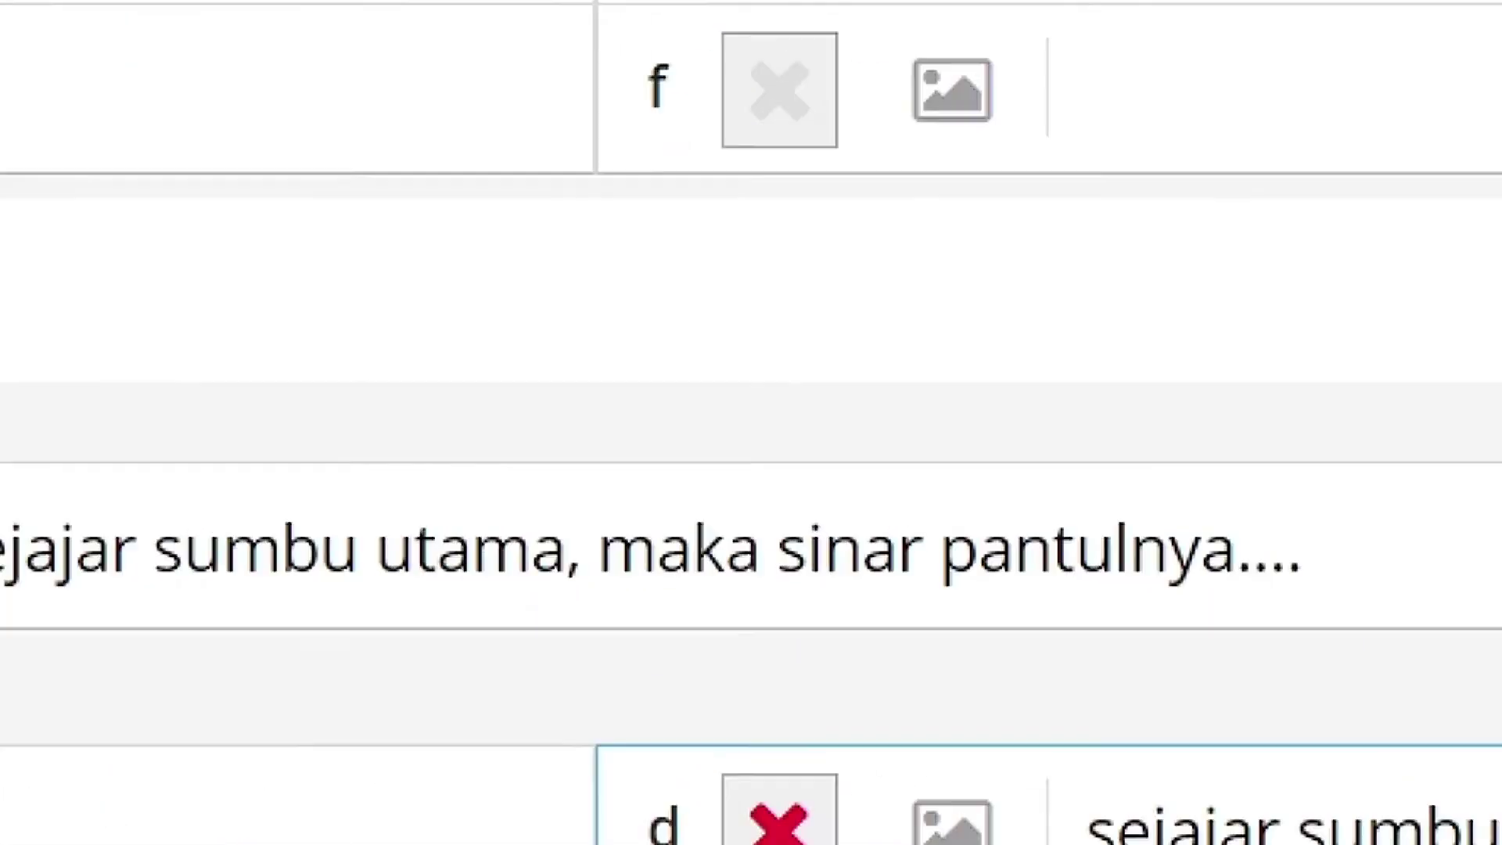
left_click(201, 577)
- Review all five questions and finish entering the content of the activity
scroll(736, 693, "down", 1)
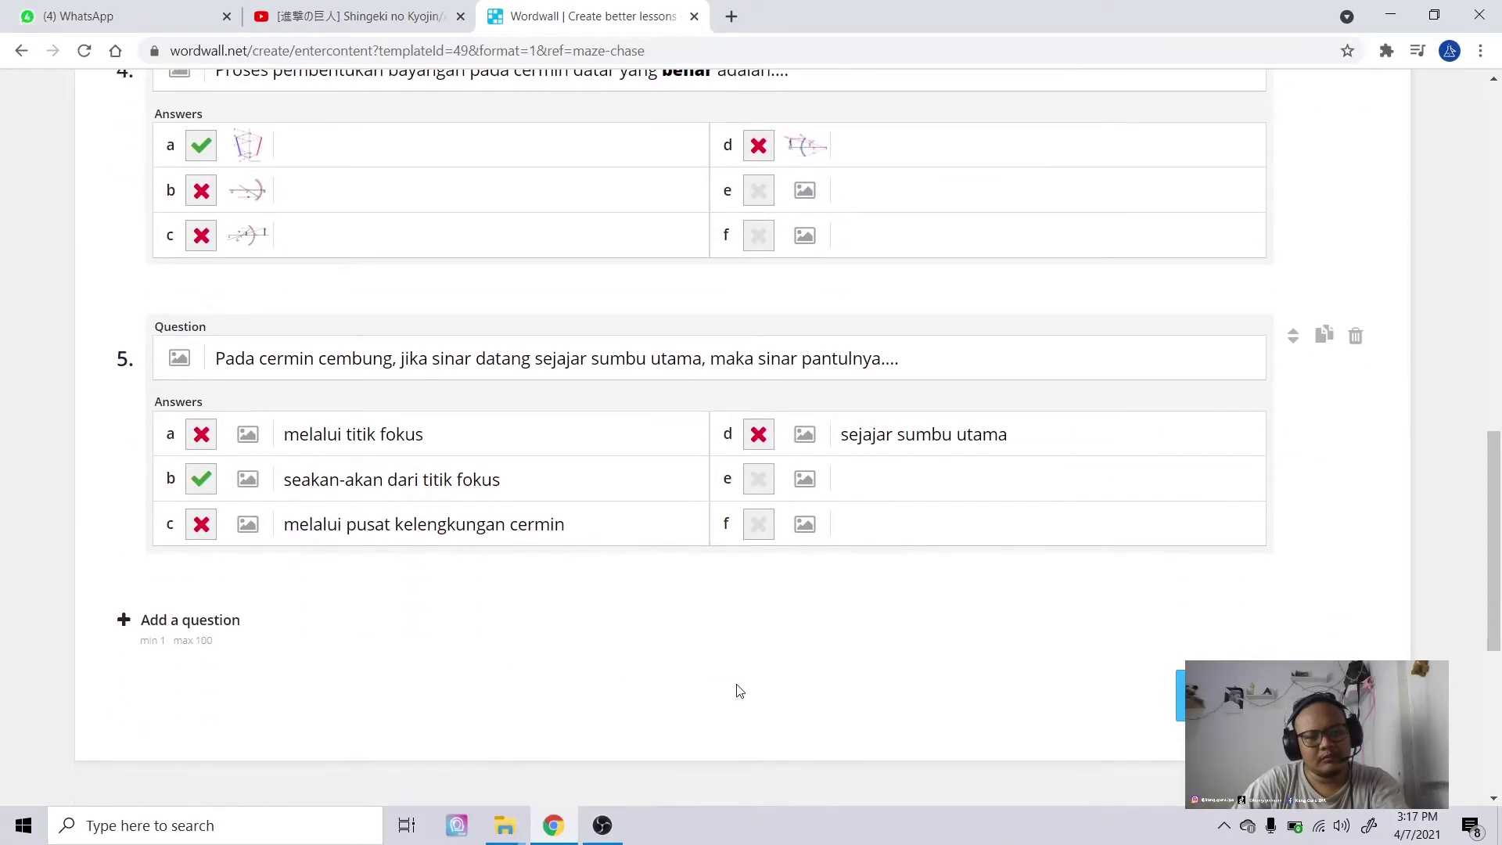
scroll(931, 642, "up", 15)
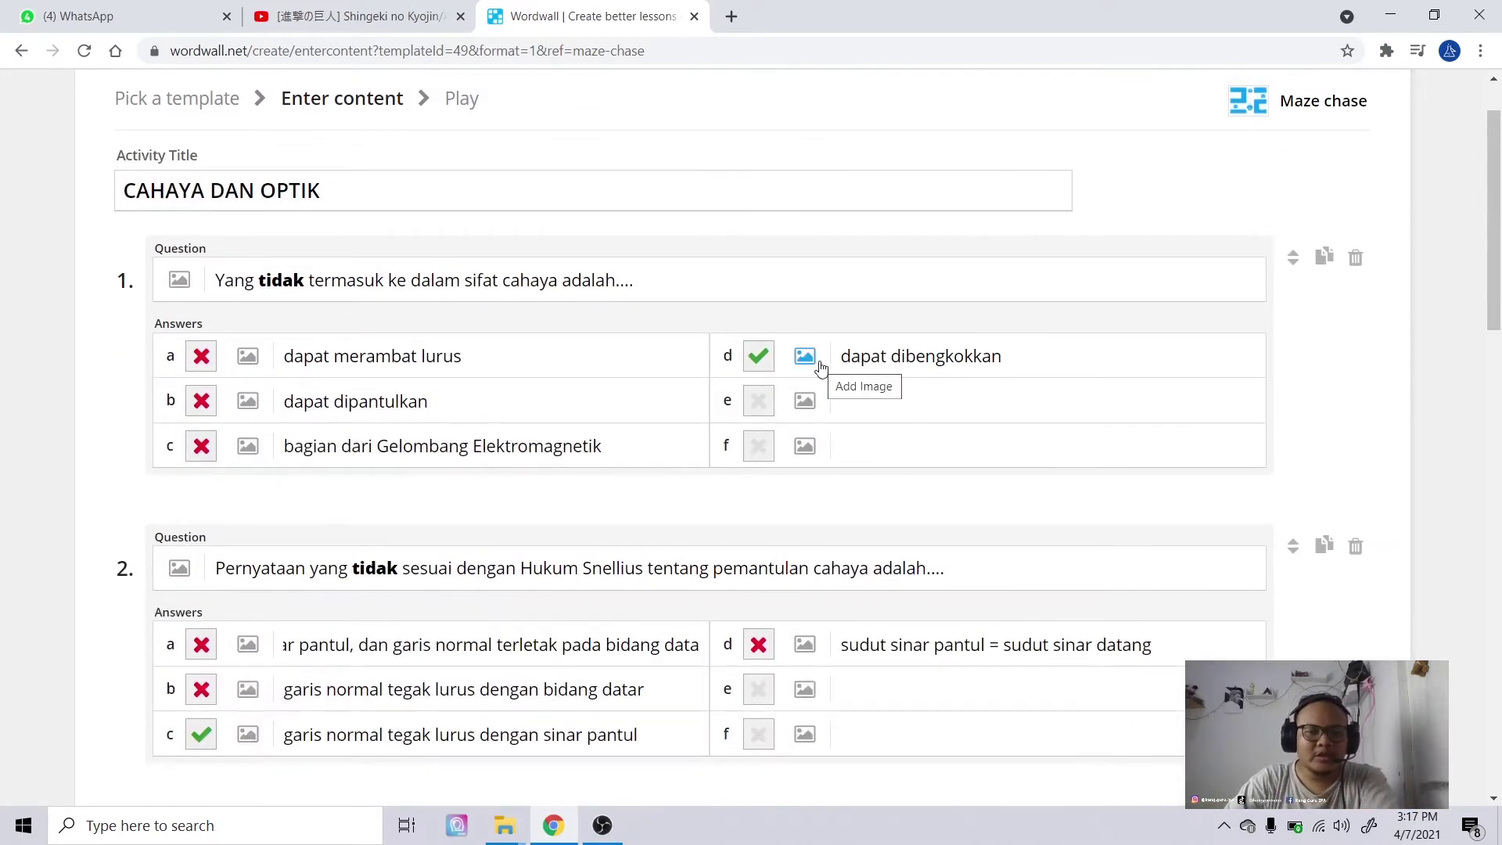
scroll(814, 361, "down", 4)
scroll(820, 368, "down", 12)
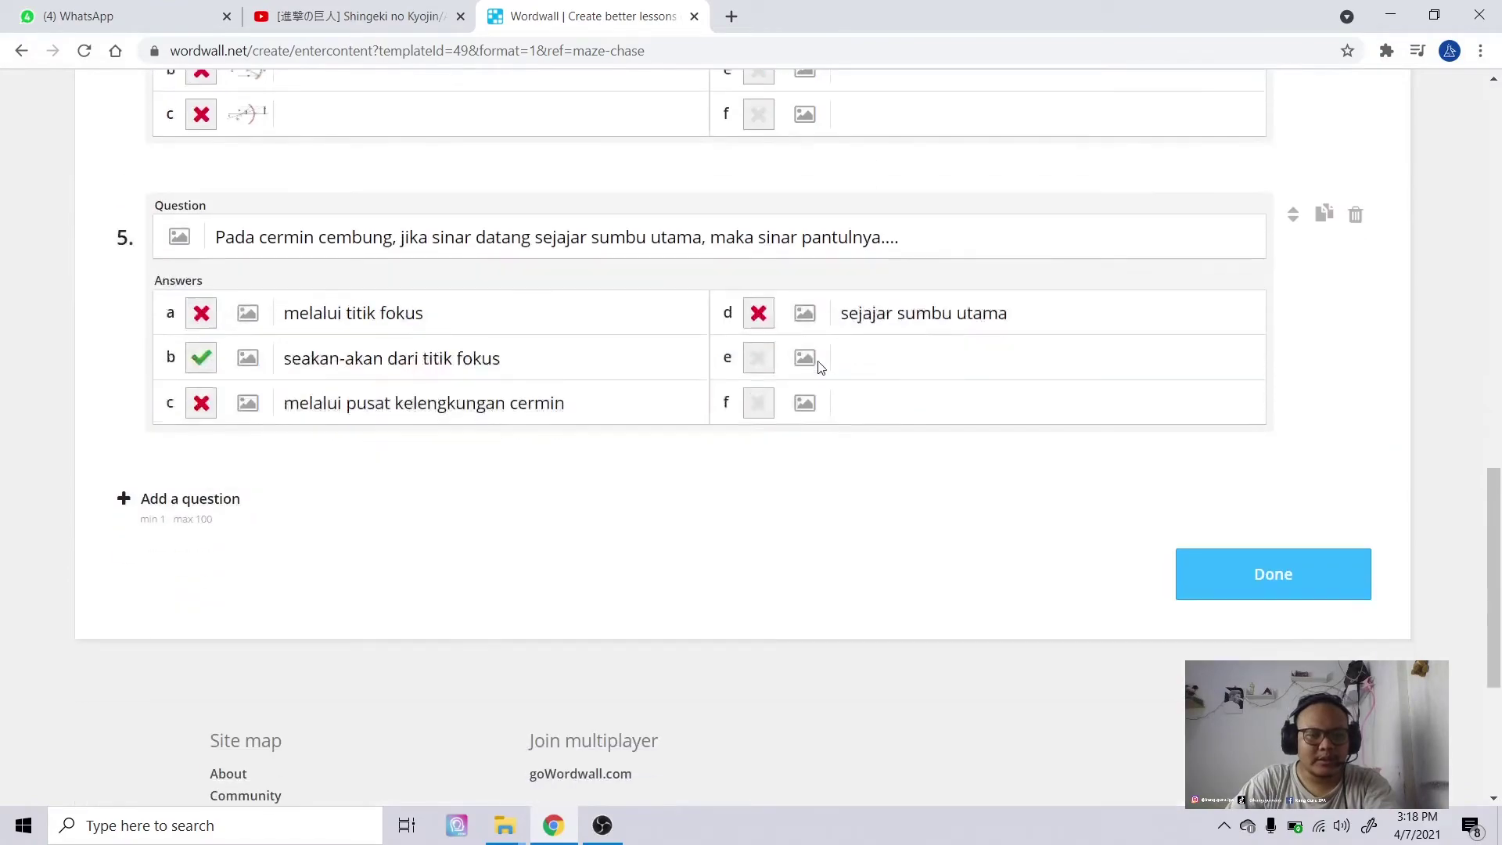
scroll(820, 368, "up", 15)
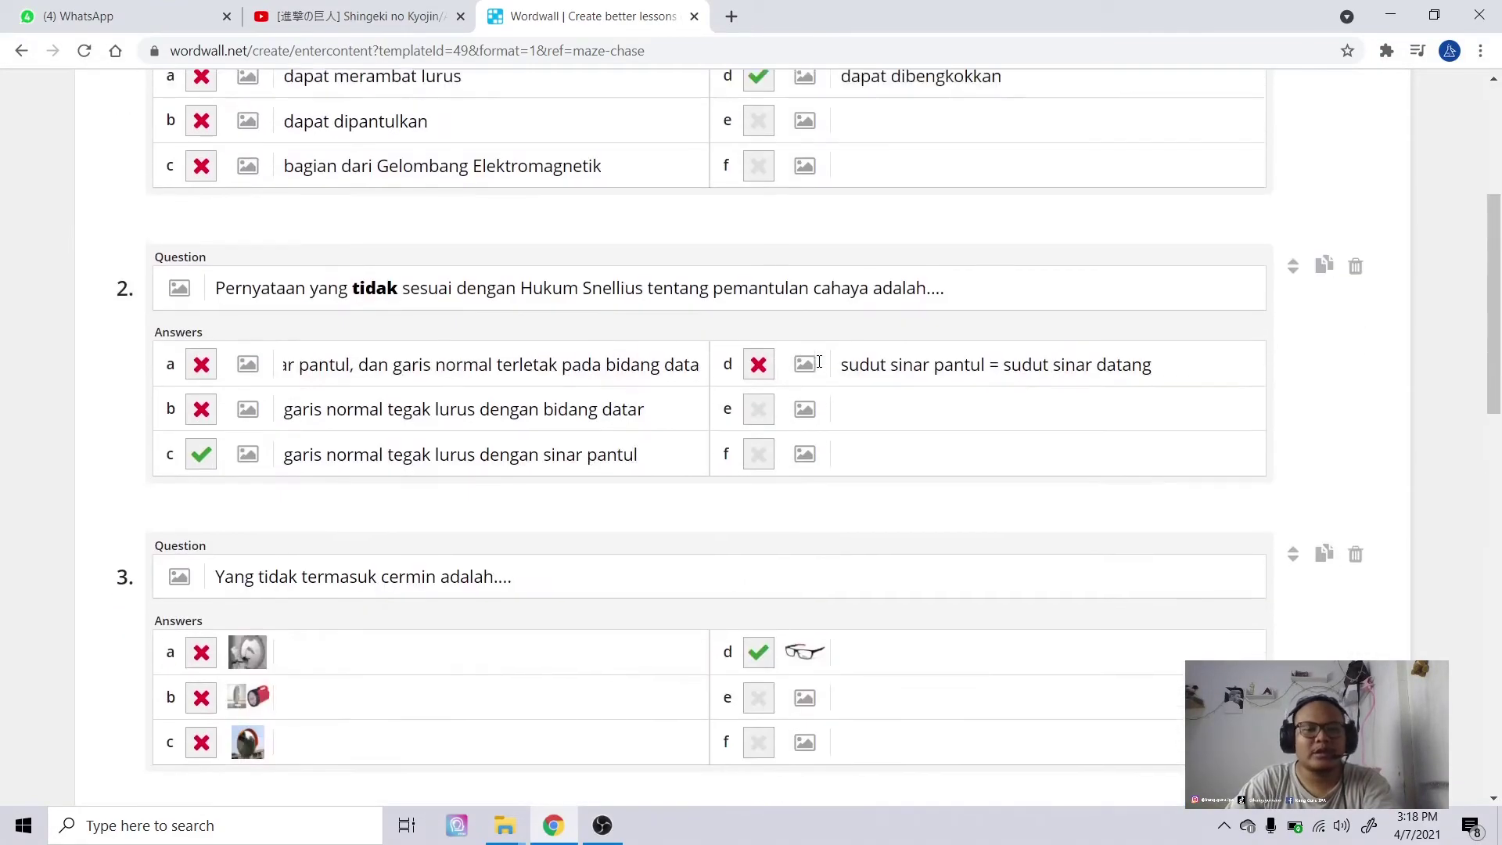
scroll(874, 335, "up", 4)
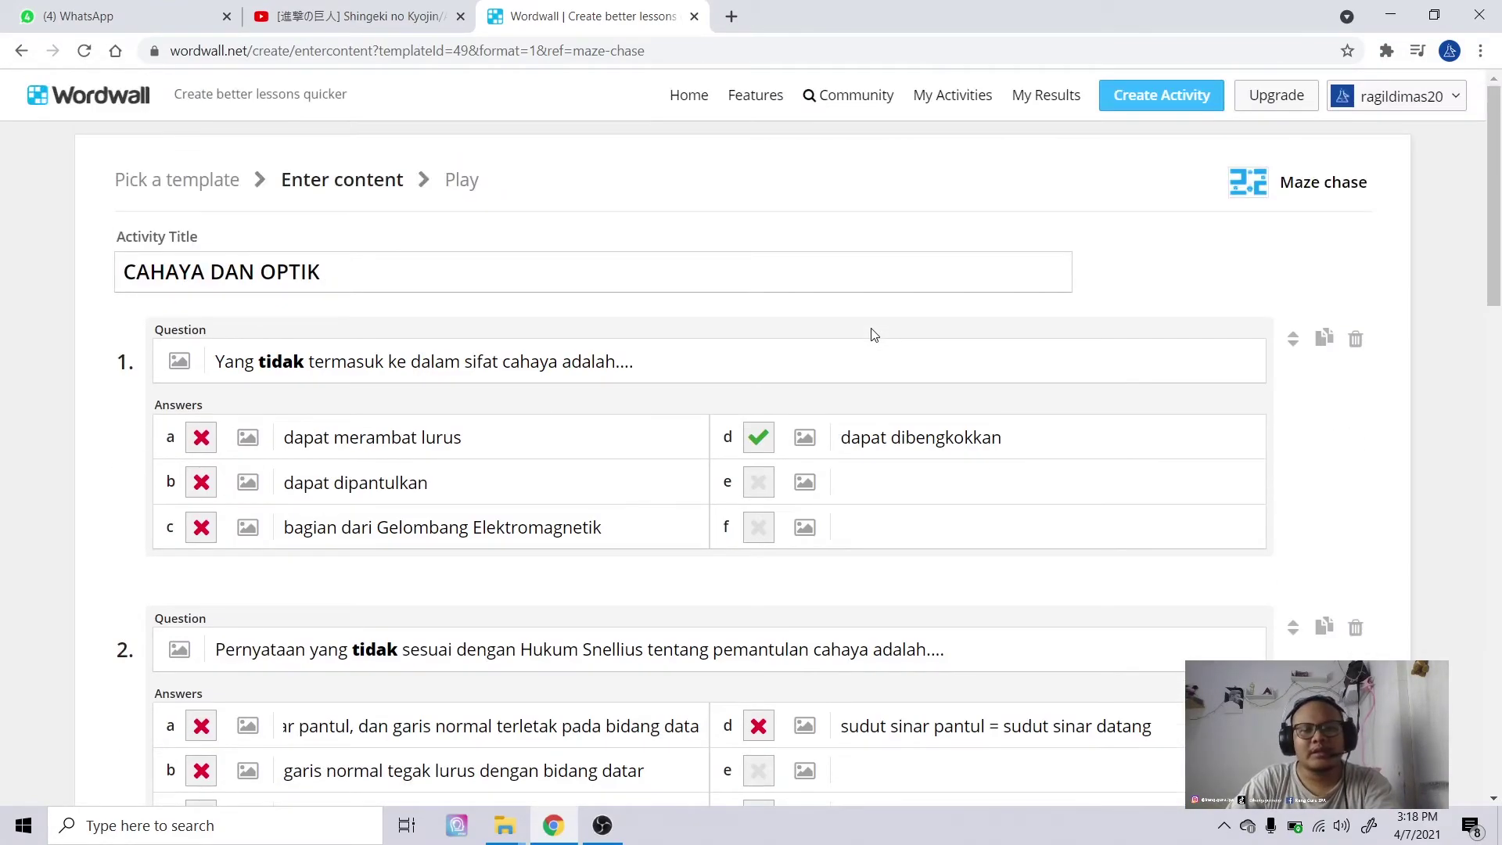
scroll(874, 335, "down", 6)
scroll(872, 329, "down", 10)
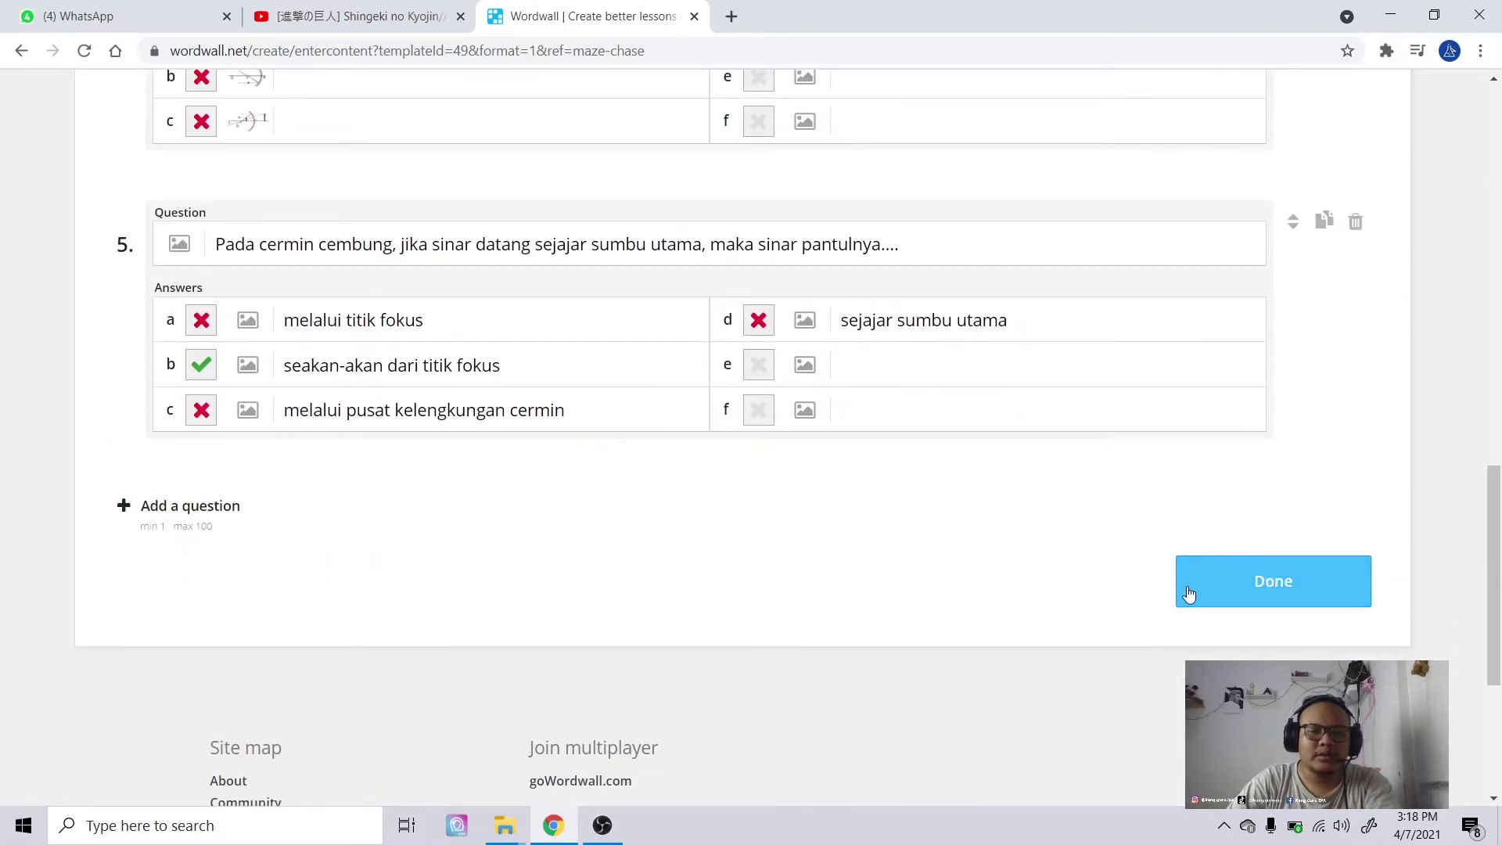
left_click(1261, 583)
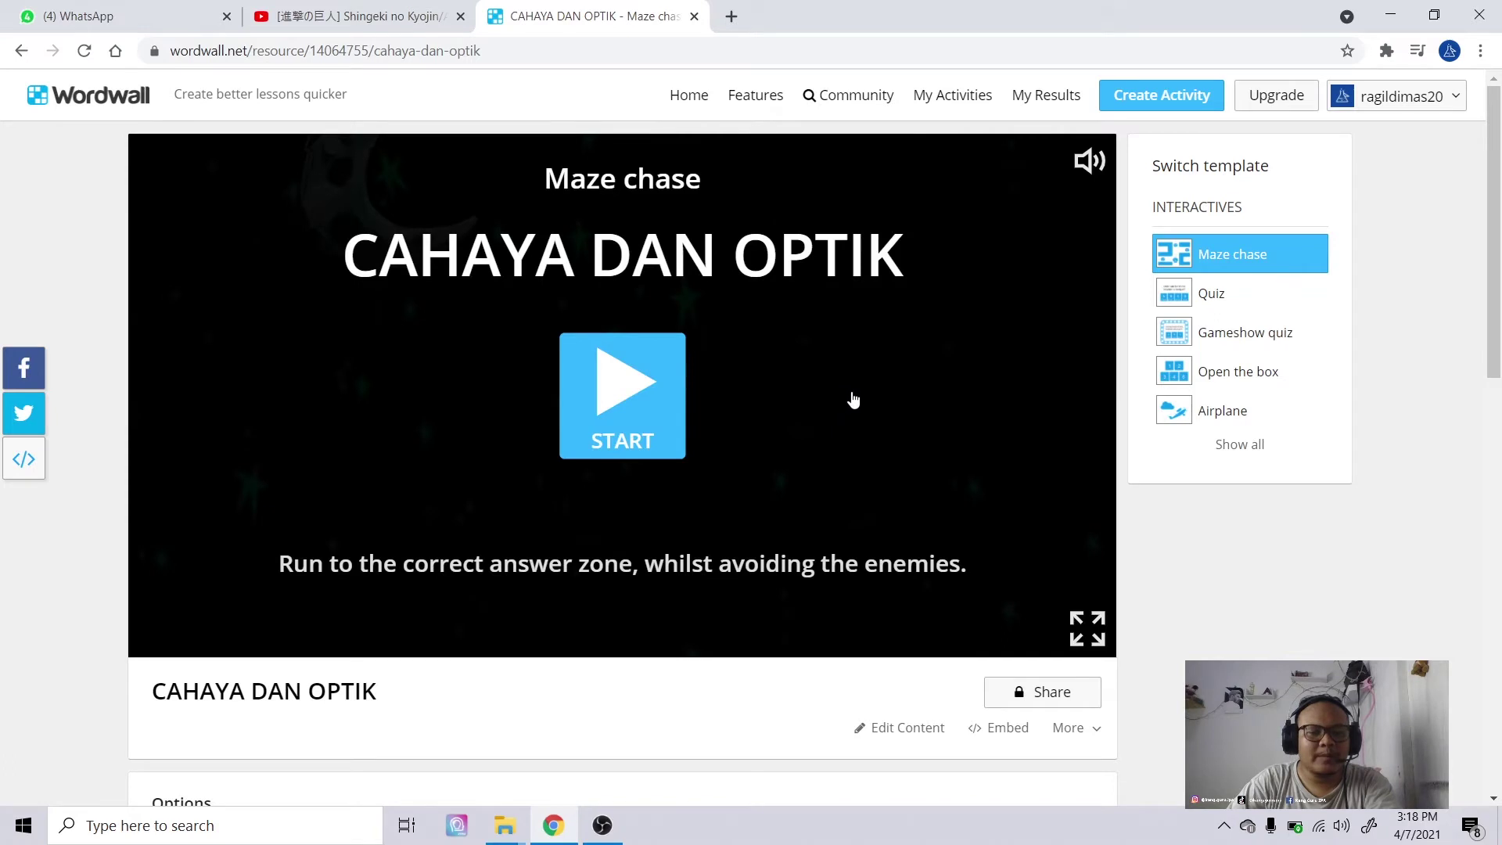
- Set the activity's timer option to Count down
scroll(852, 399, "down", 2)
scroll(821, 399, "down", 3)
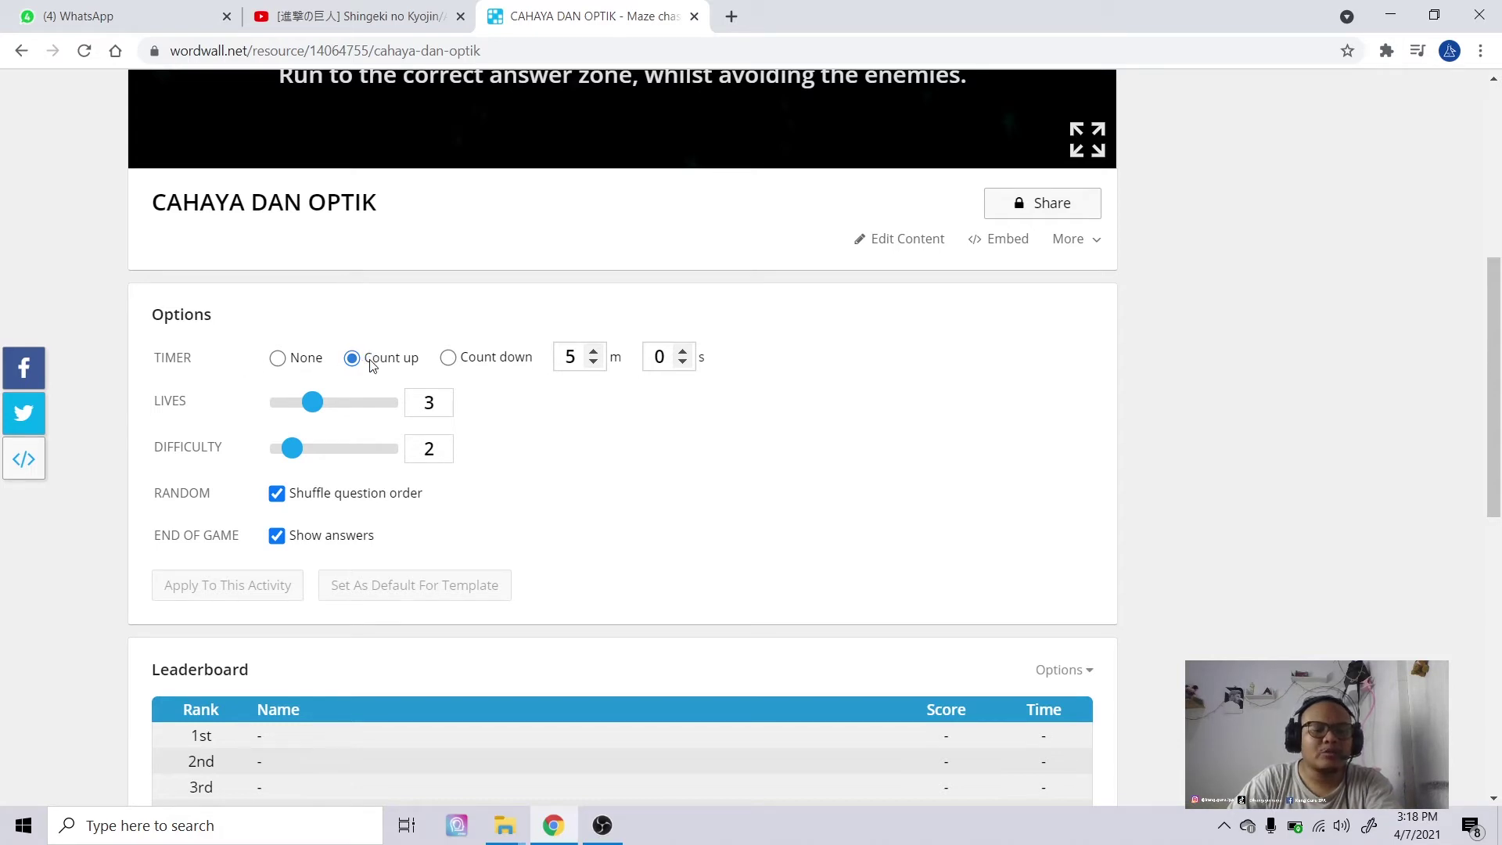
scroll(372, 366, "up", 1)
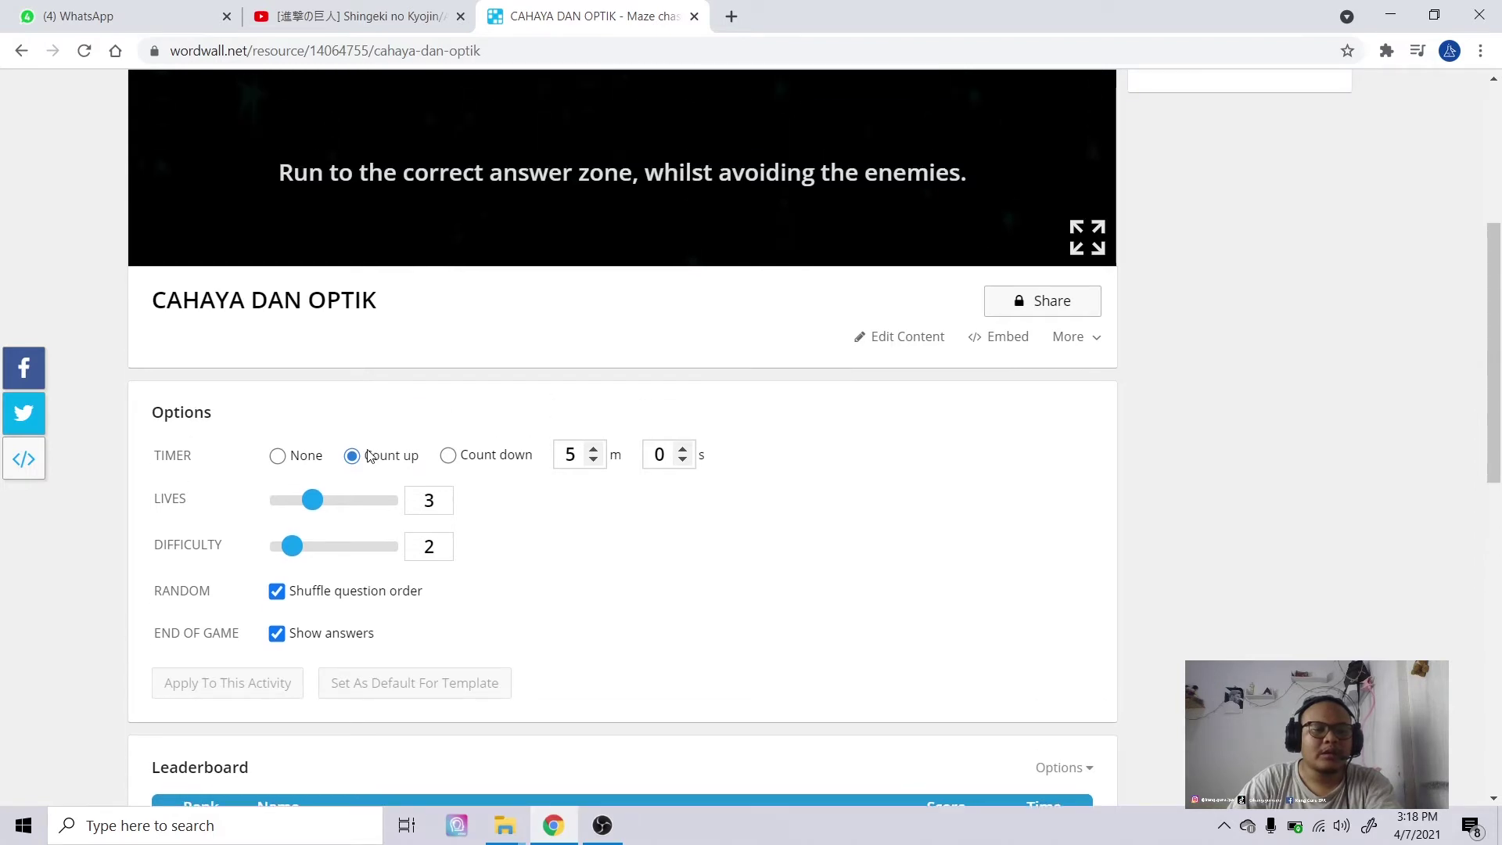
left_click(293, 465)
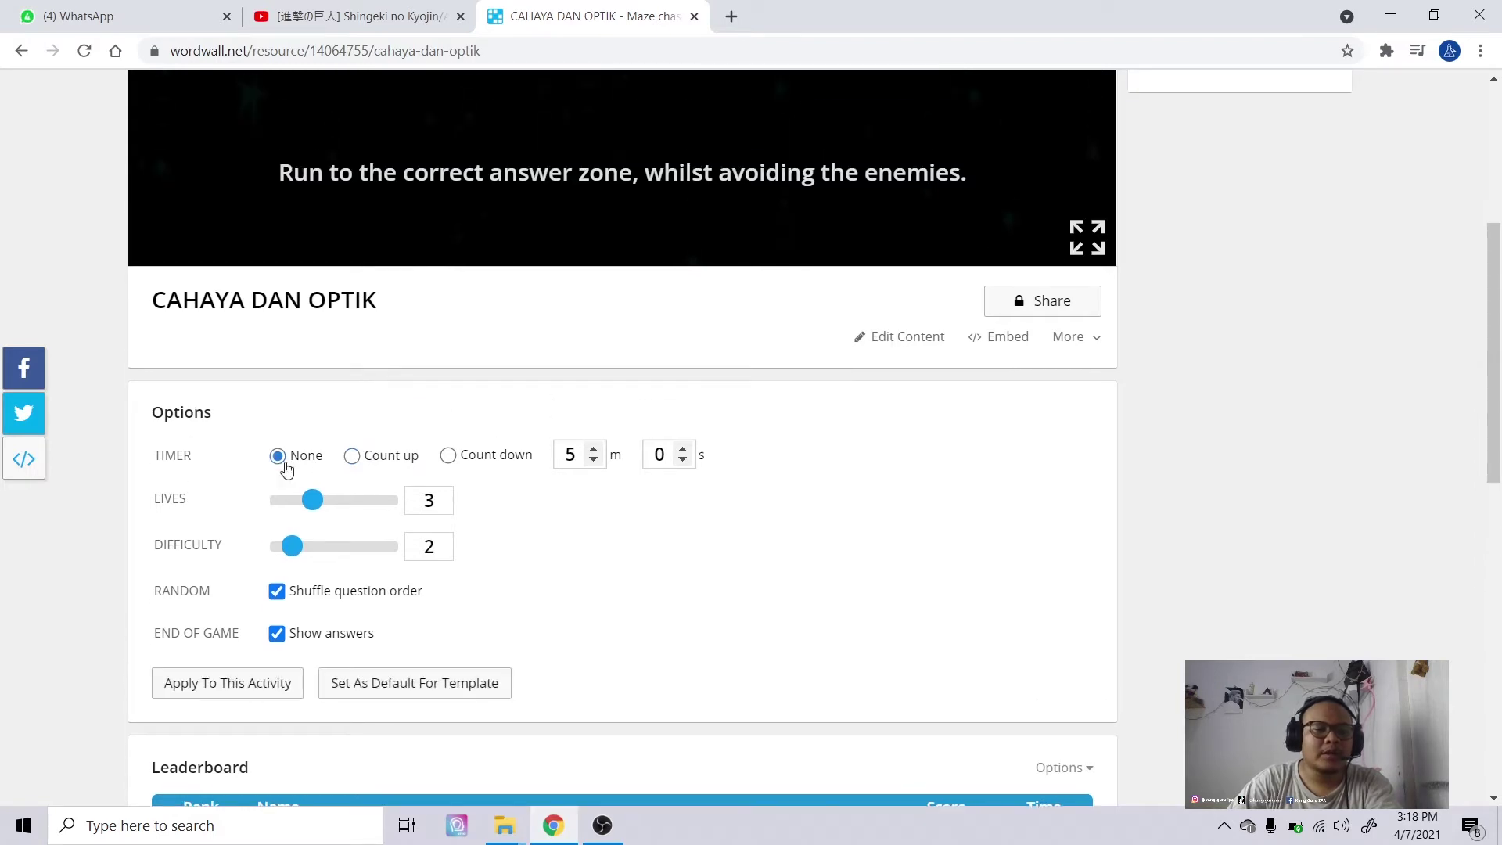
left_click(352, 458)
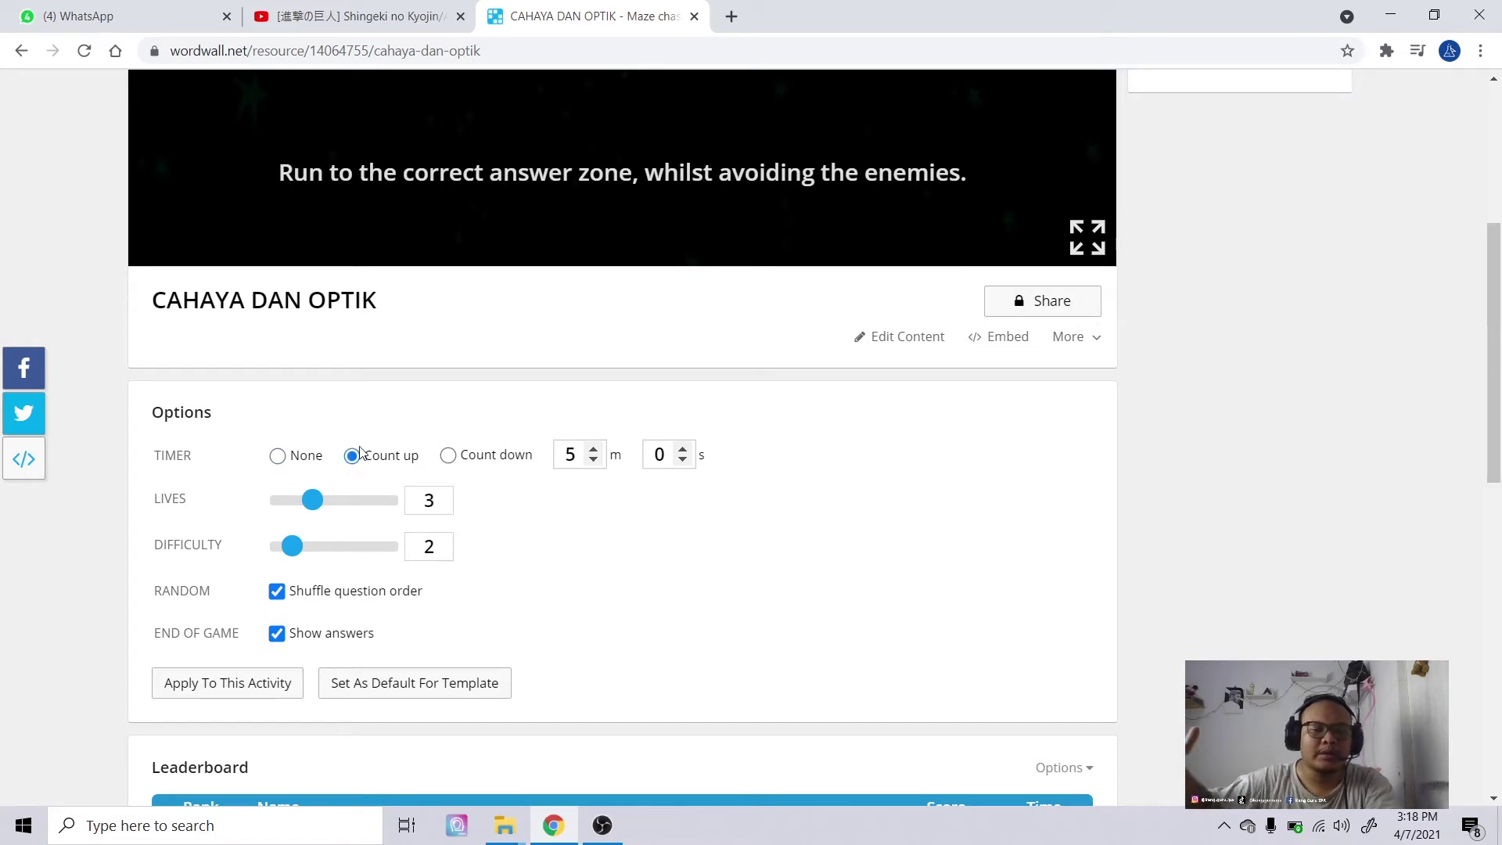
left_click(448, 460)
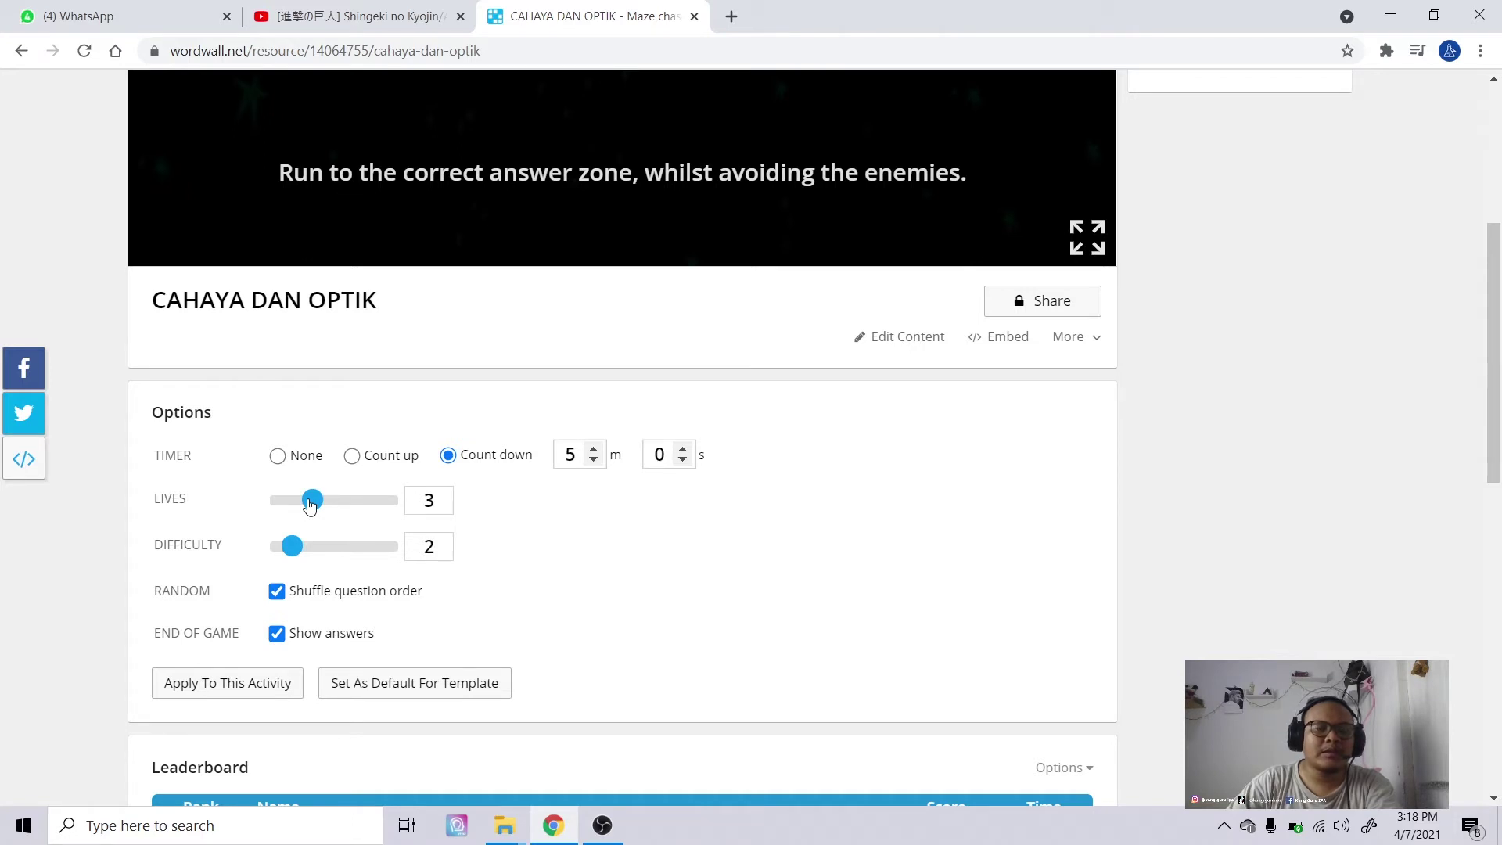
- Set the lives to 6 and the difficulty to 3, keeping the question order shuffled
left_click_drag(310, 505, 345, 509)
mouse_move(297, 560)
left_mouse_down()
mouse_move(316, 559)
mouse_move(304, 555)
left_mouse_up()
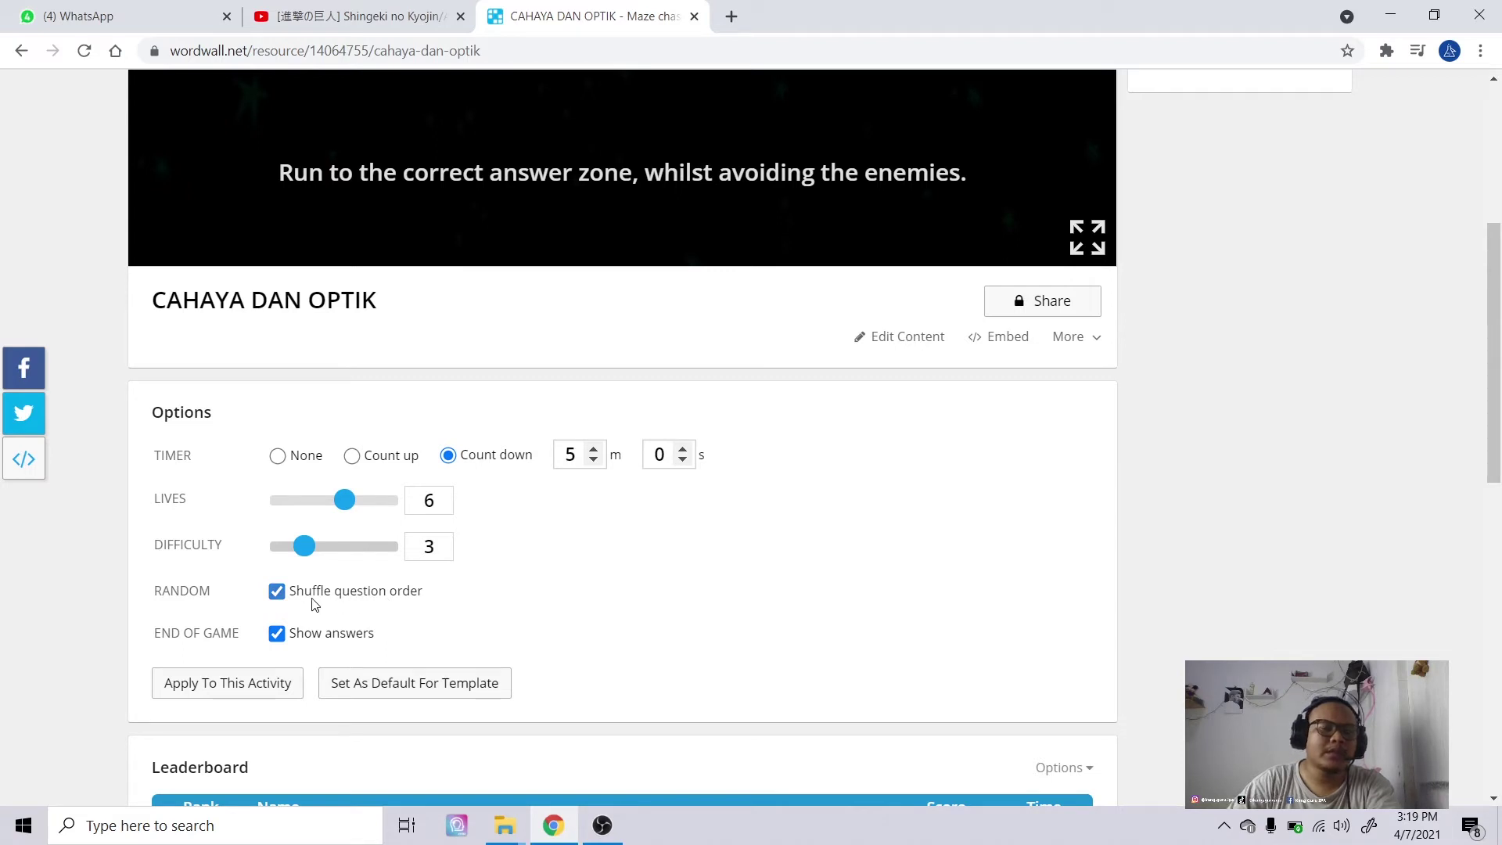
left_click(277, 592)
left_click(277, 592)
- Apply the timer, lives and difficulty options to this activity
scroll(604, 597, "down", 1)
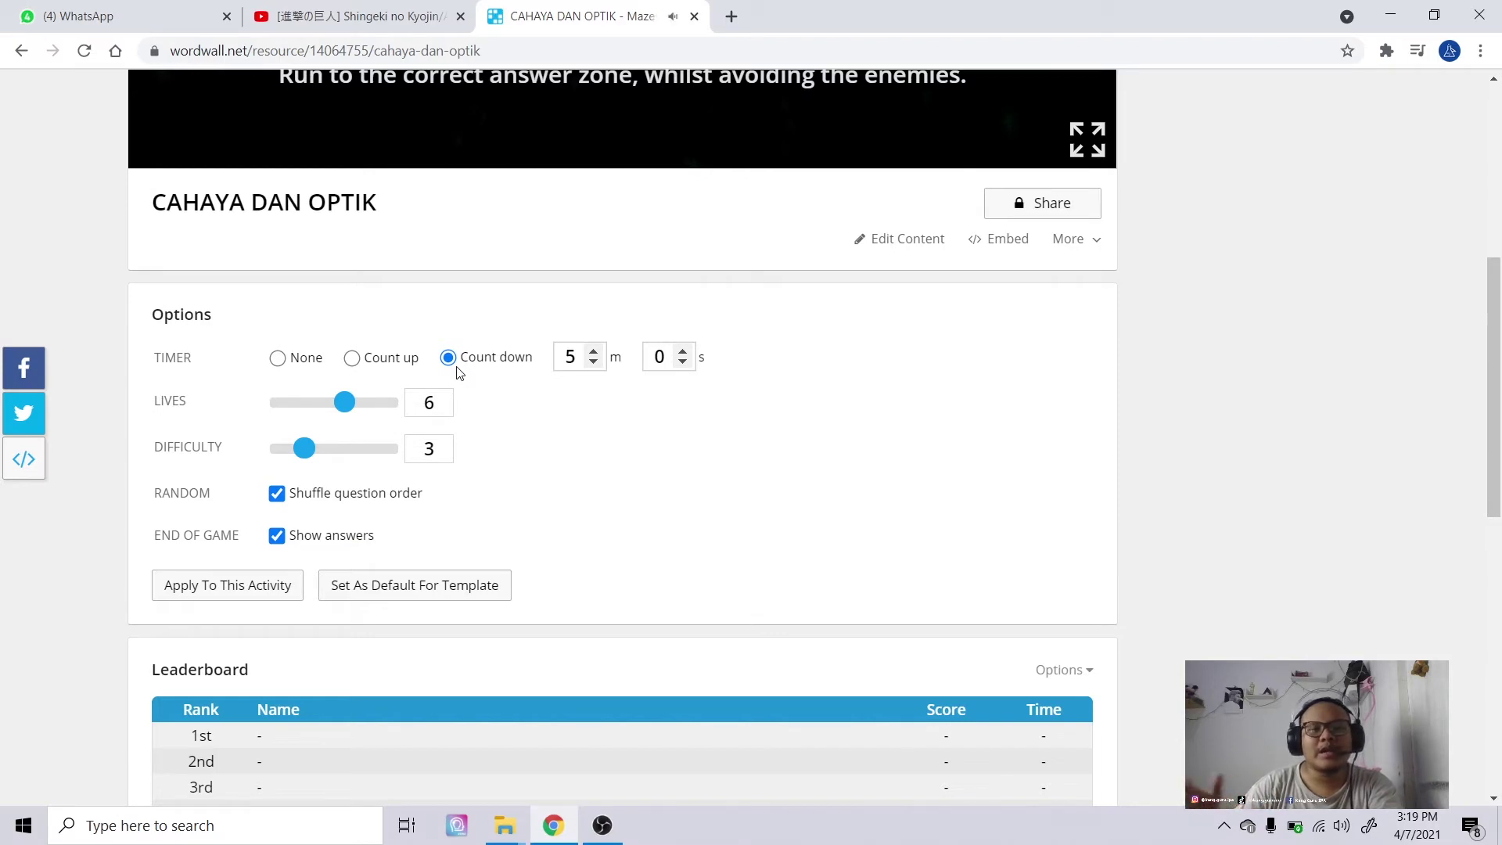
scroll(638, 358, "up", 1)
scroll(637, 359, "up", 5)
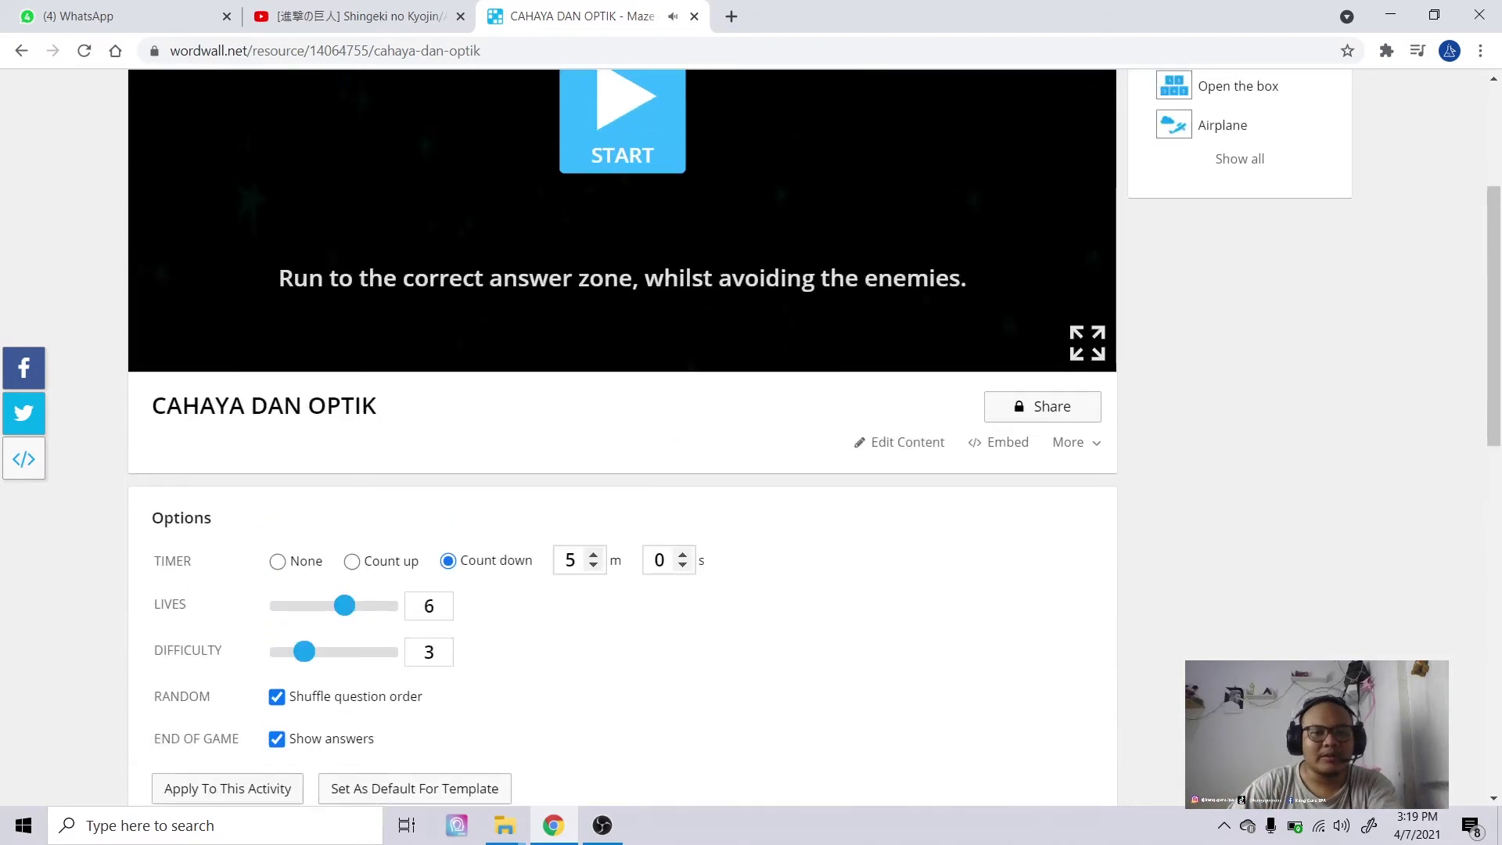
scroll(633, 369, "down", 7)
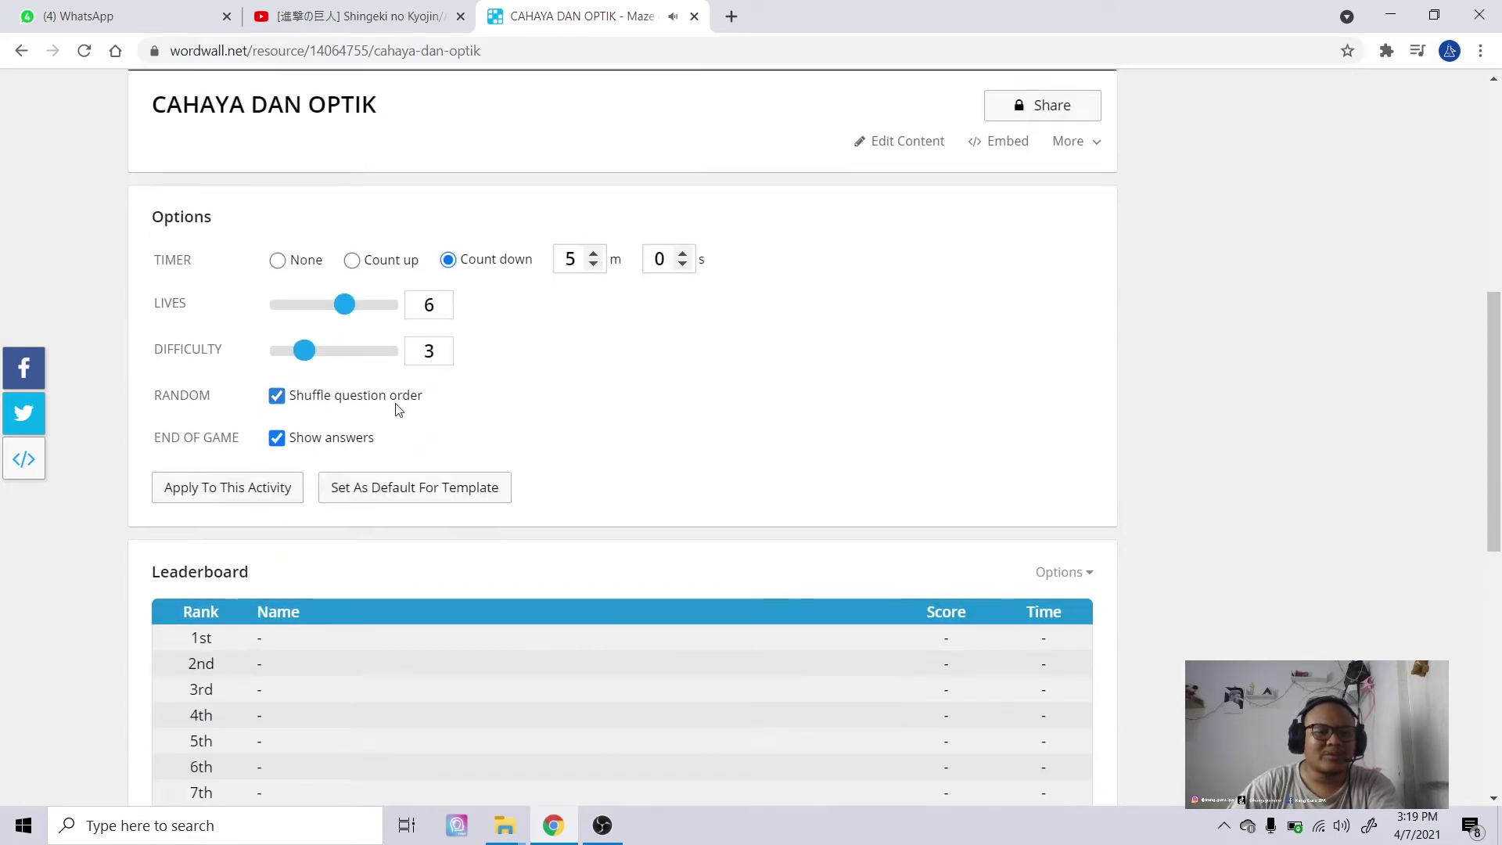
scroll(503, 409, "up", 2)
scroll(553, 405, "up", 2)
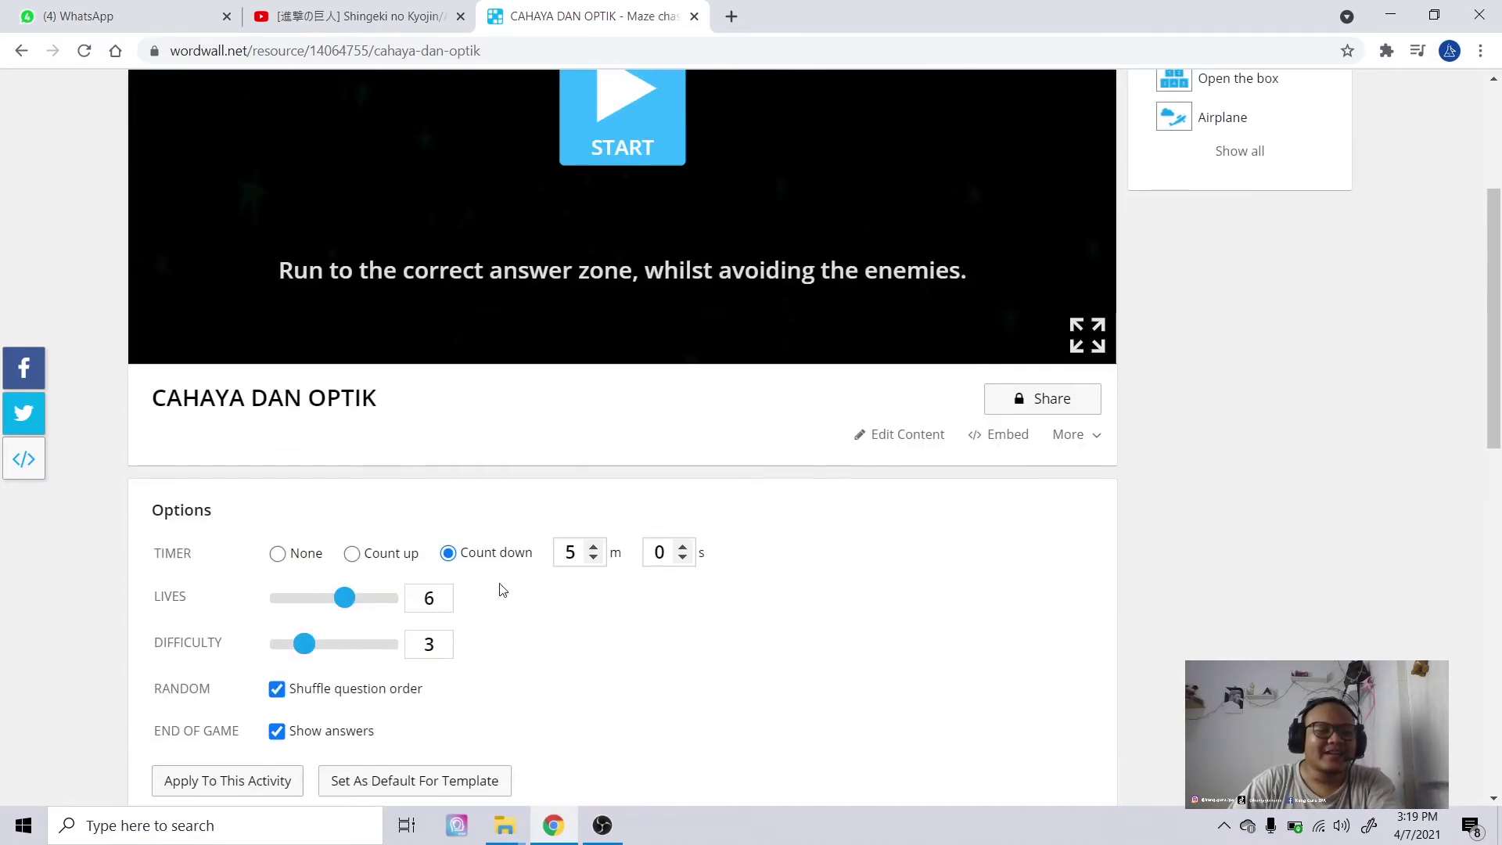
scroll(496, 590, "down", 1)
left_click(200, 692)
- Open the leaderboard options, keep the leaderboard enabled and set its size to Top 20
scroll(723, 524, "down", 5)
scroll(723, 524, "down", 7)
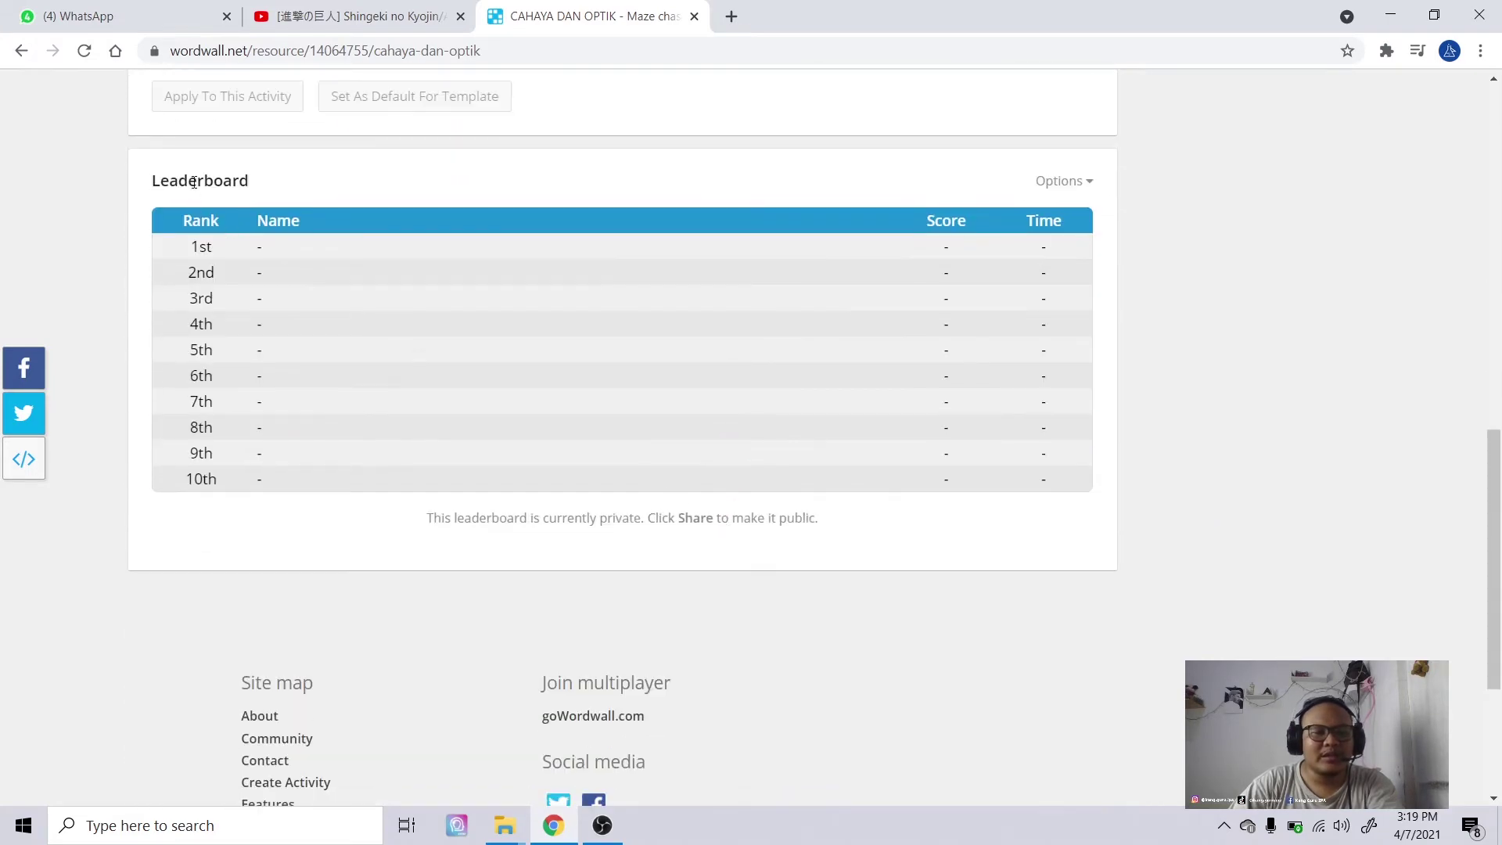
left_click(1057, 182)
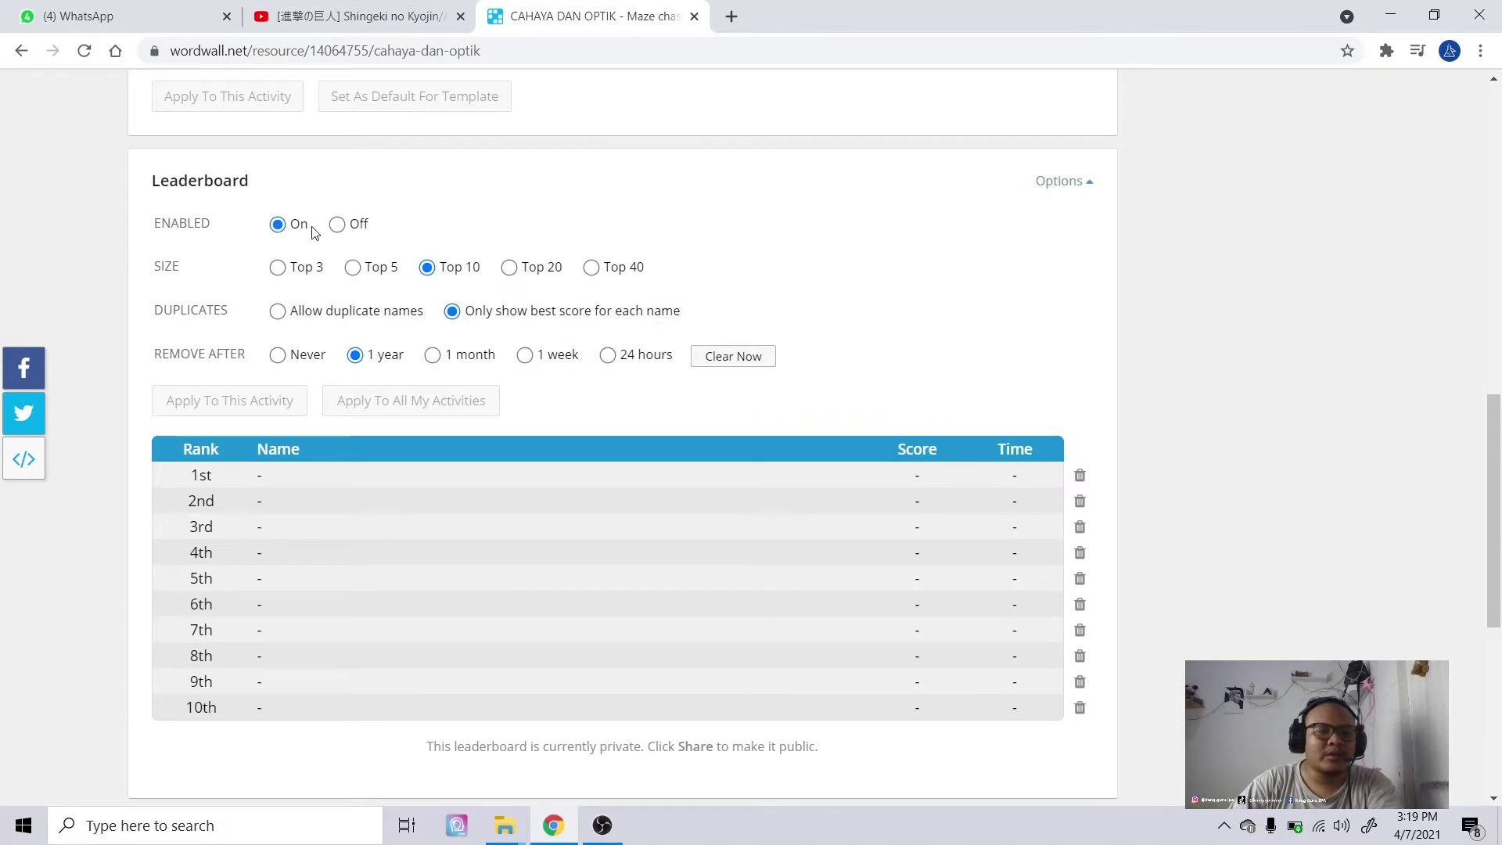
left_click(337, 225)
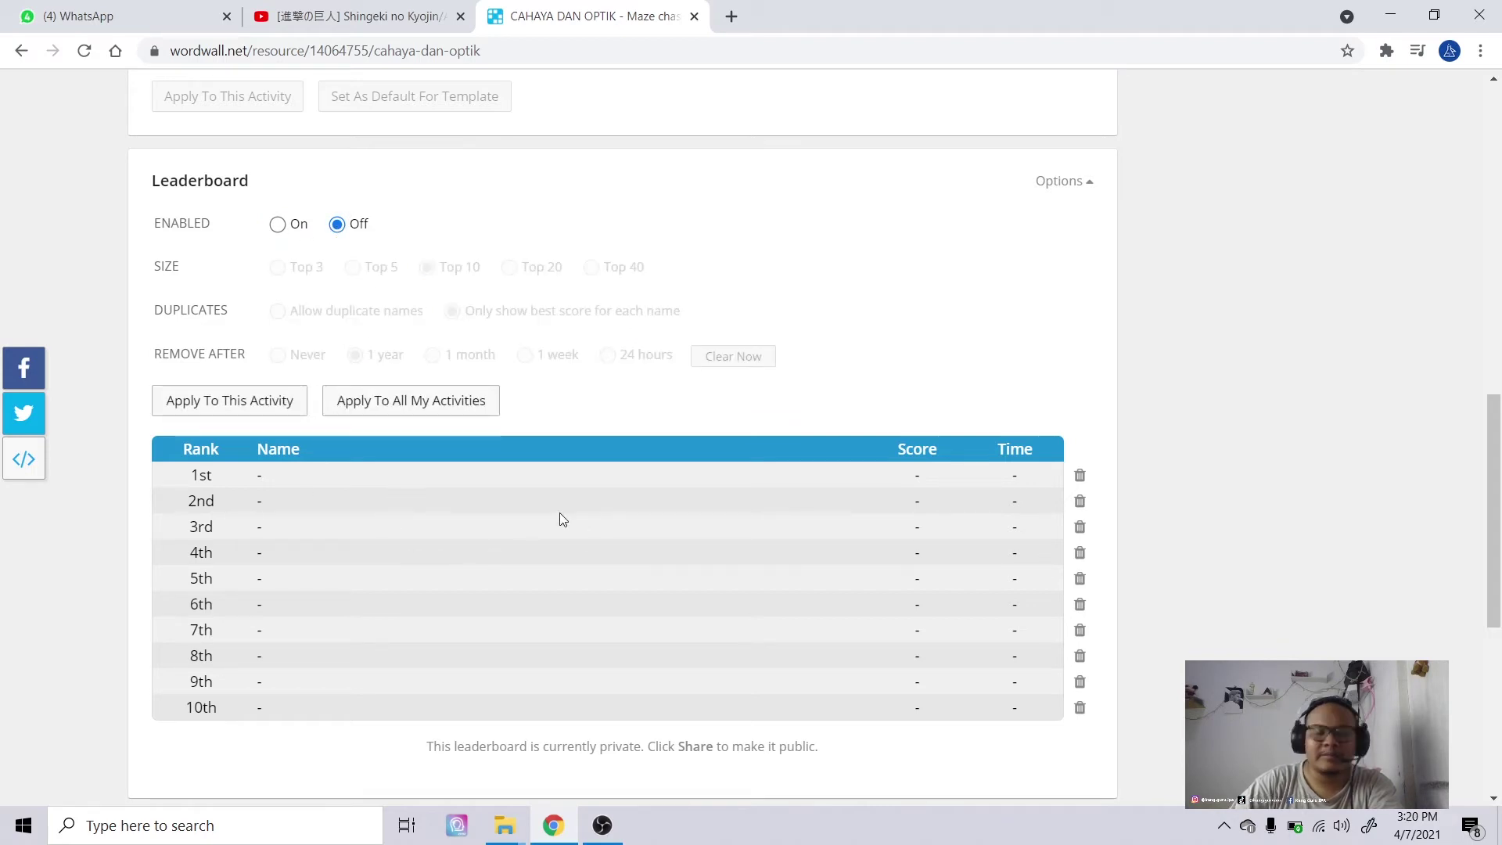
left_click(279, 223)
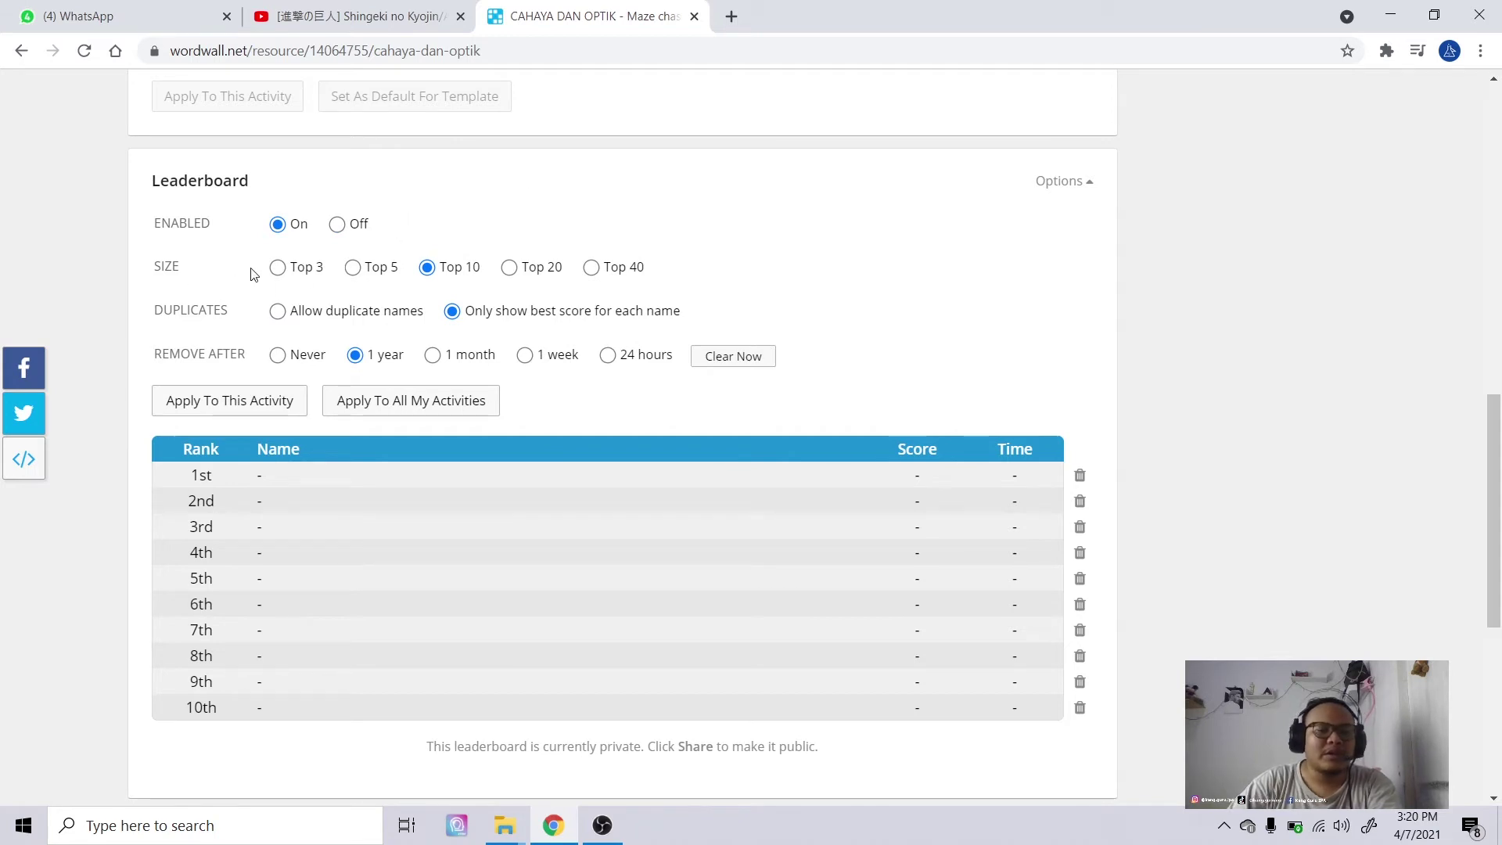
left_click(280, 270)
left_click(353, 269)
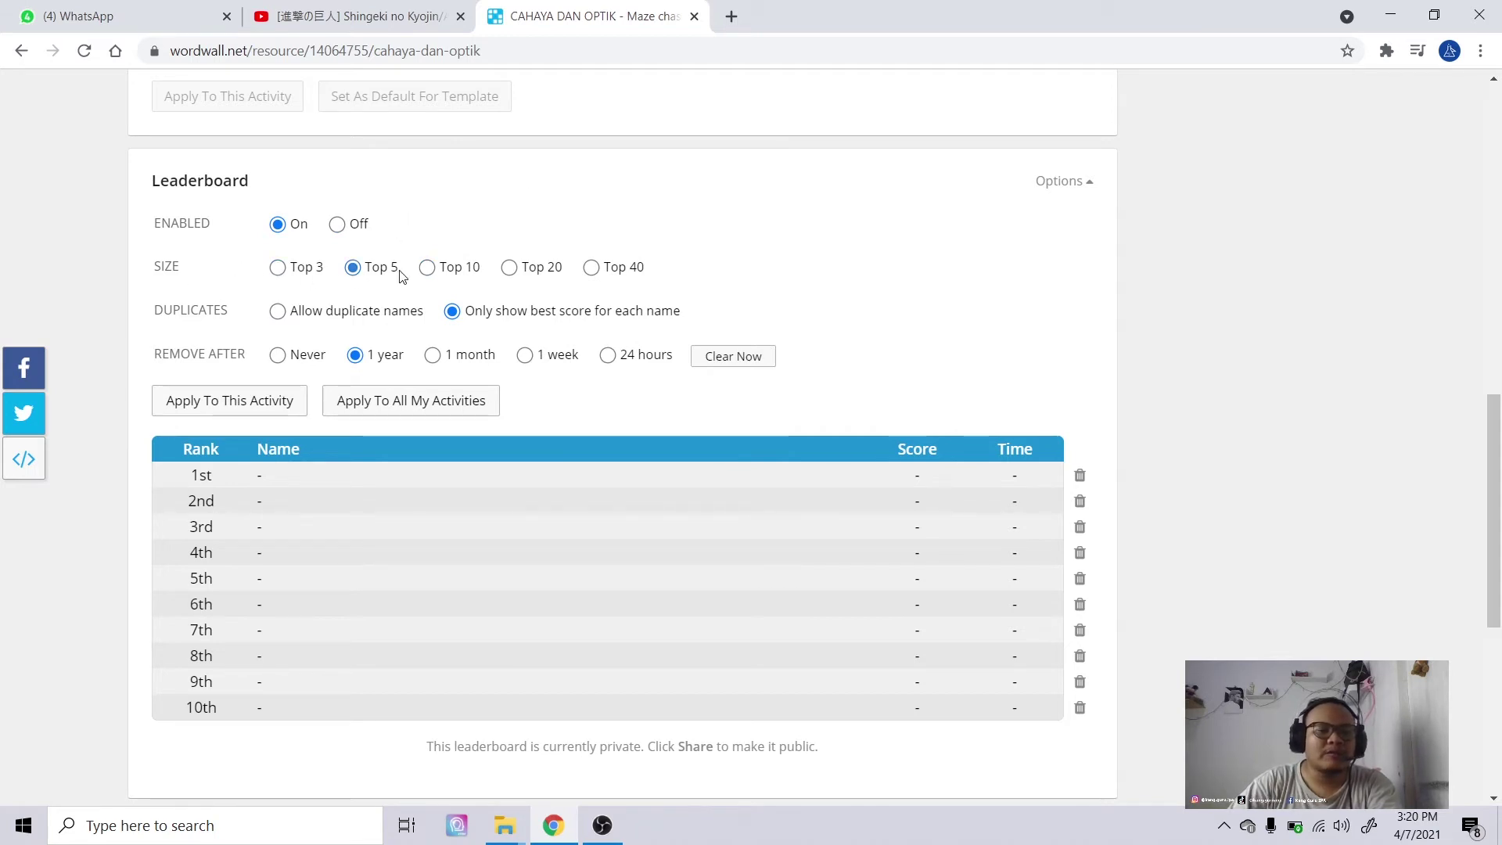
left_click(428, 268)
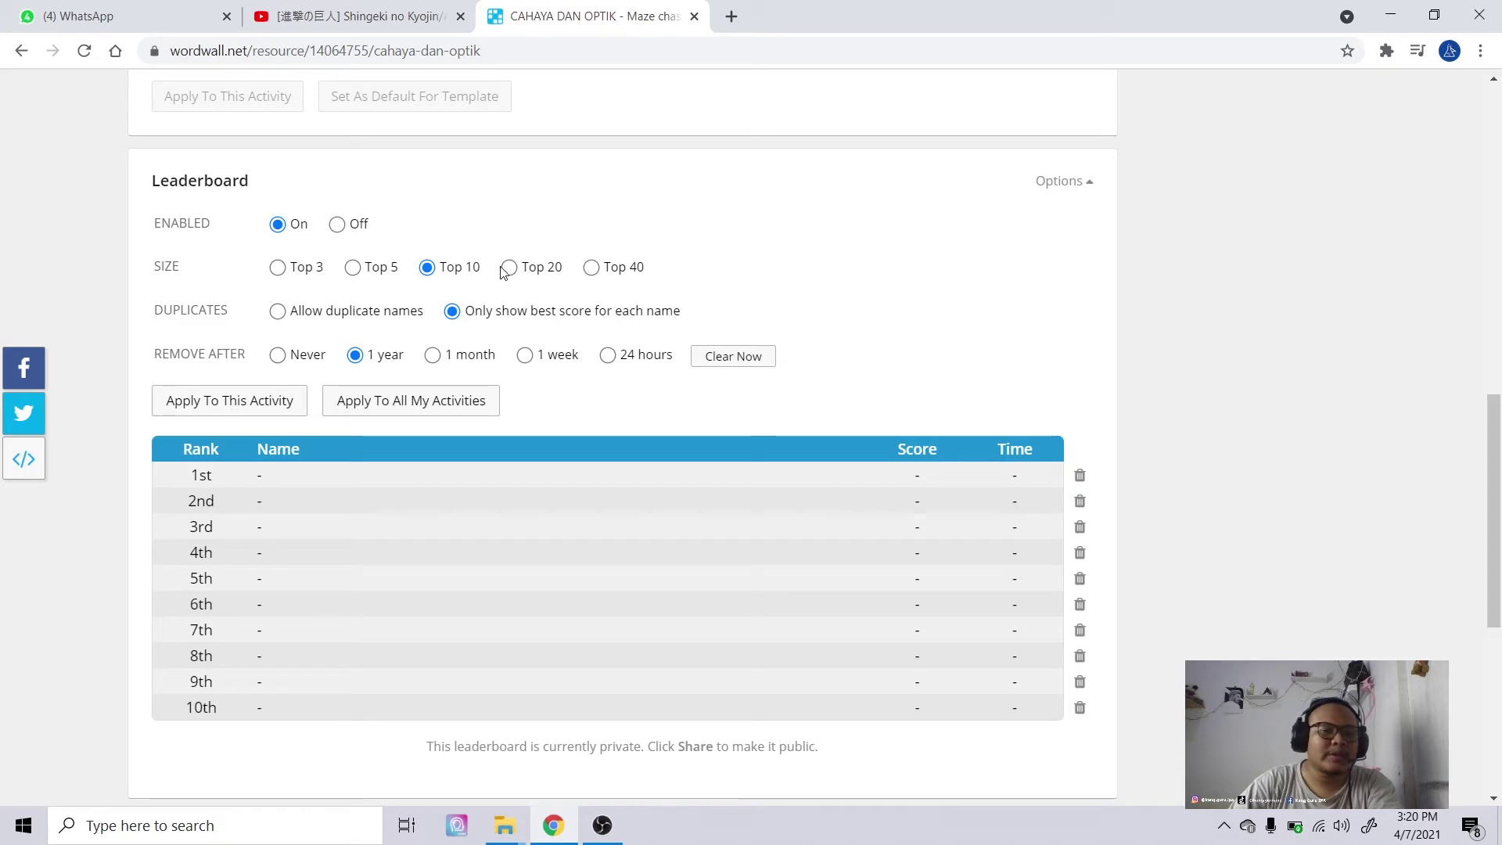
left_click(509, 267)
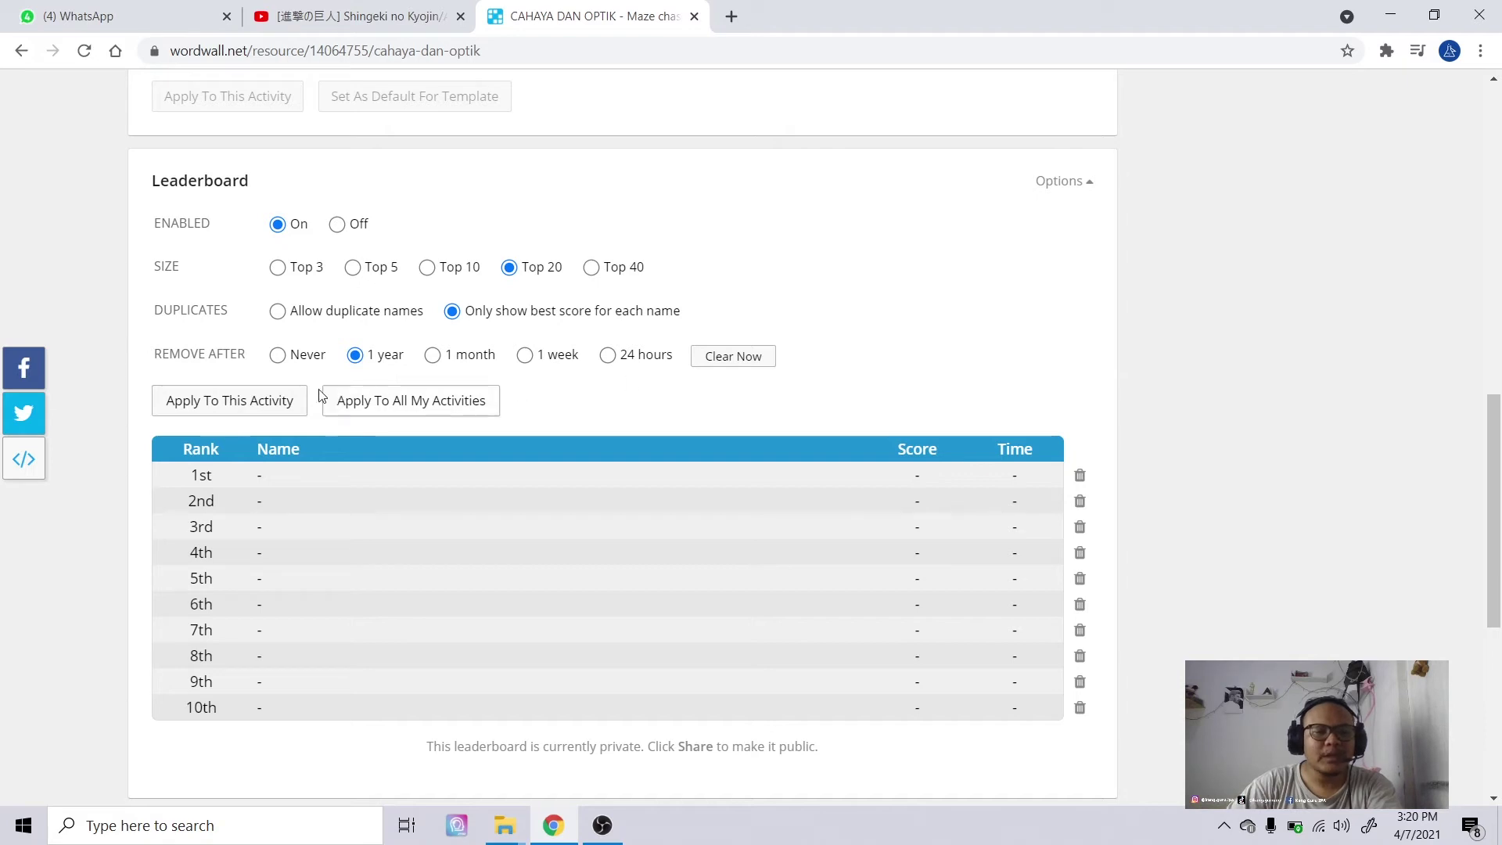
- Set leaderboard entries to be removed Never and apply the leaderboard options to this activity
left_click(277, 355)
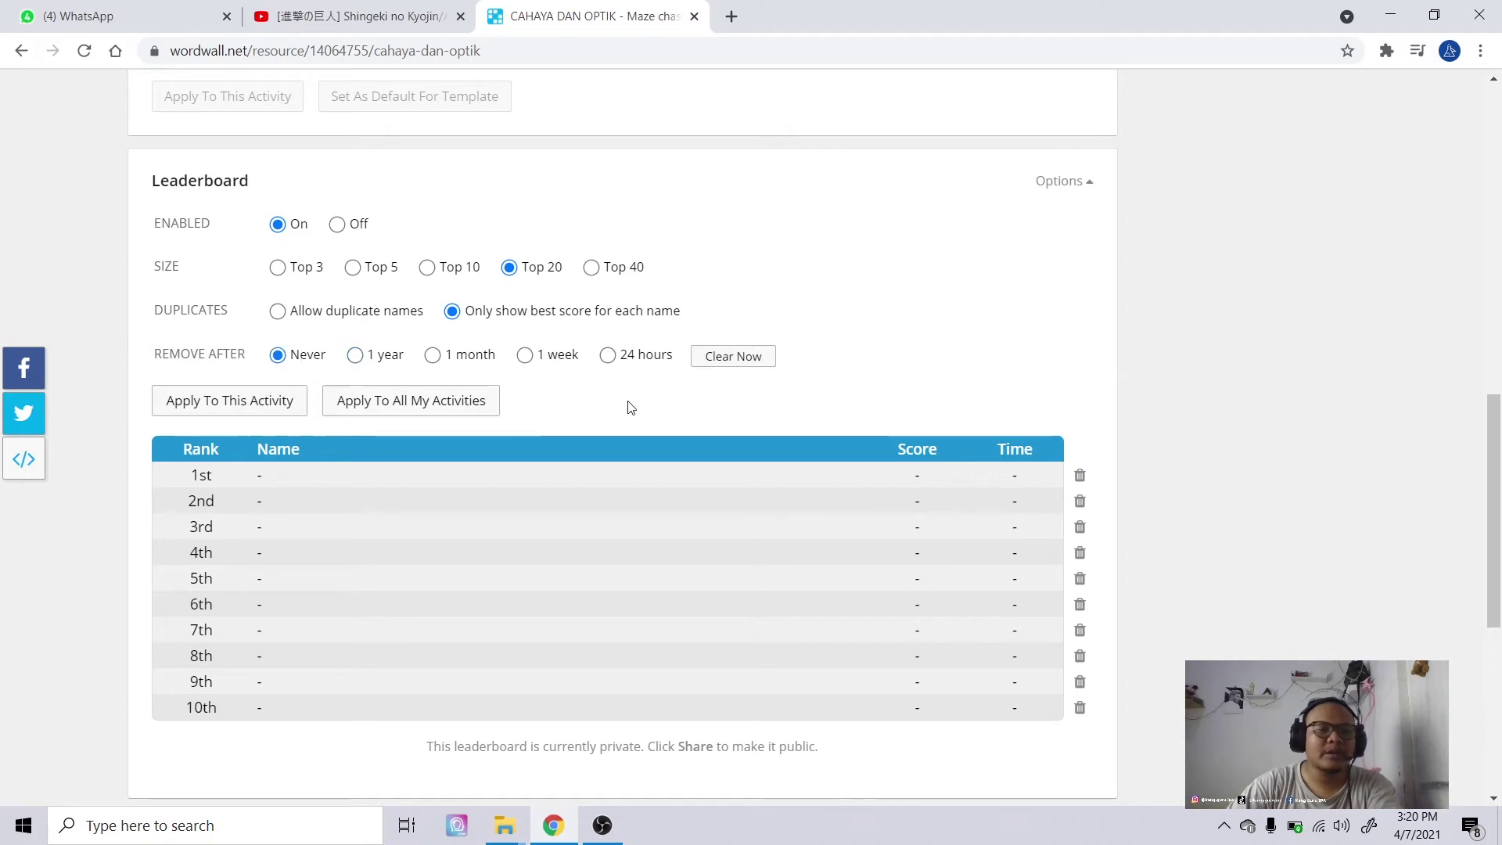
left_click(267, 415)
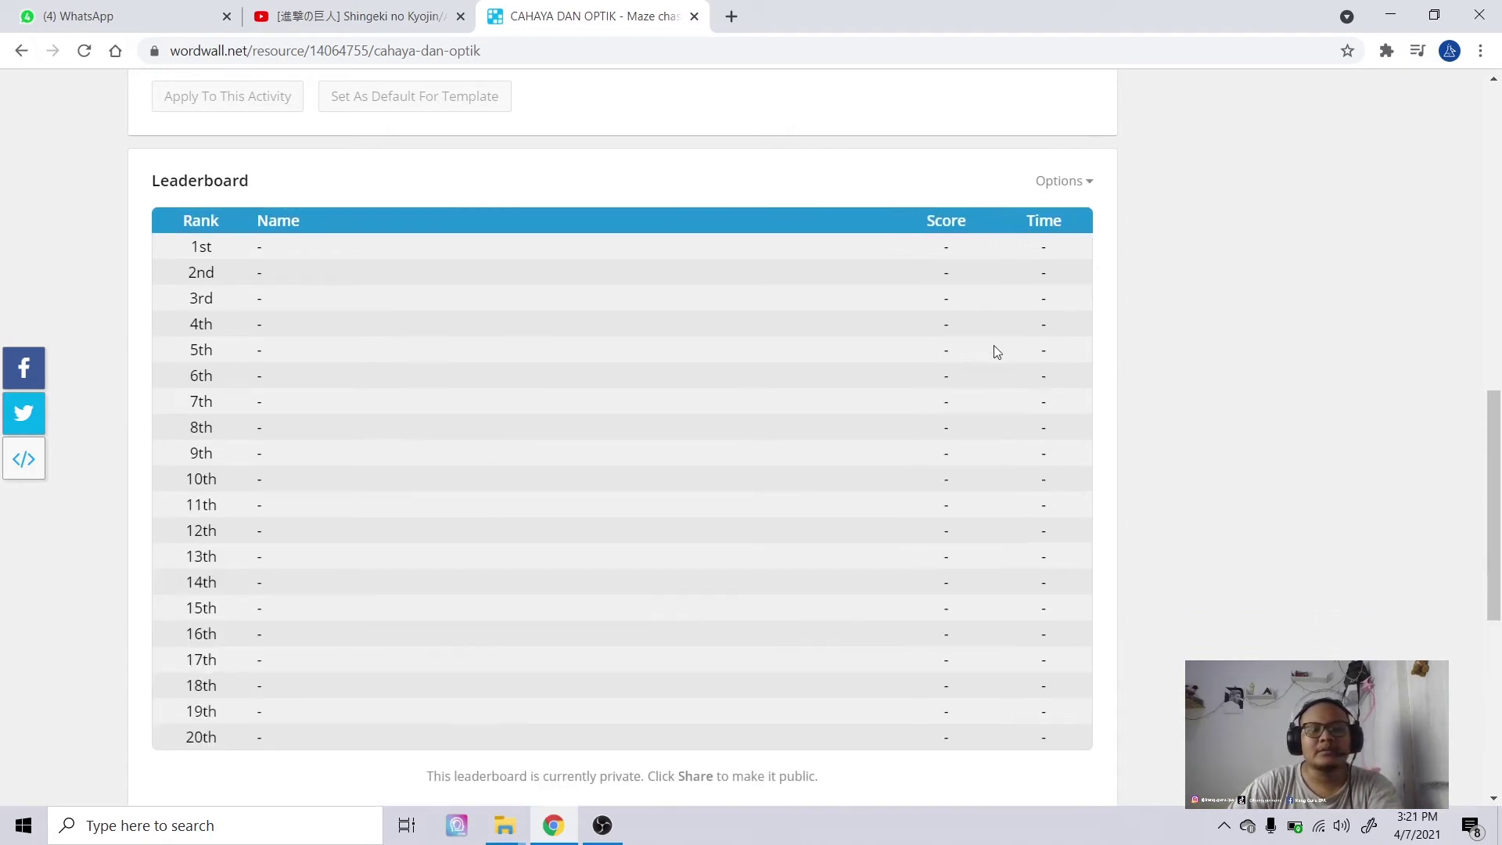
- Open the activity's sharing choices and choose to make it public for other teachers
scroll(873, 506, "down", 4)
scroll(870, 505, "up", 9)
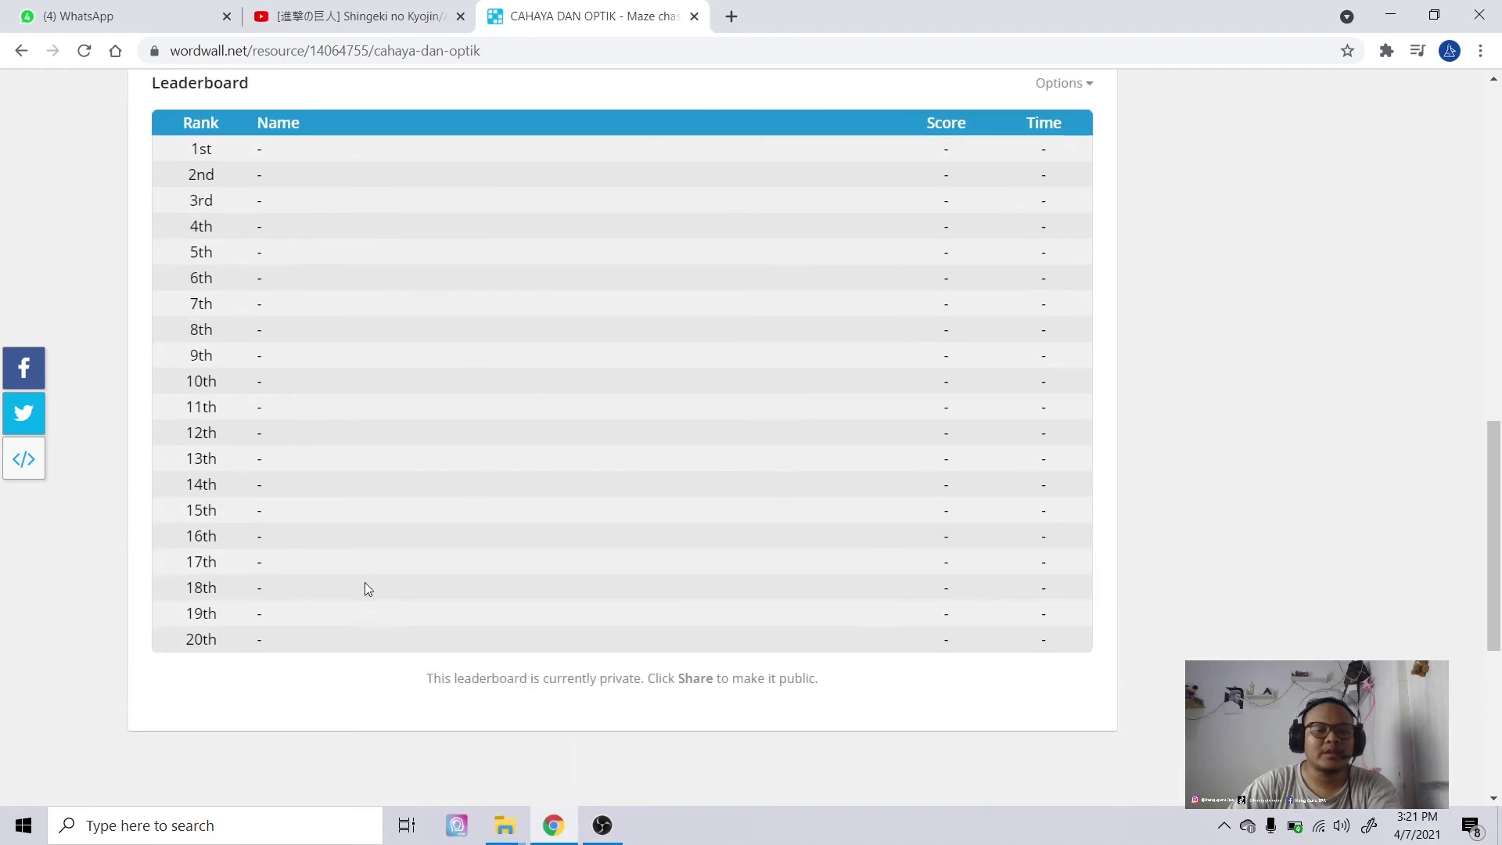
scroll(979, 497, "up", 6)
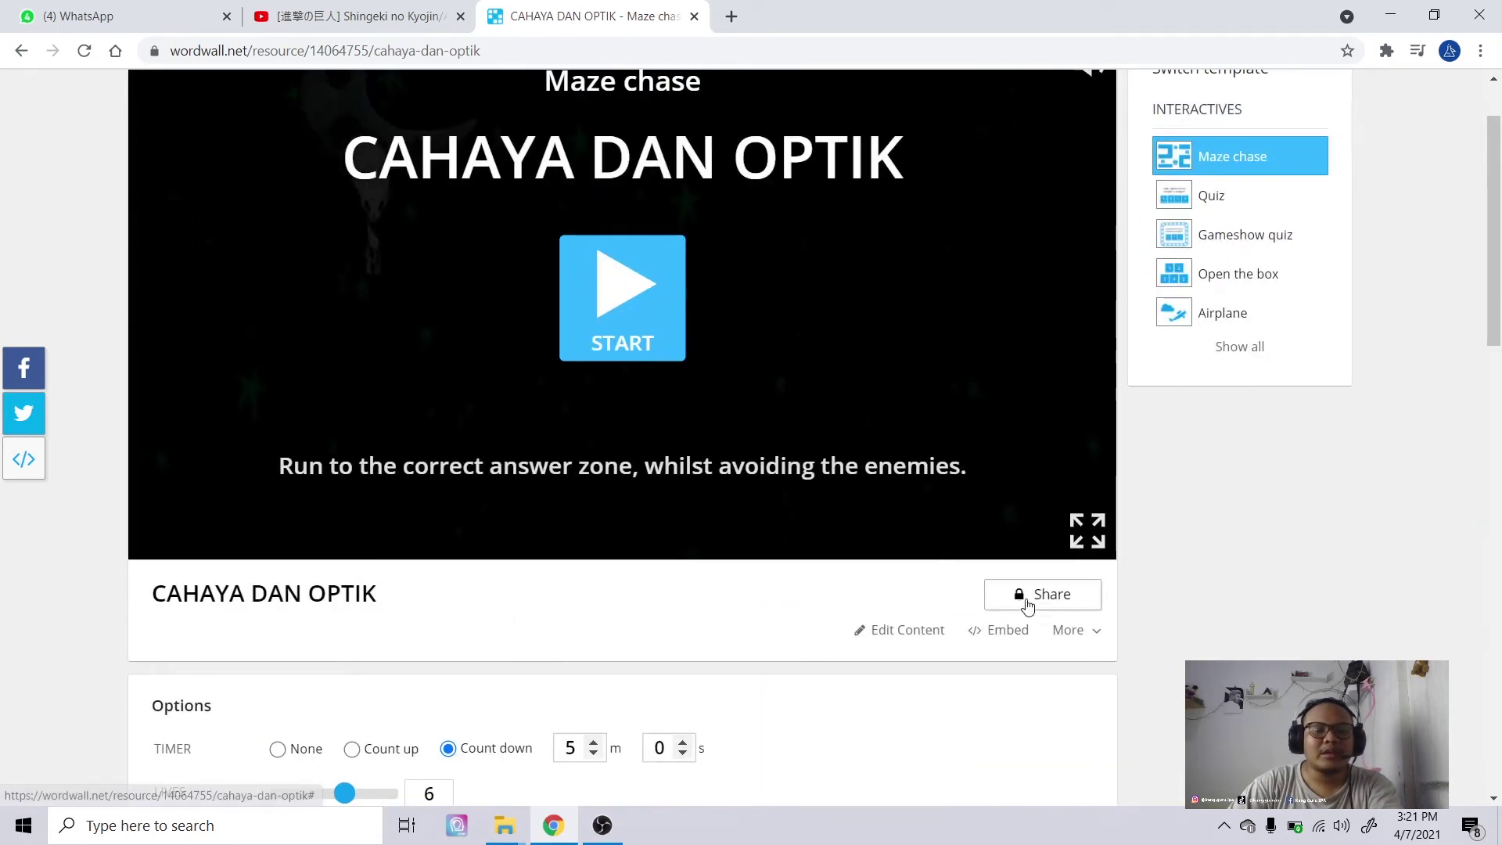
left_click(1025, 601)
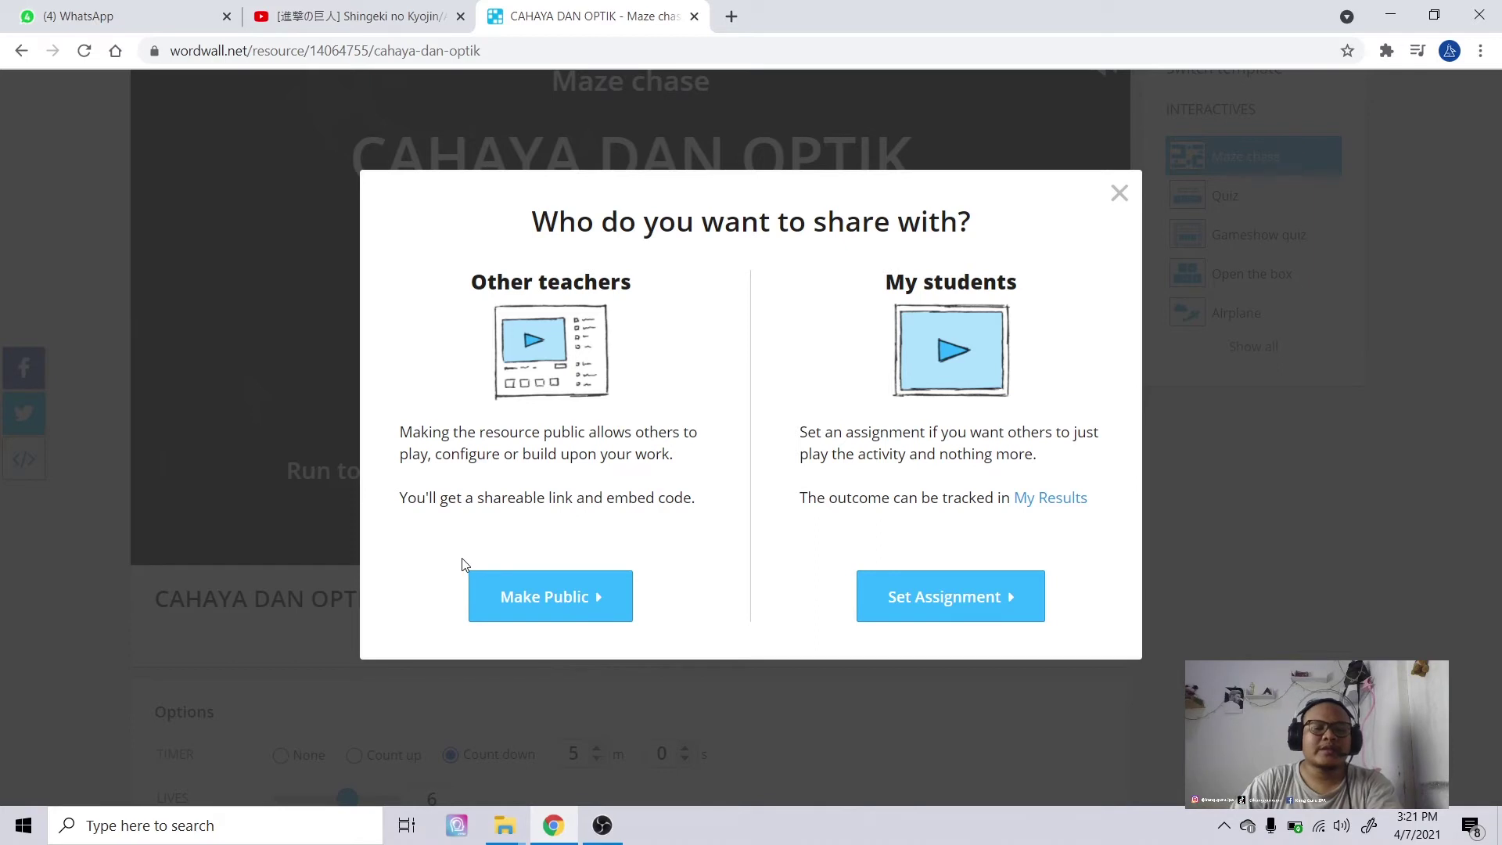
left_click(557, 610)
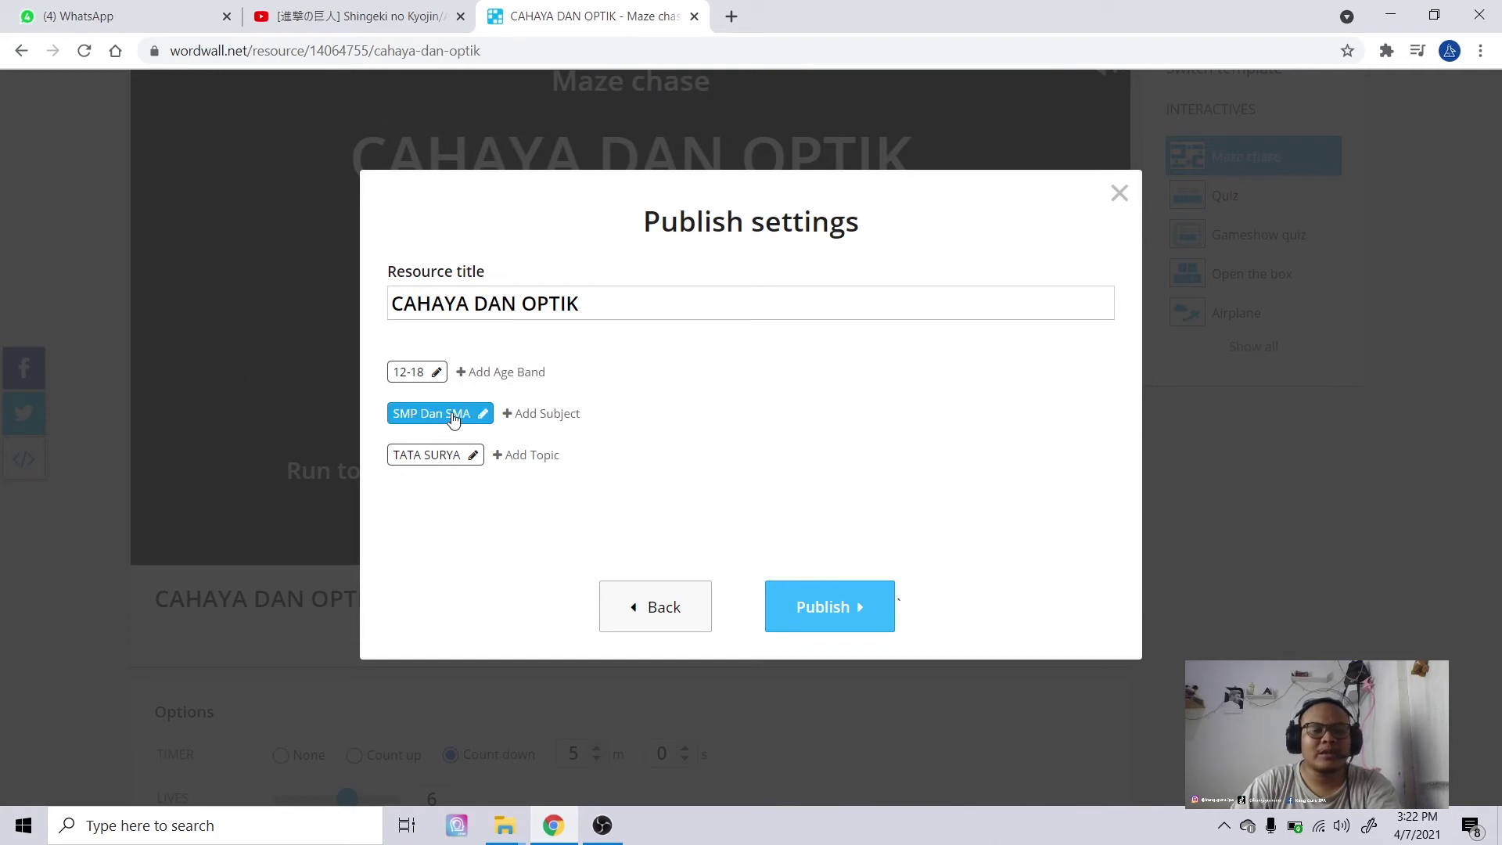
- Add the subject SD to the activity's publish settings
left_click(518, 414)
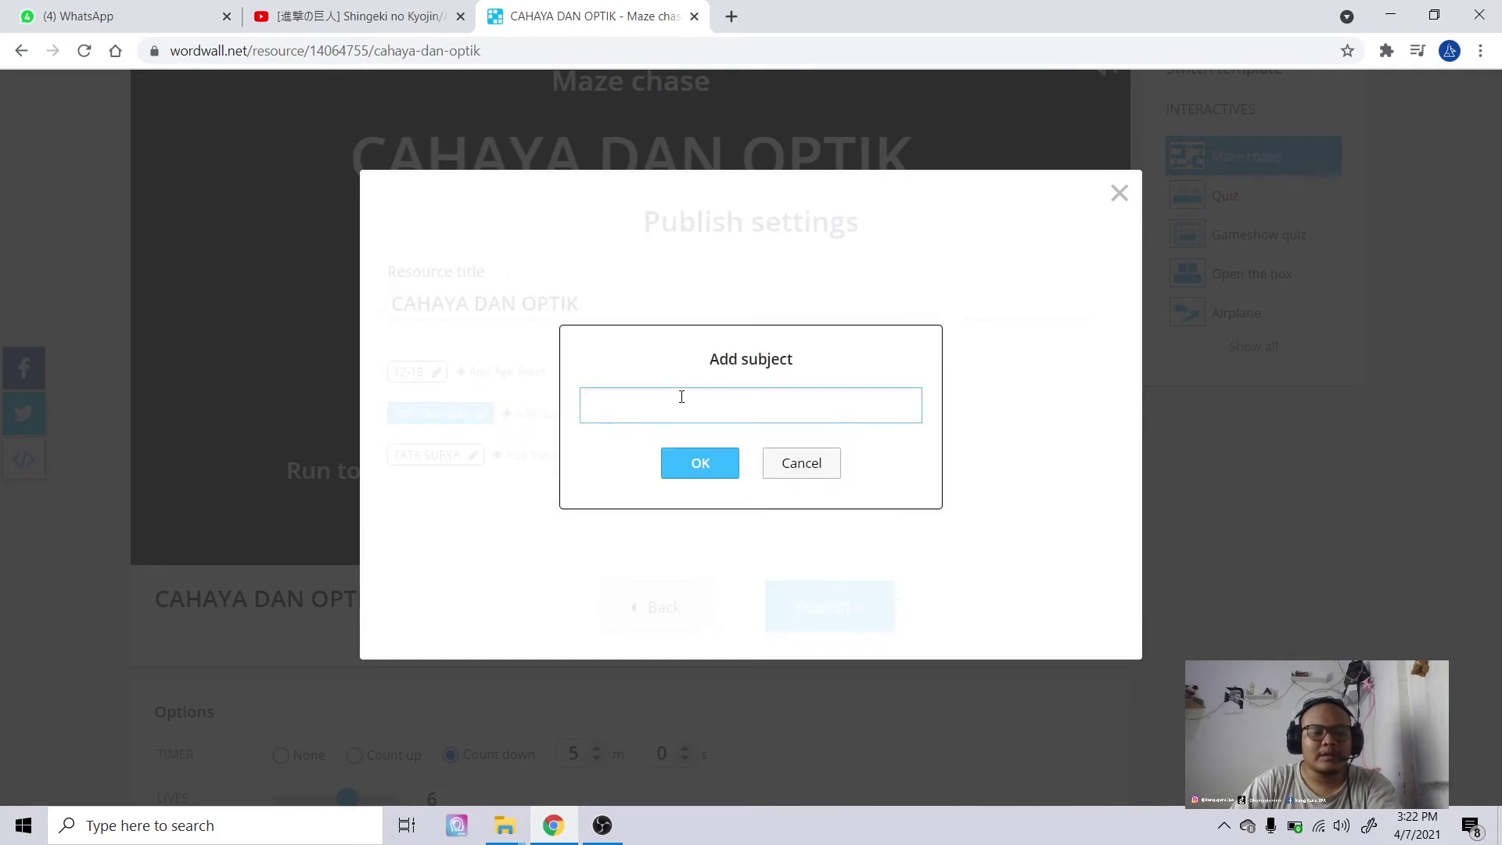
type("SD")
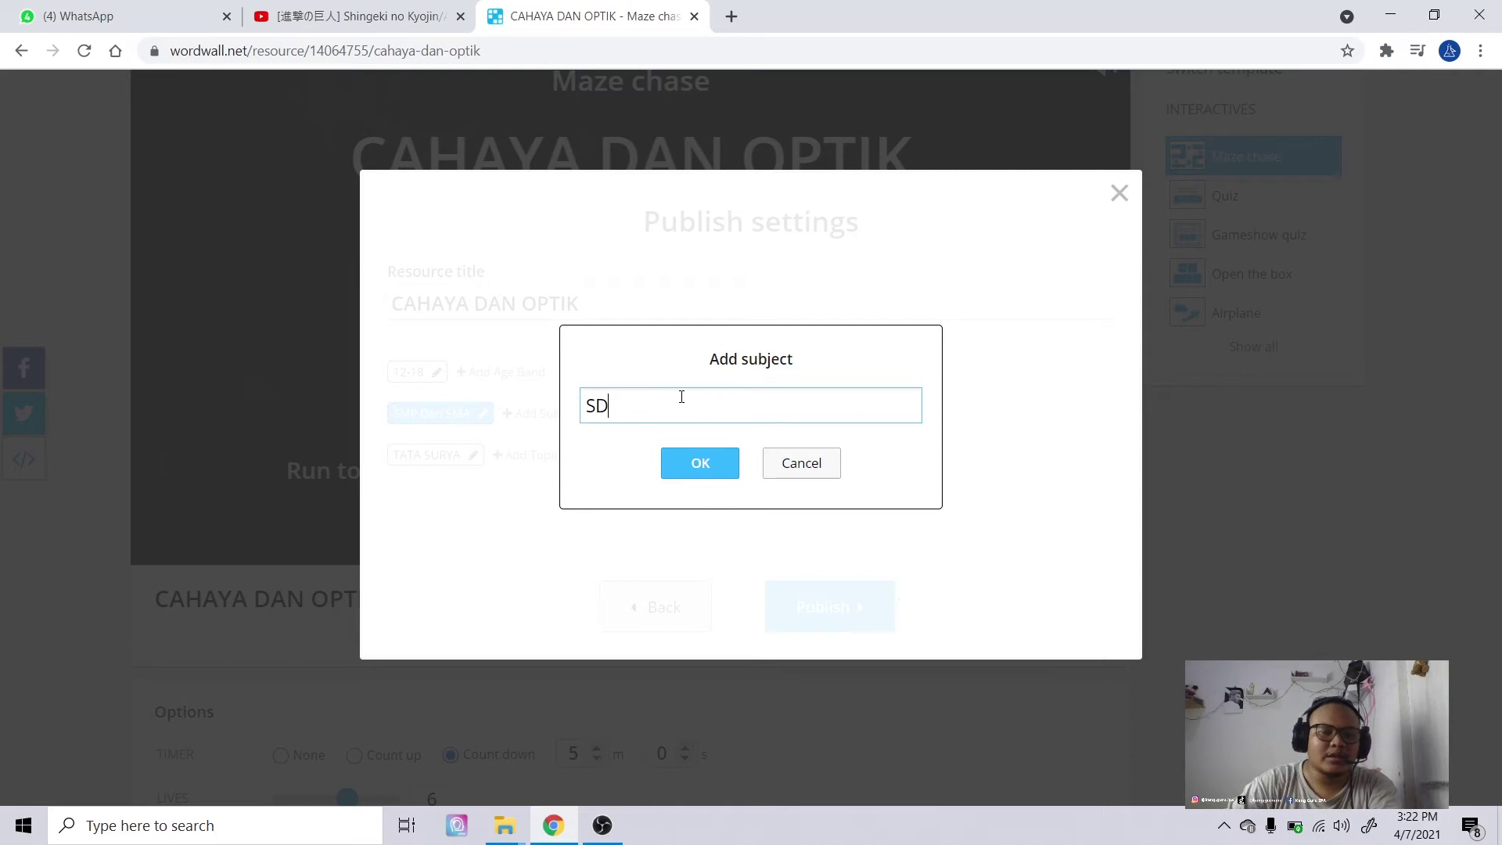
left_click(675, 463)
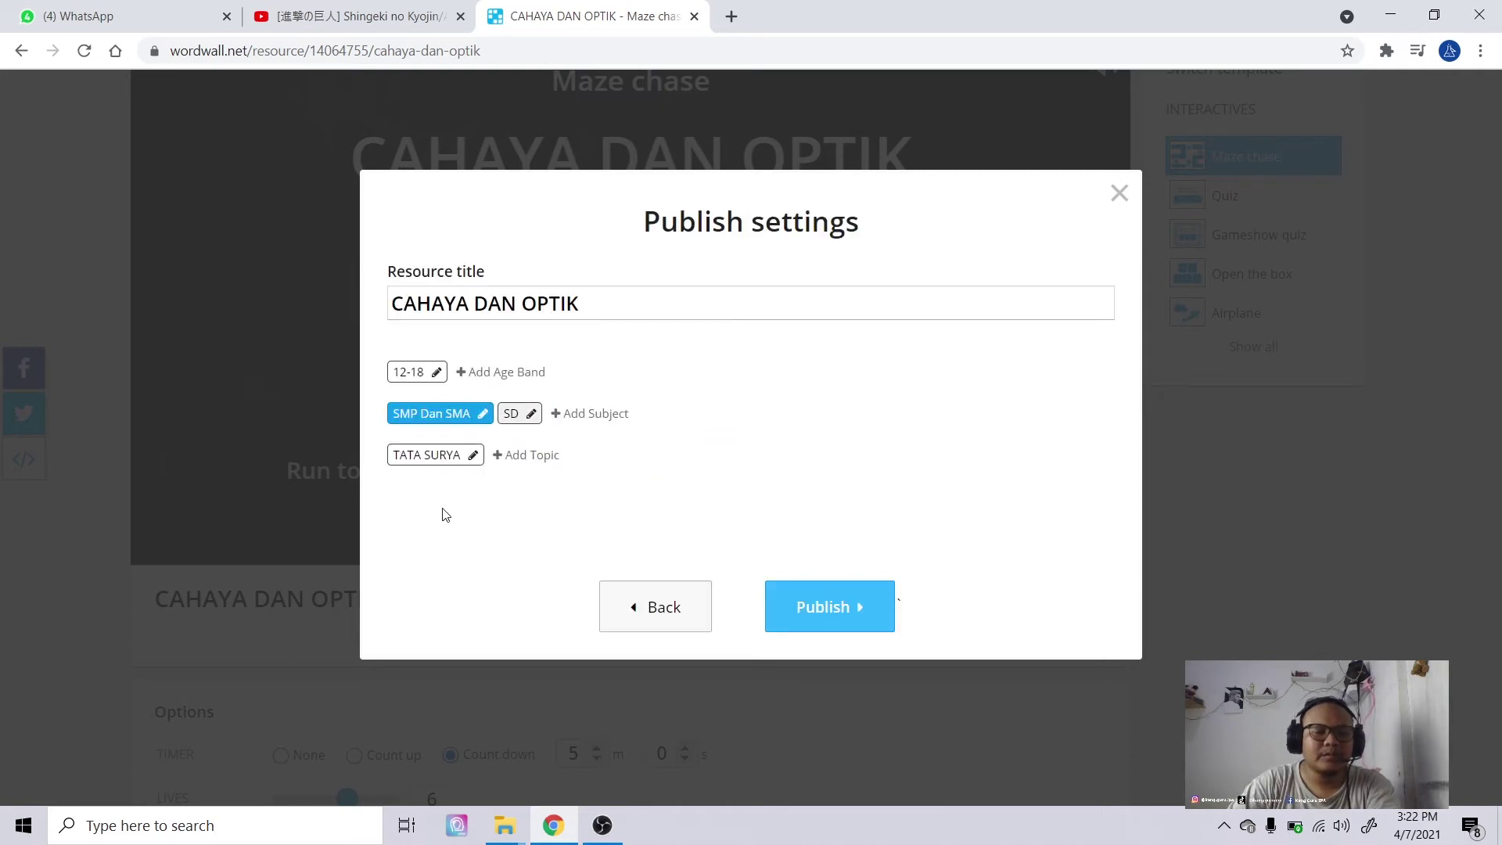
- Change the TATA SURYA topic tag to "Cahaya dan Optik" in the publish settings
left_click(472, 457)
left_click_drag(679, 413, 570, 419)
type("Cajhay")
key("BackSpace")
key("BackSpace")
type("haya")
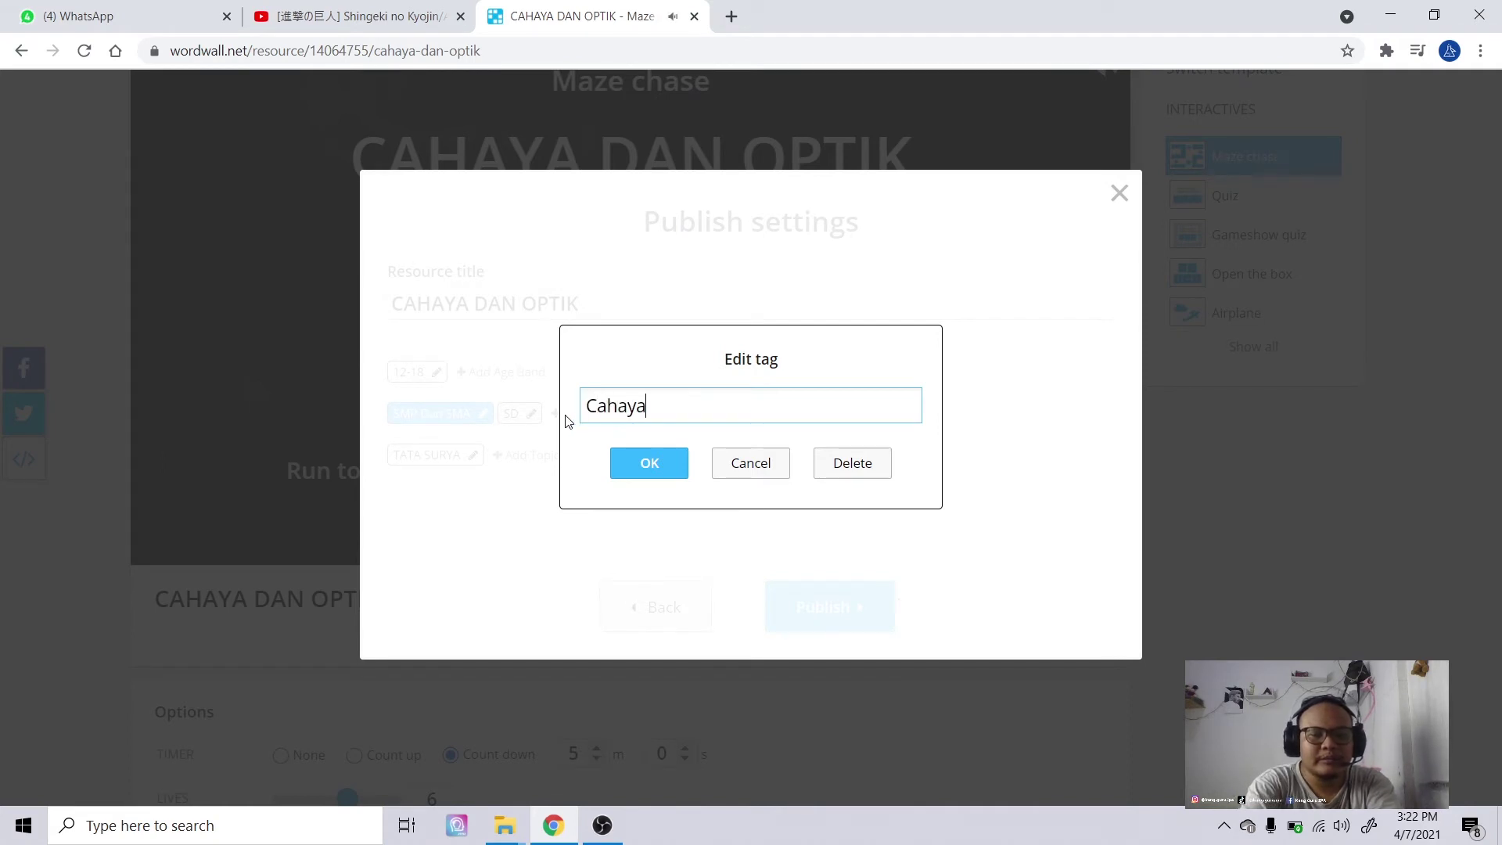
type(" dan Opti")
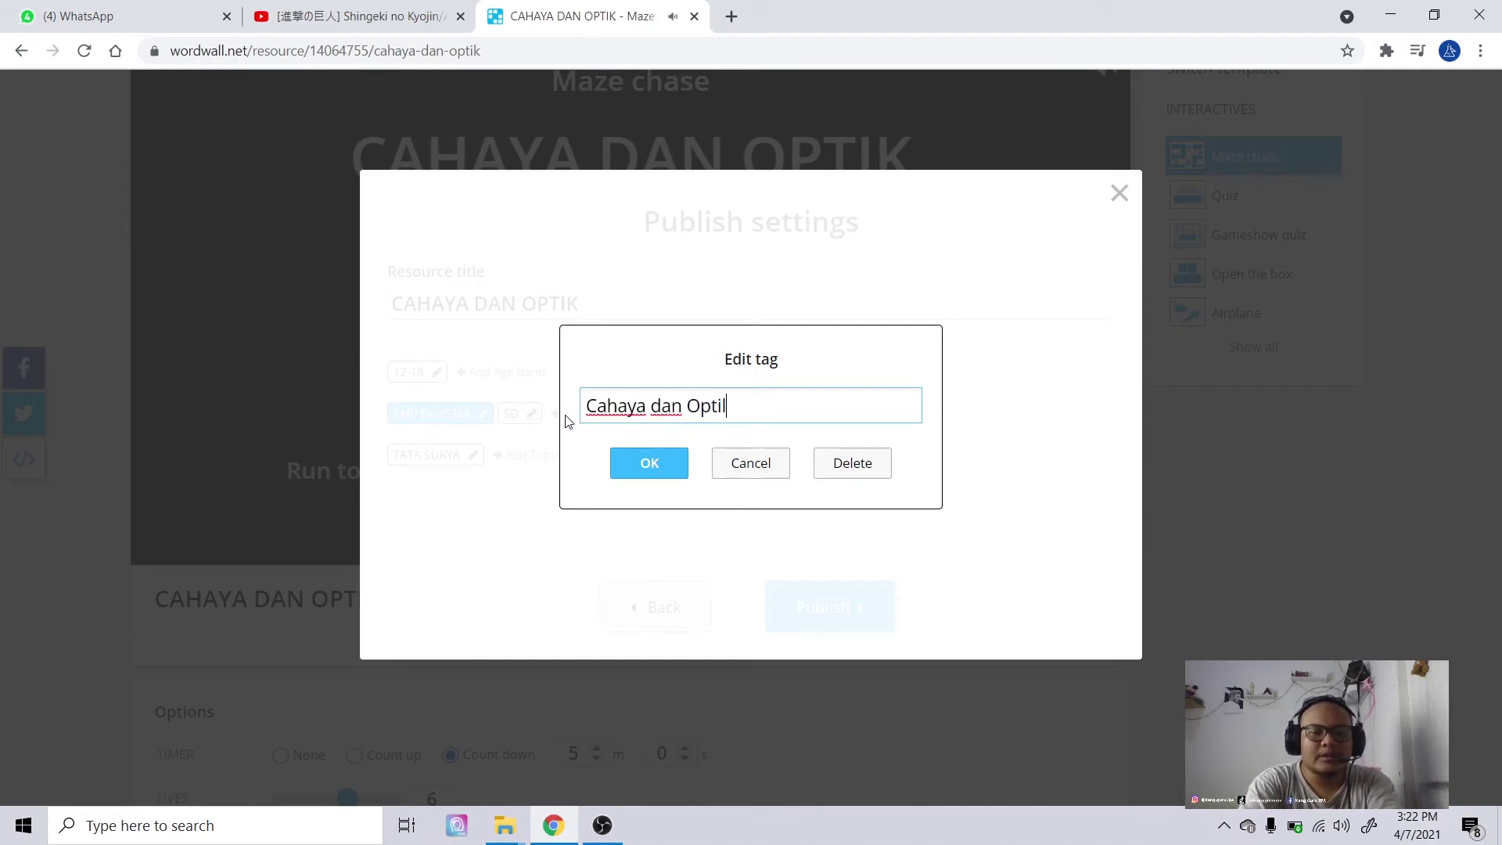
type("k")
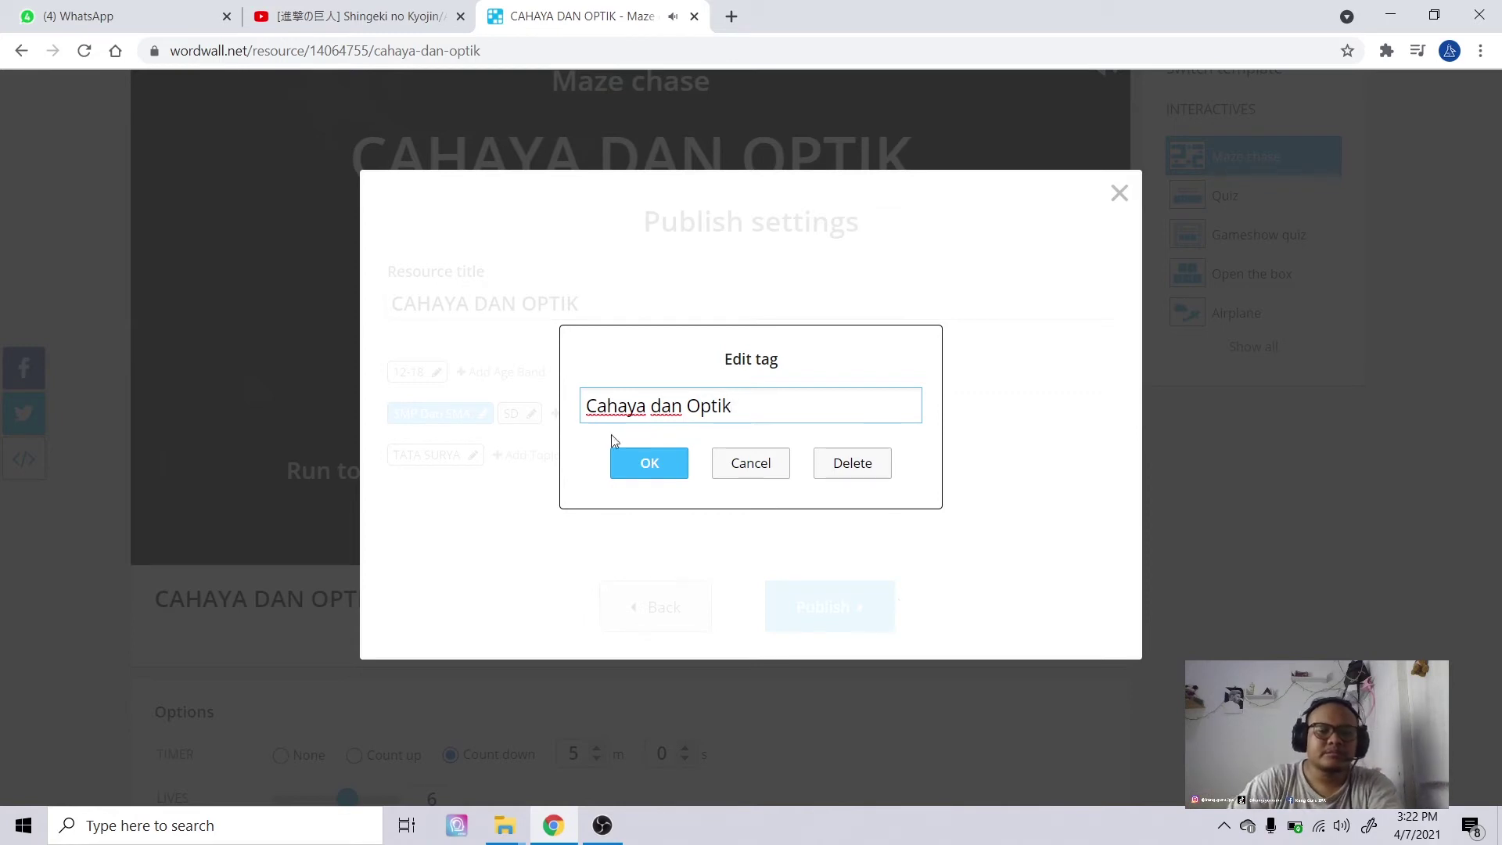
left_click(638, 465)
- Publish the resource, copy the link for other teachers and finish sharing
left_click(810, 610)
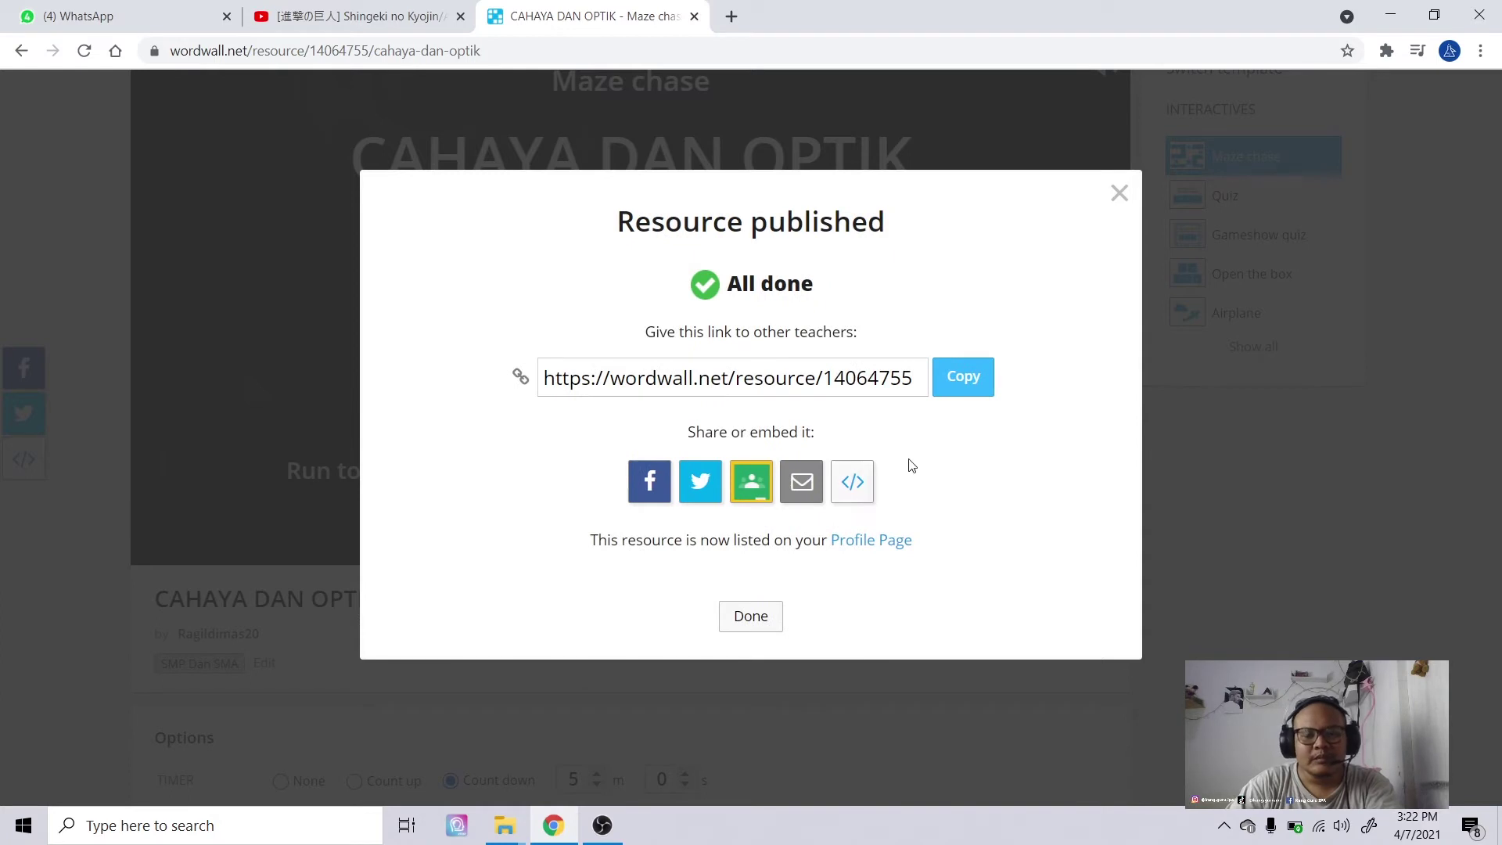
left_click(959, 380)
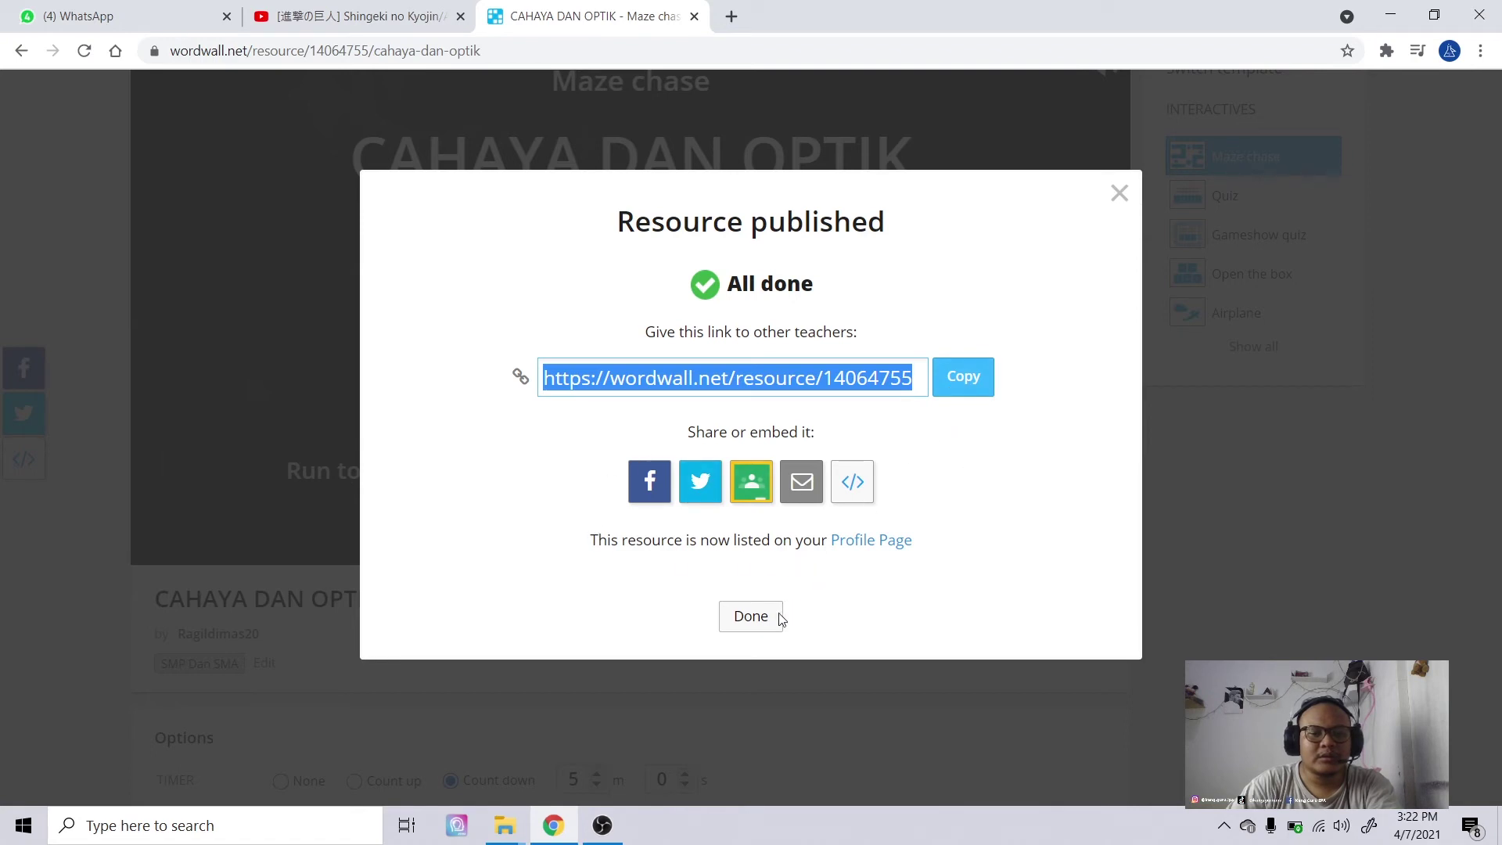
left_click(751, 618)
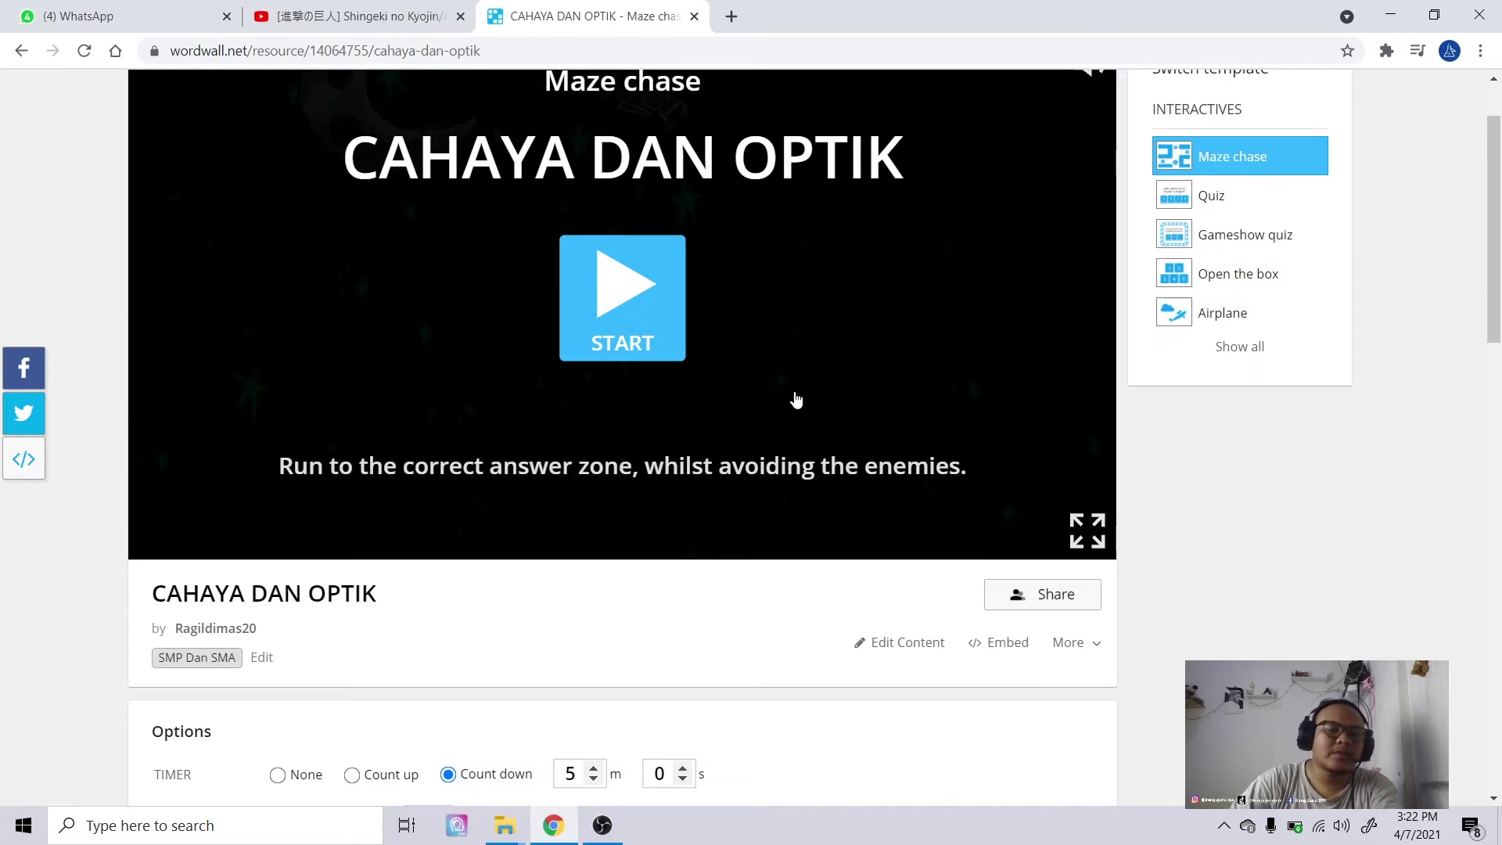
- Check the copied resource link by loading it in a new browser tab, and close that tab
scroll(794, 395, "up", 1)
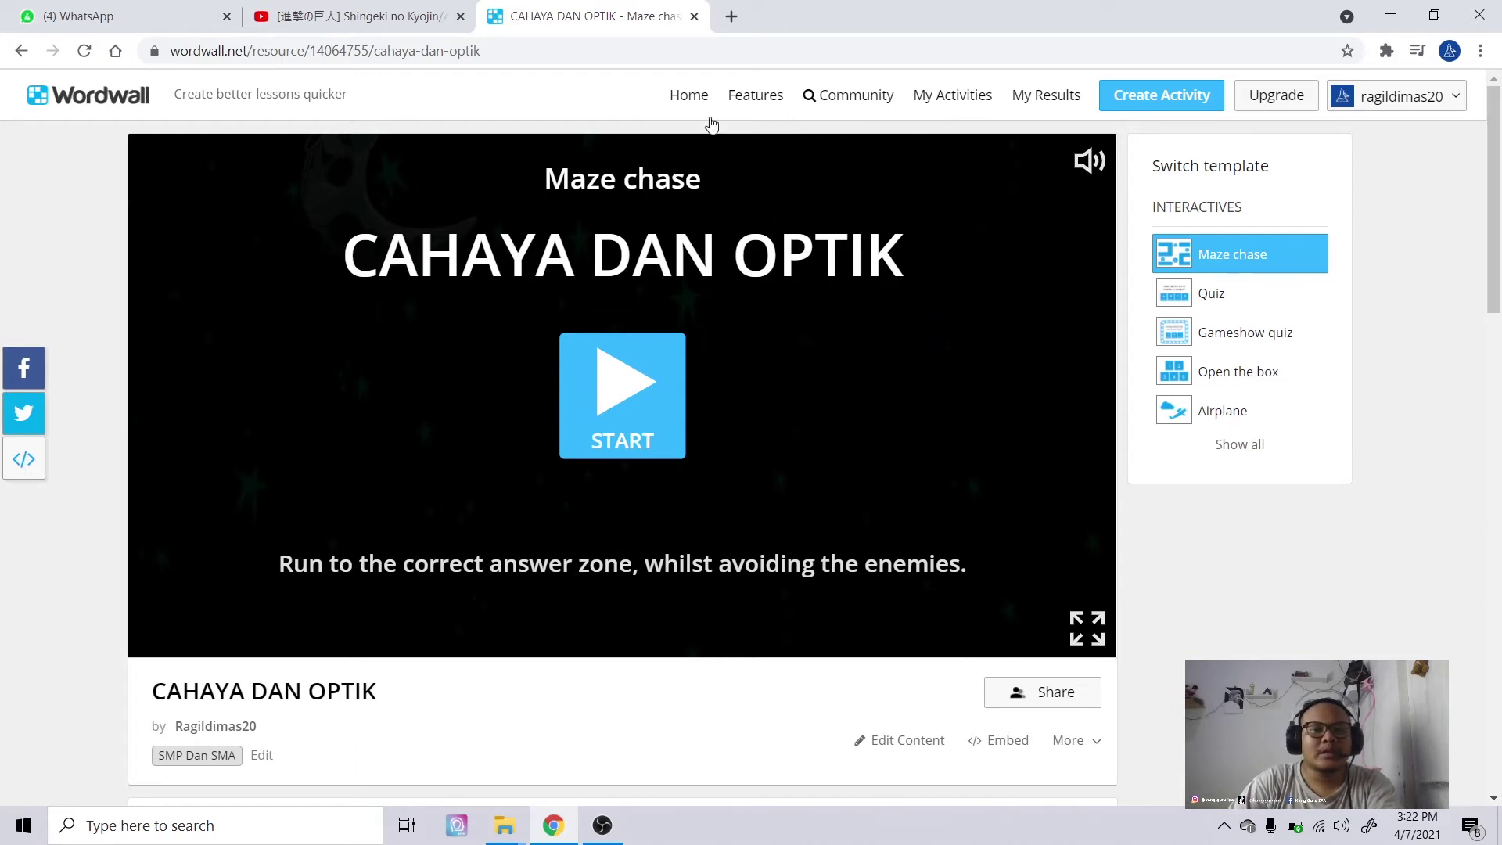
left_click(731, 17)
left_click(730, 49)
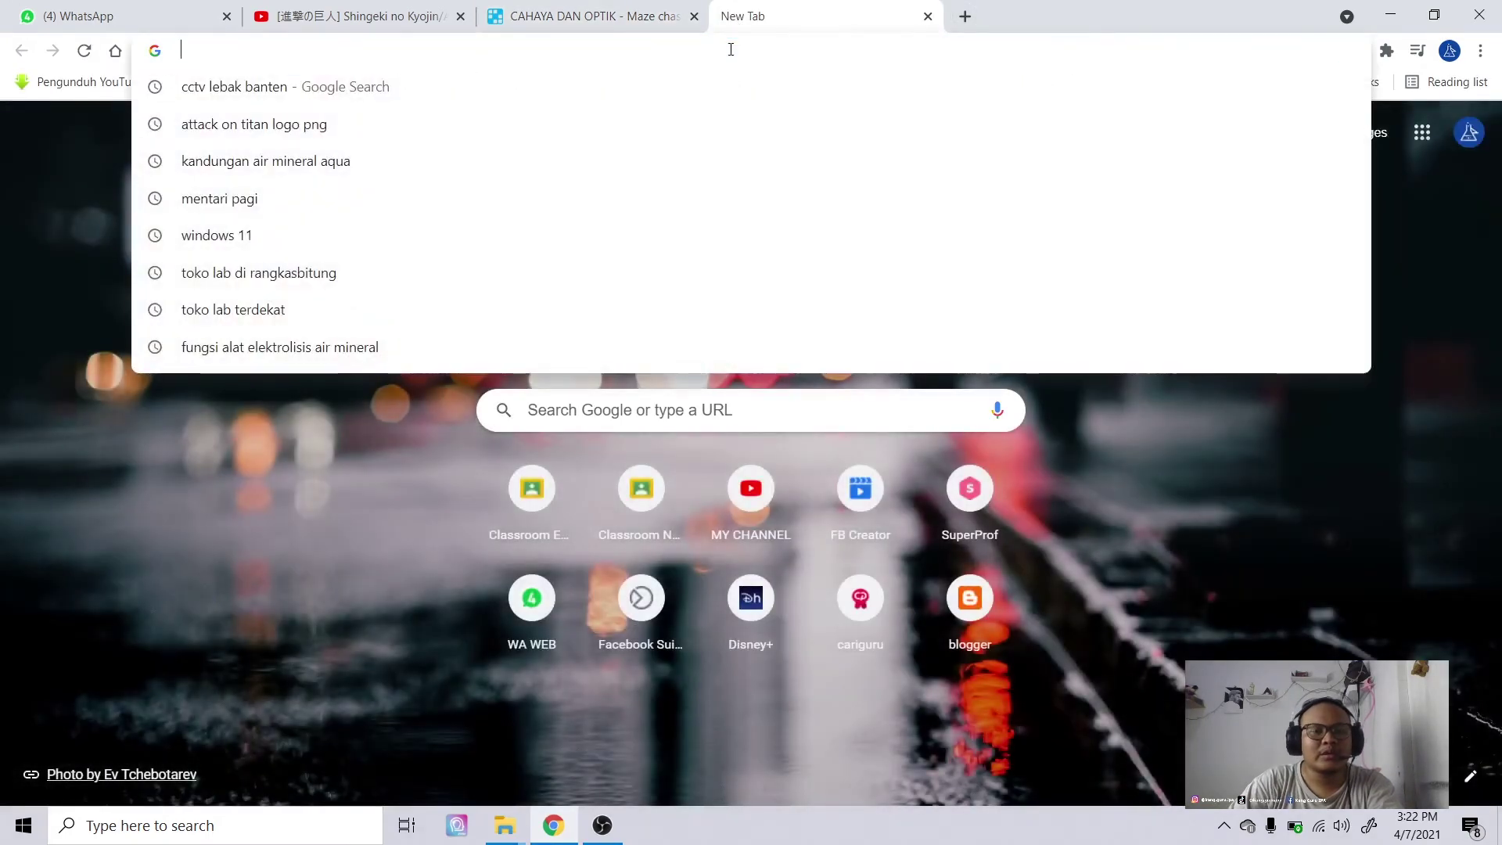
key("ctrl+v")
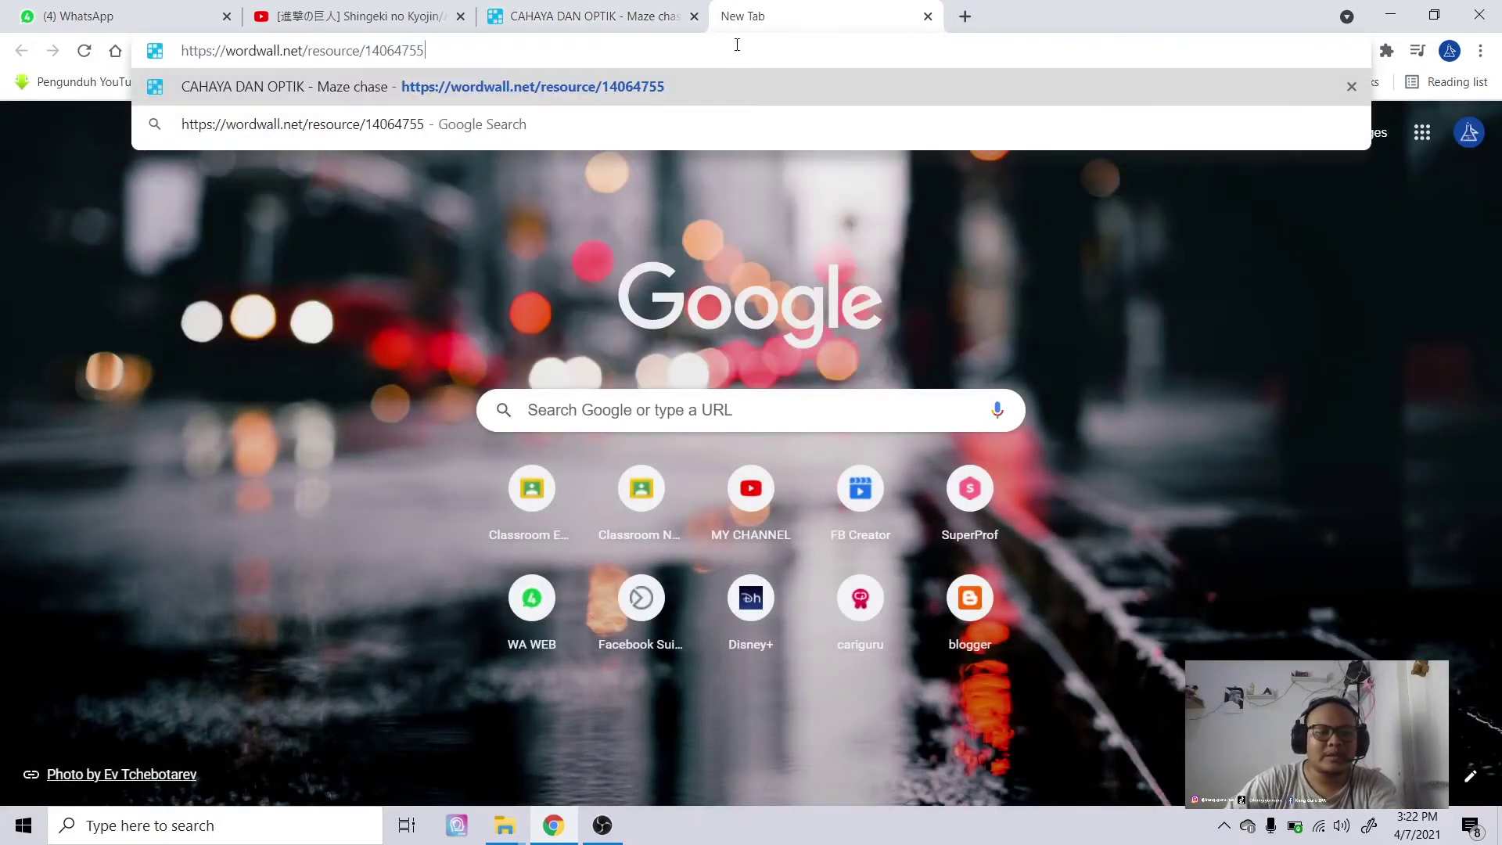
key("Return")
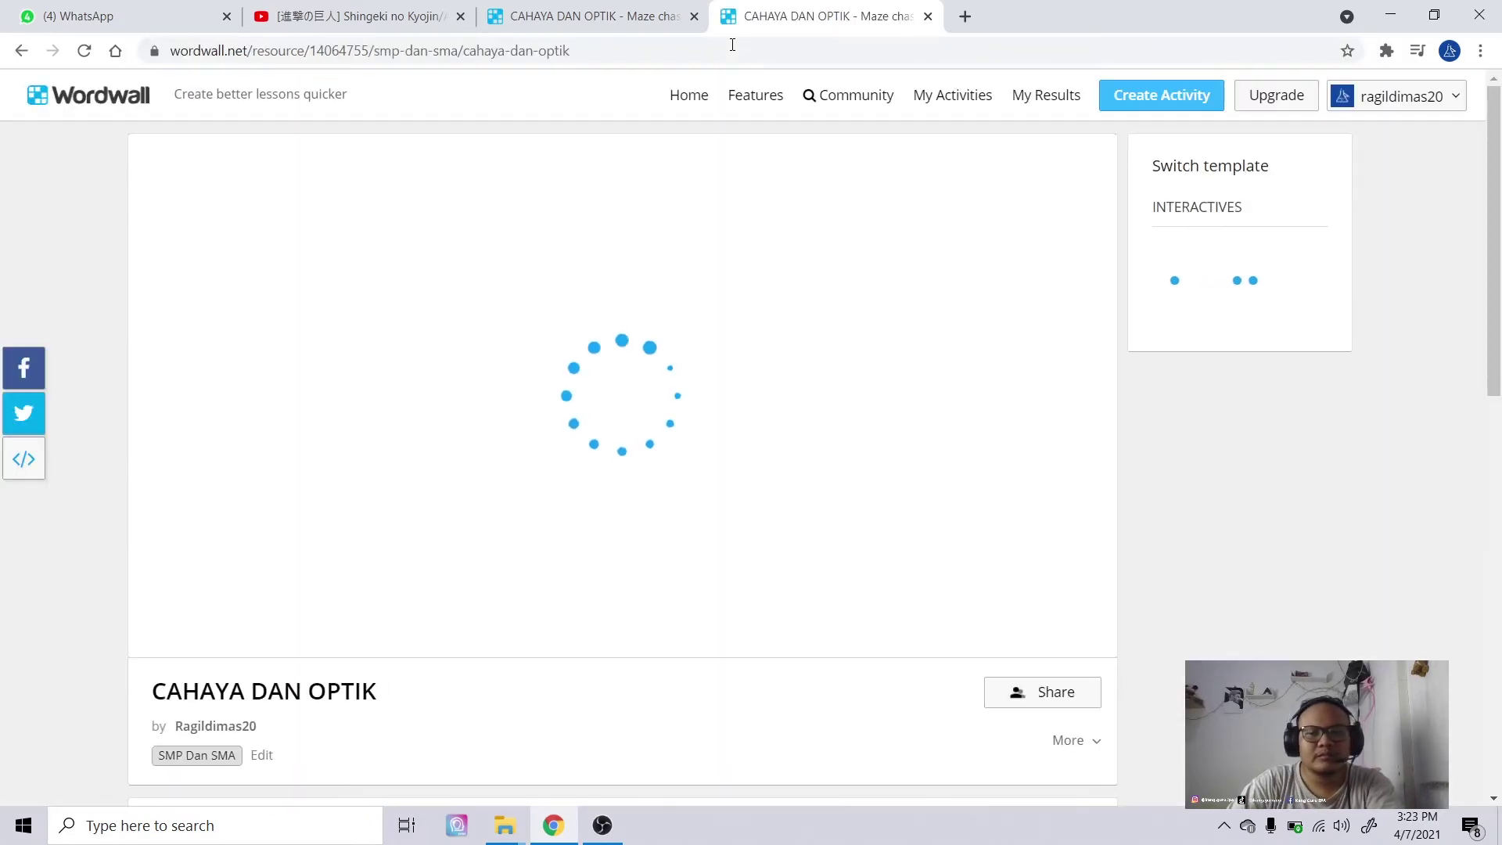
left_click(927, 18)
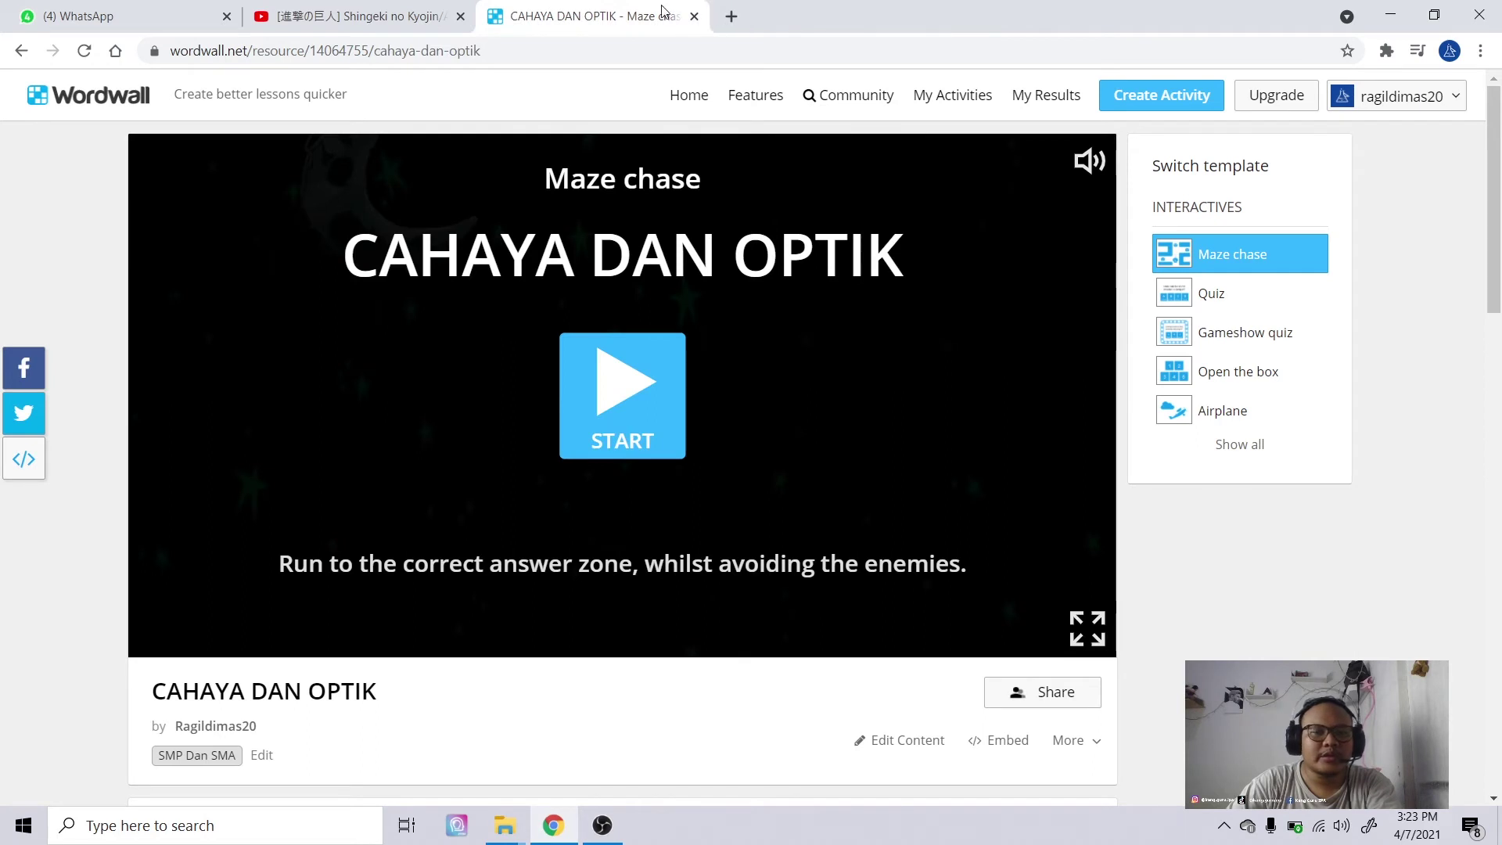
- Set a student assignment with name entry and no deadline, and copy its link for students
left_click(1017, 694)
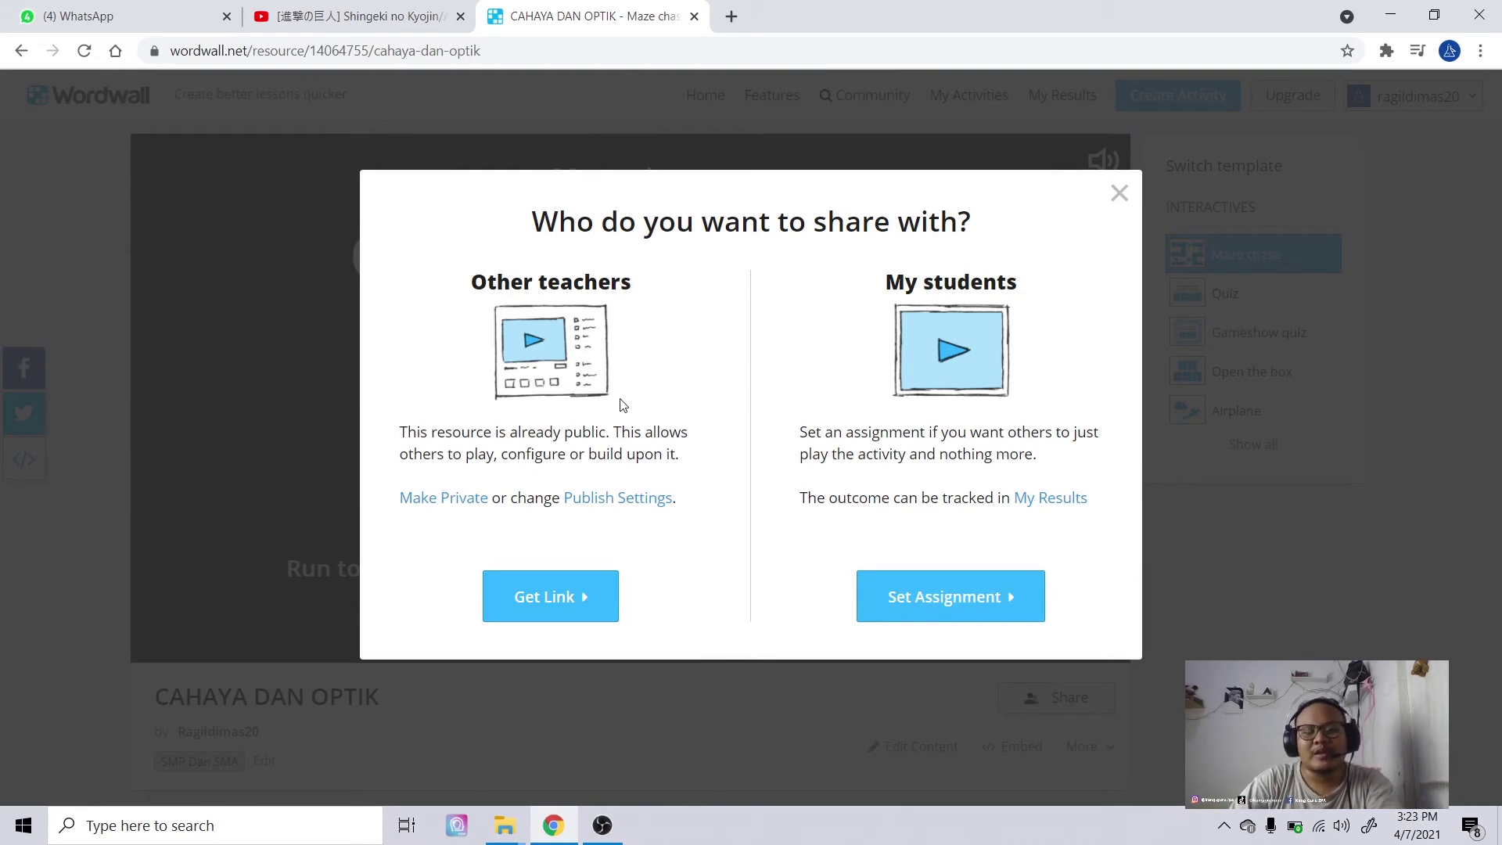
left_click(953, 598)
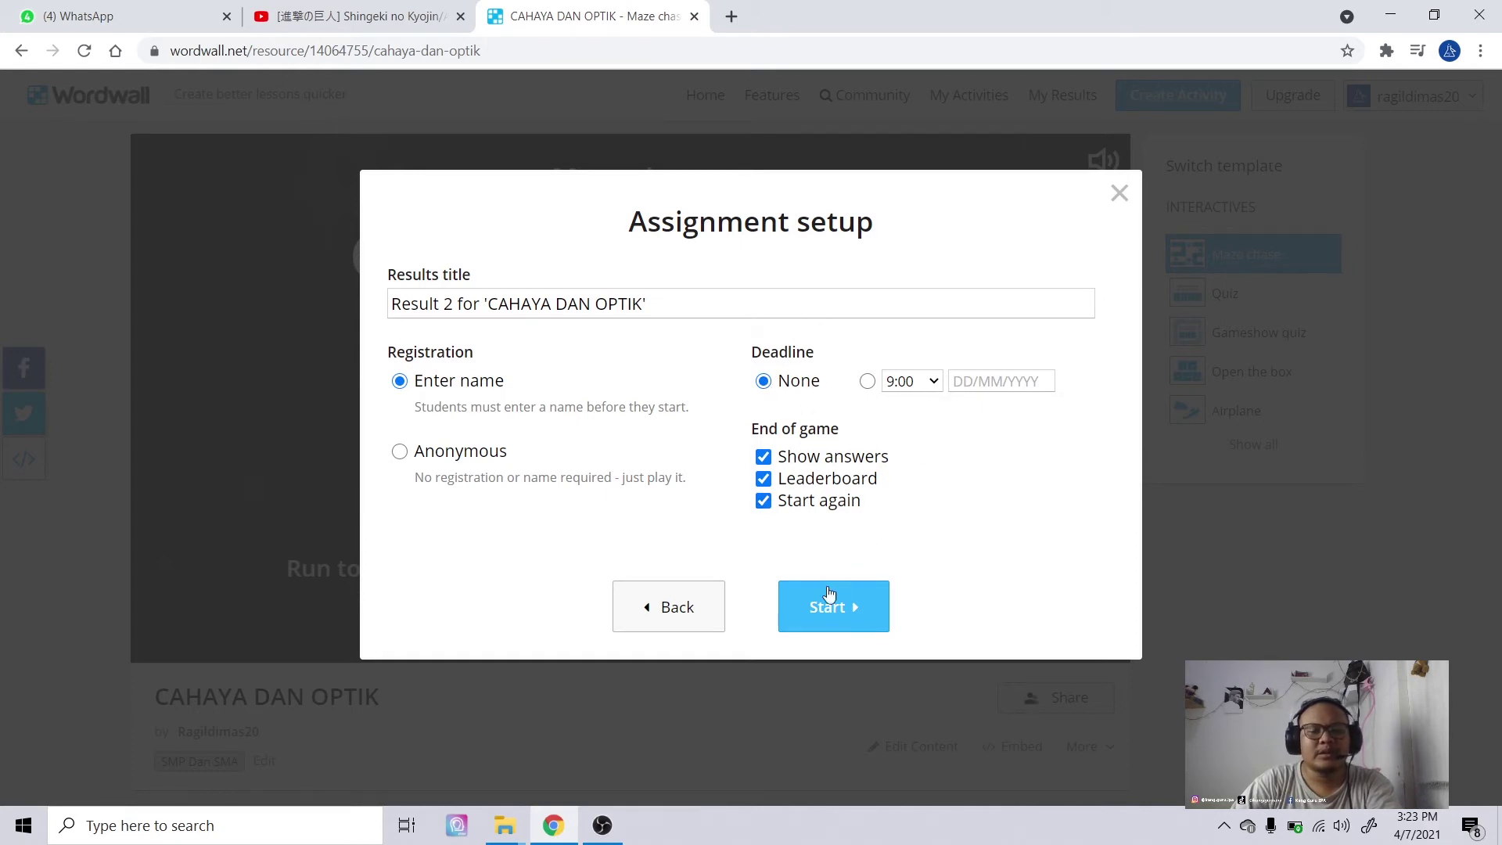
left_click(825, 612)
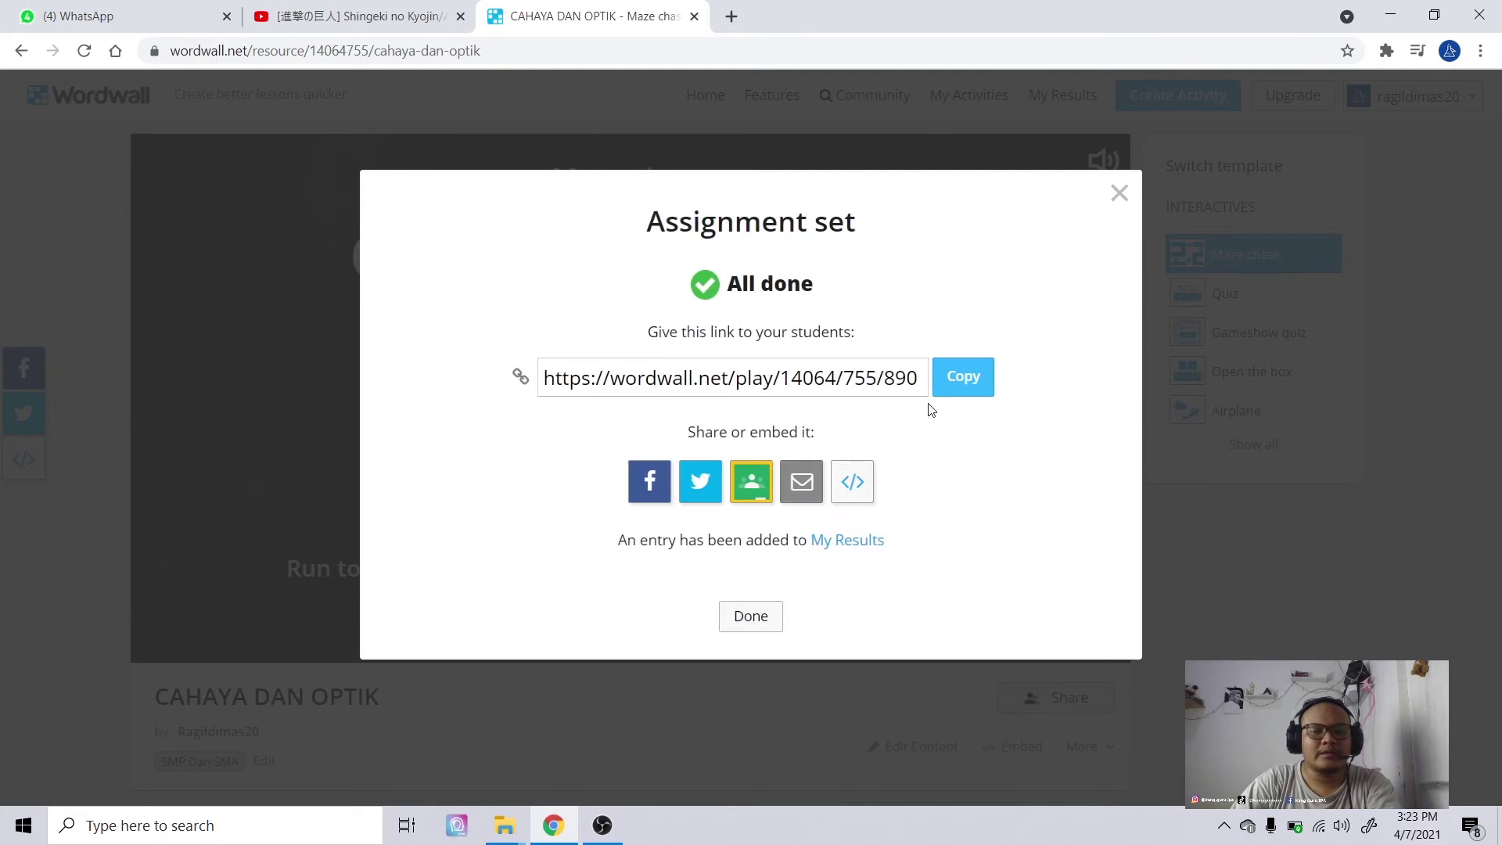
left_click(963, 377)
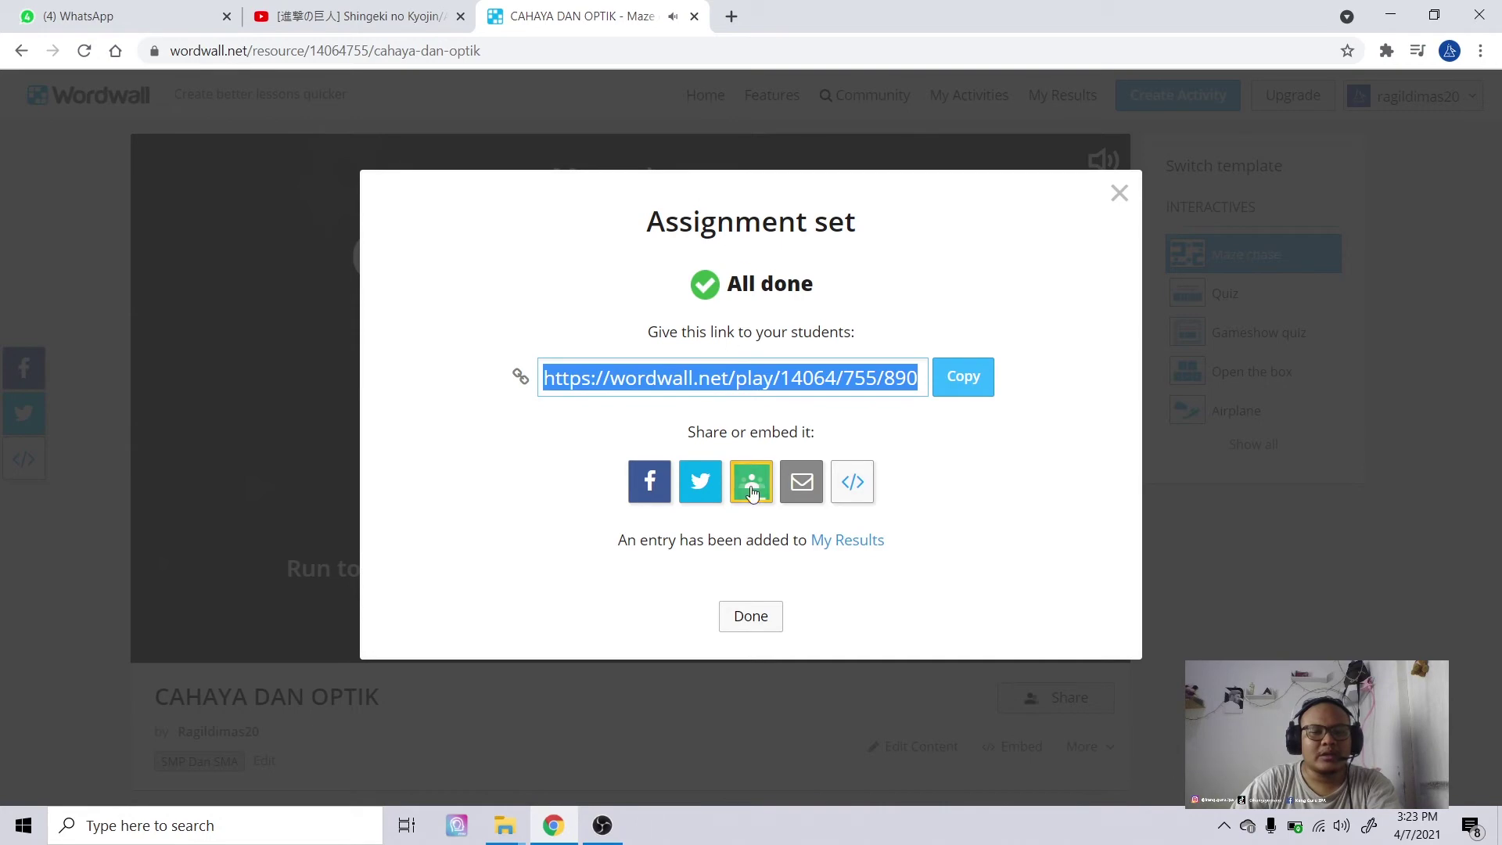
left_click(1119, 192)
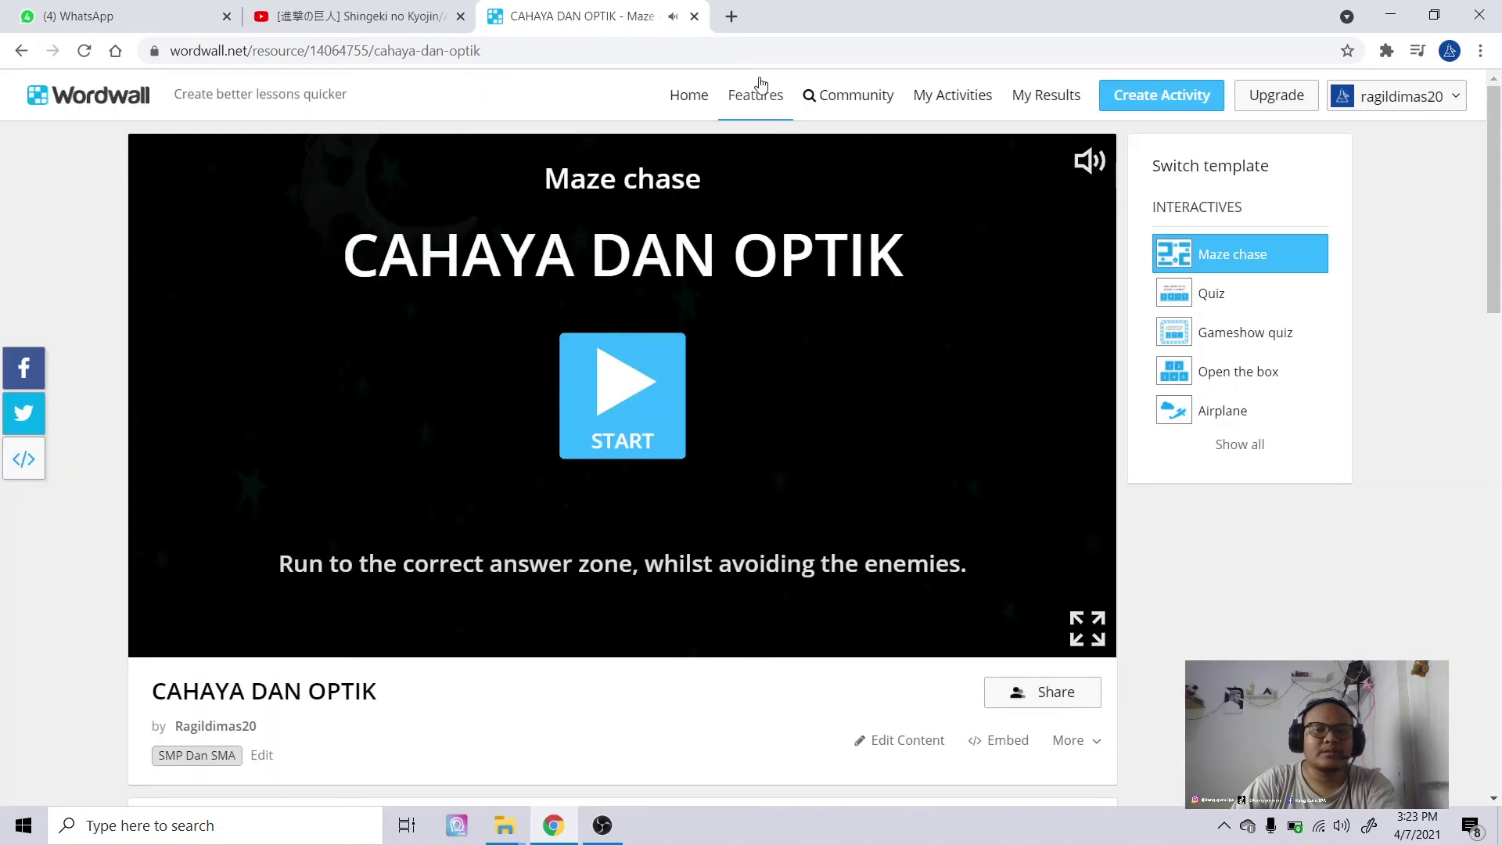
- Open the copied assignment link in a new browser tab and start the Maze chase game with the prefilled student name
left_click(732, 15)
left_click(728, 51)
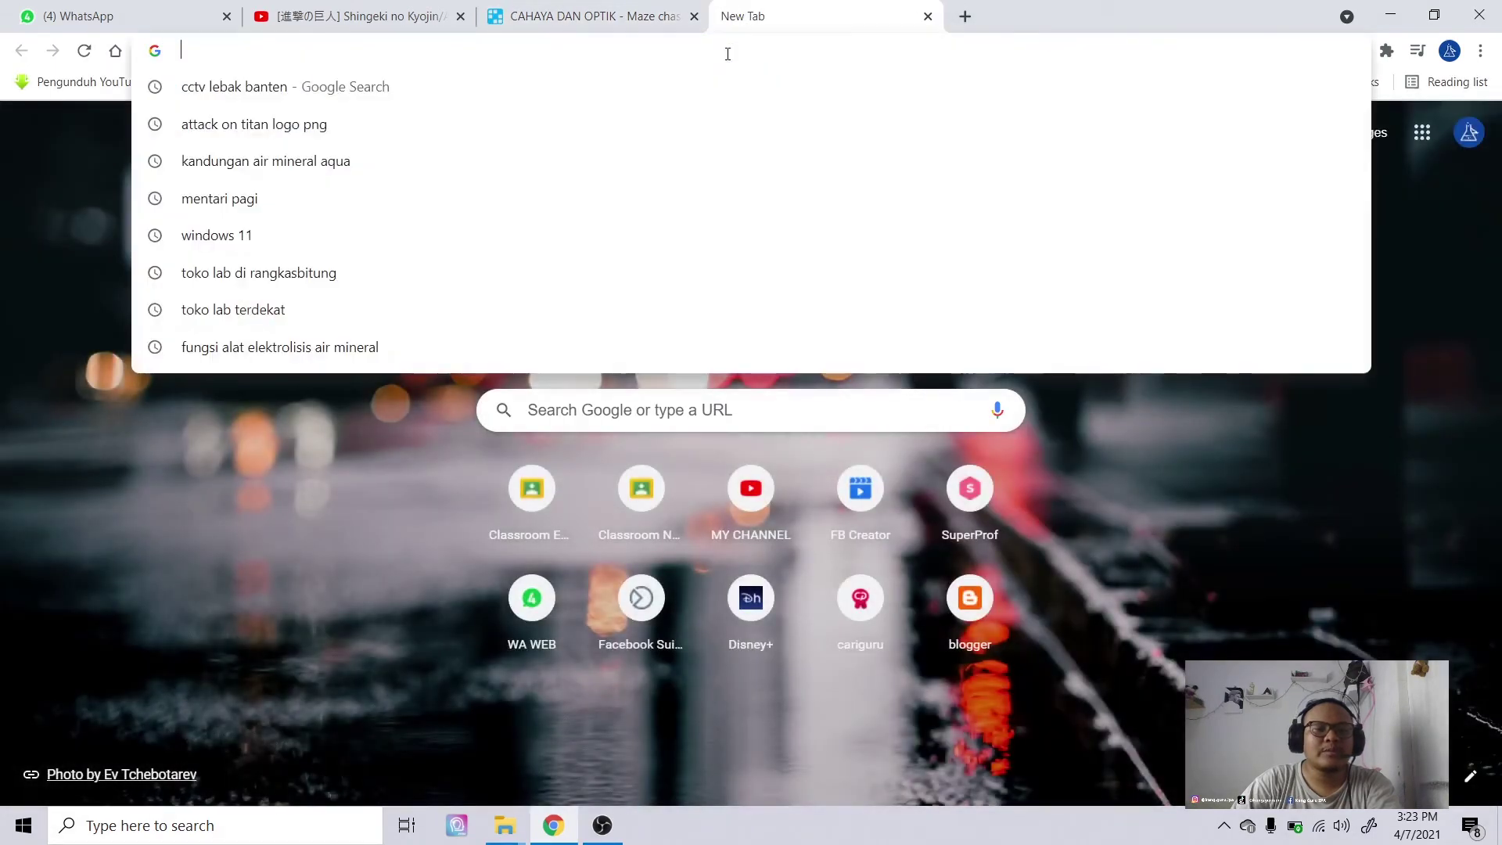
key("ctrl+v")
key("Return")
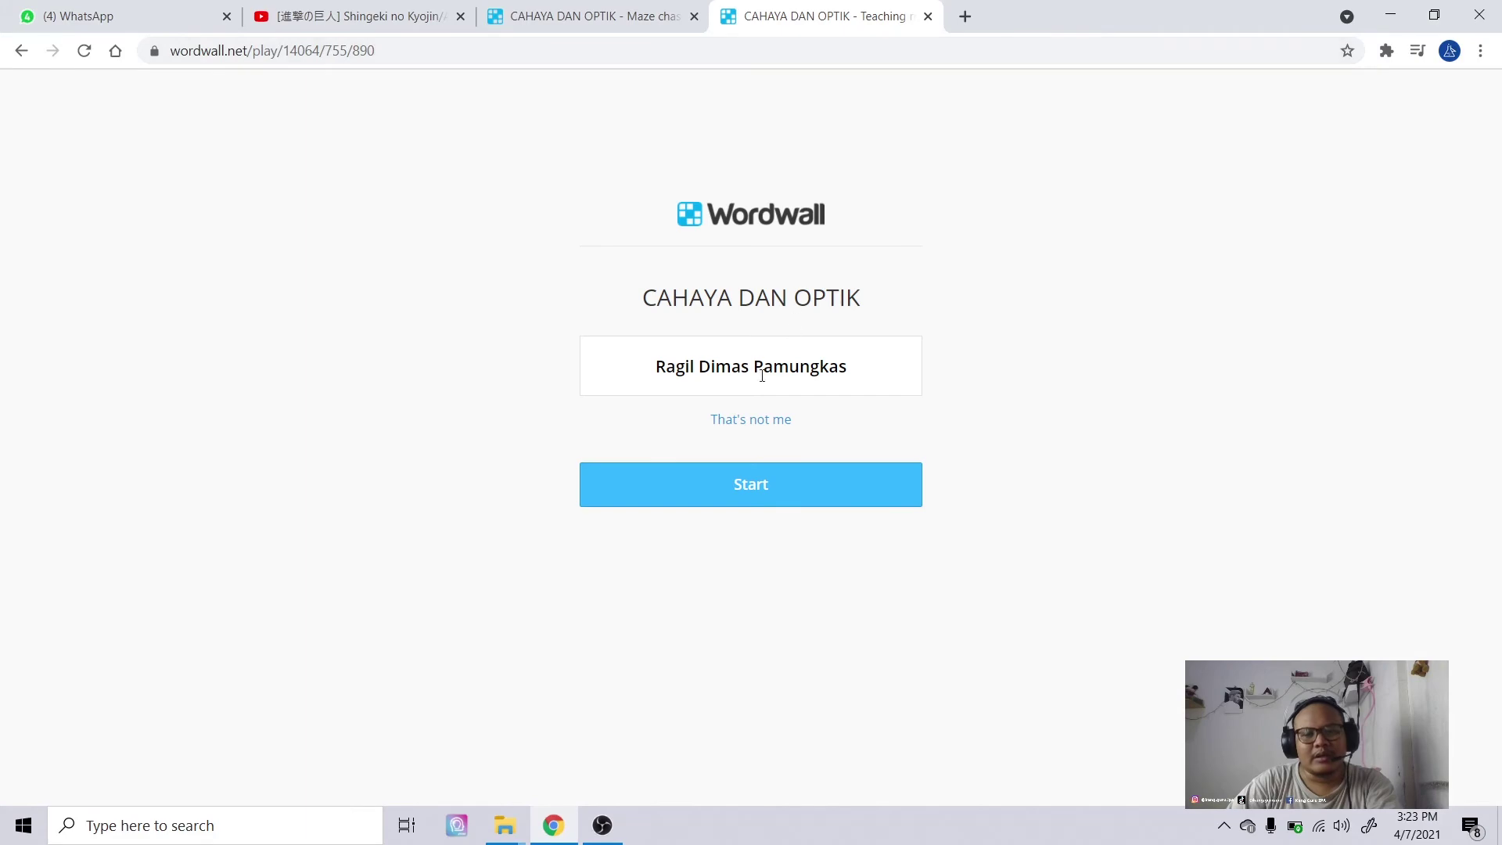
left_click(733, 492)
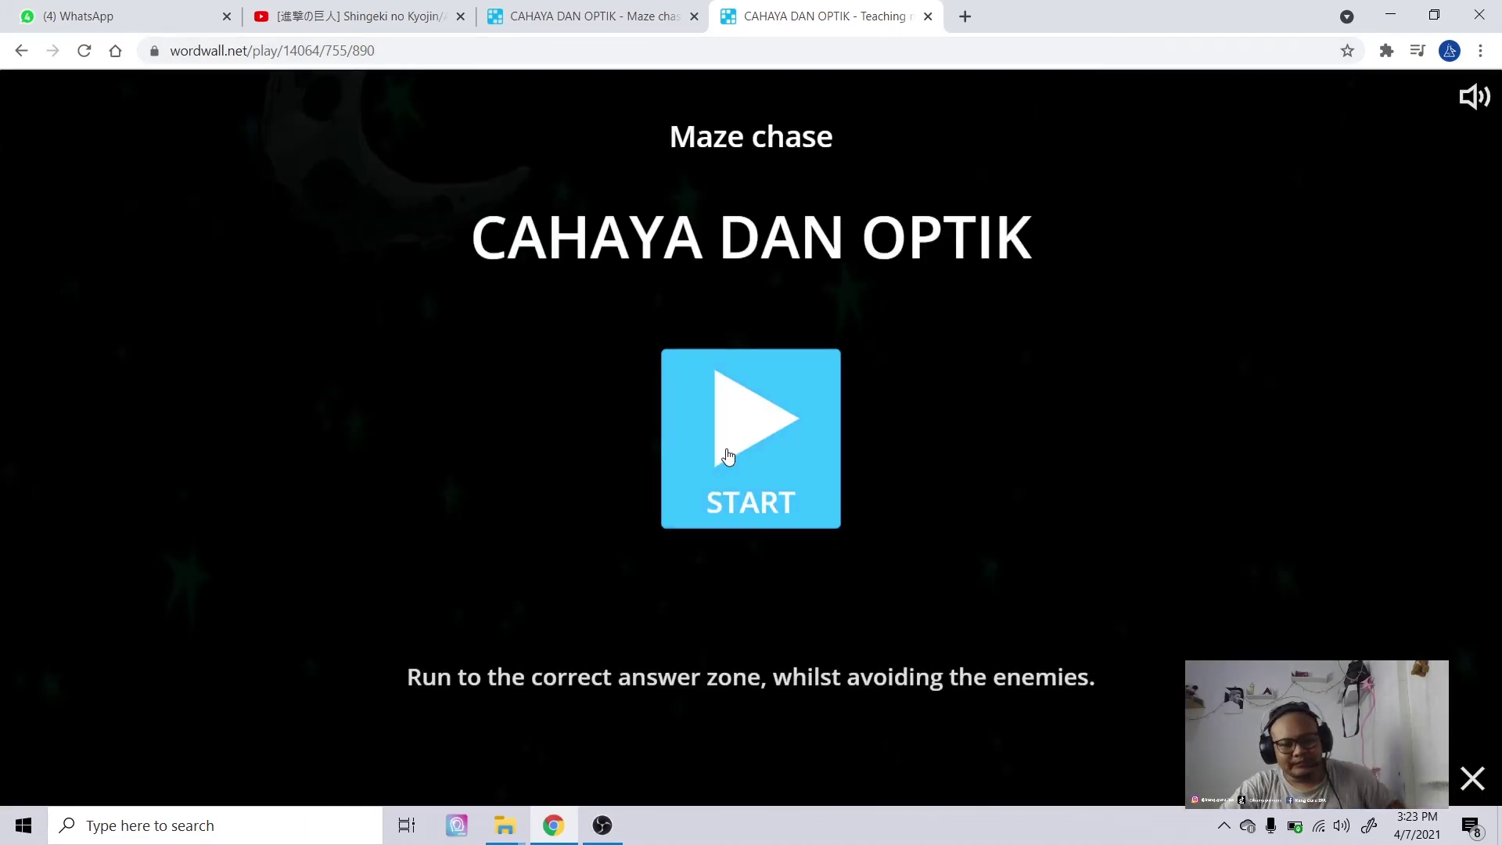
left_click(712, 460)
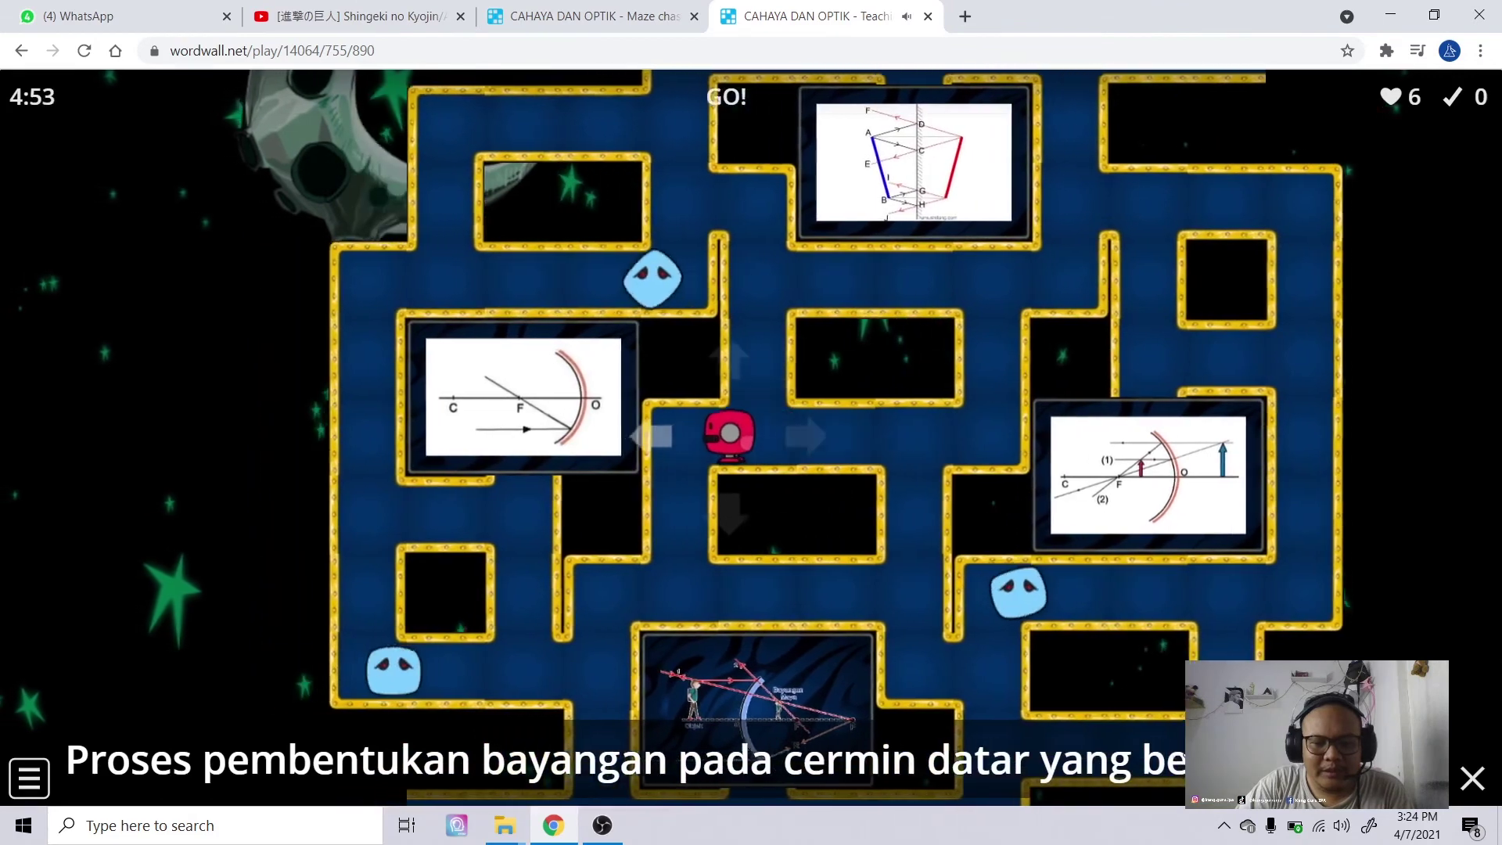
- Steer the character through the maze into the flat-mirror ray diagram zone to answer the first question
key("Left")
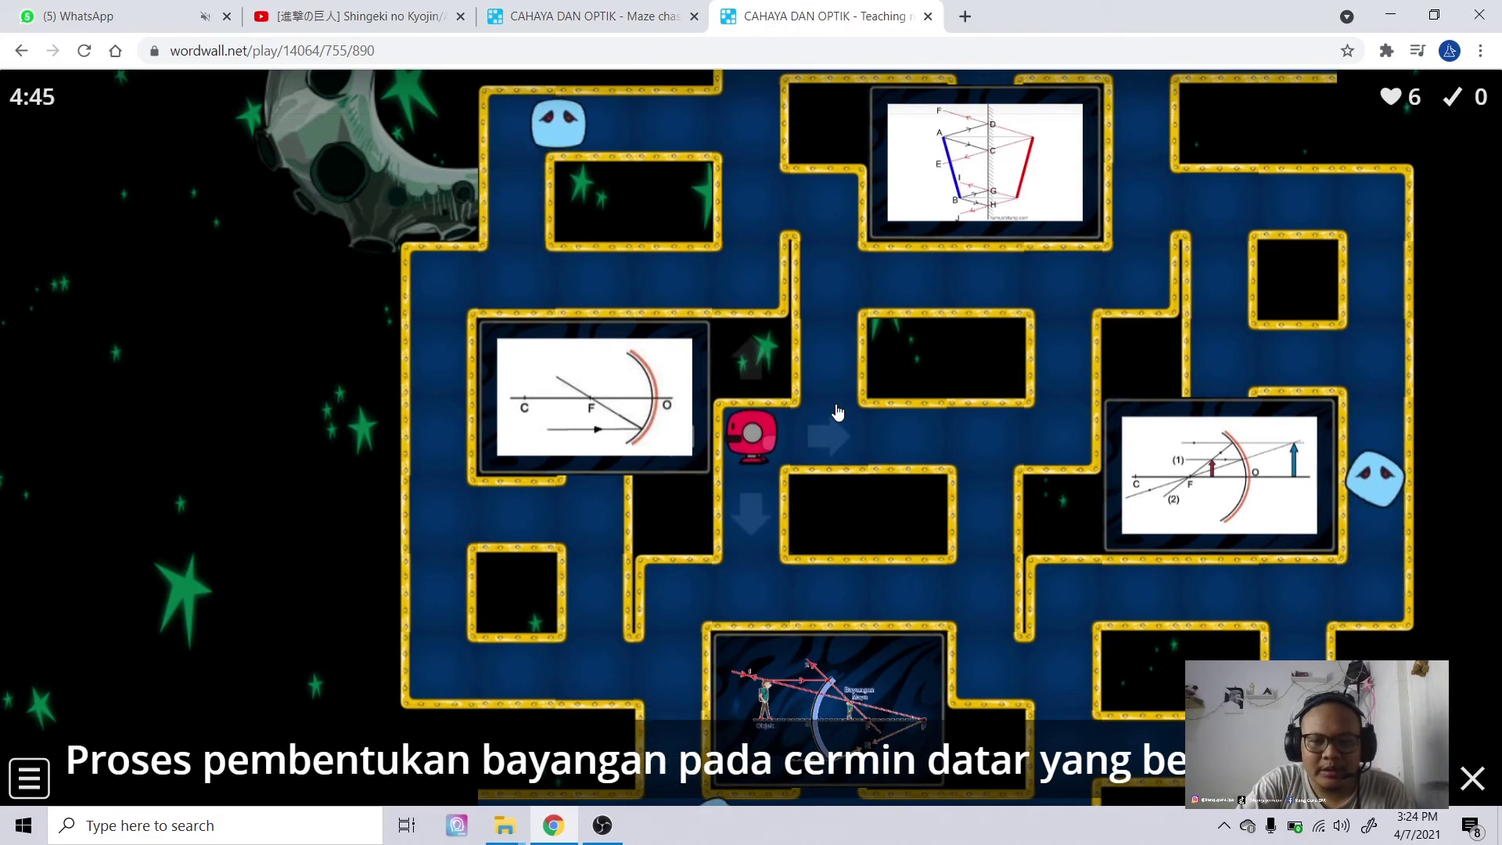
key("Right")
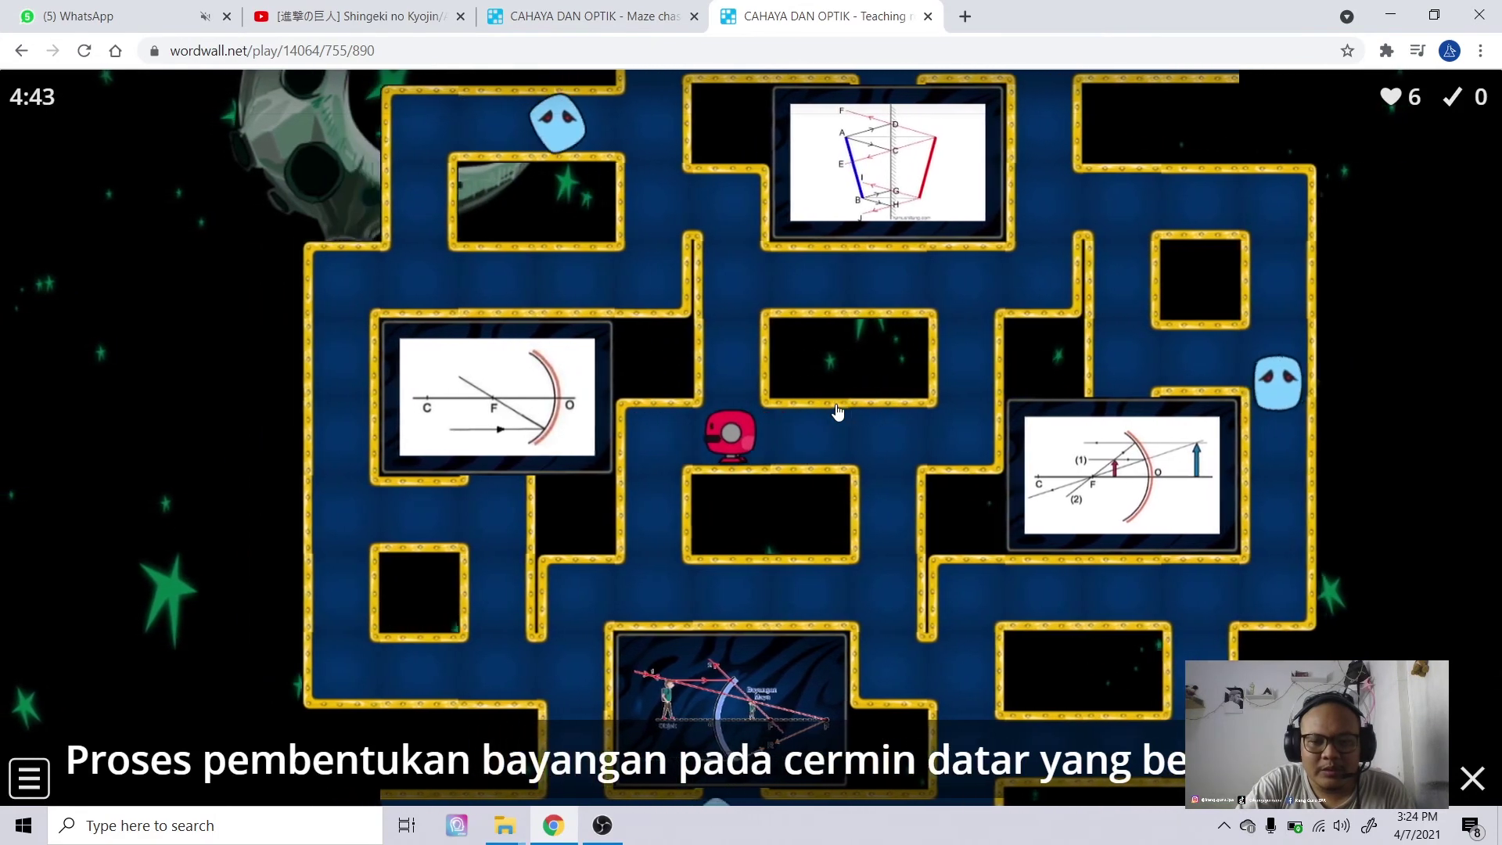
key("Up")
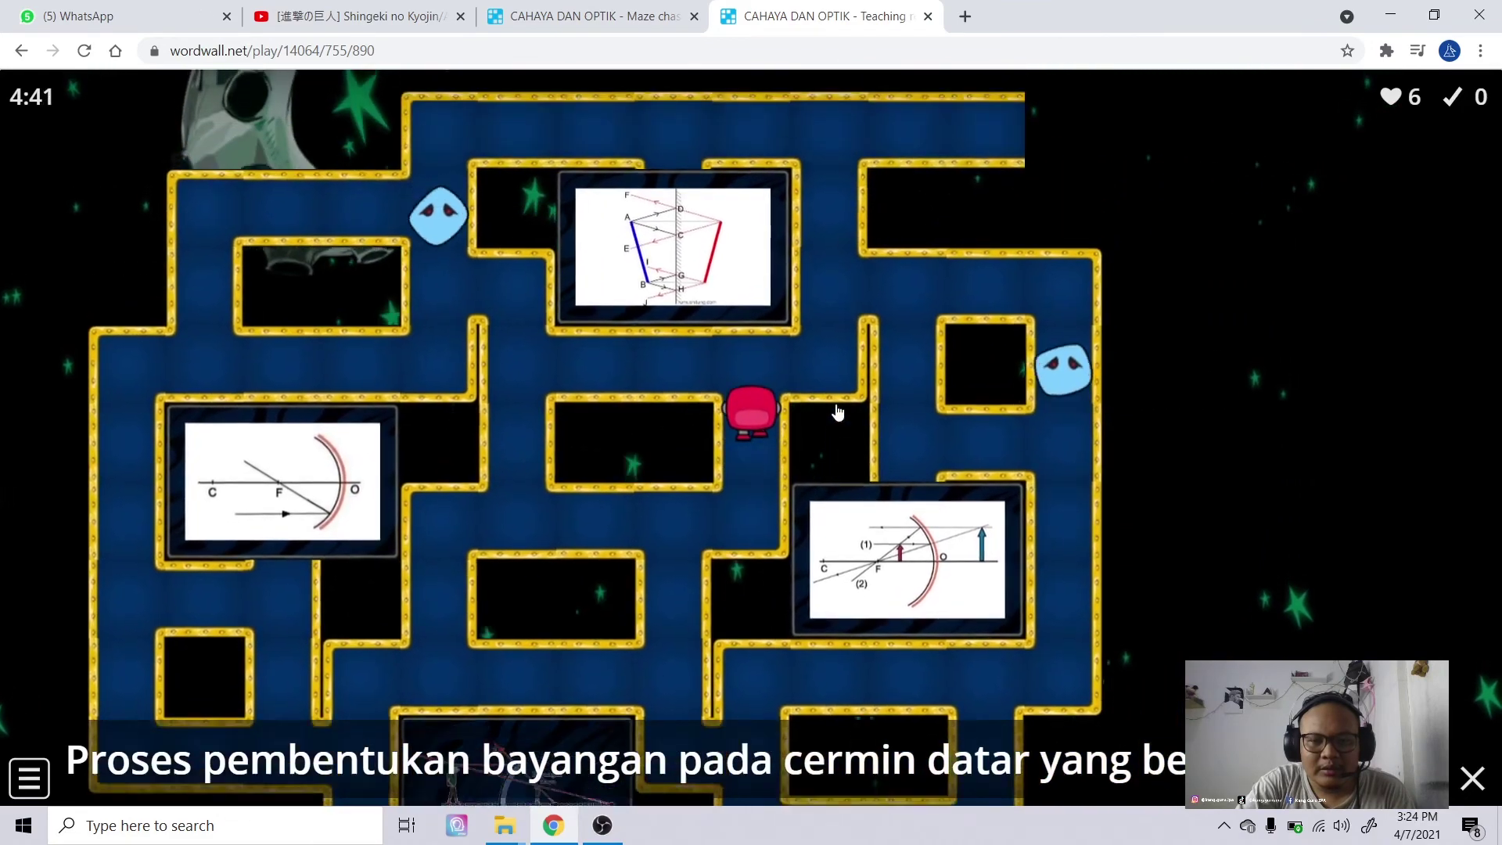
key("Left")
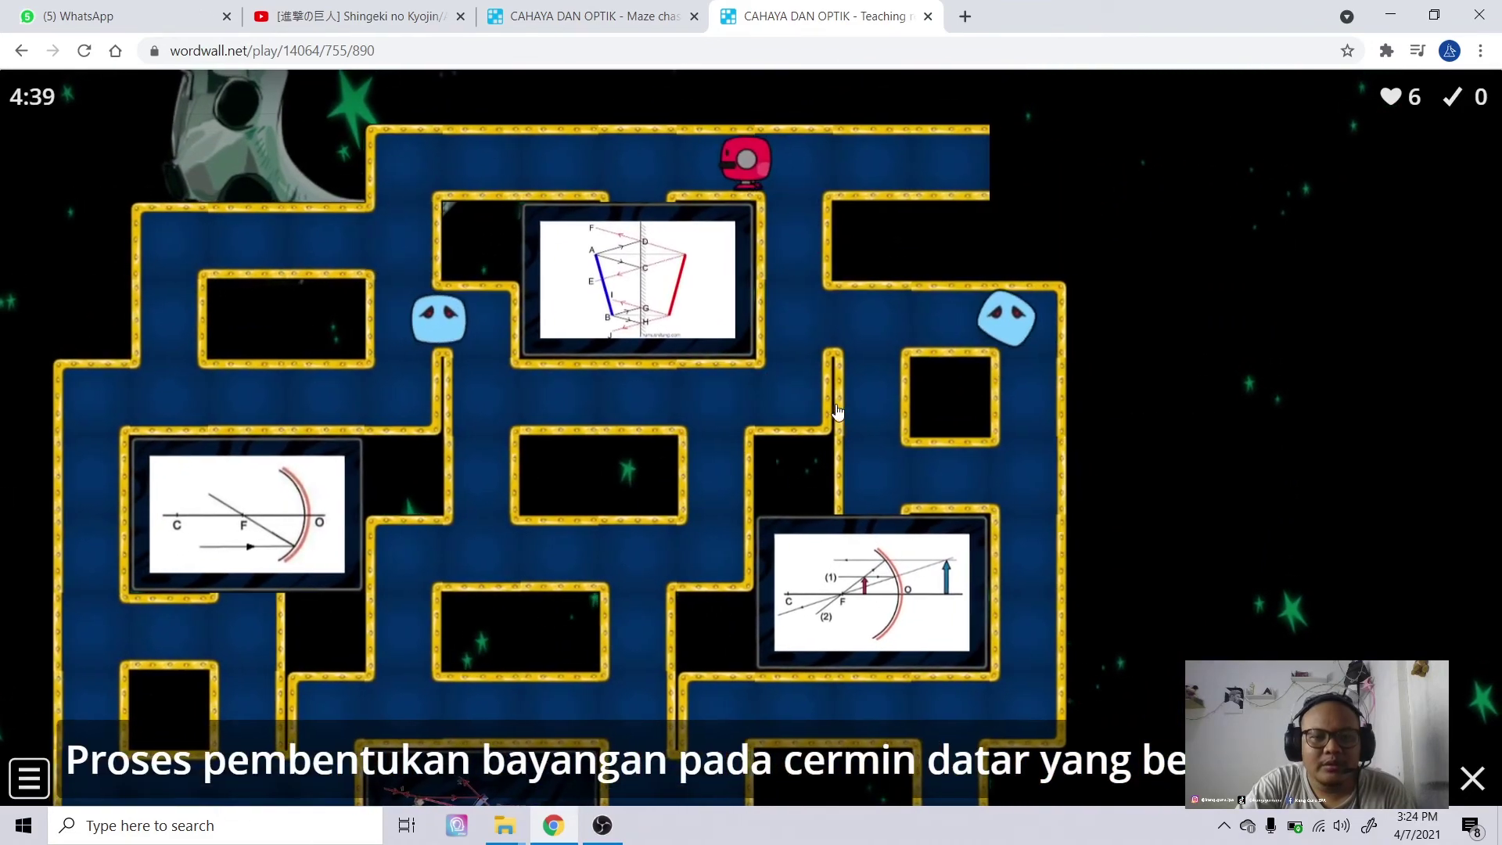
key("Down")
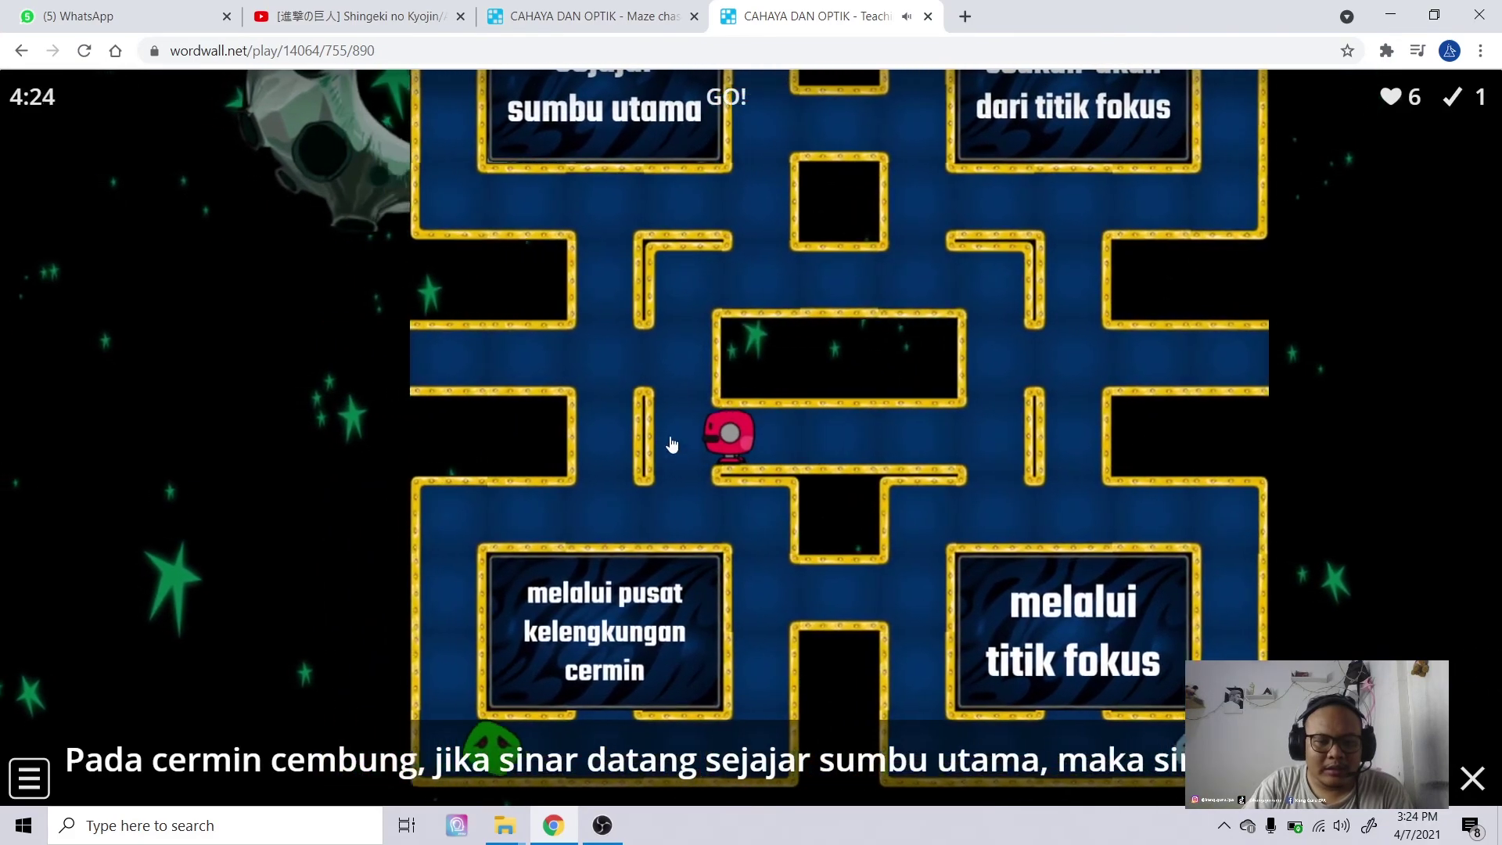
- Steer the character through the maze into the "melalui pusat kelengkungan cermin" zone to try answering the convex-mirror question
key("Left")
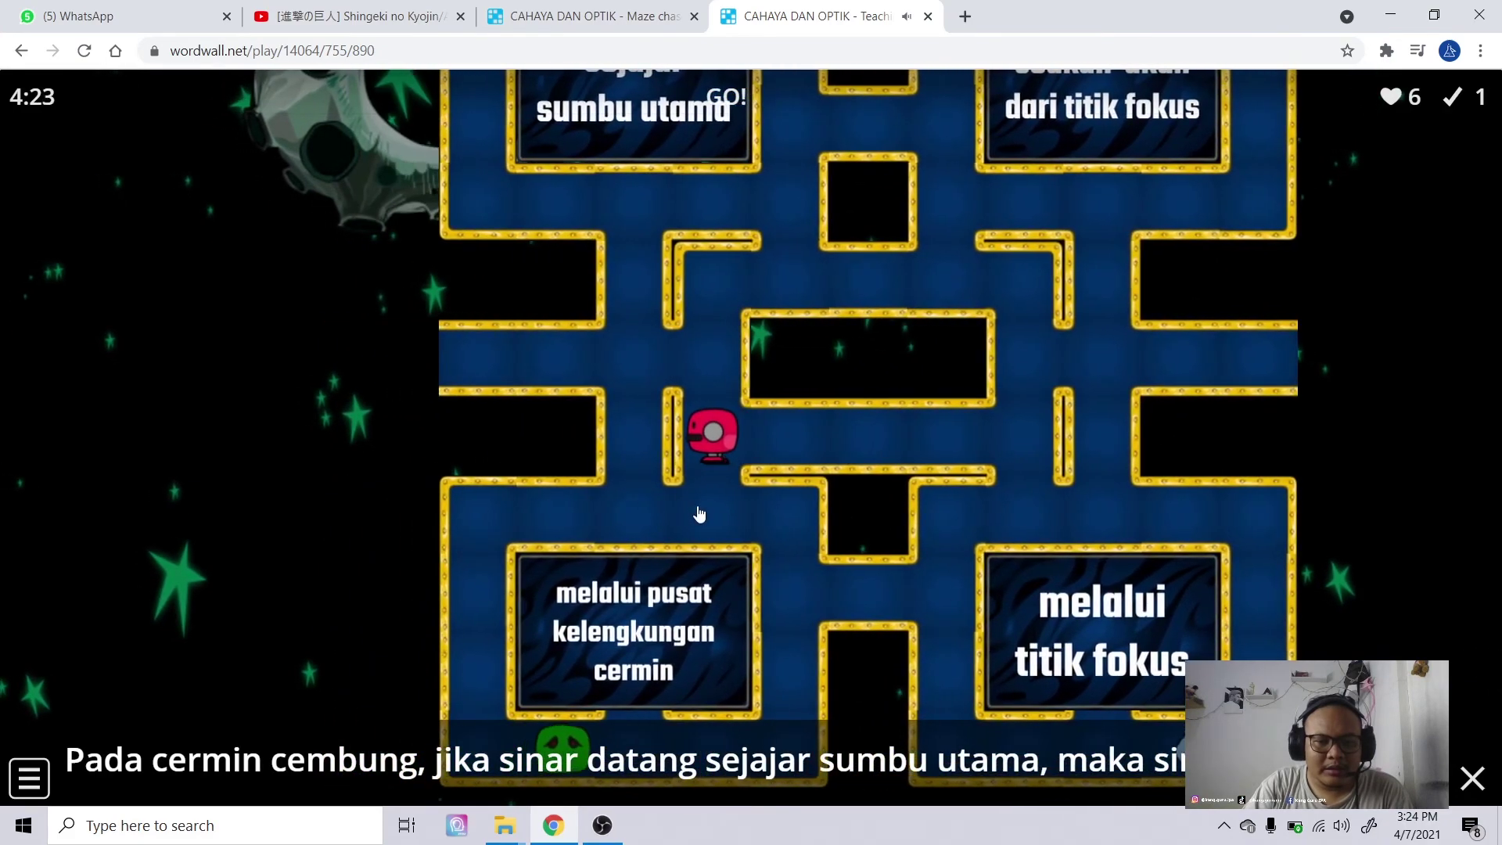
key("Right")
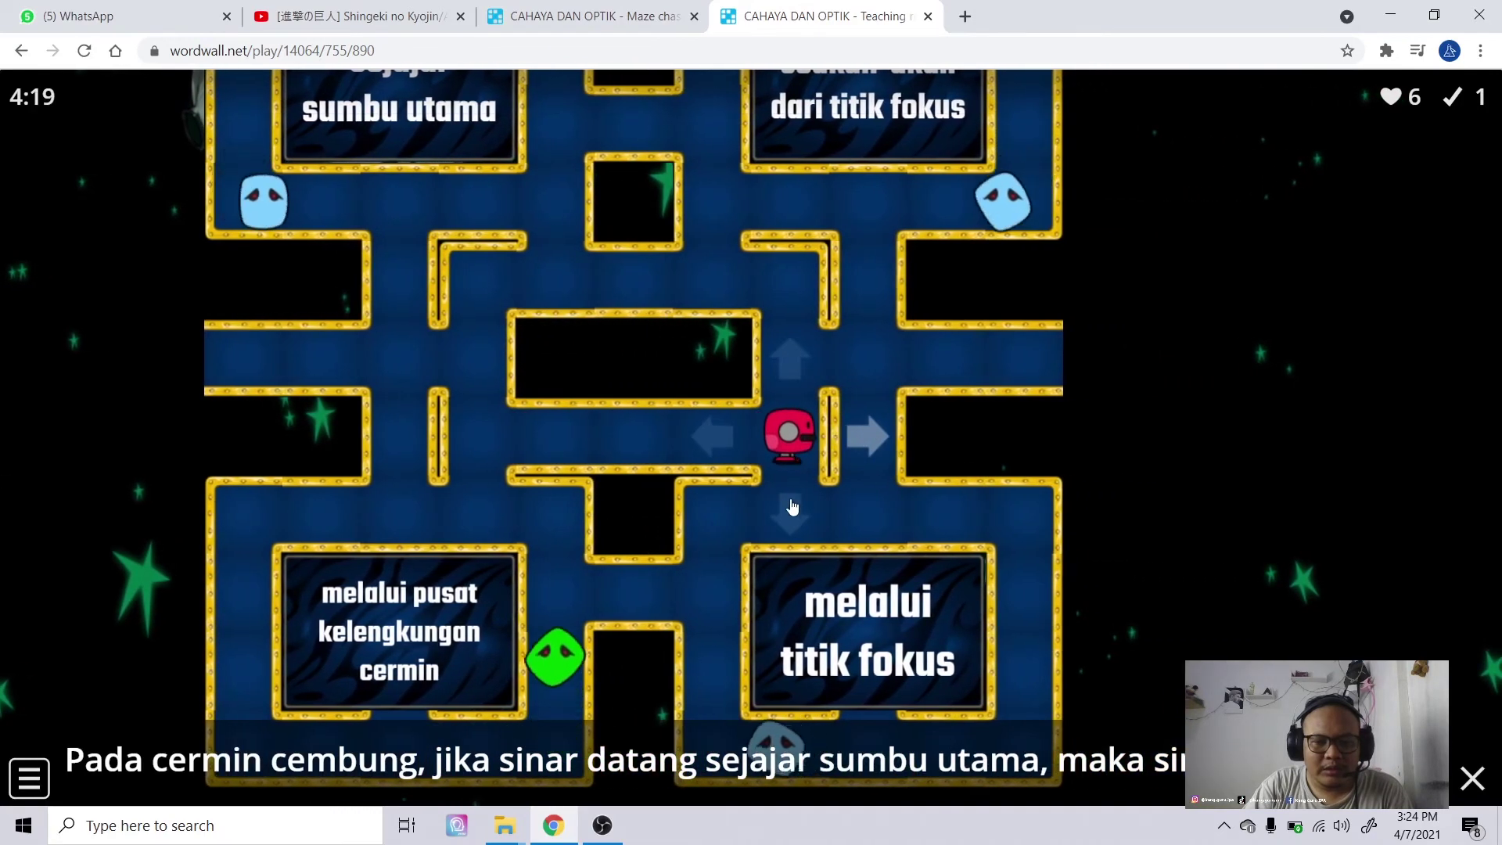
left_click(710, 457)
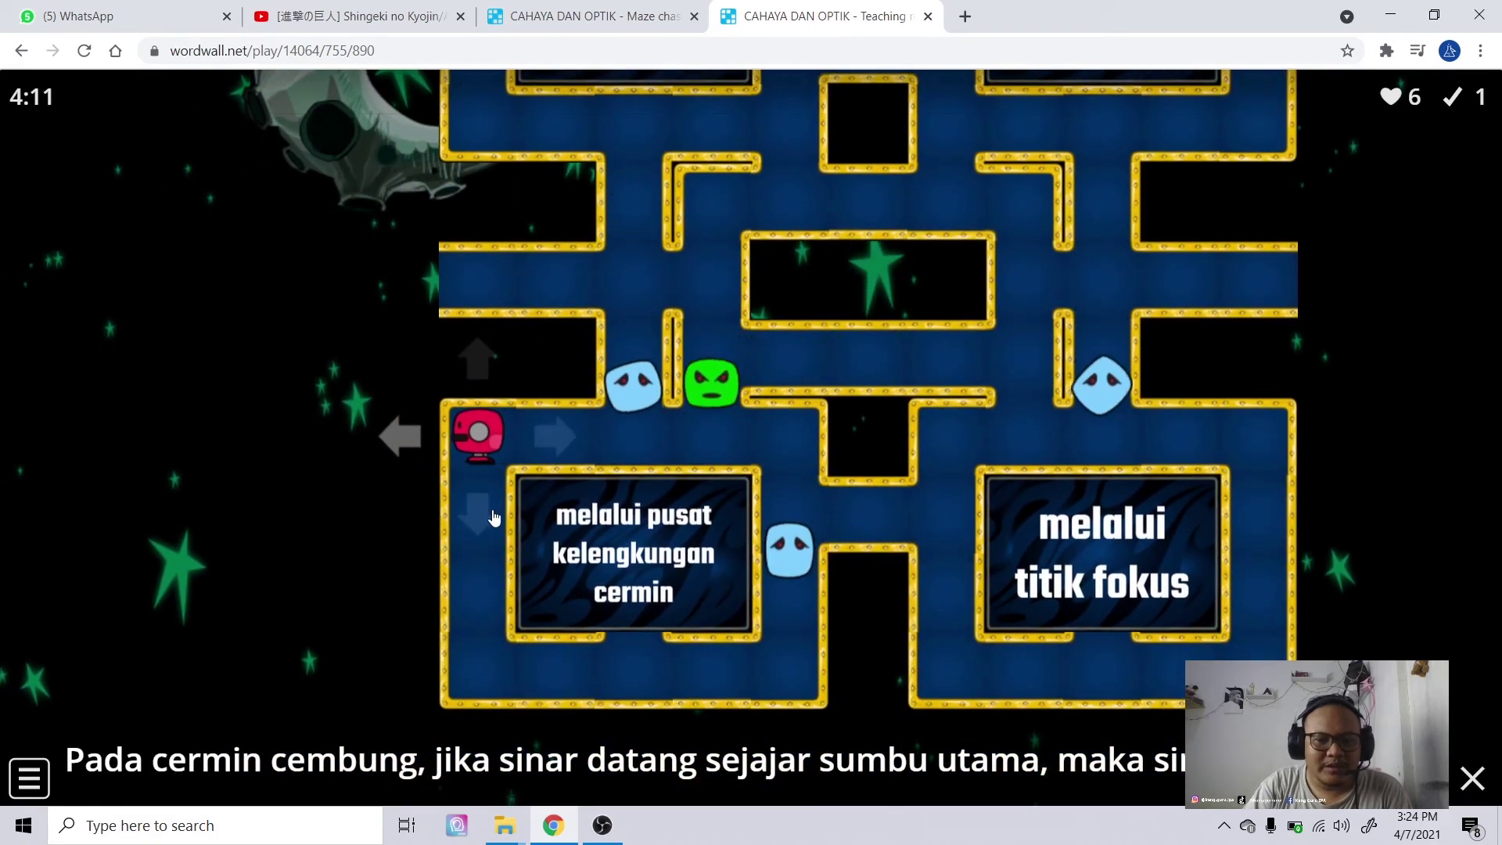
left_click(491, 609)
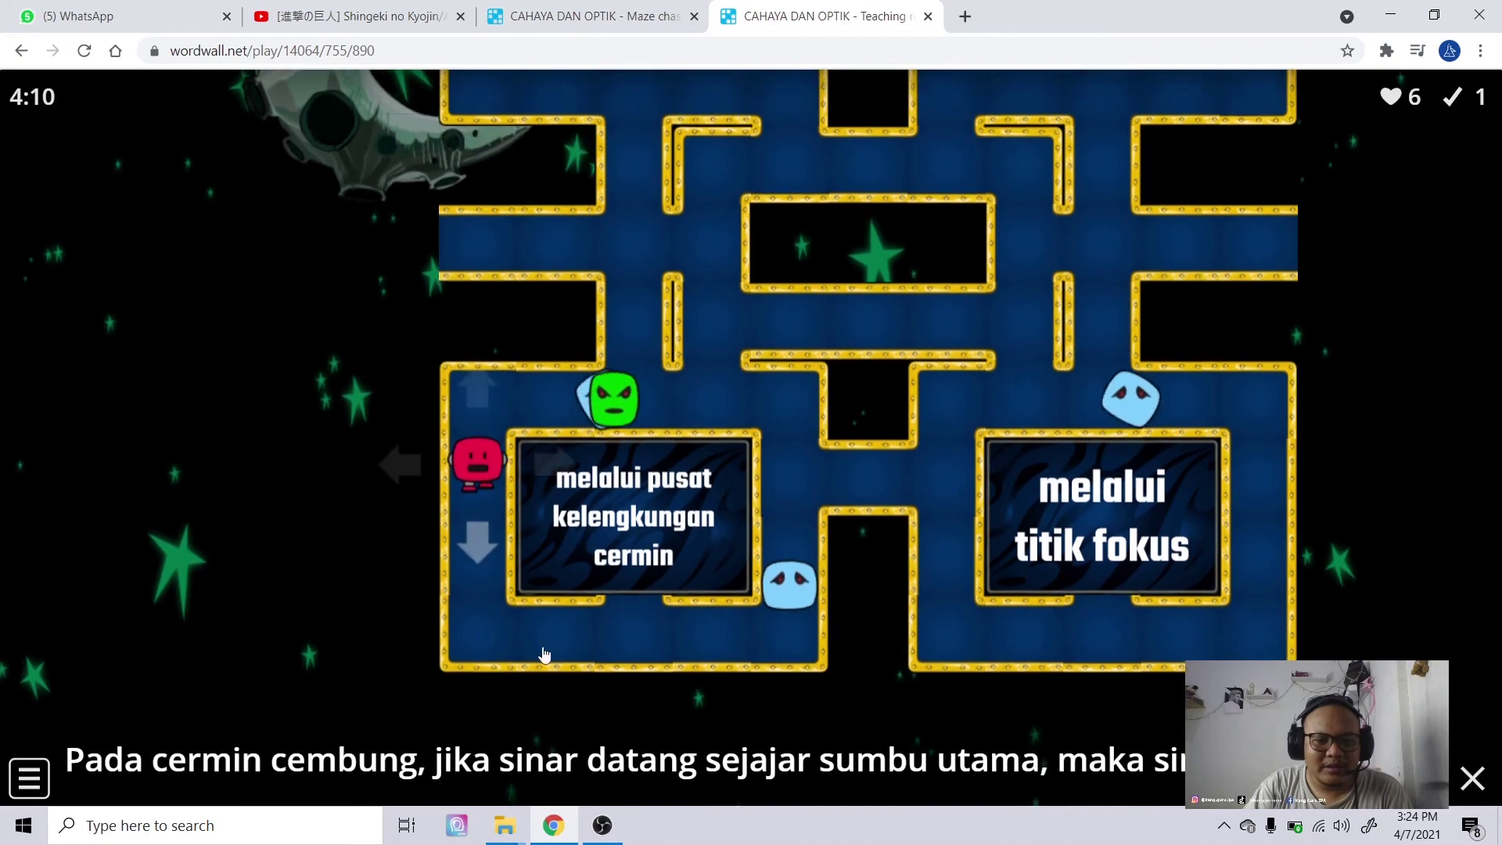
left_click(634, 641)
left_click(626, 565)
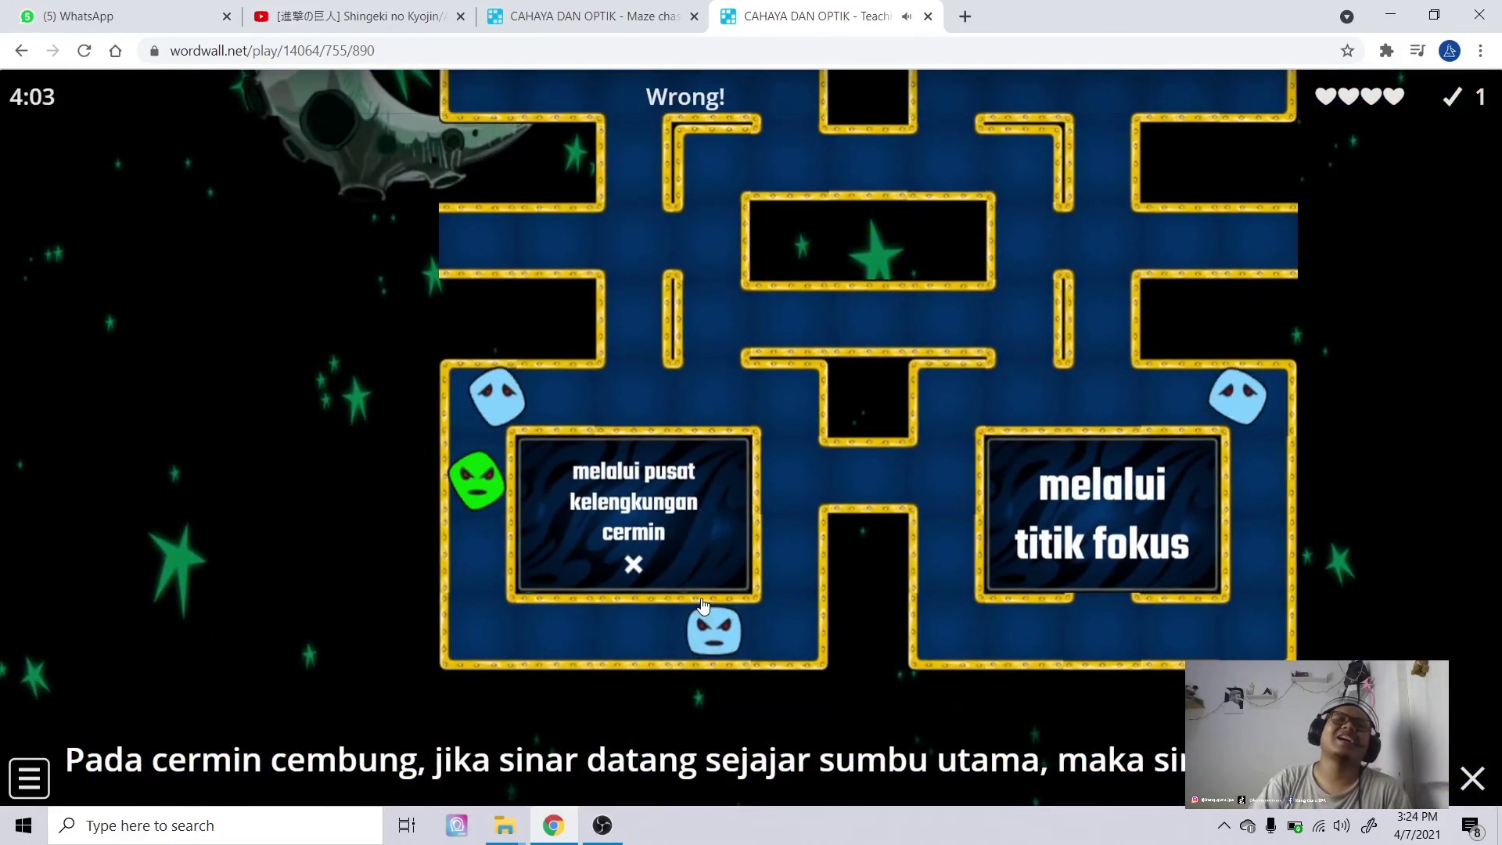
- Steer the character into the "seakan-akan dari titik fokus" zone to answer the convex-mirror question
key("Right")
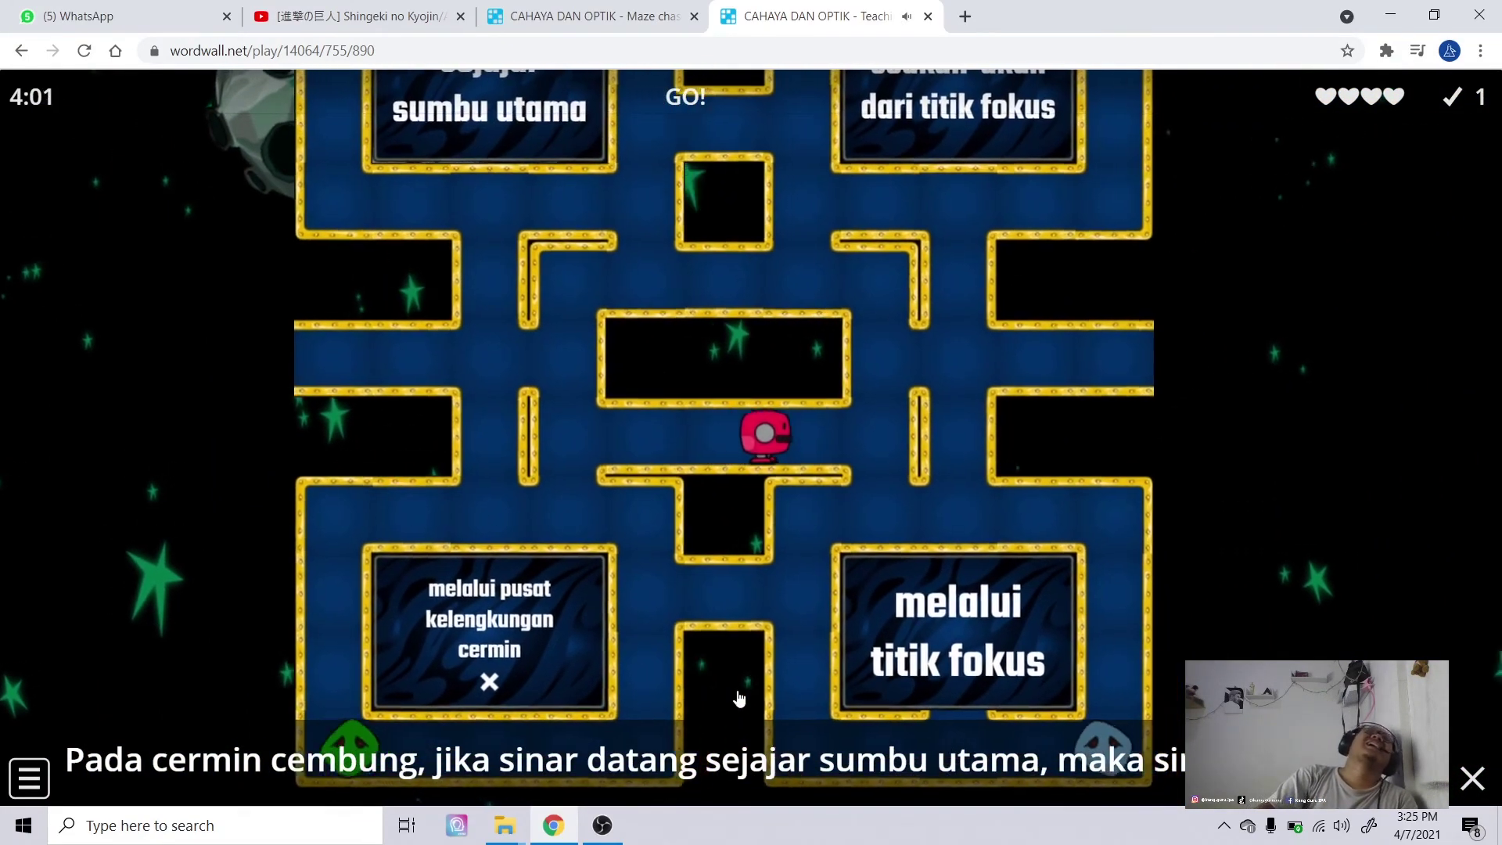
key("Up")
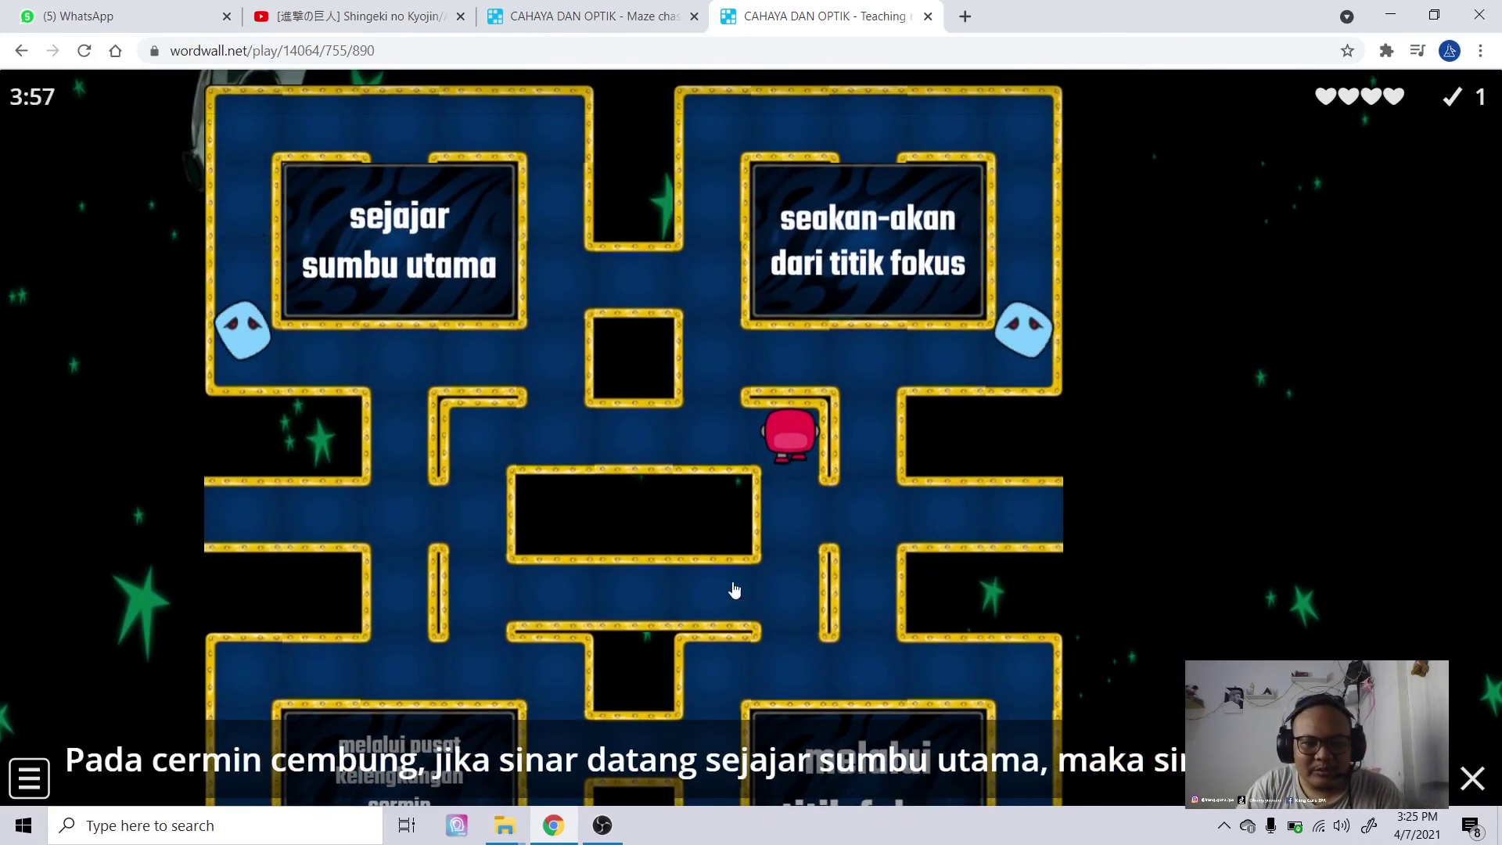
key("Left")
key("Up")
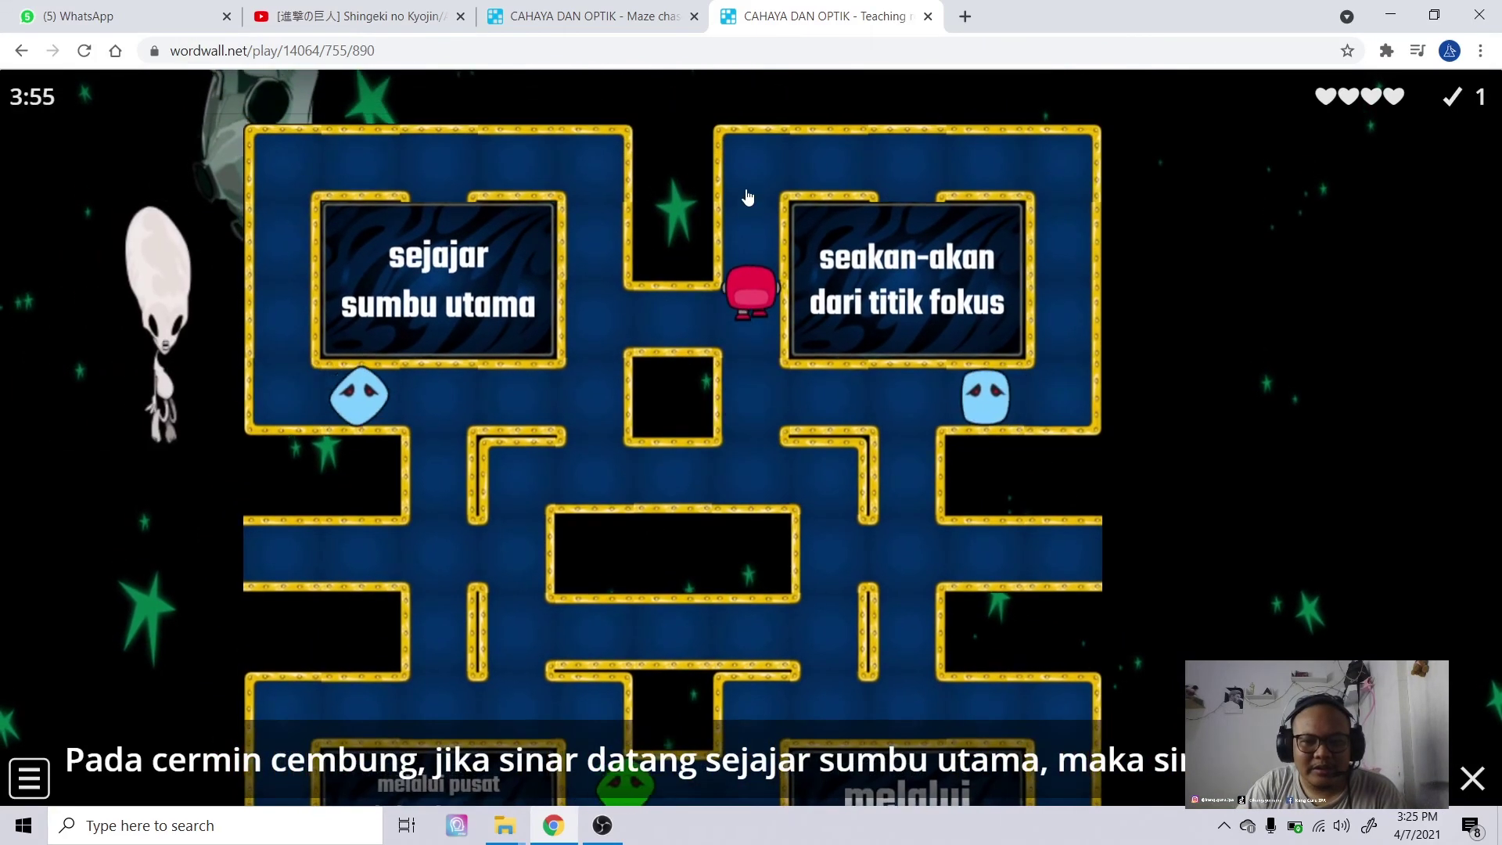
key("Right")
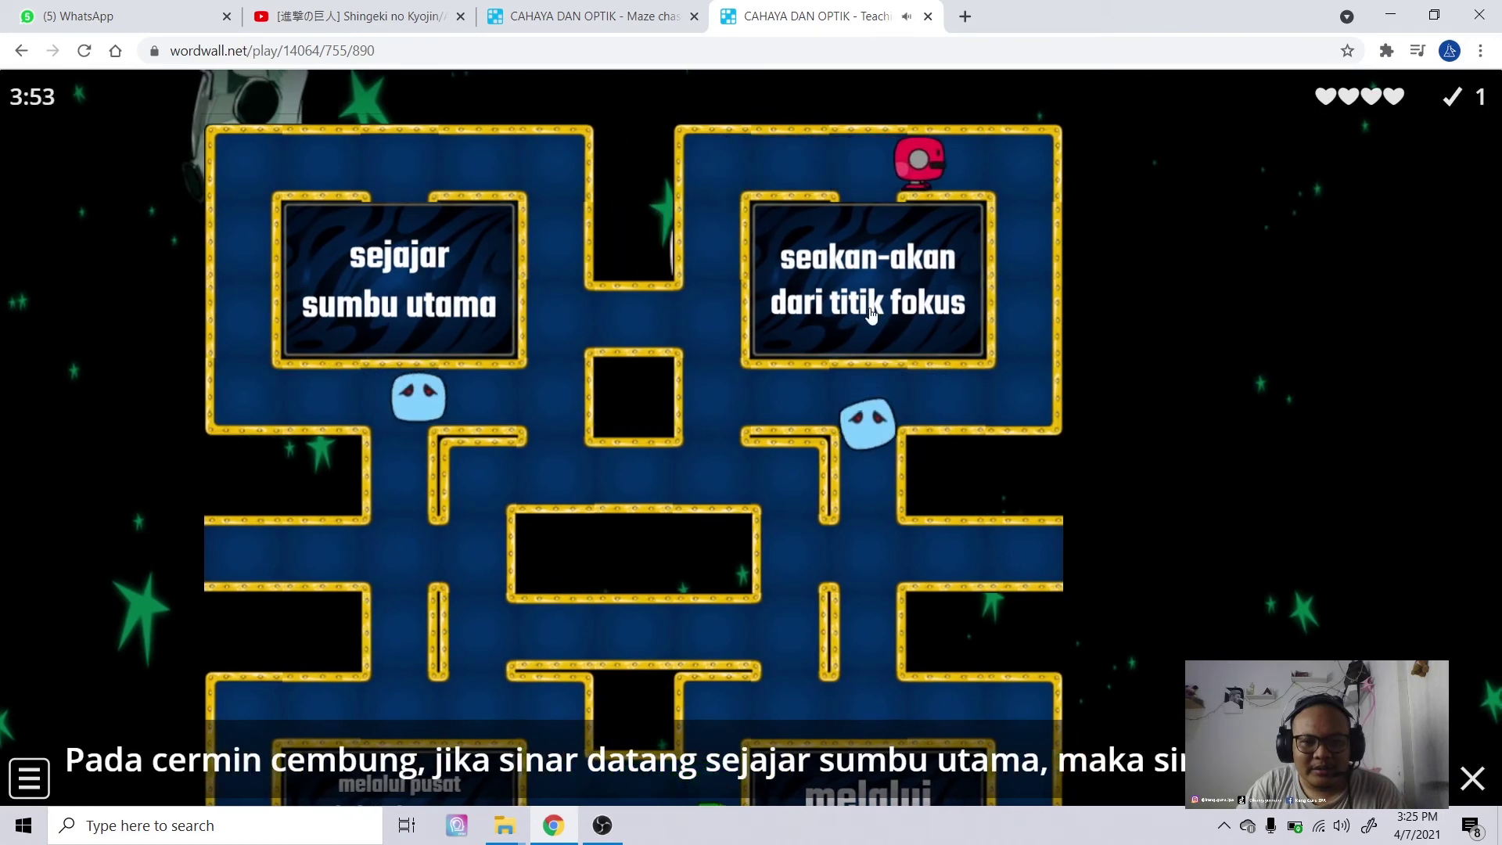
key("Down")
key("Up")
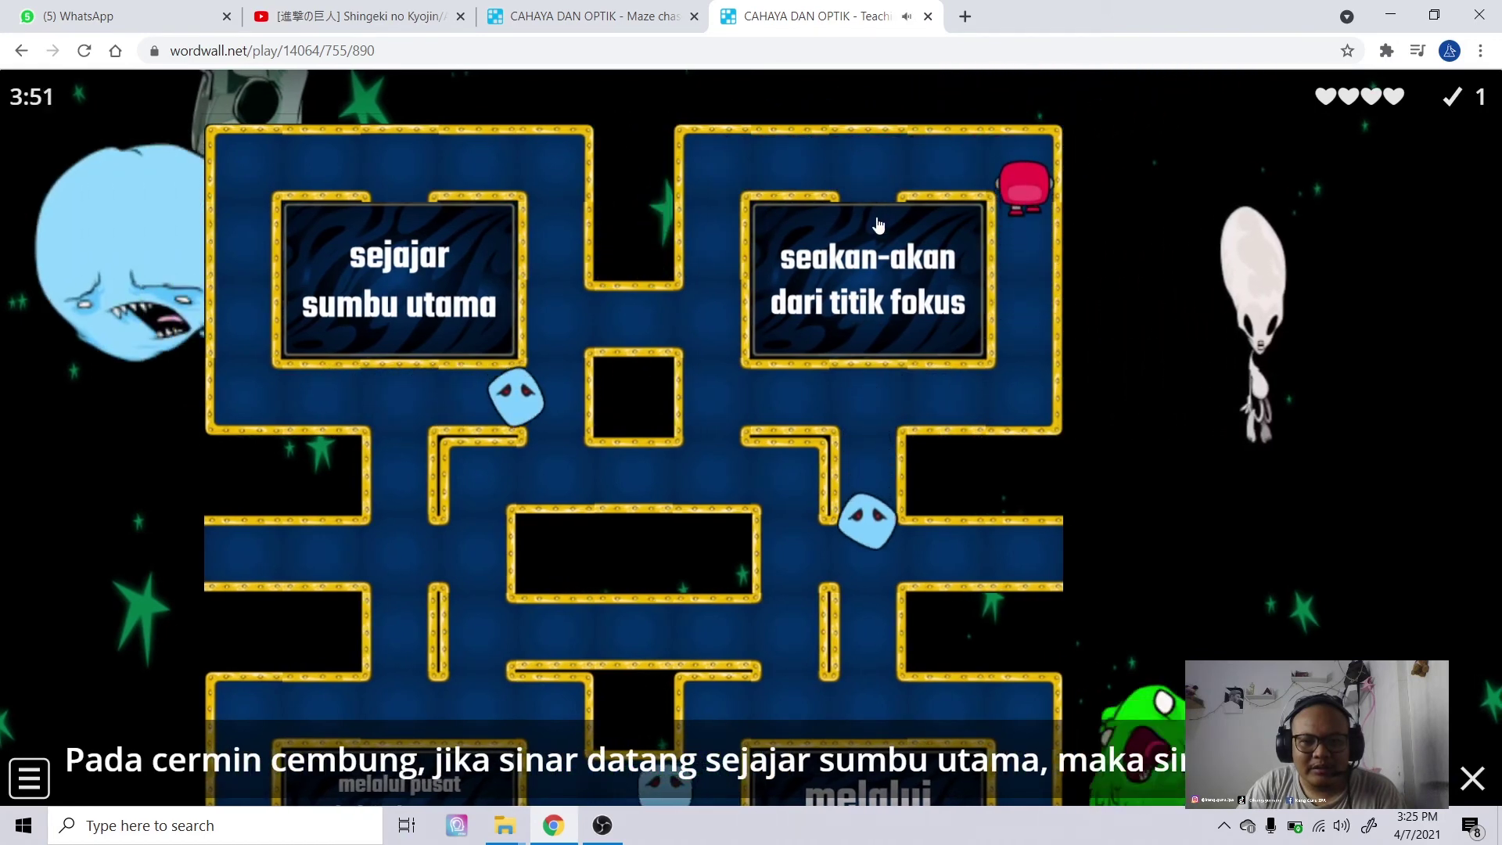
key("Left")
key("Down")
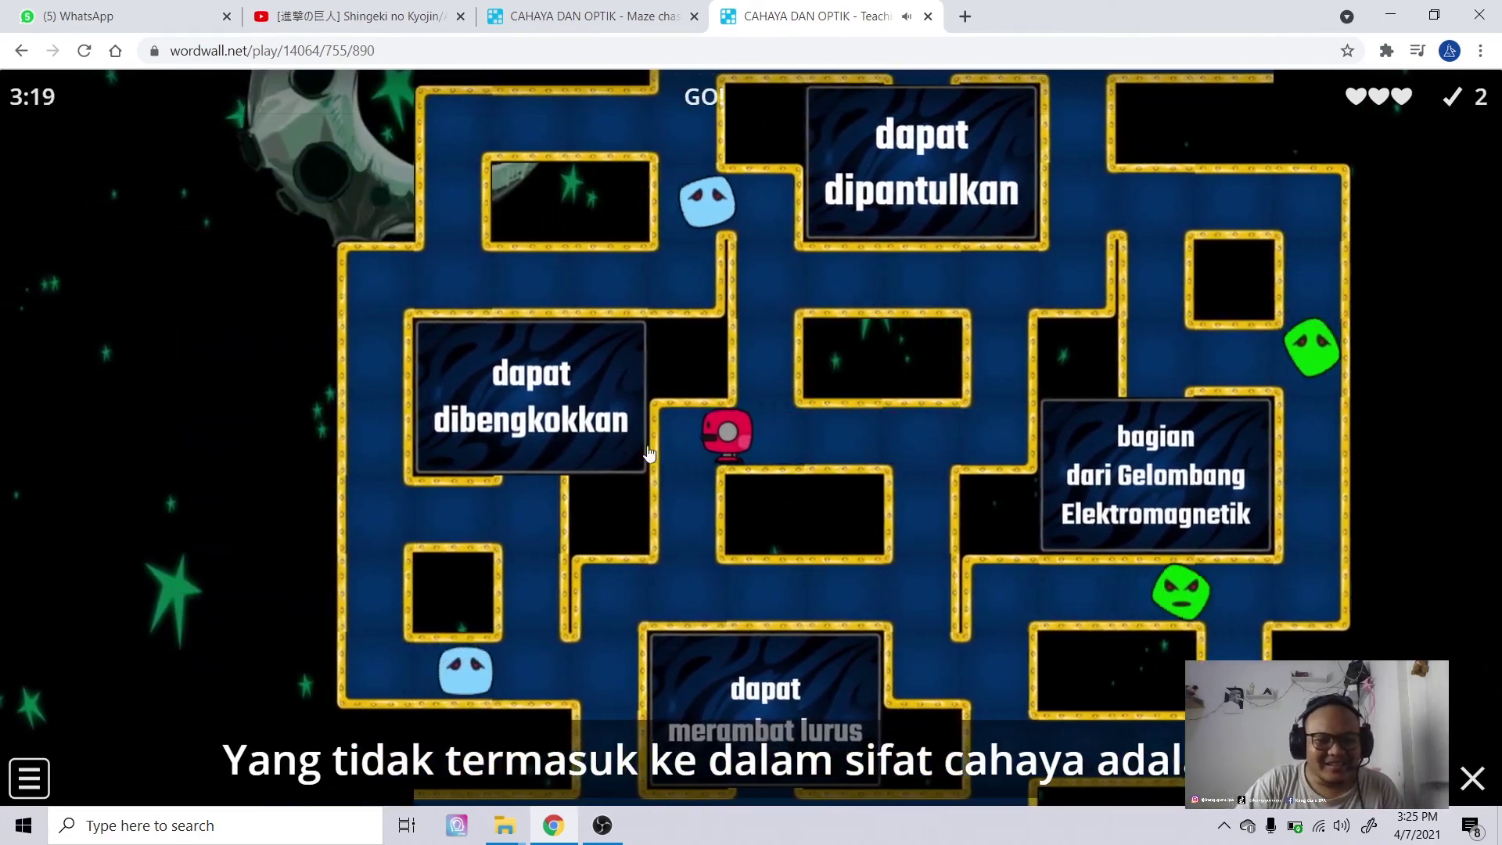
- Steer the character into the "dapat dibengkokkan" zone to answer the question about the properties of light
key("Down")
key("Right")
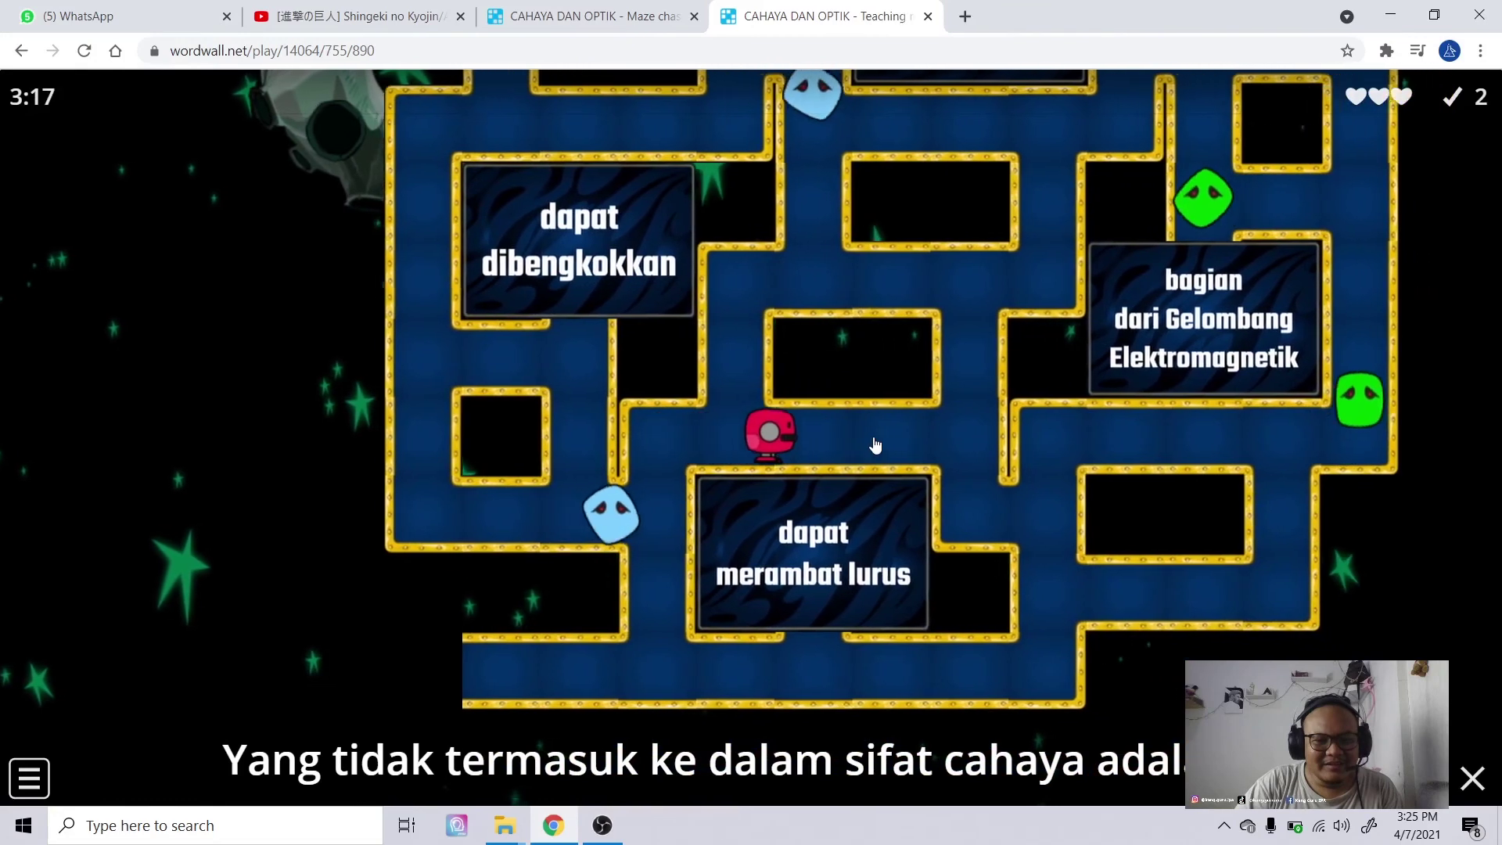
key("Down")
key("Up")
key("Left")
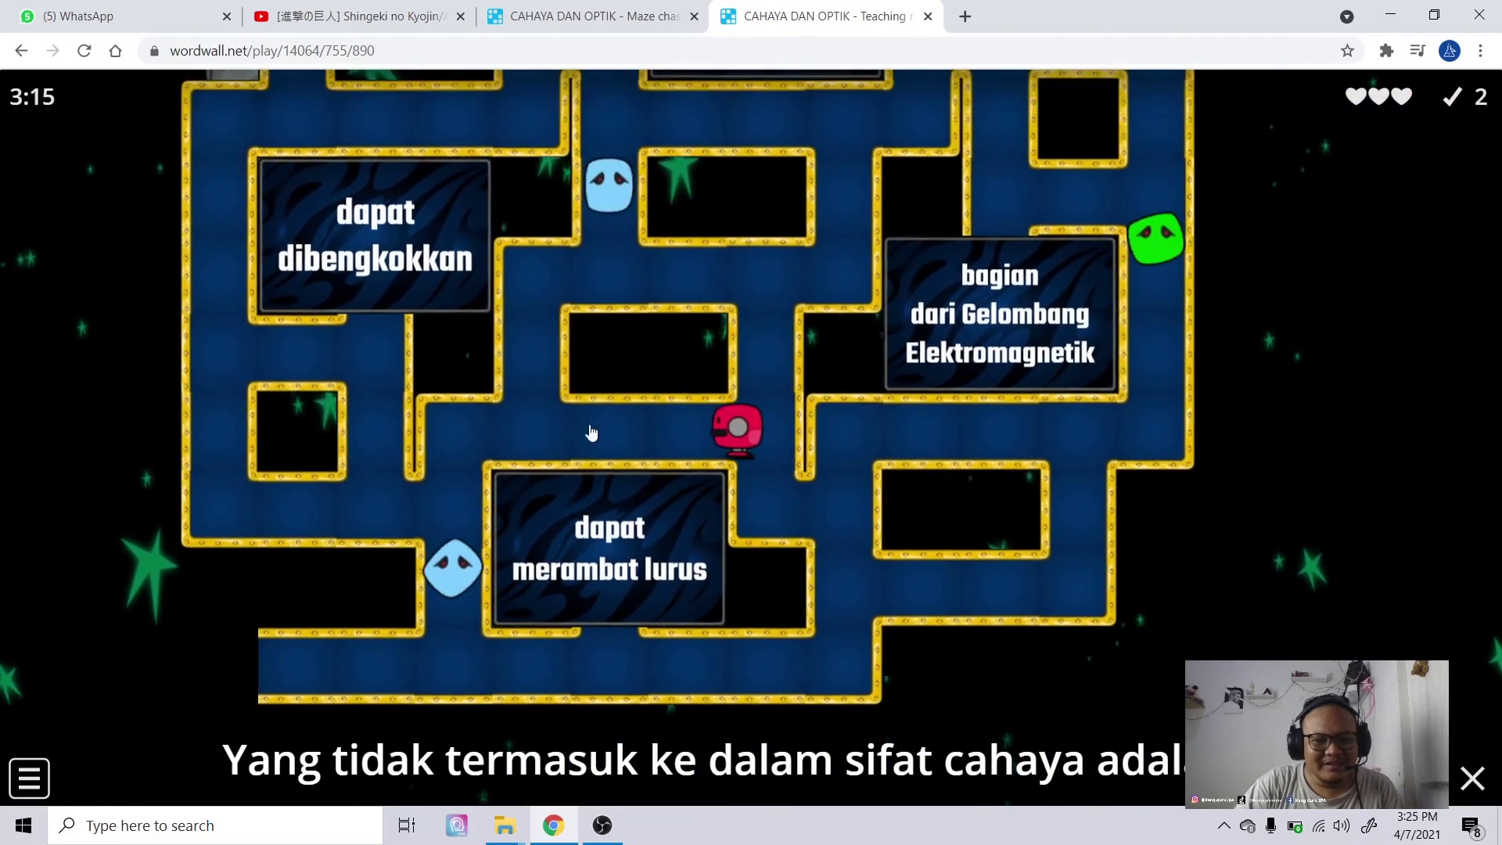
key("Left")
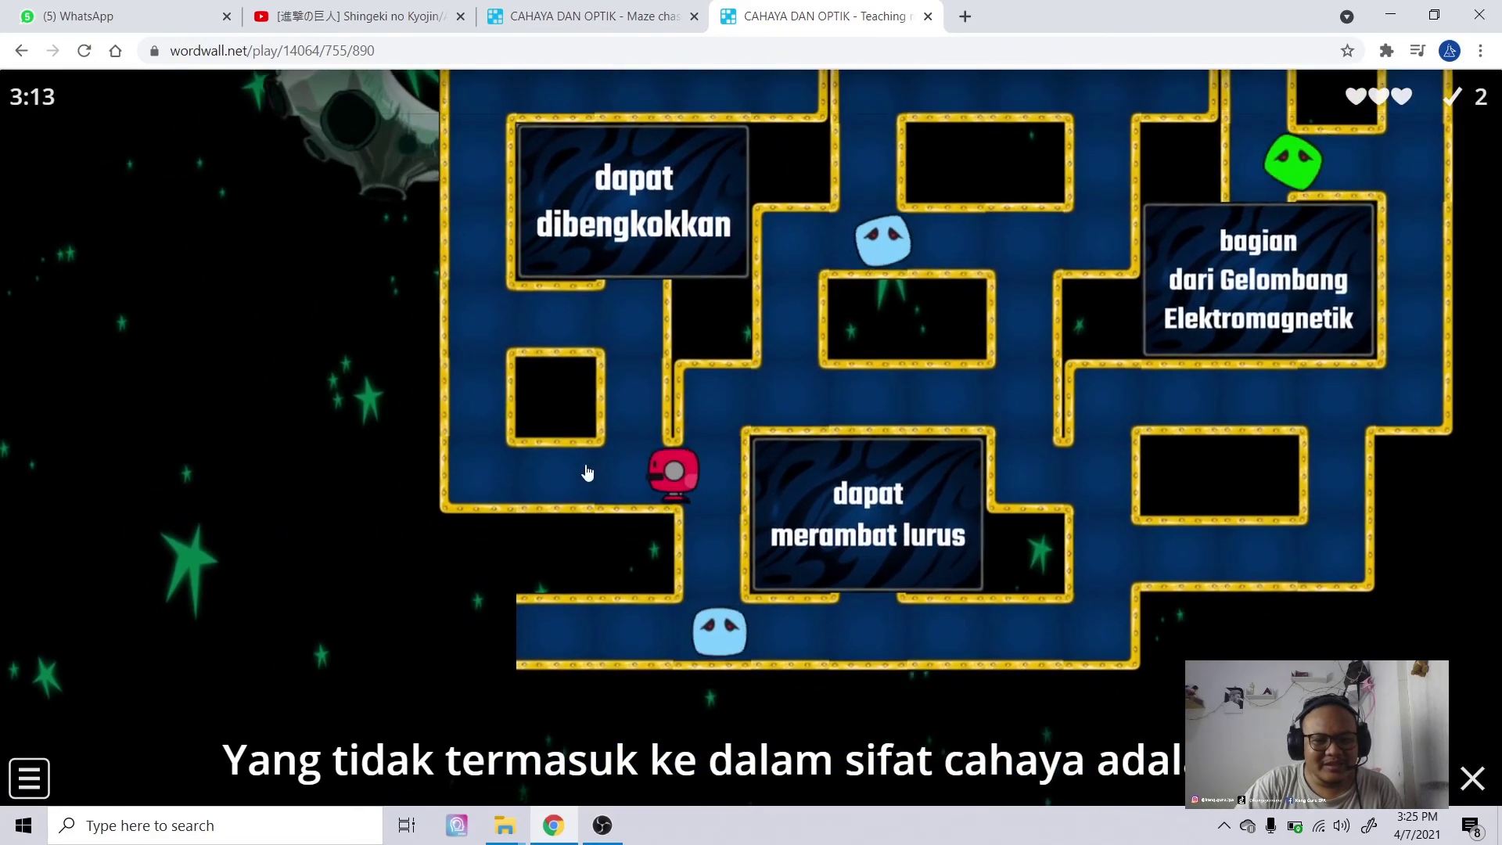
key("Up")
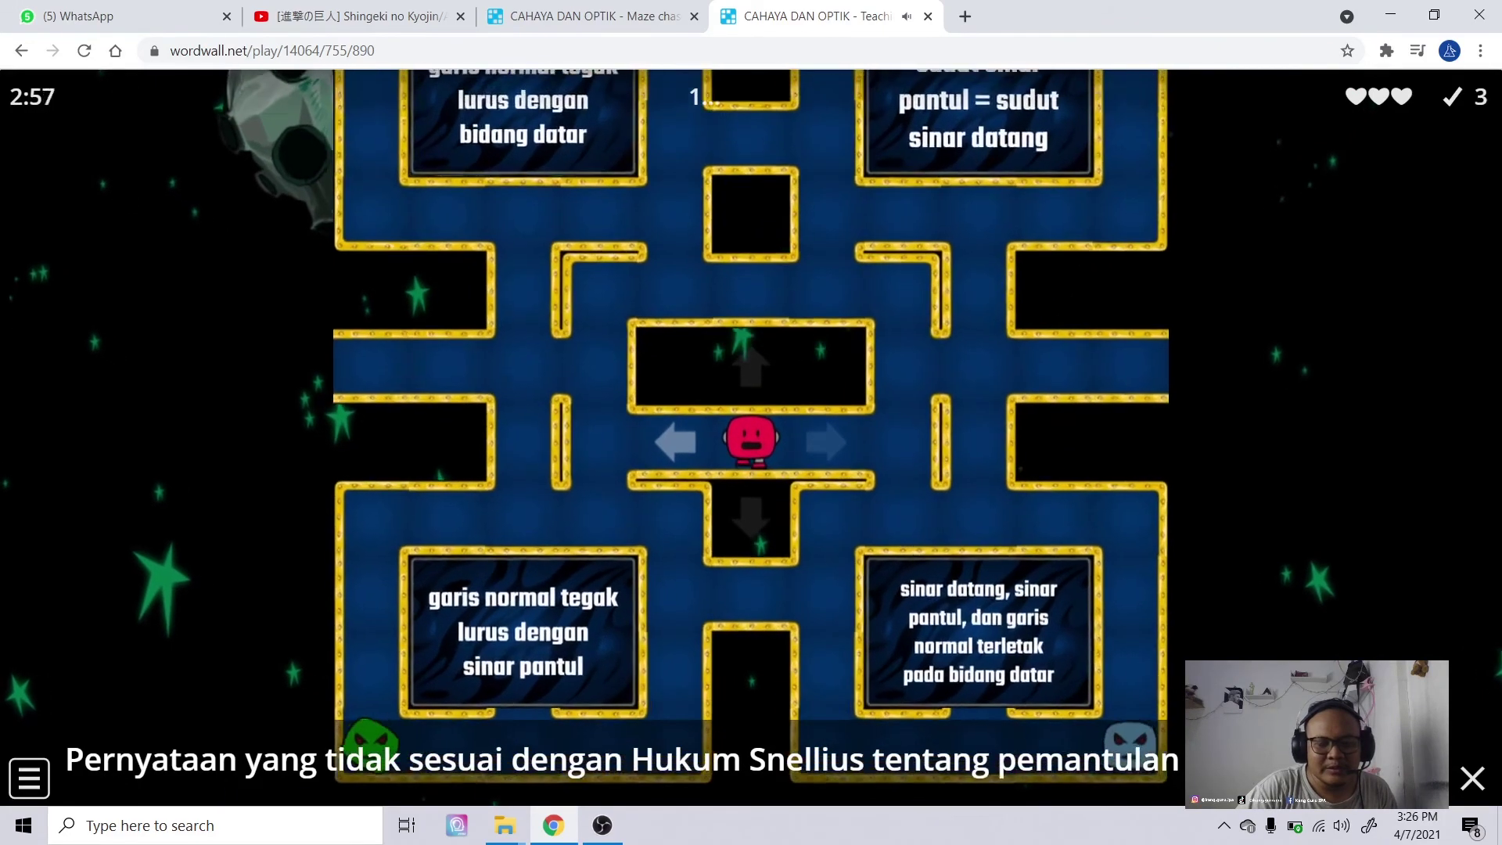
- Steer the character into the "garis normal tegak lurus dengan sinar pantul" zone to answer the Snellius reflection question
key("Left")
key("Up")
left_click(754, 480)
left_click(674, 465)
left_click(686, 533)
left_click(579, 528)
left_click(481, 492)
left_click(680, 647)
left_click(597, 536)
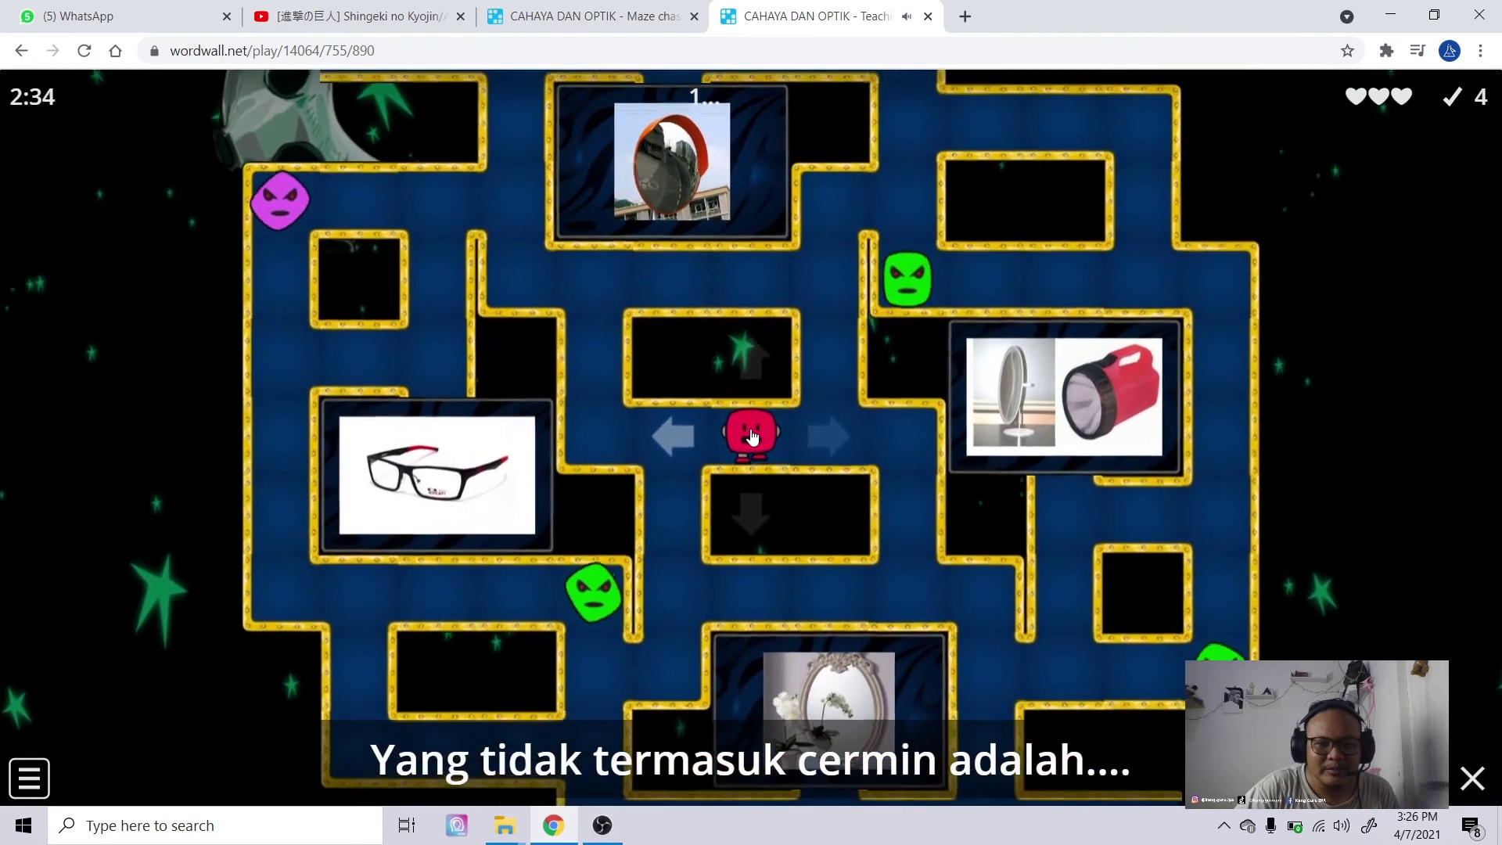
- Steer the character into the eyeglasses picture zone to answer "Yang tidak termasuk cermin adalah" and complete the game
left_click(792, 439)
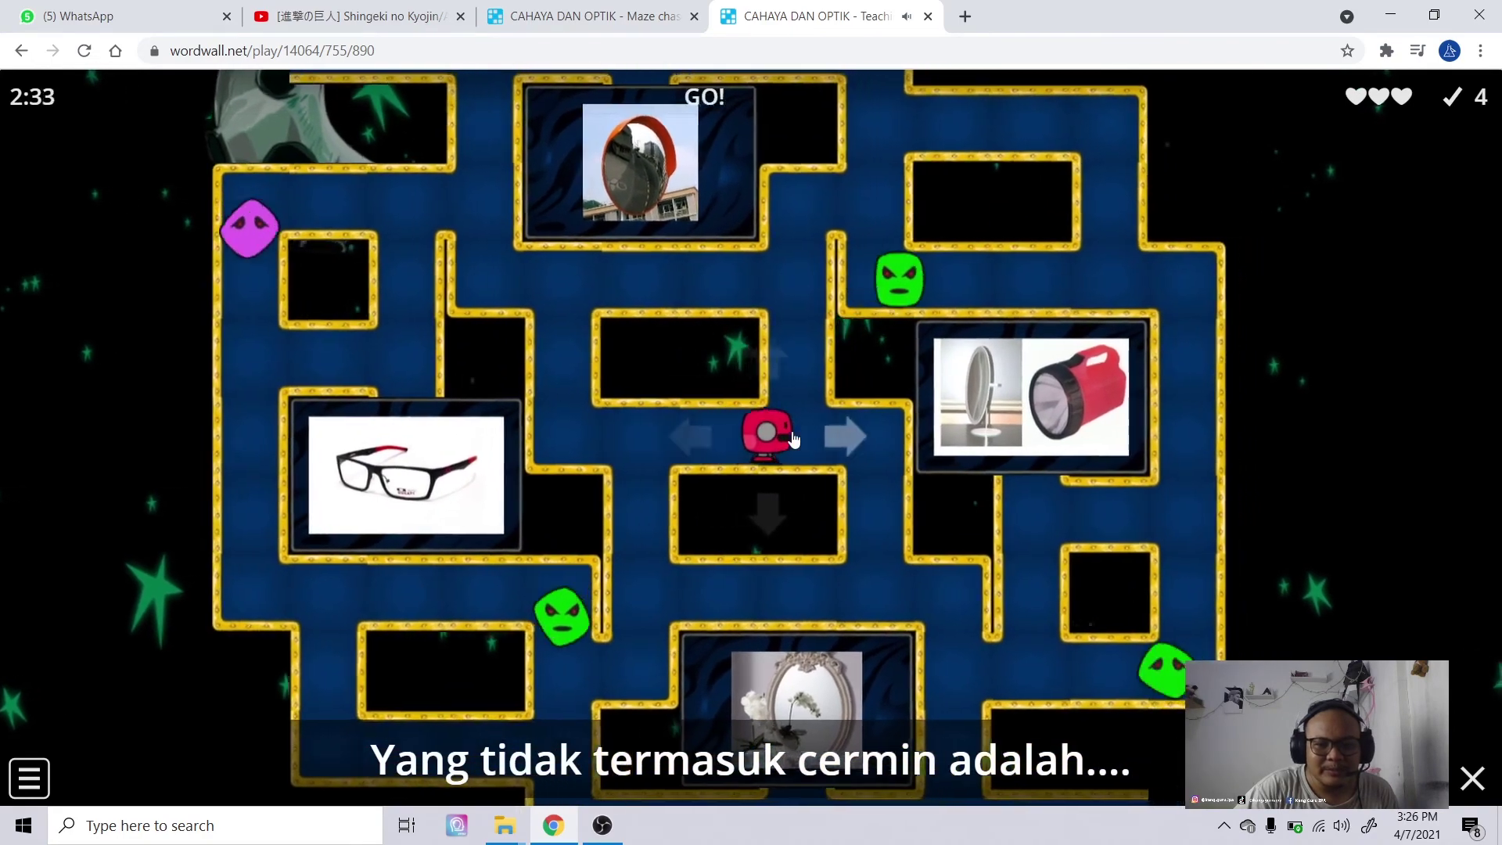
left_click(772, 535)
left_click(761, 416)
left_click(714, 429)
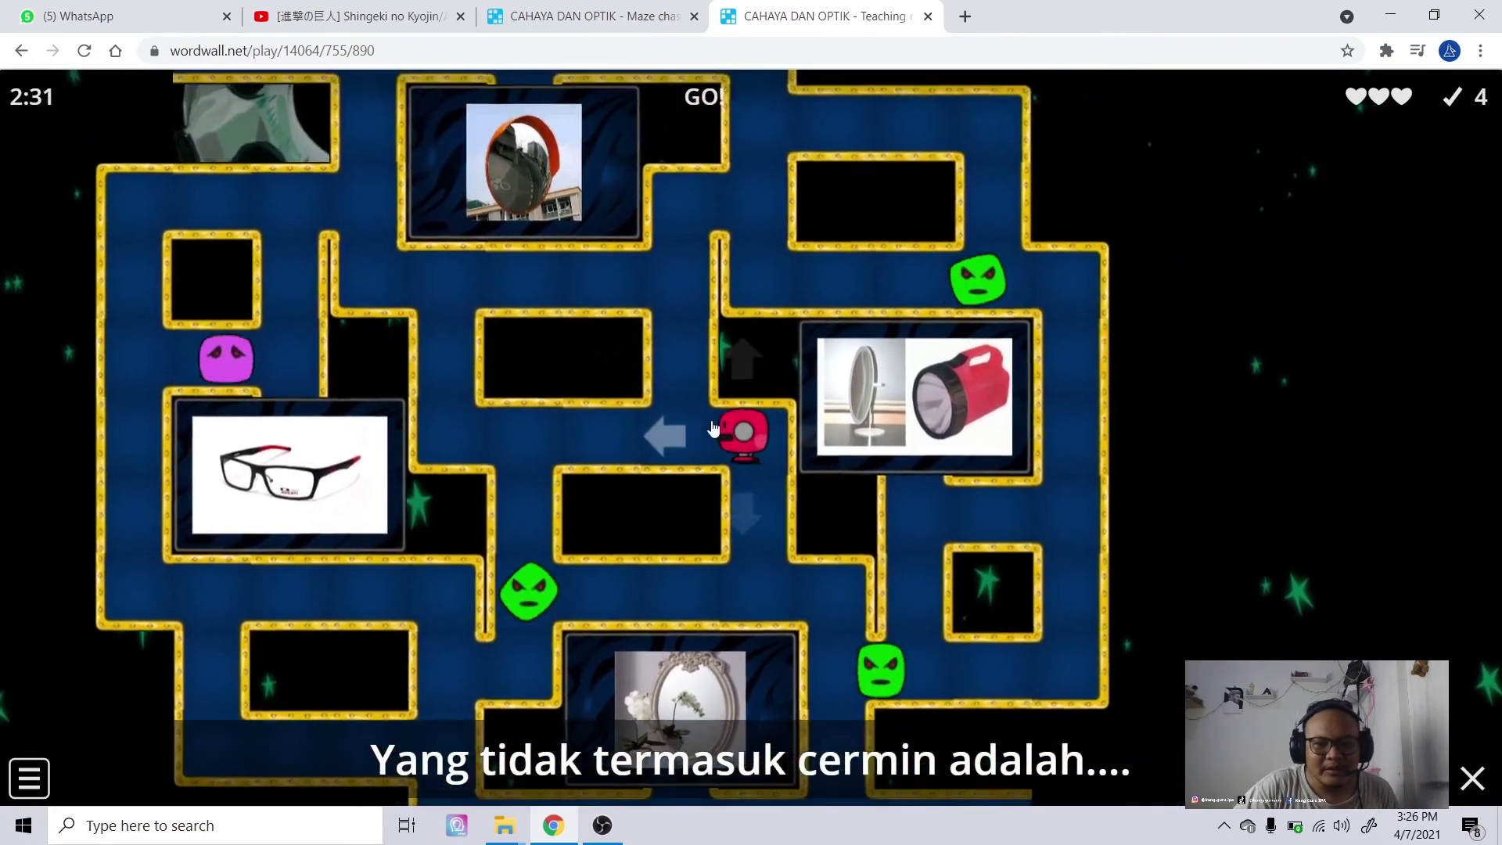
left_click(731, 352)
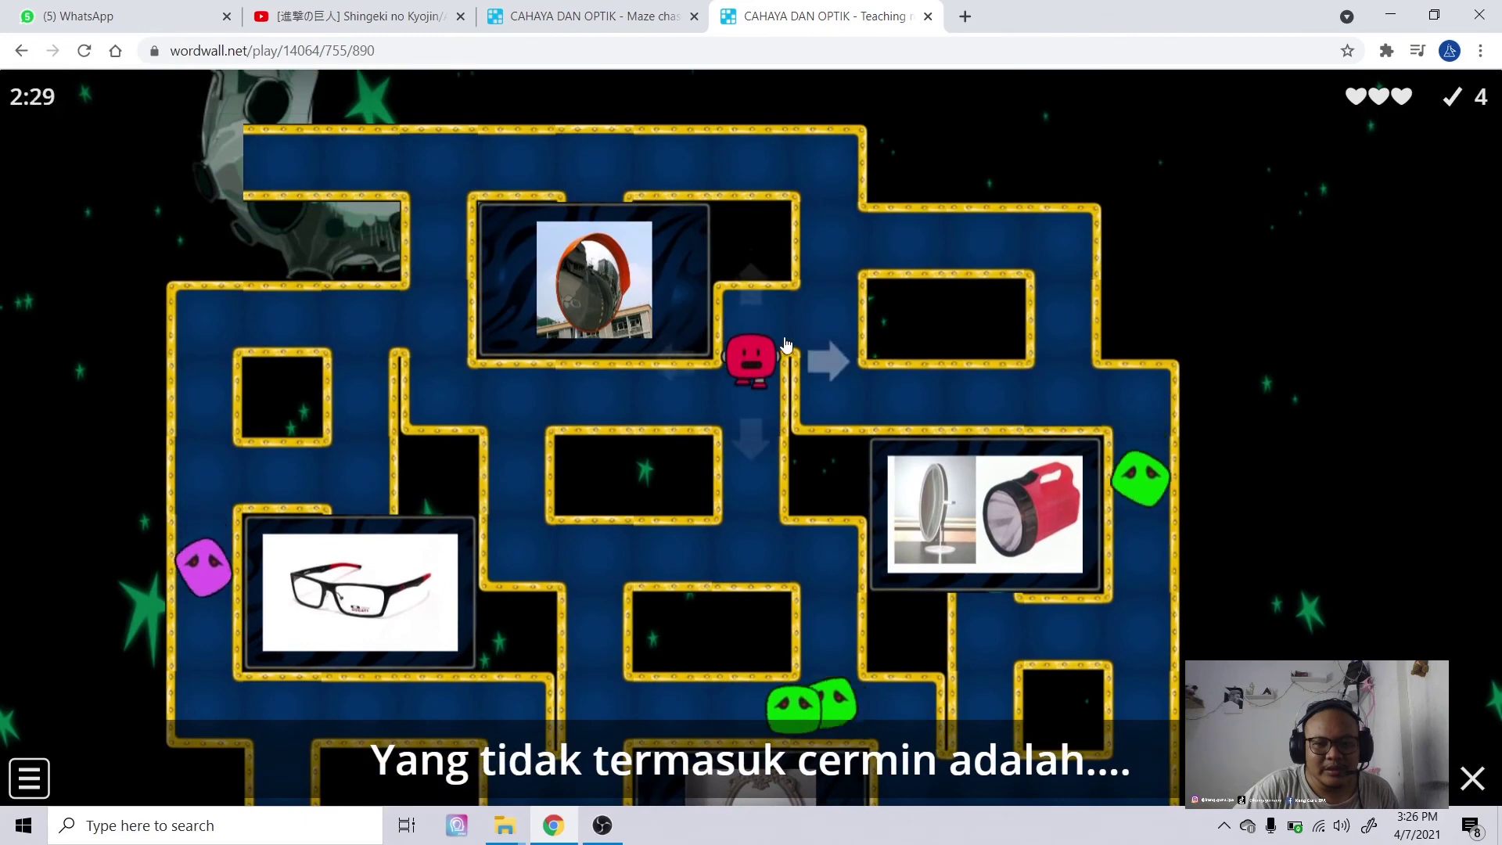
left_click(667, 416)
left_click(604, 417)
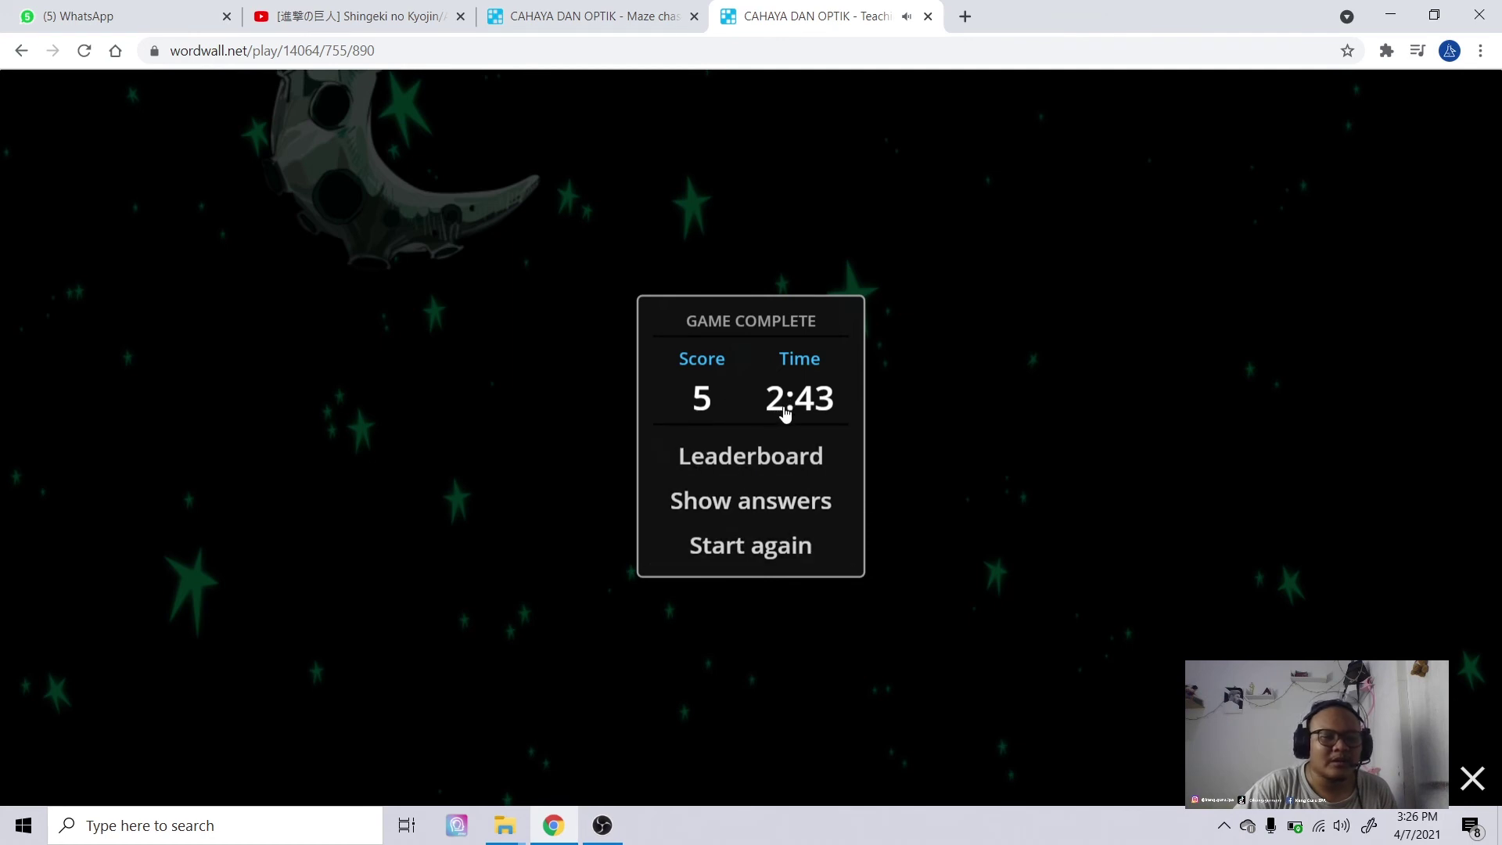
- Show the finished game's leaderboard, look through its rankings, and briefly check the game's menu options
left_click(755, 457)
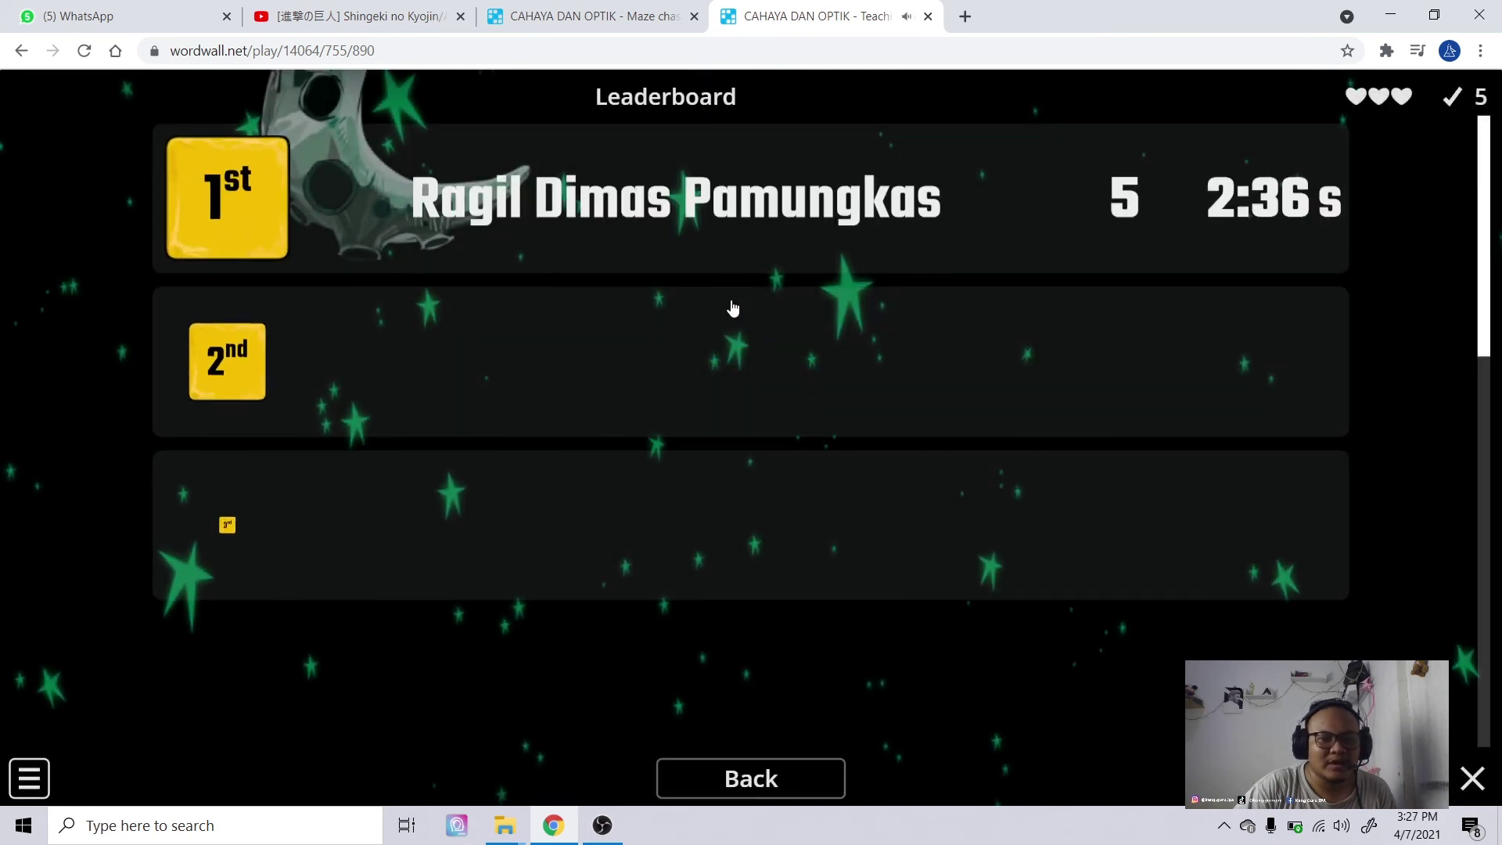
left_click_drag(1483, 245, 1496, 707)
left_click_drag(1494, 642, 1473, 207)
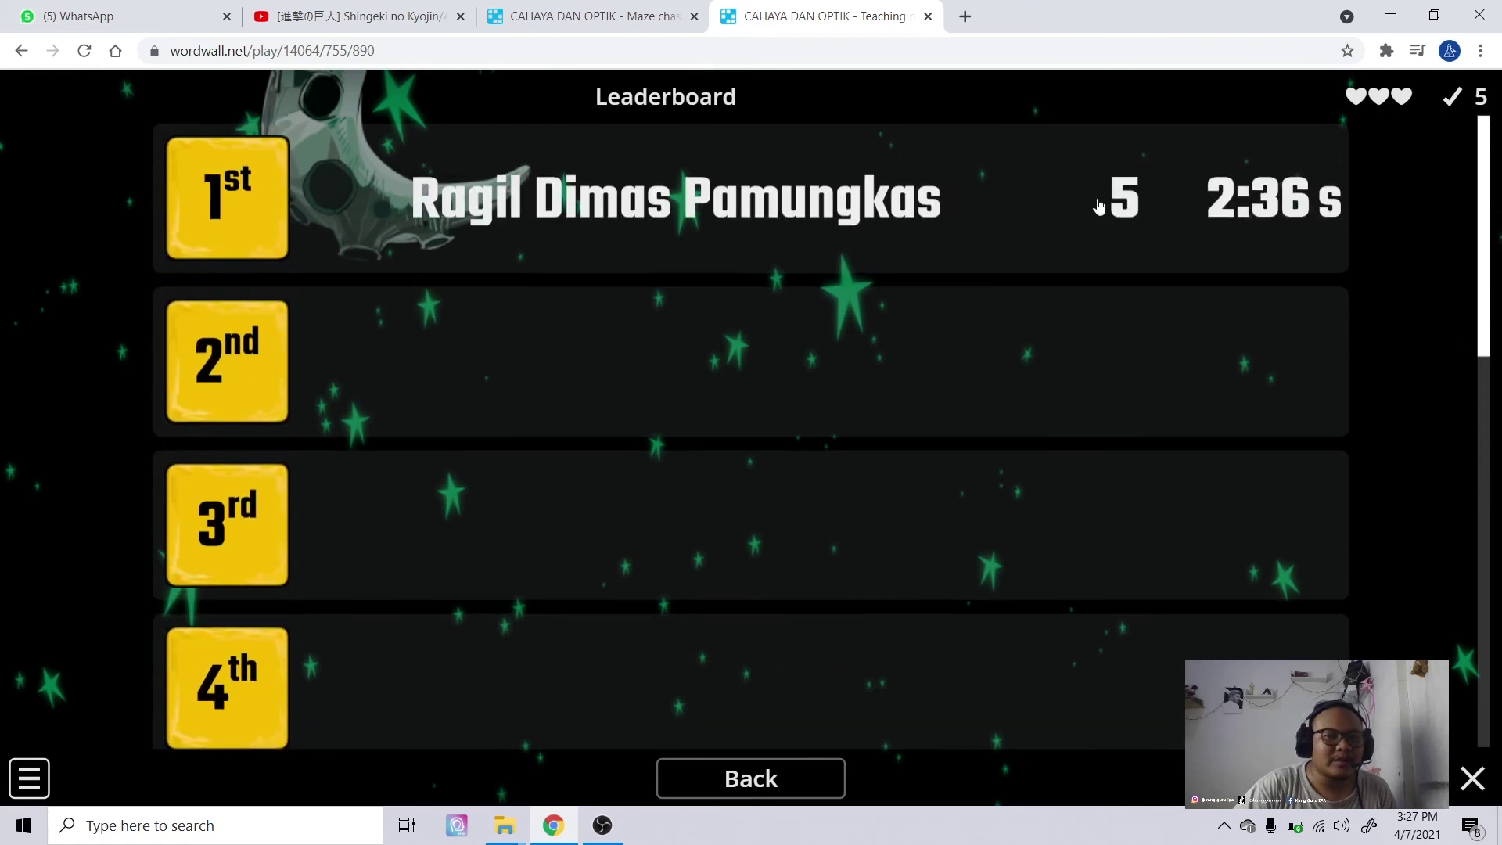
left_click(32, 778)
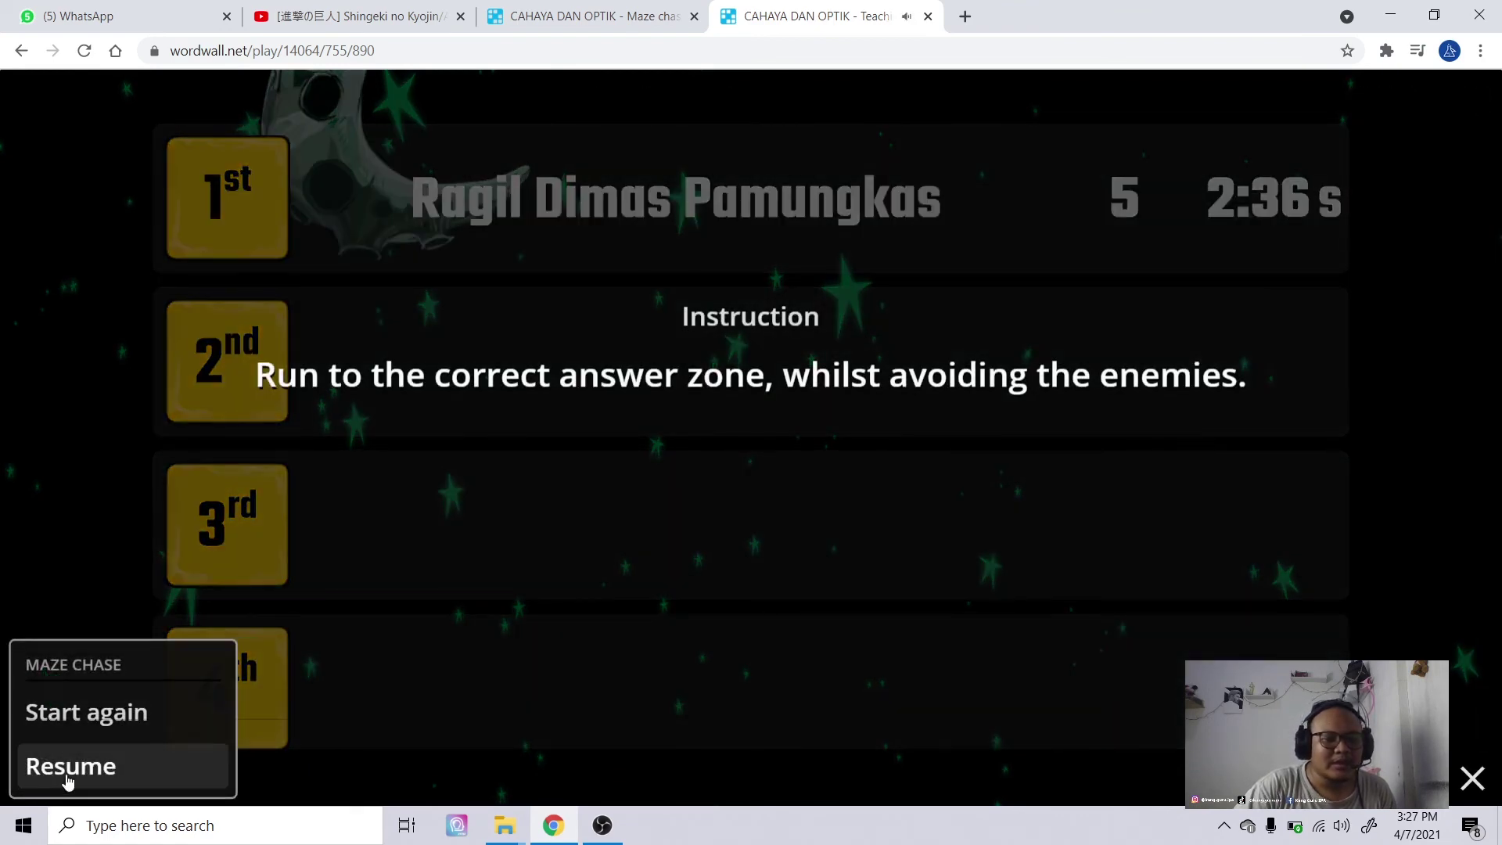
left_click(339, 642)
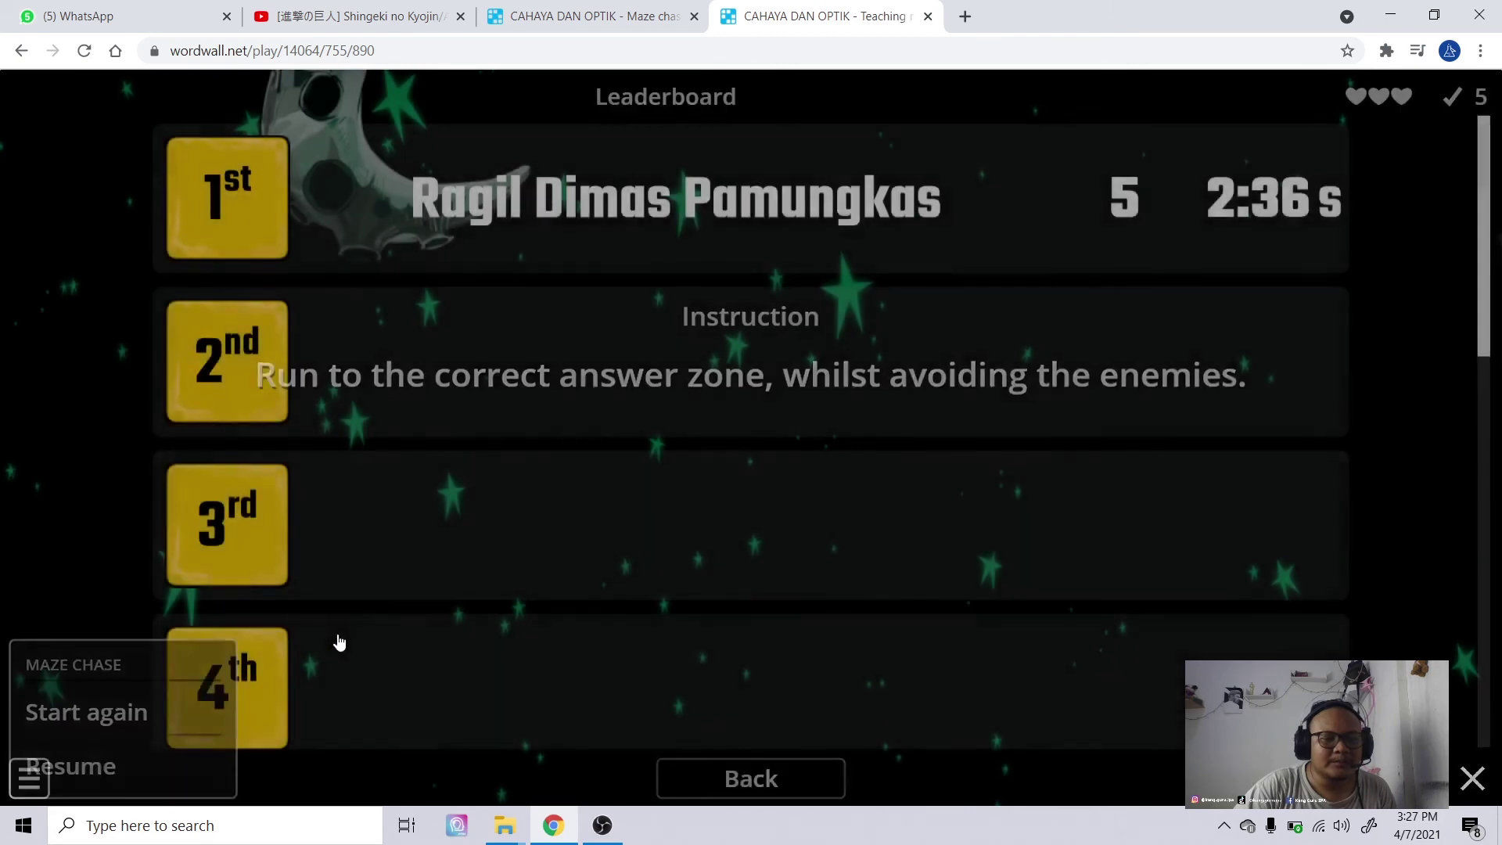
left_click(587, 16)
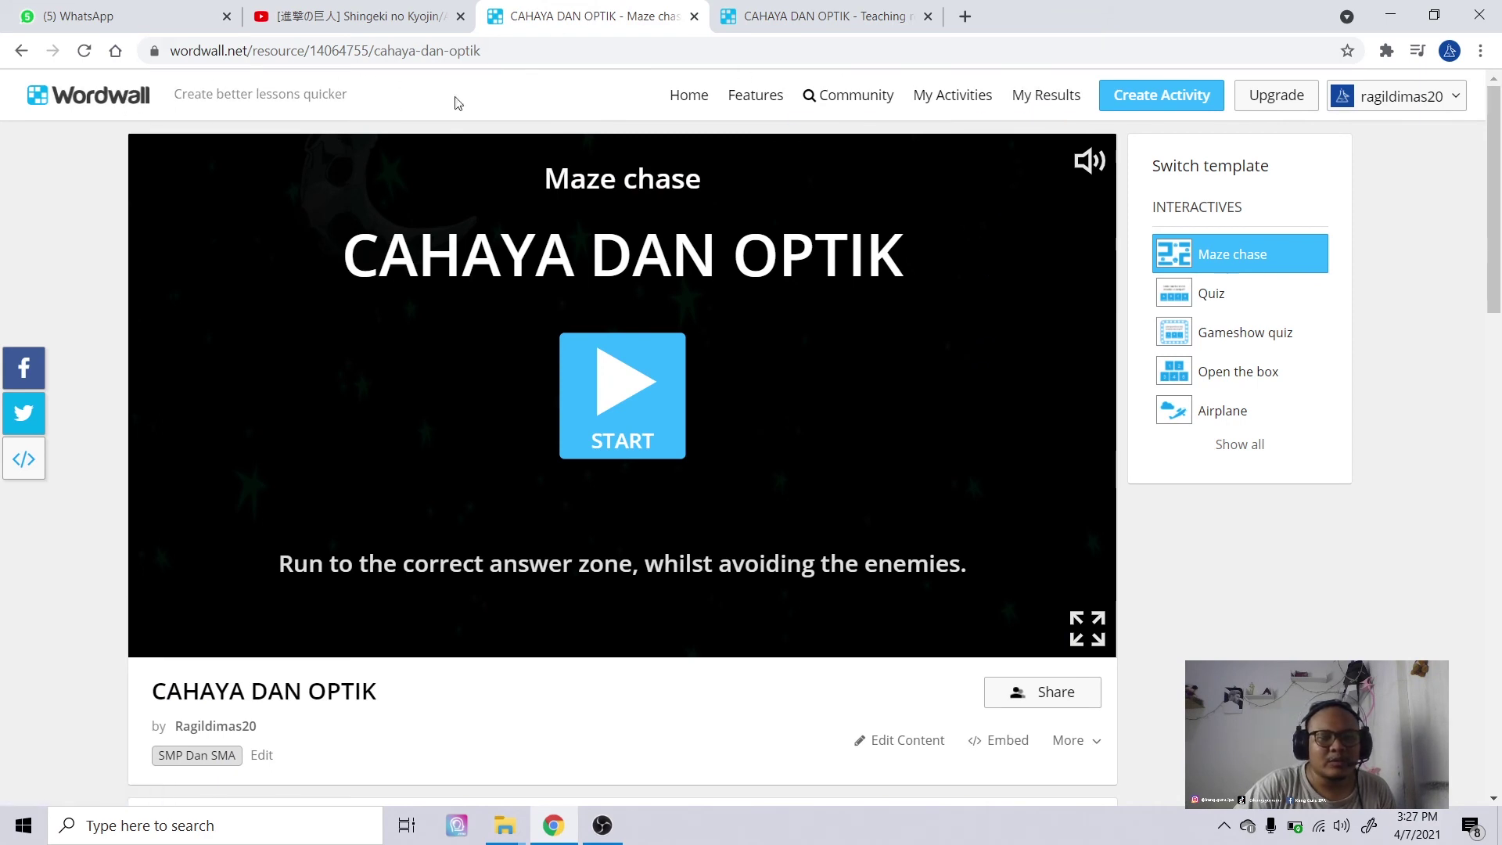
scroll(895, 368, "down", 12)
scroll(897, 373, "up", 7)
scroll(898, 373, "up", 5)
left_click(824, 18)
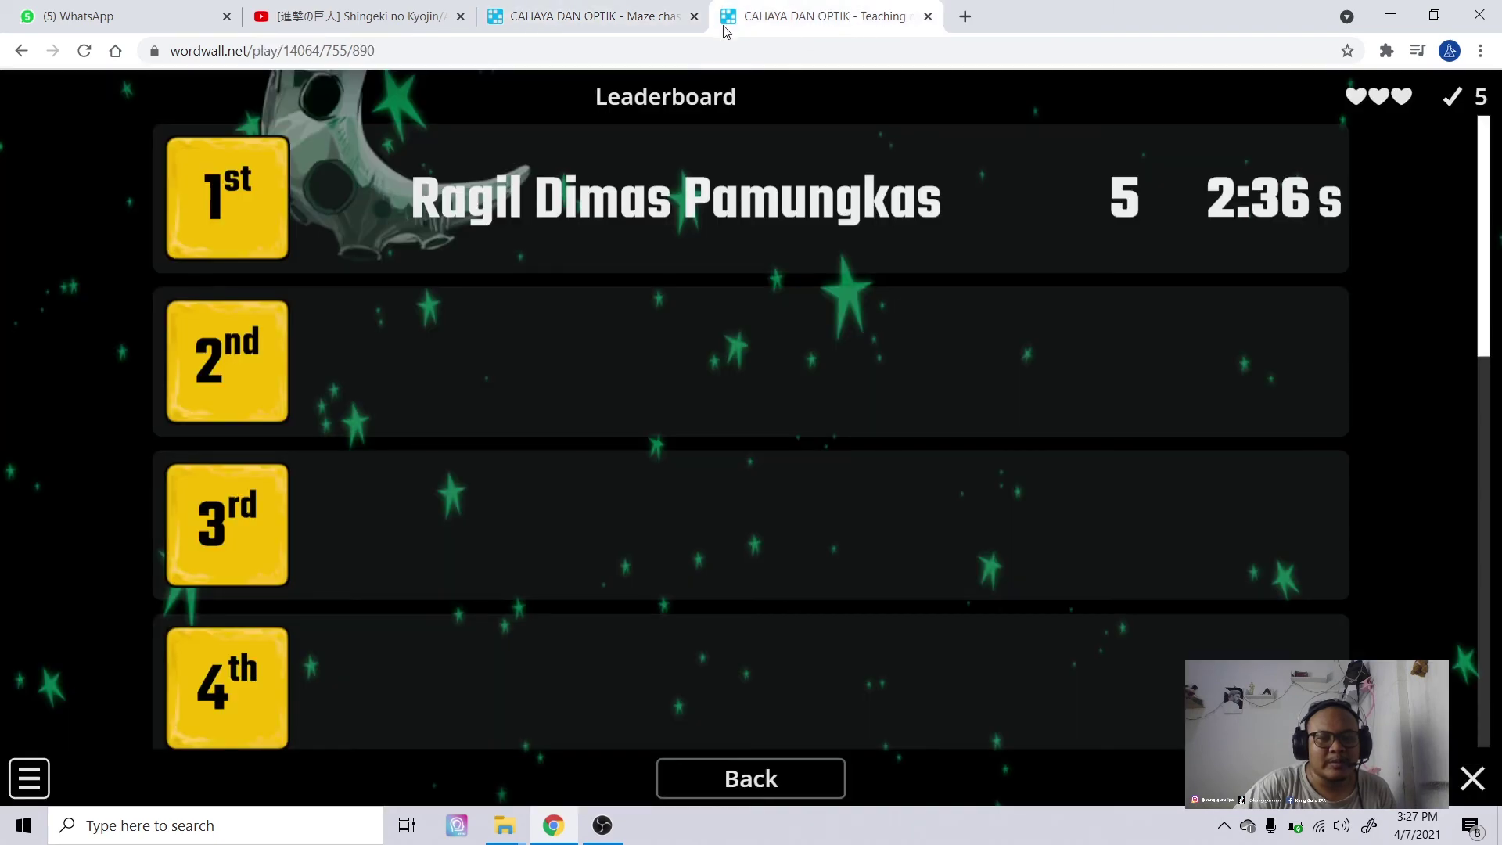
- Return to the activity's browser tab and open Result 2 for 'CAHAYA DAN OPTIK' from My Results
left_click(598, 19)
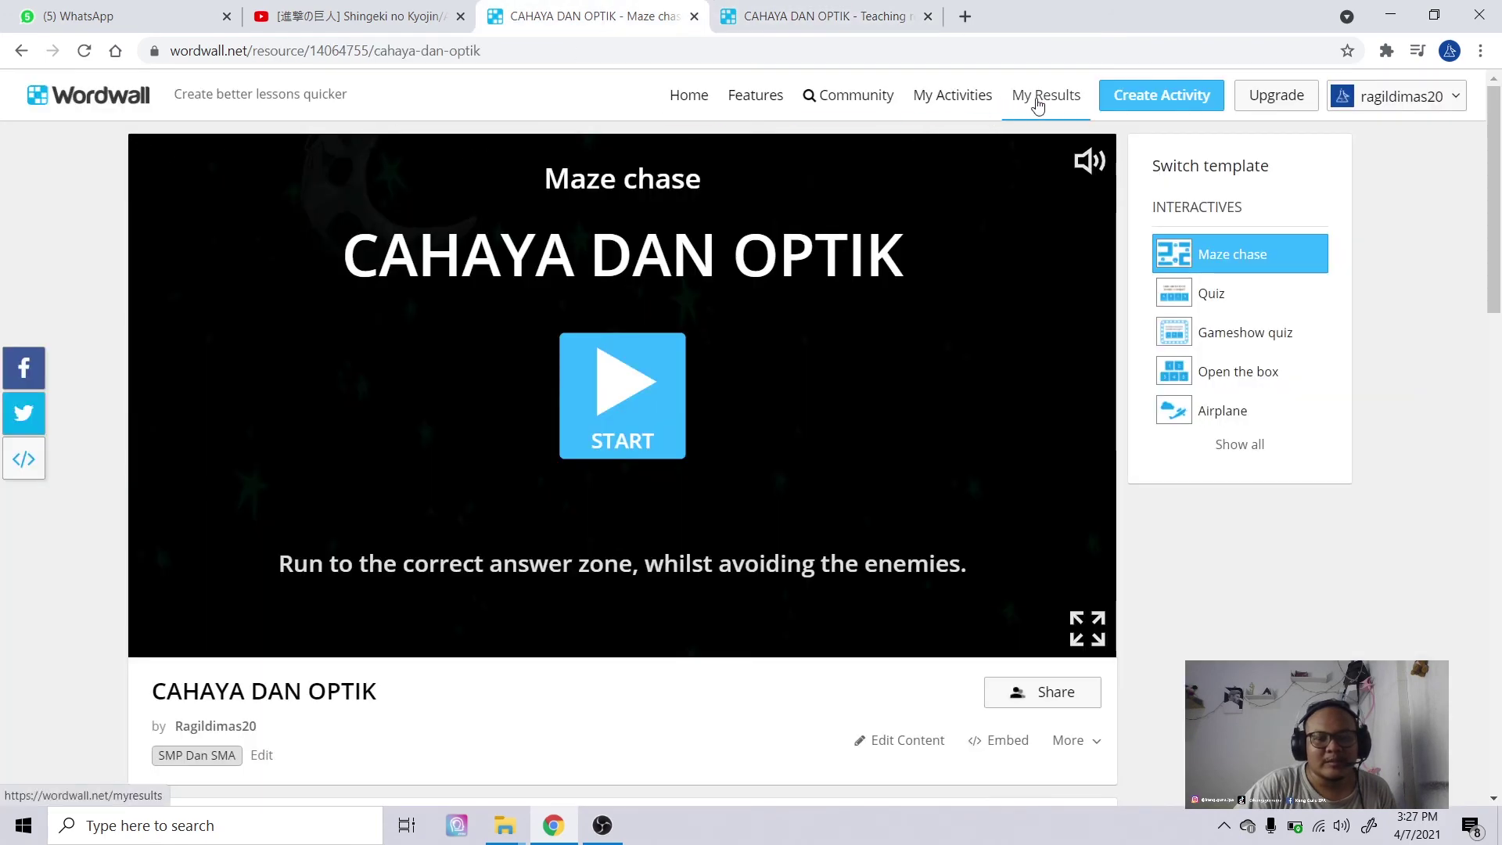
left_click(1047, 99)
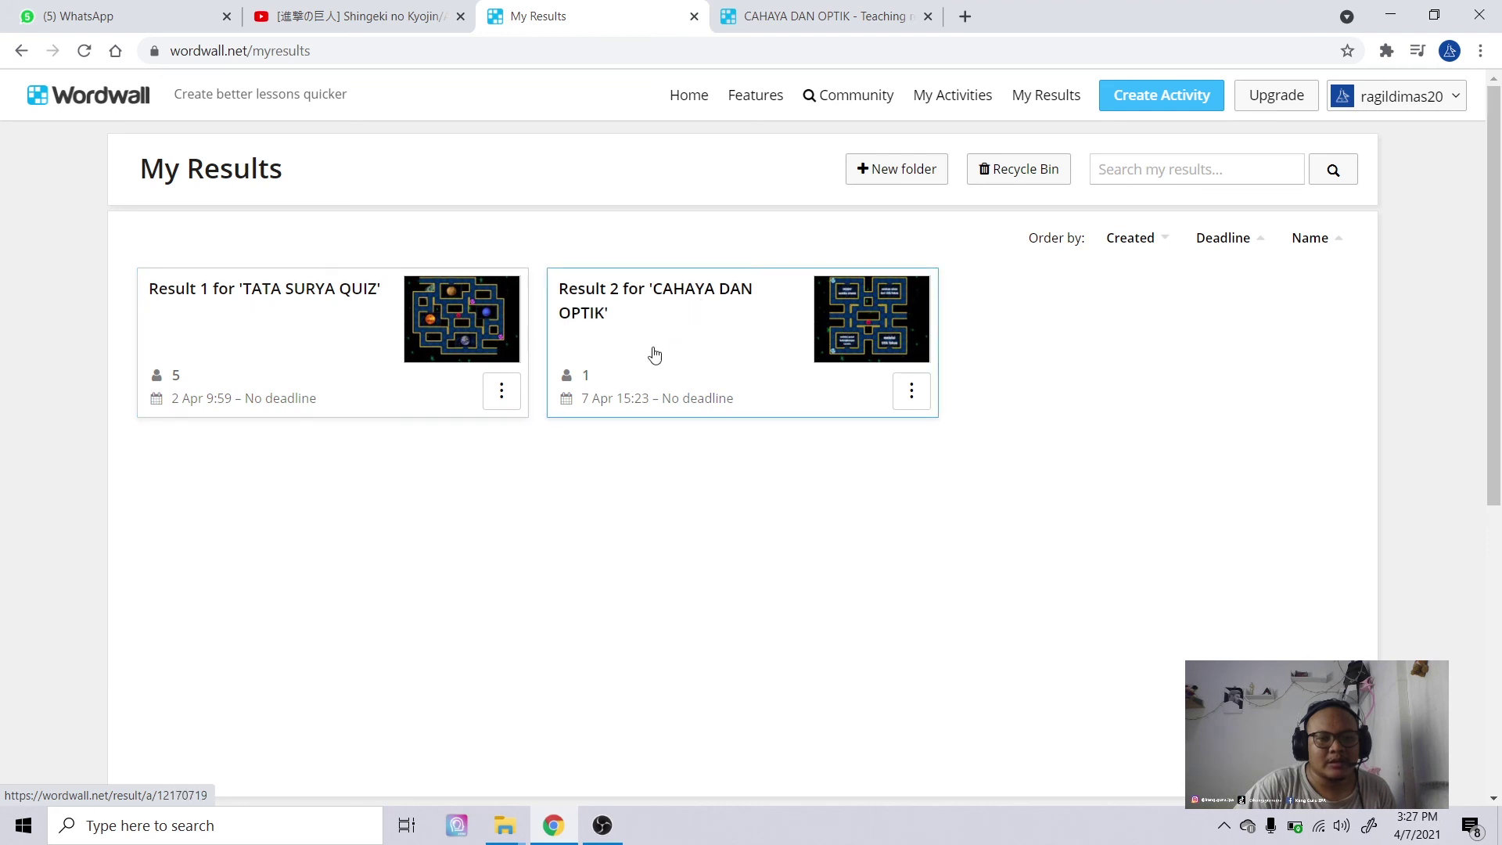
left_click(742, 342)
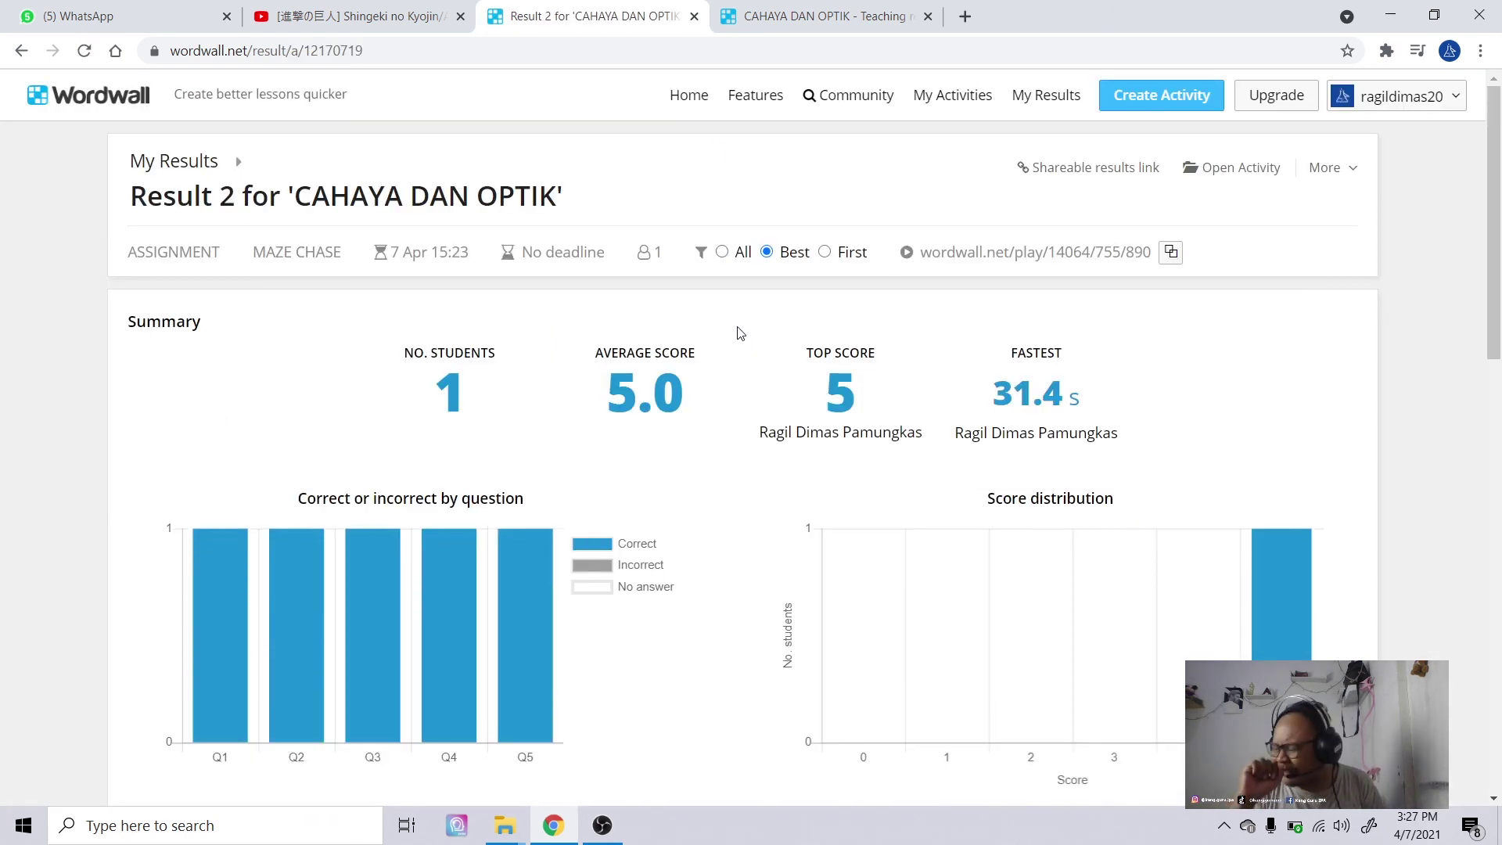
- Examine the assignment report's summary, charts, leaderboard, results by question and results by student
scroll(740, 334, "down", 5)
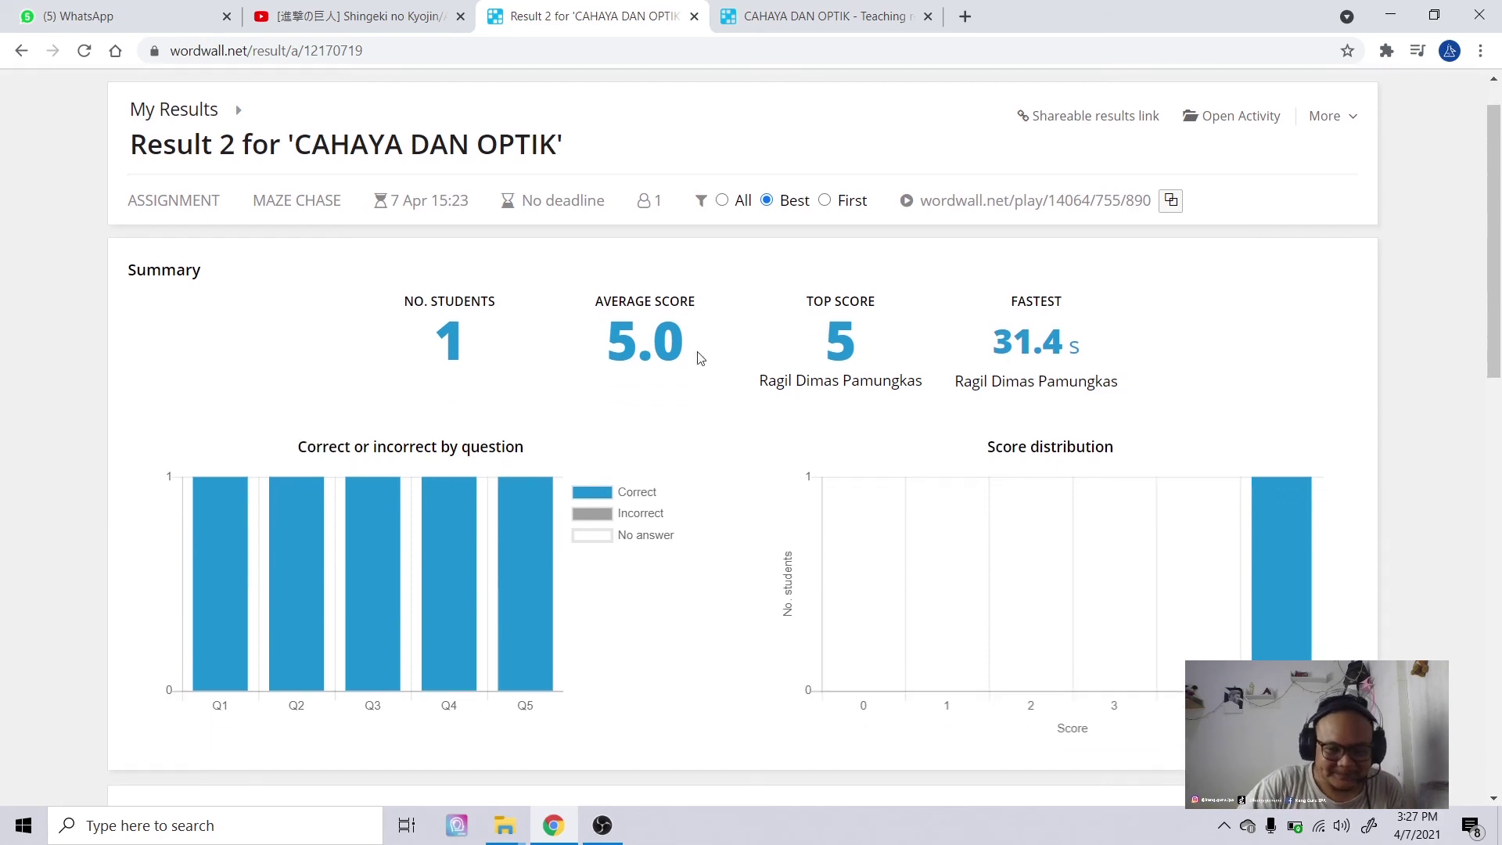
scroll(731, 358, "down", 1)
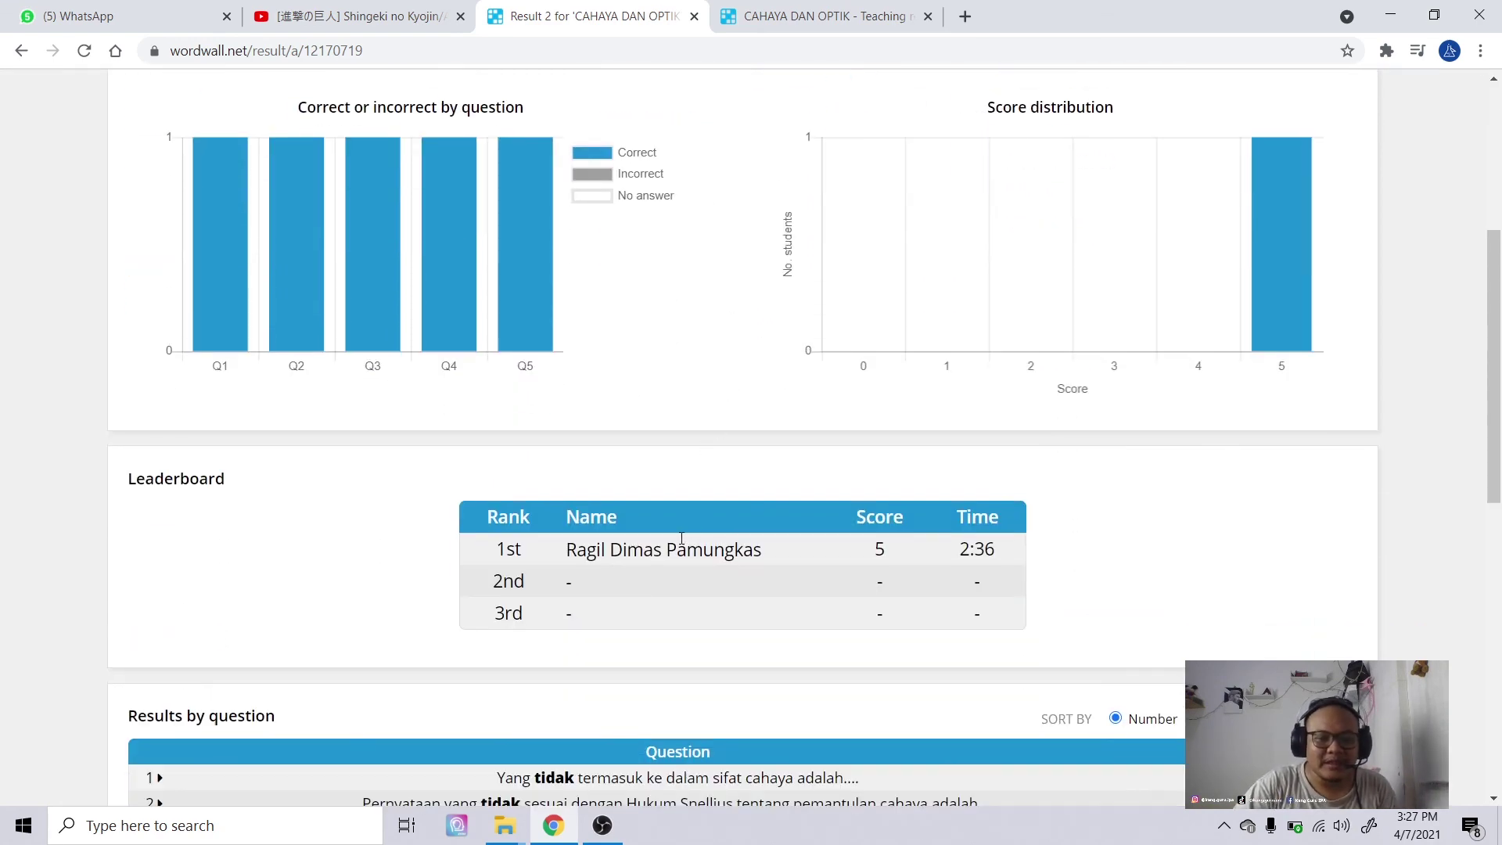
scroll(890, 549, "down", 6)
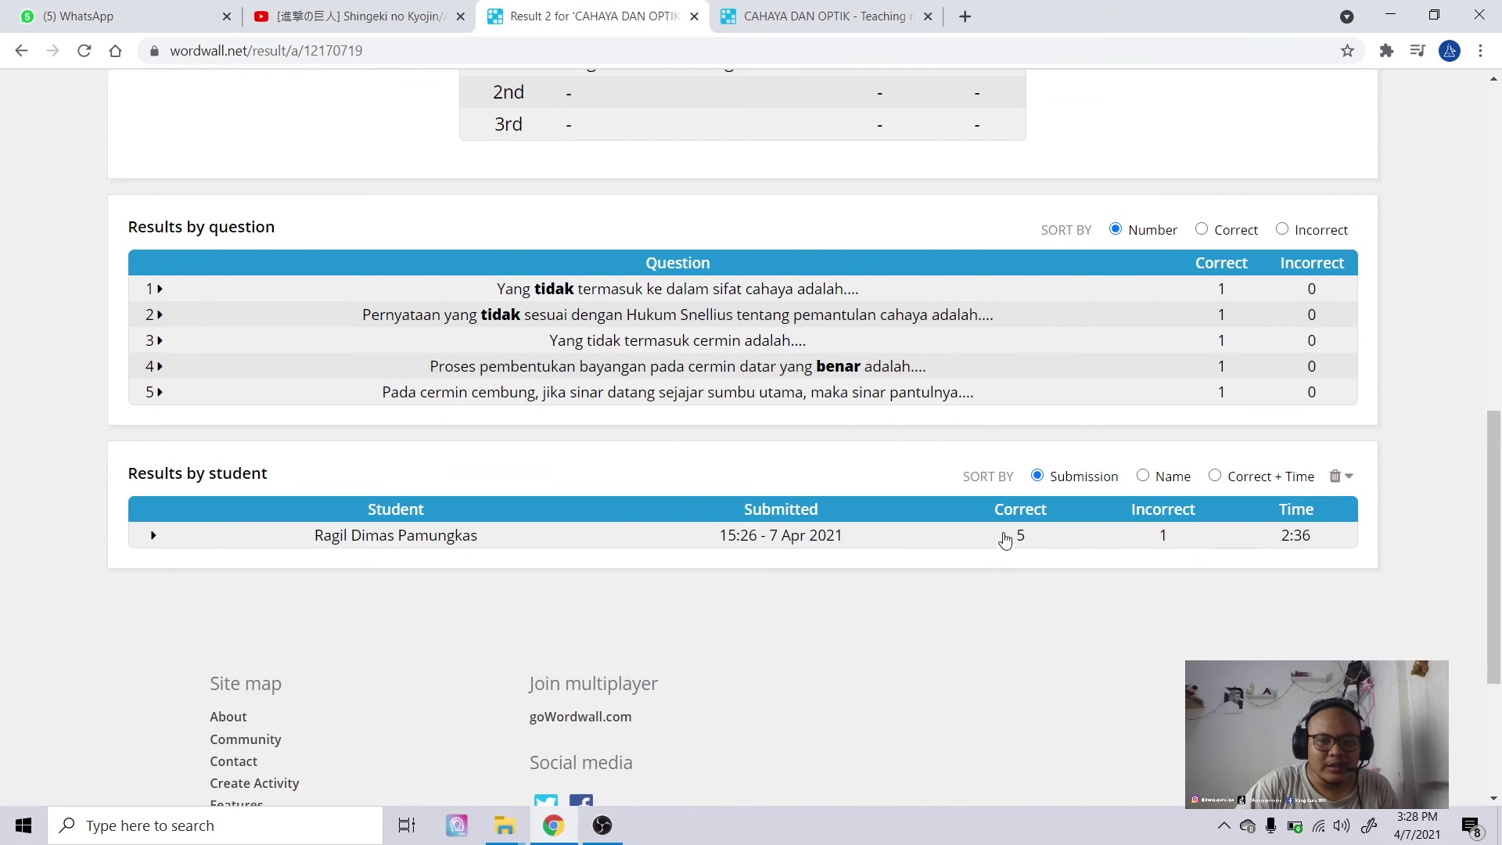
scroll(1016, 558, "up", 3)
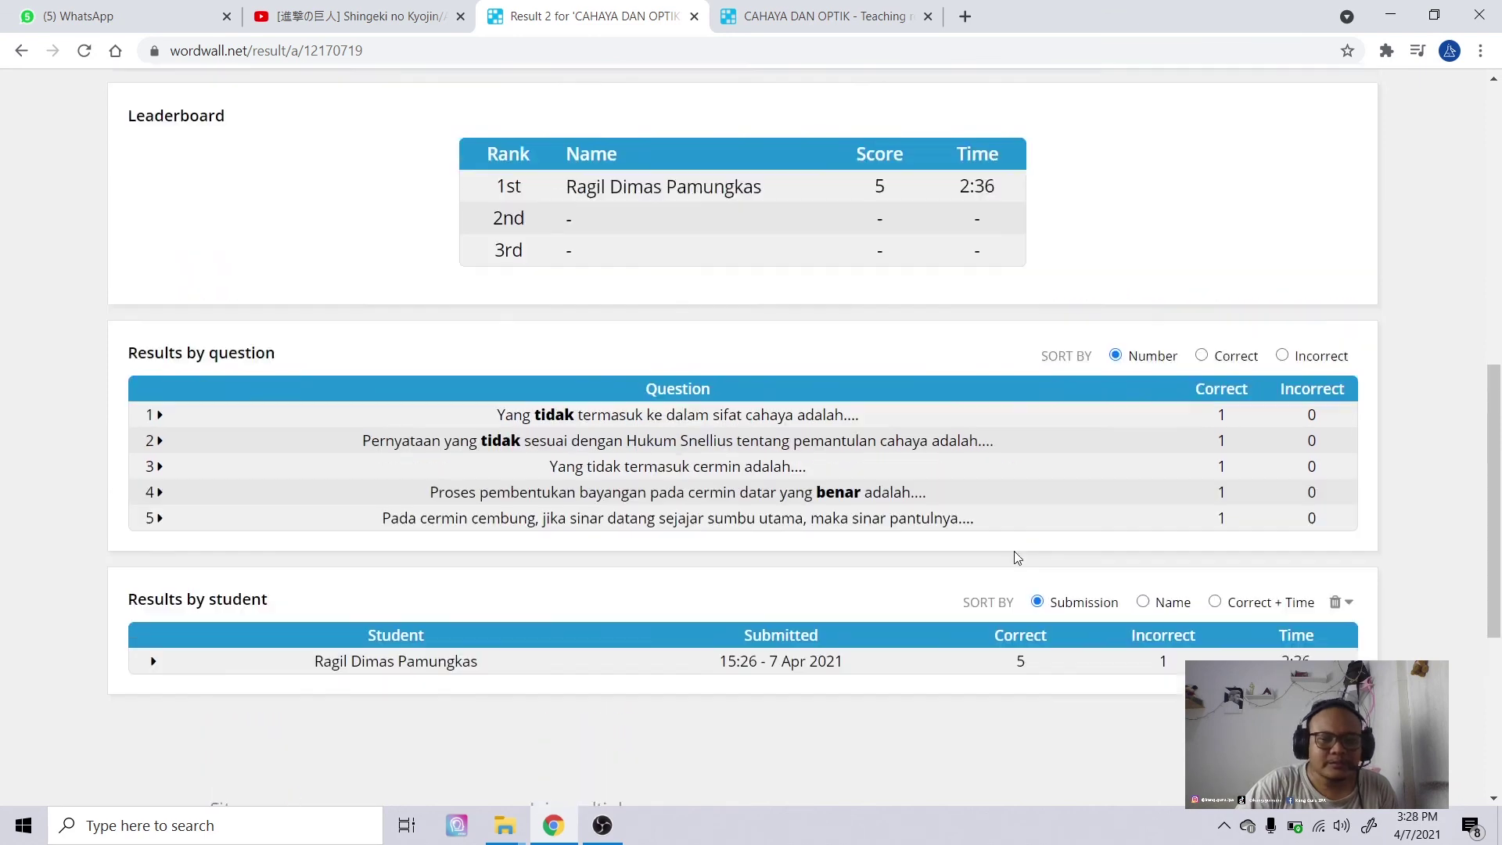
scroll(1015, 558, "up", 4)
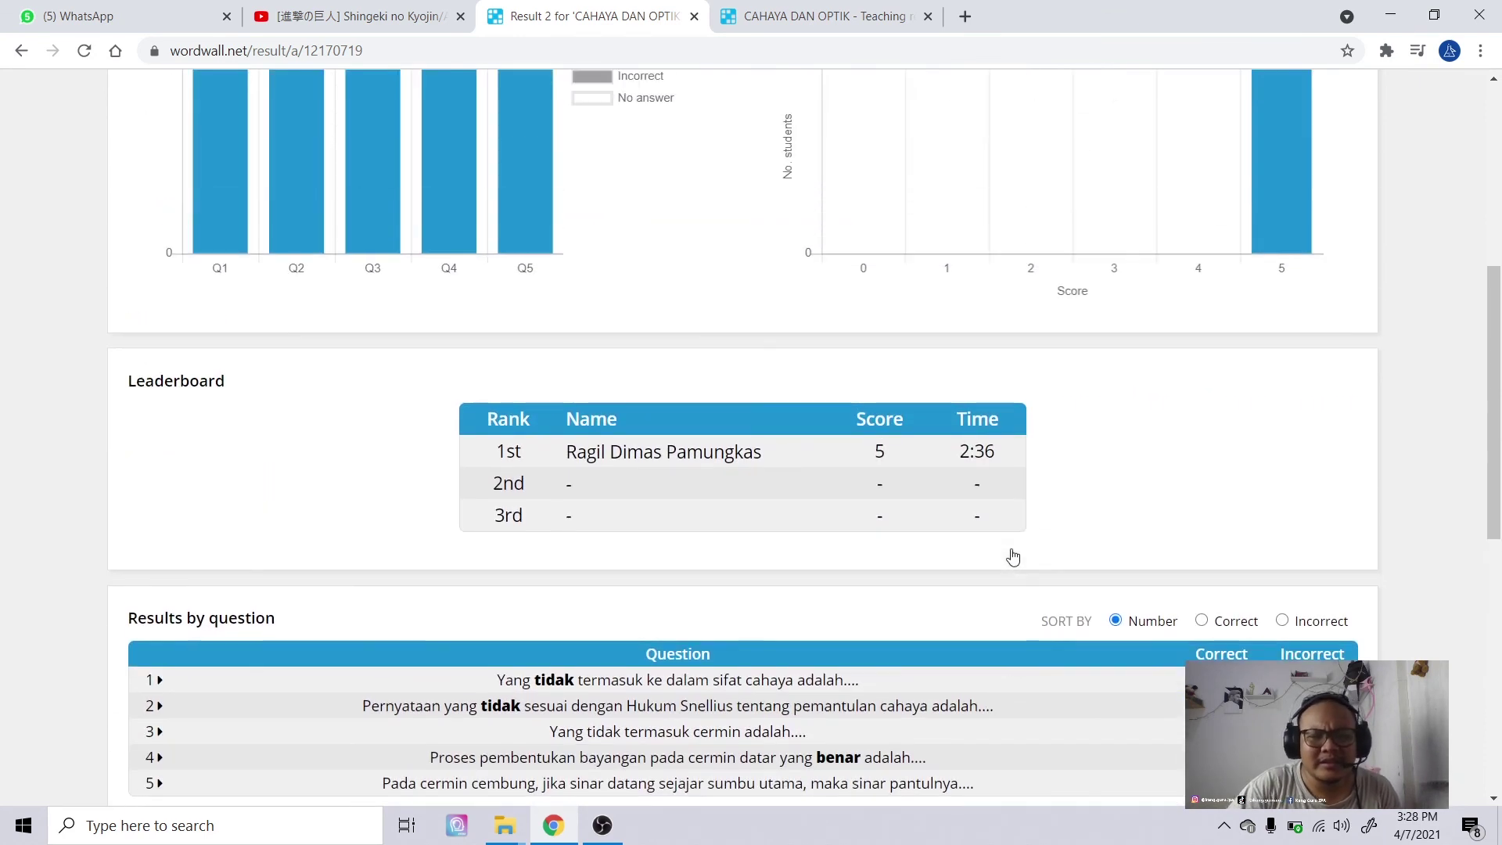
scroll(1015, 554, "up", 1)
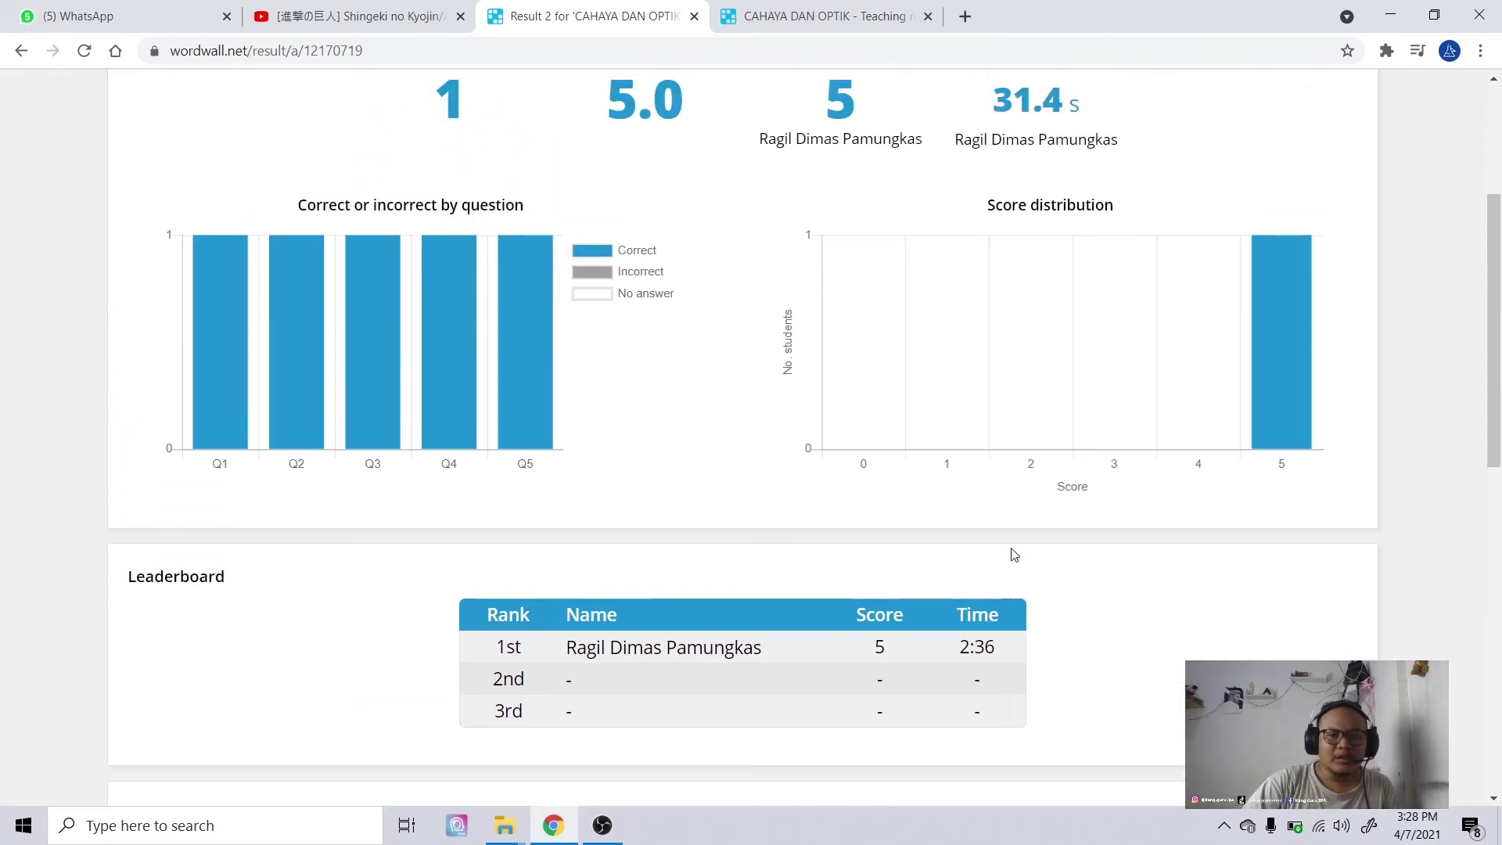
scroll(1015, 554, "up", 3)
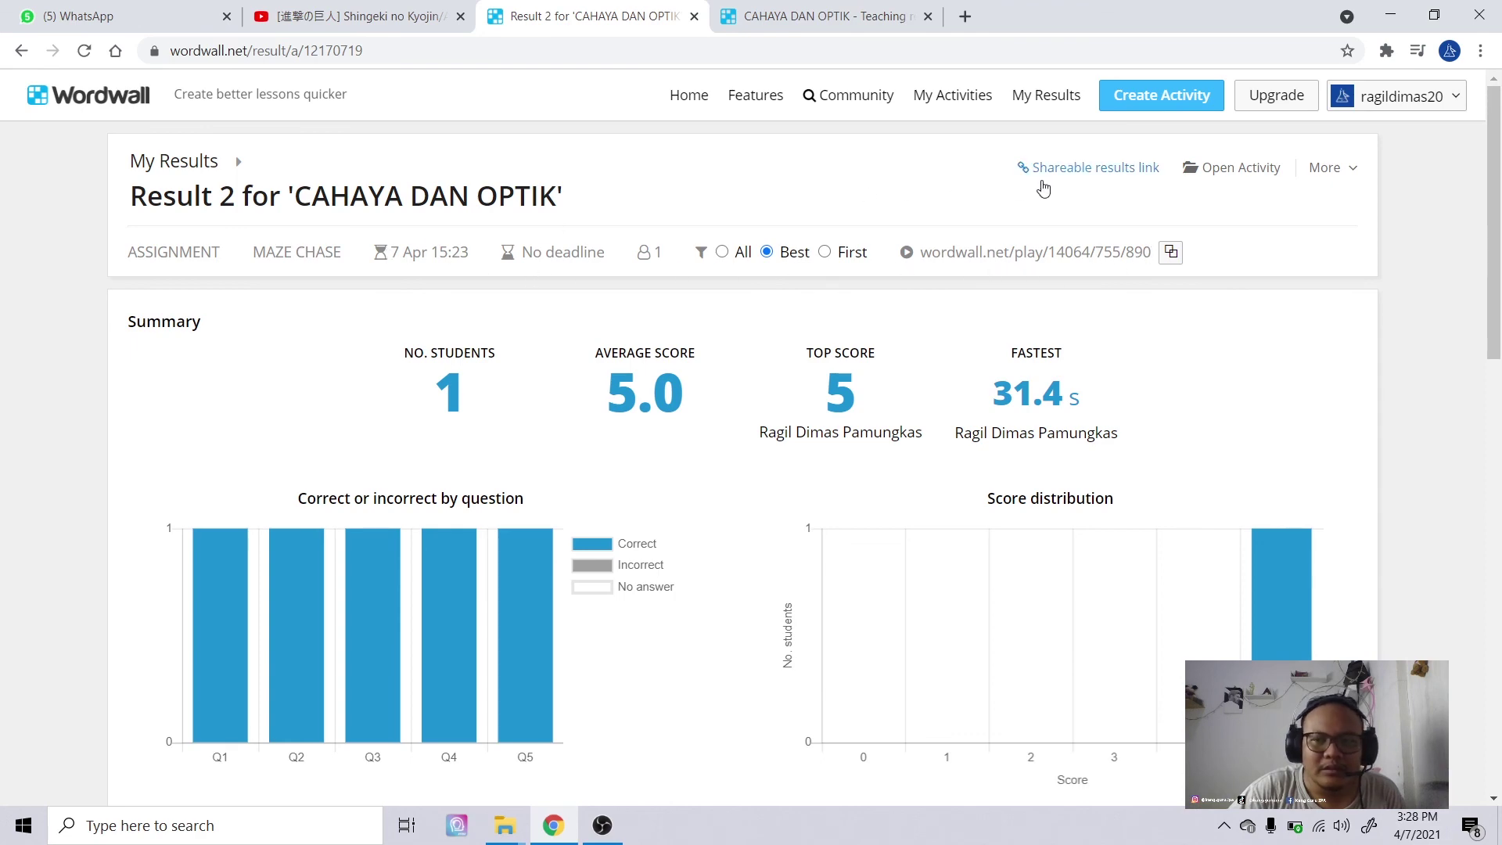
scroll(906, 357, "down", 5)
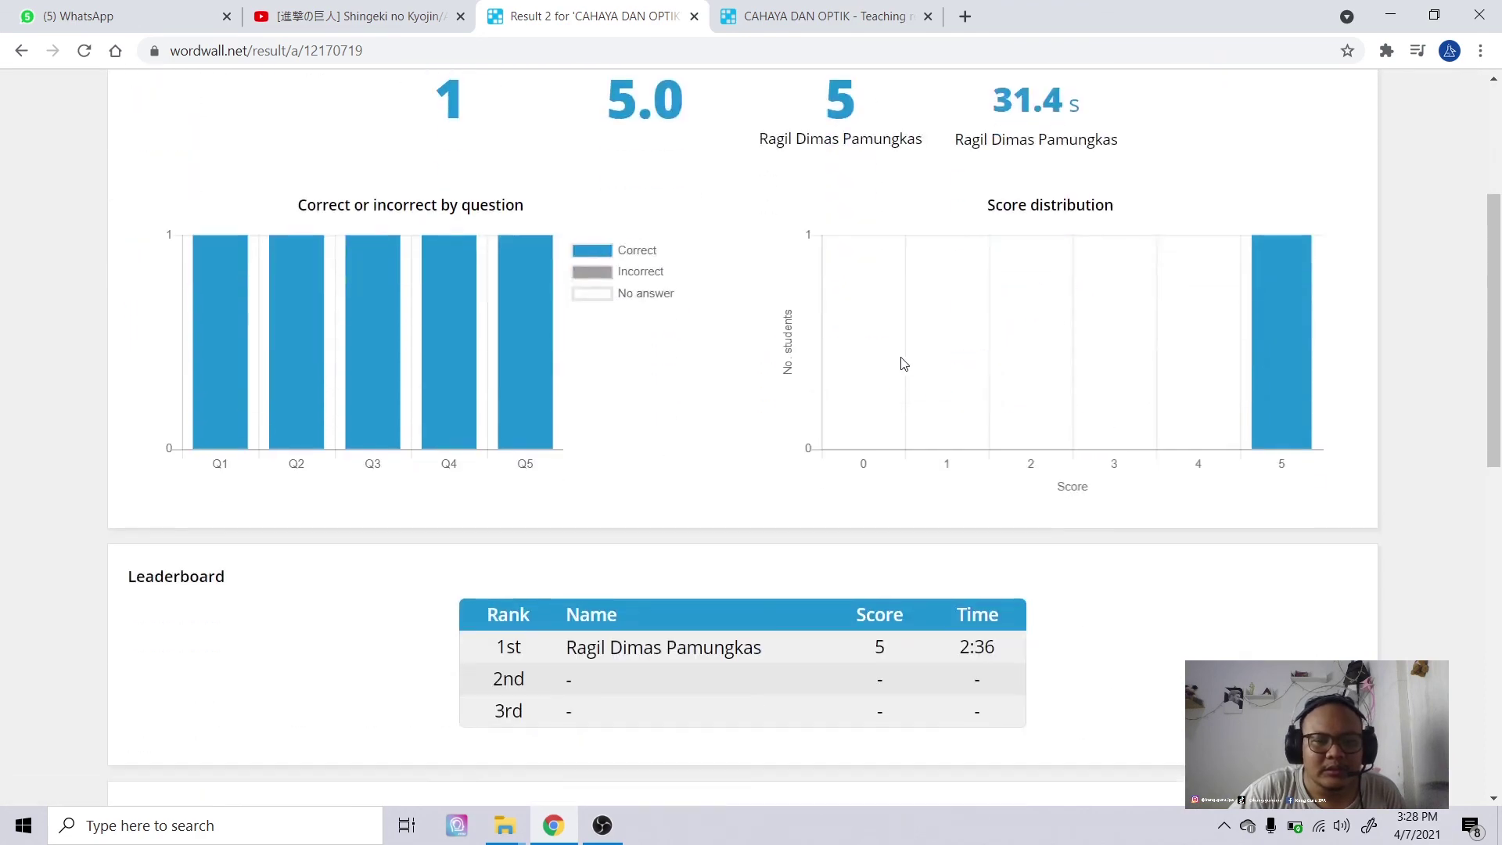
scroll(907, 356, "down", 4)
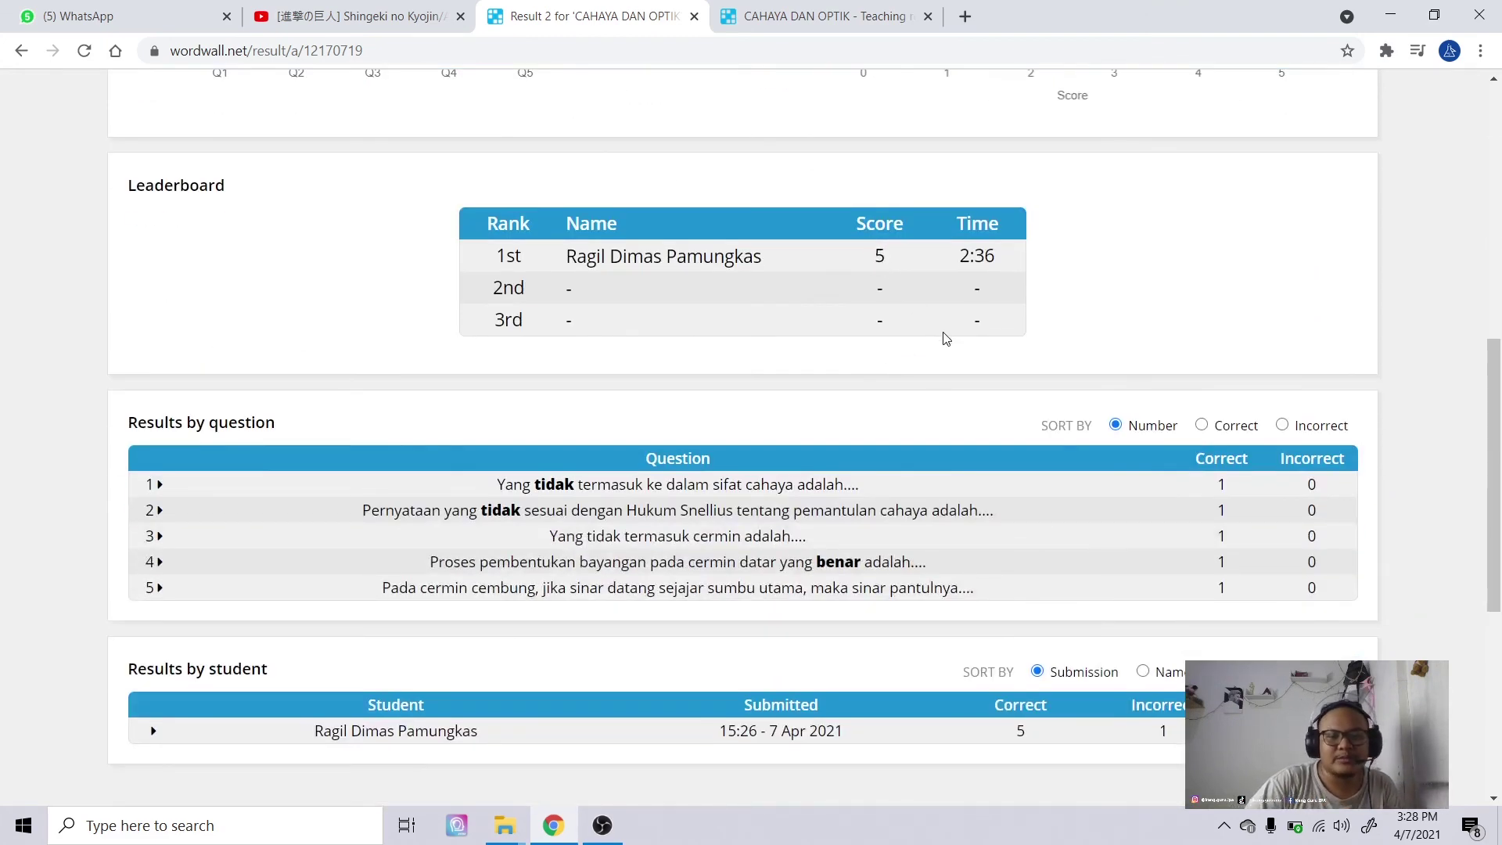
scroll(945, 340, "down", 2)
scroll(945, 340, "up", 2)
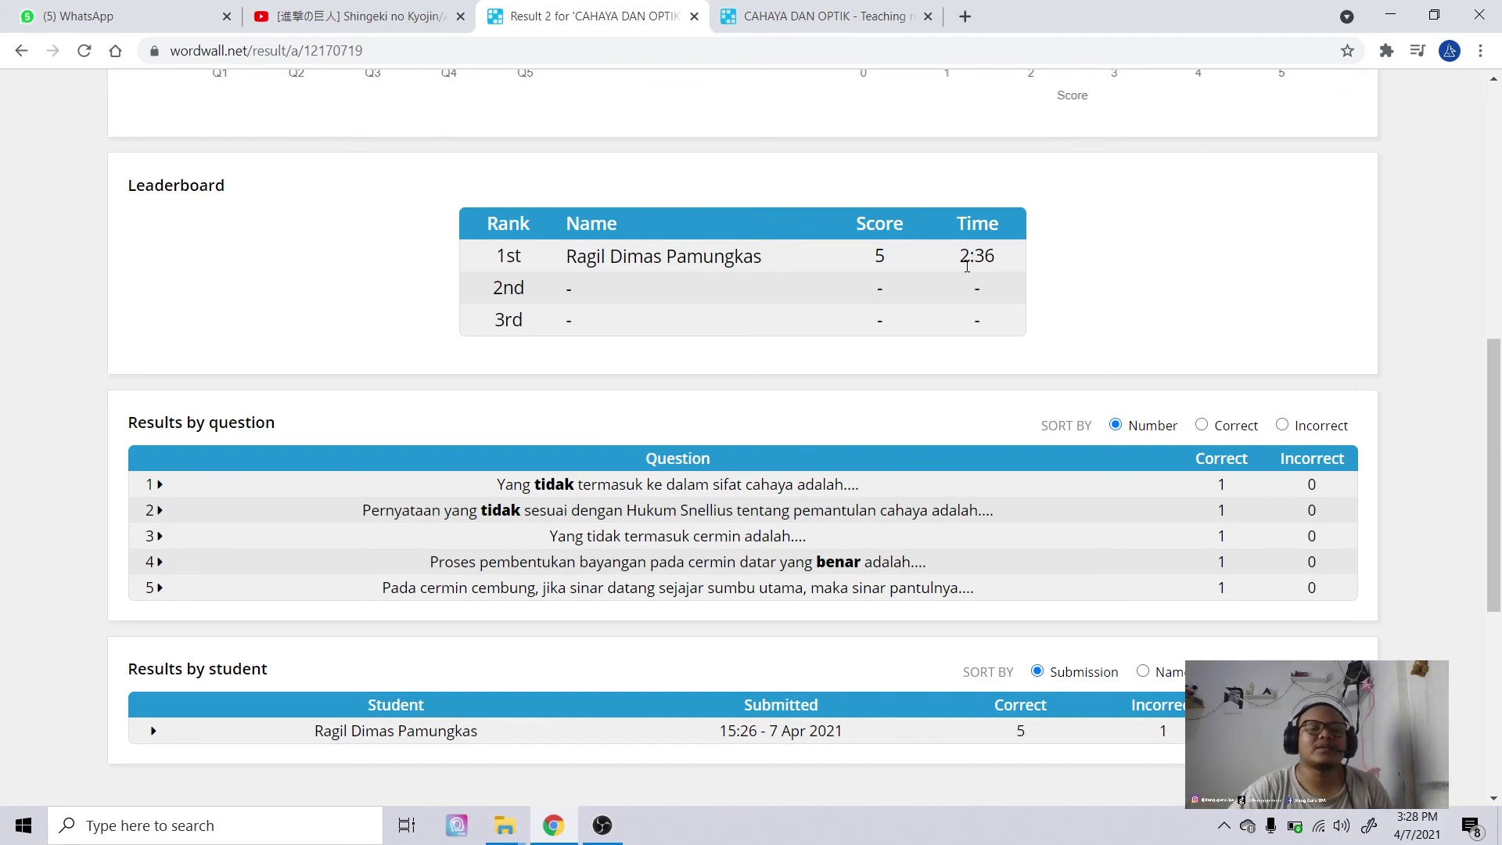
scroll(961, 361, "up", 8)
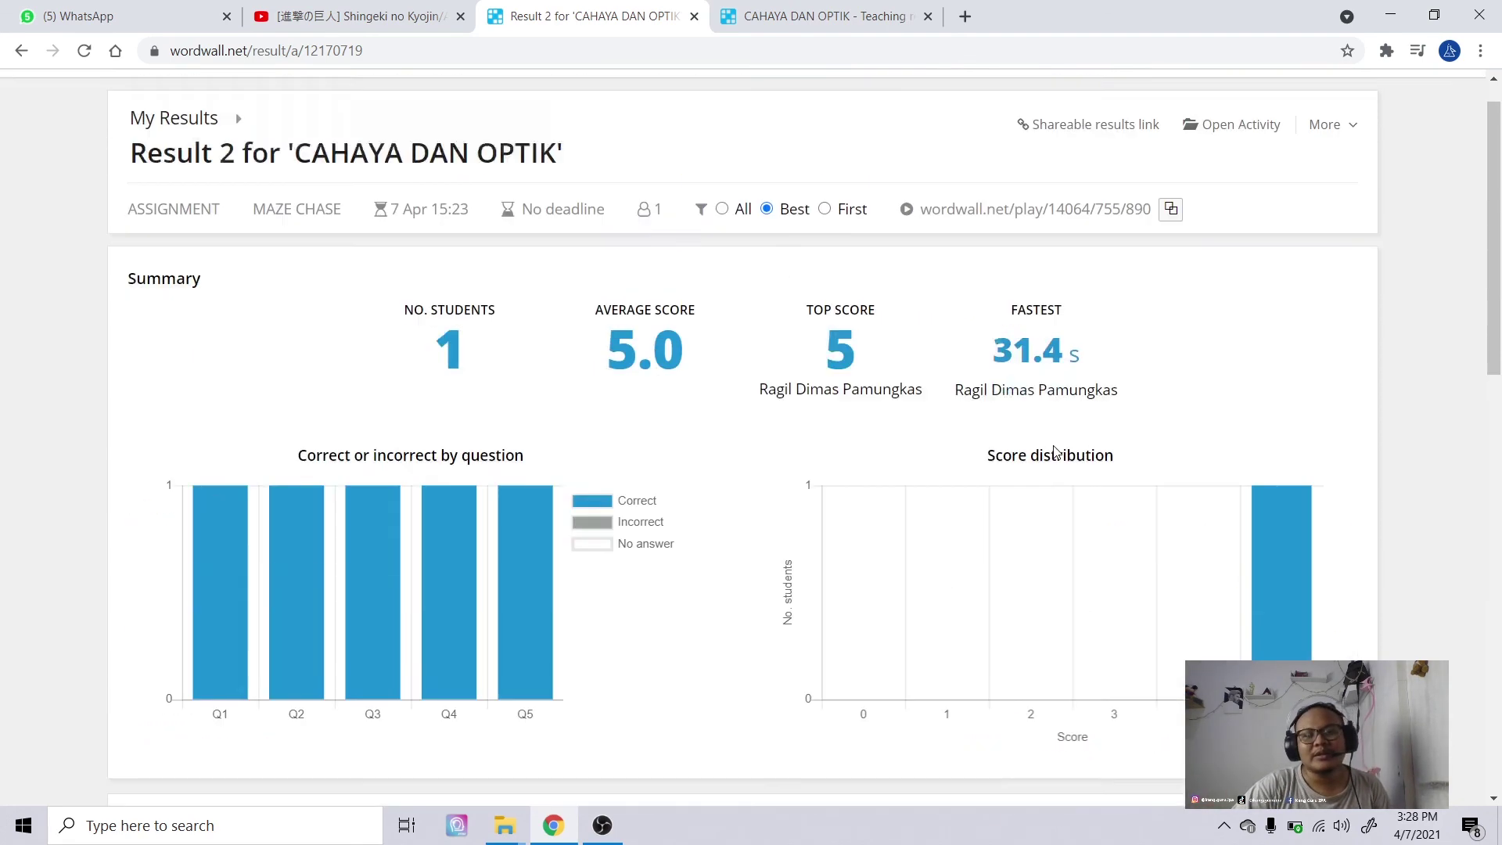